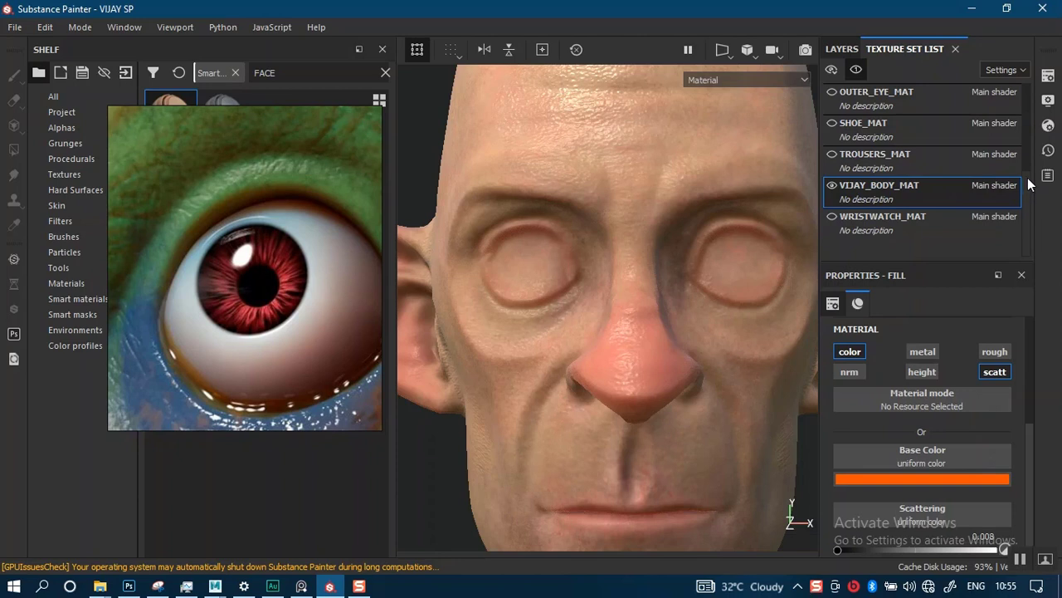
Make the INNER_EYES3 texture set visible, select it, and isolate it so only the inner eyeballs are shown
scroll(1027, 158, up, 2)
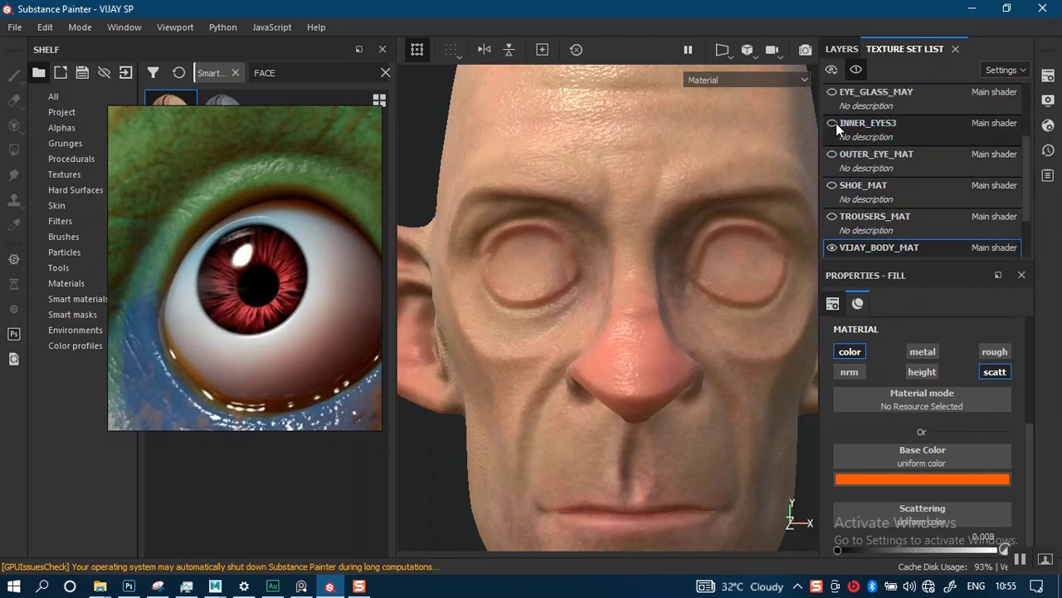
click(830, 123)
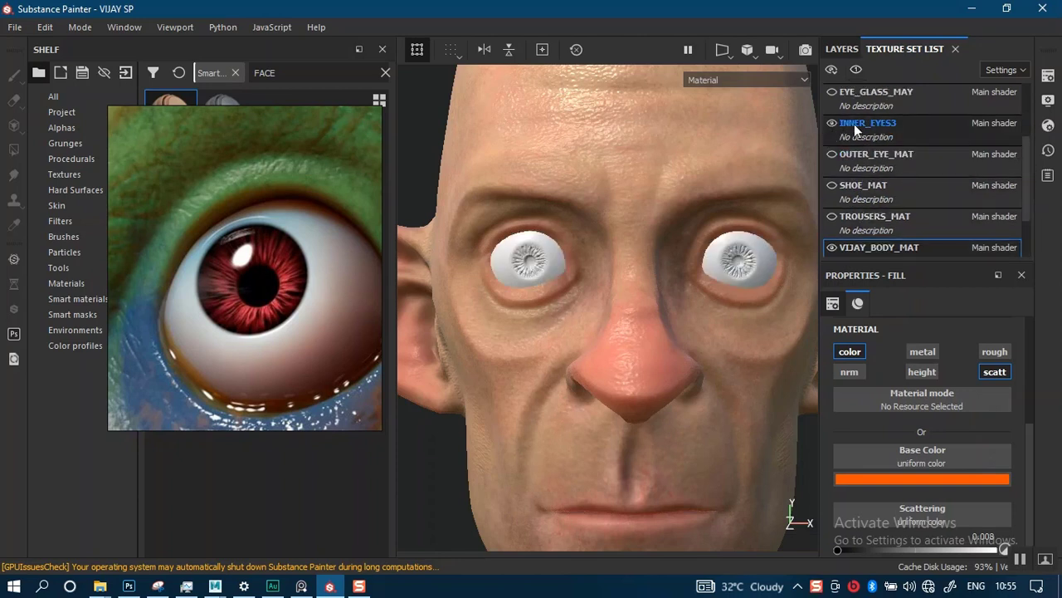
mouse_move(623, 290)
alt+right_down()
mouse_move(606, 263)
mouse_move(632, 208)
mouse_move(599, 226)
alt+right_up()
mouse_move(655, 286)
alt+right_down()
mouse_move(631, 515)
mouse_move(643, 521)
alt+right_up()
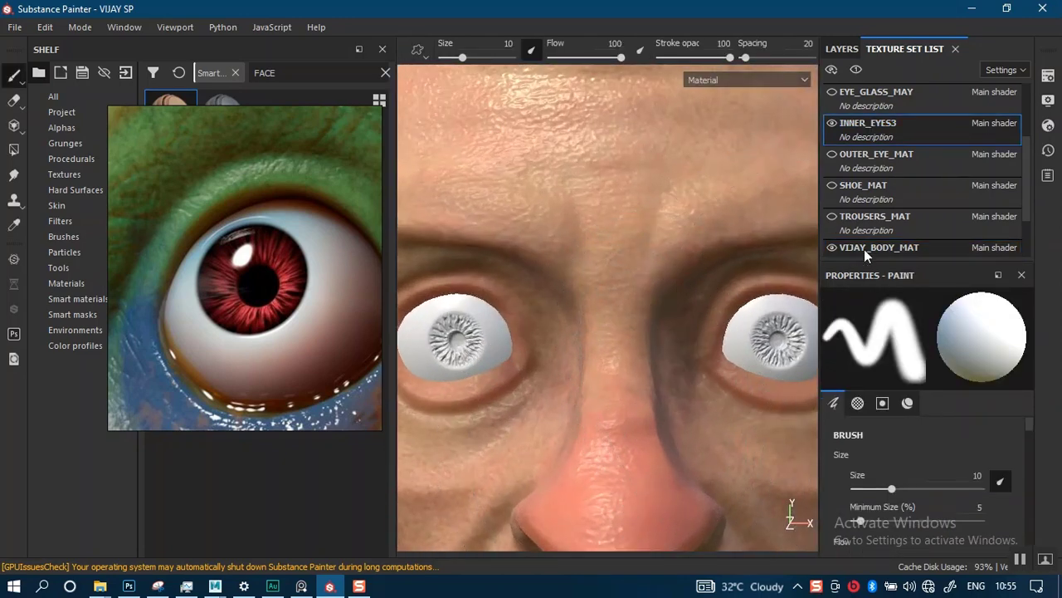
click(857, 71)
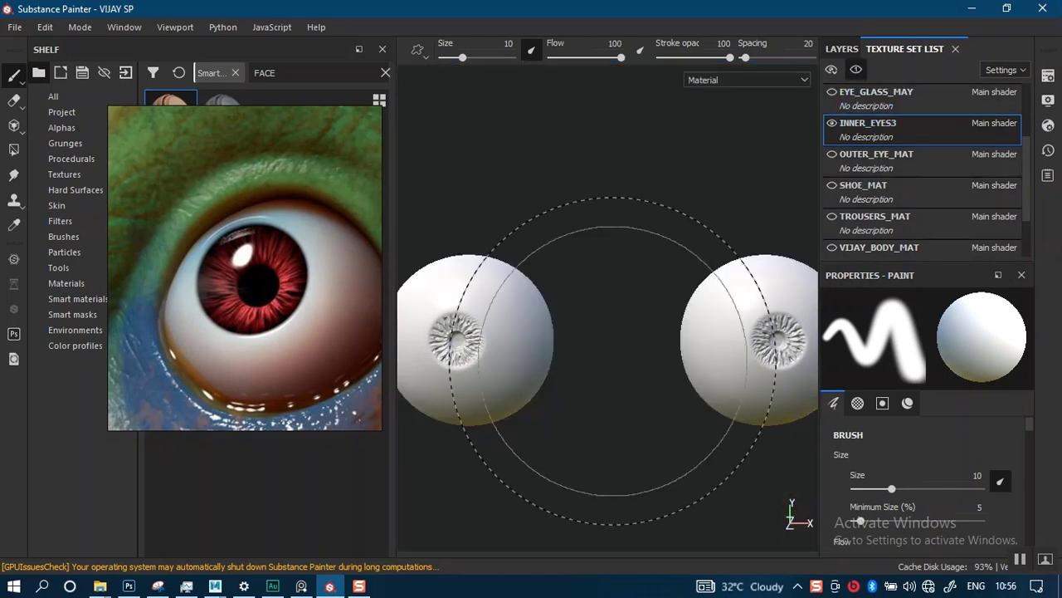
Examine the isolated eyeballs from the front, side and back, including the iris relief and the seam around each ball
alt+middle_drag(523, 374, 609, 363)
alt+right_drag(548, 370, 554, 386)
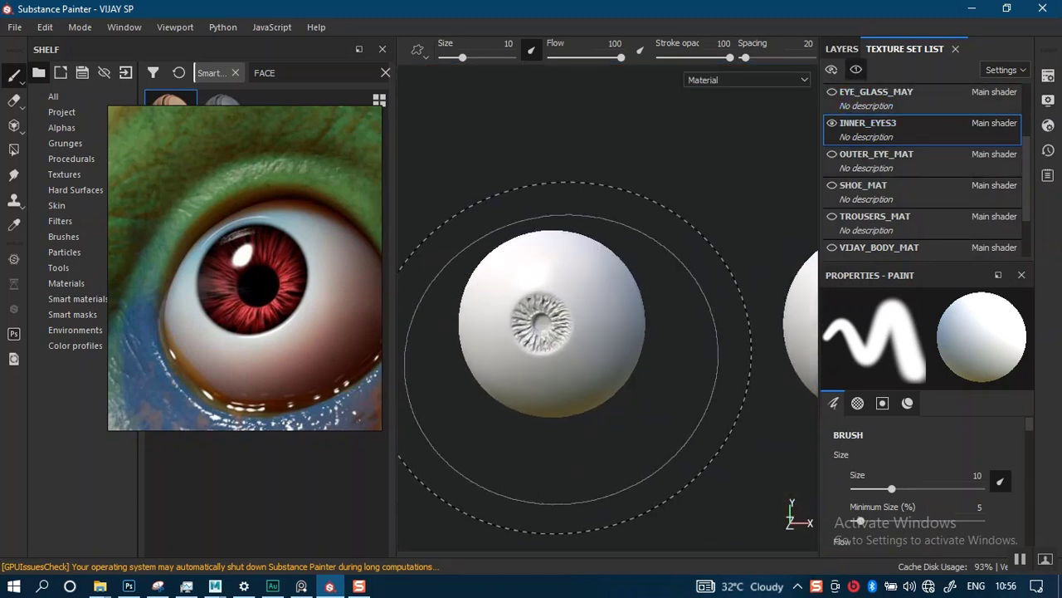
mouse_move(567, 349)
ctrl+right_down()
mouse_move(518, 350)
mouse_move(548, 344)
ctrl+right_up()
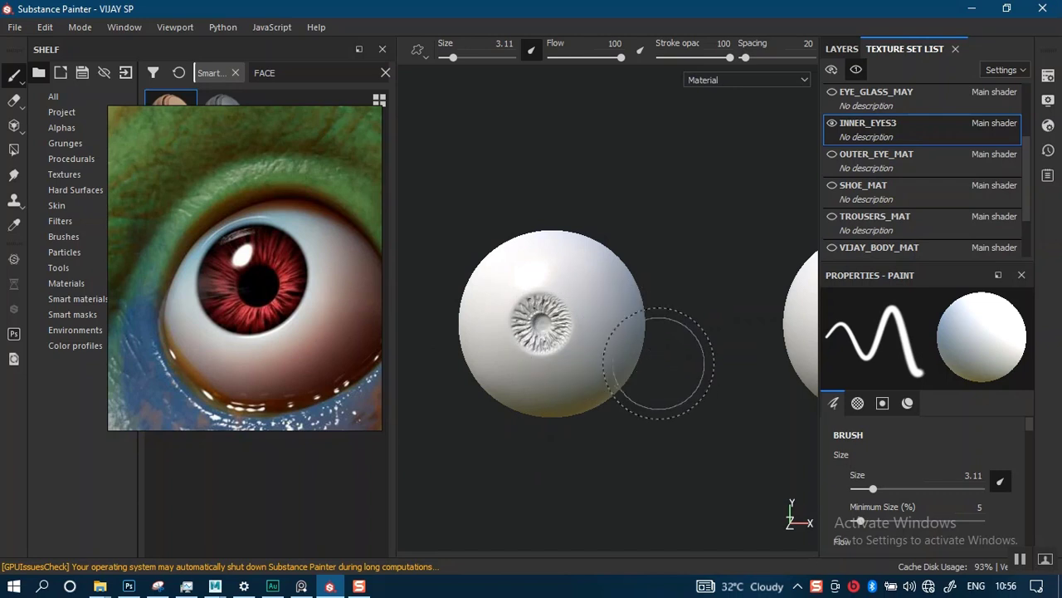
alt+drag(677, 352, 702, 386)
alt+right_drag(635, 306, 631, 398)
alt+drag(631, 349, 697, 346)
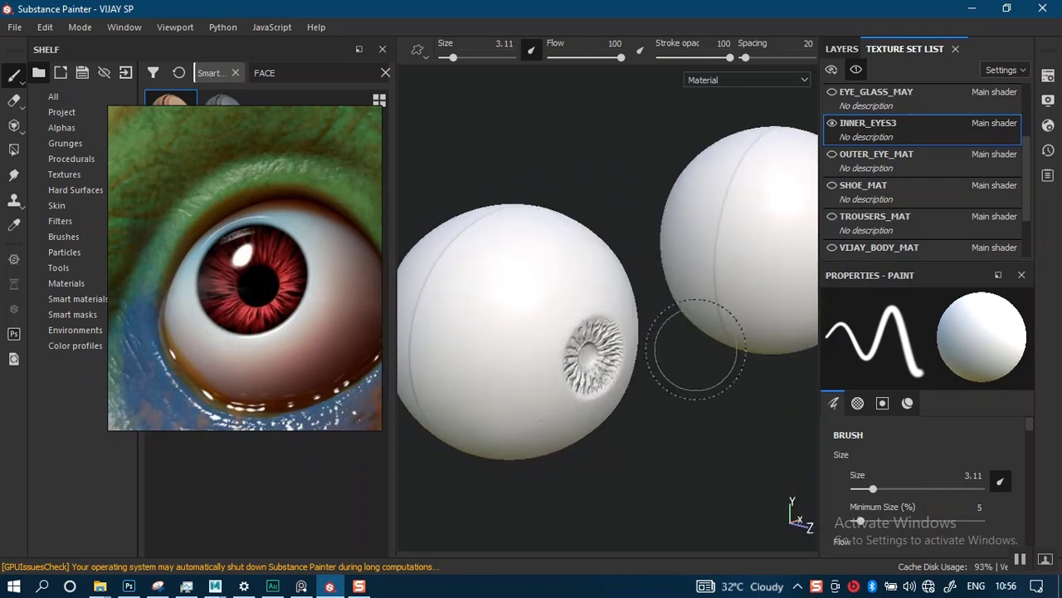
alt+right_drag(557, 295, 576, 405)
alt+drag(576, 405, 704, 293)
alt+middle_drag(637, 316, 697, 299)
alt+right_drag(623, 307, 631, 381)
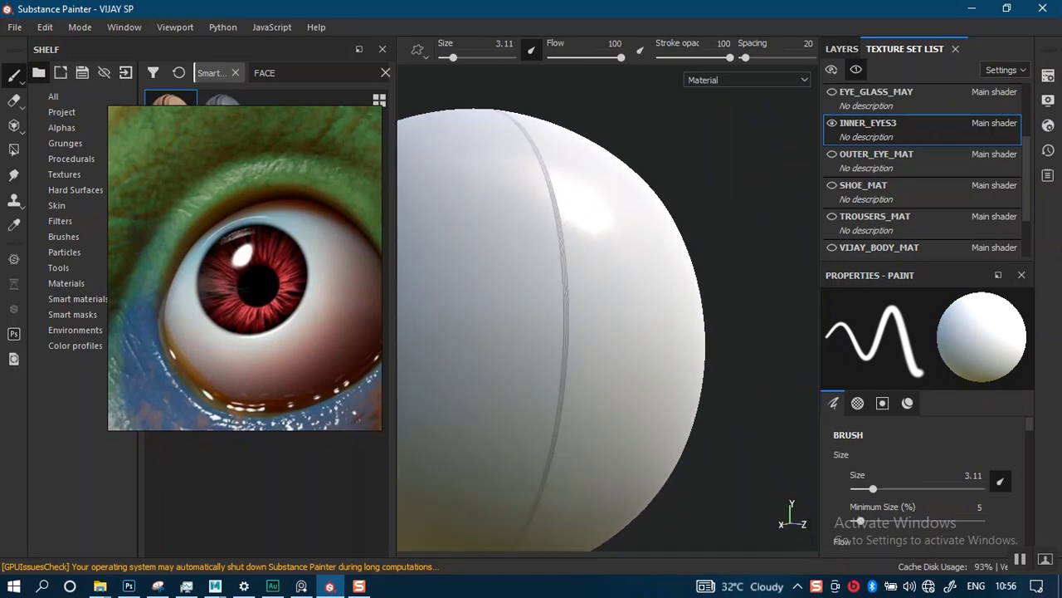
alt+drag(647, 357, 613, 415)
alt+right_drag(613, 415, 572, 91)
alt+right_drag(607, 266, 621, 105)
alt+drag(662, 182, 519, 237)
alt+middle_drag(647, 230, 511, 189)
scroll(581, 216, down, 1)
mouse_move(652, 258)
alt+mouse_down()
mouse_move(622, 254)
mouse_move(639, 247)
alt+mouse_up()
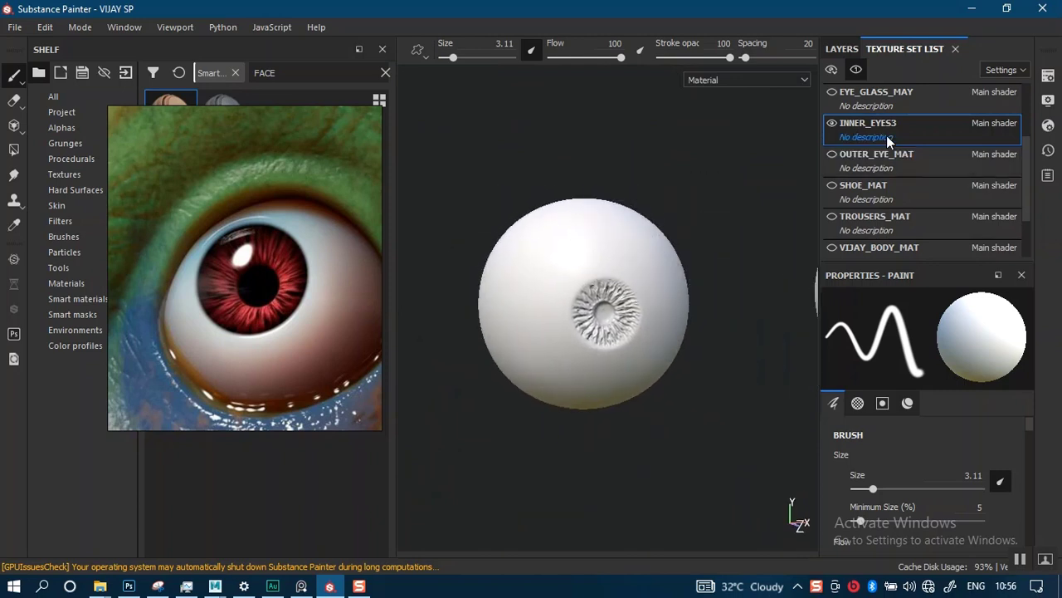
Delete Layer 1 from INNER_EYES3 and add a fill layer with a red base color of R 0.715, G 0.031, B 0.031
click(843, 49)
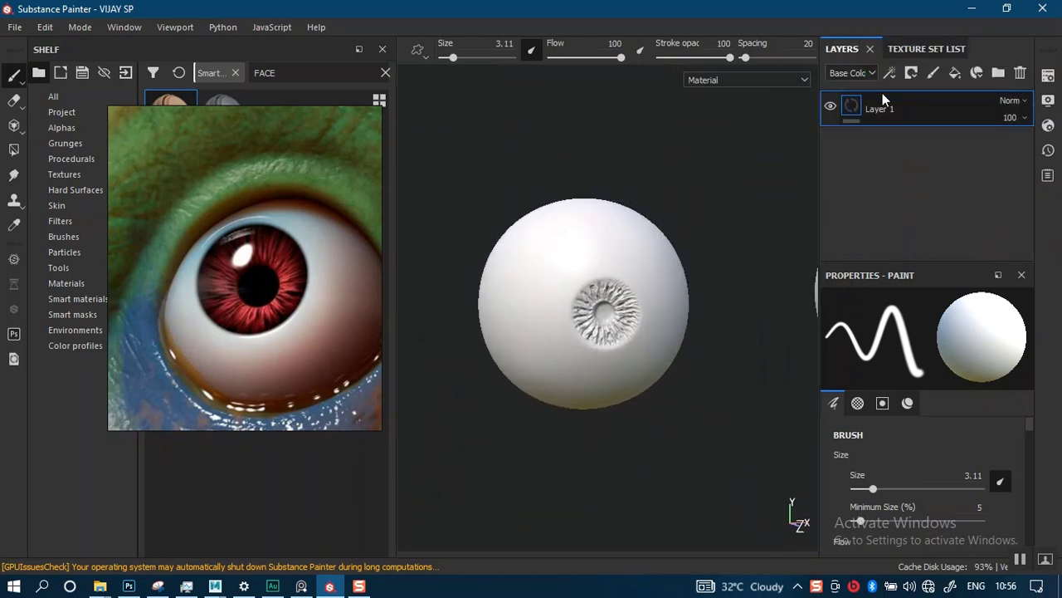
key(Delete)
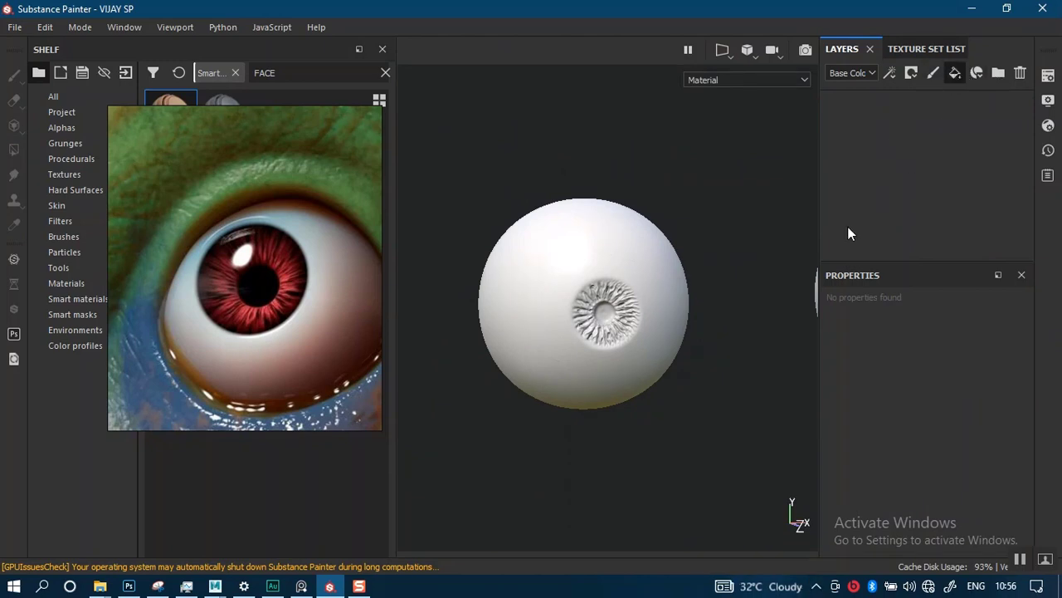
click(885, 479)
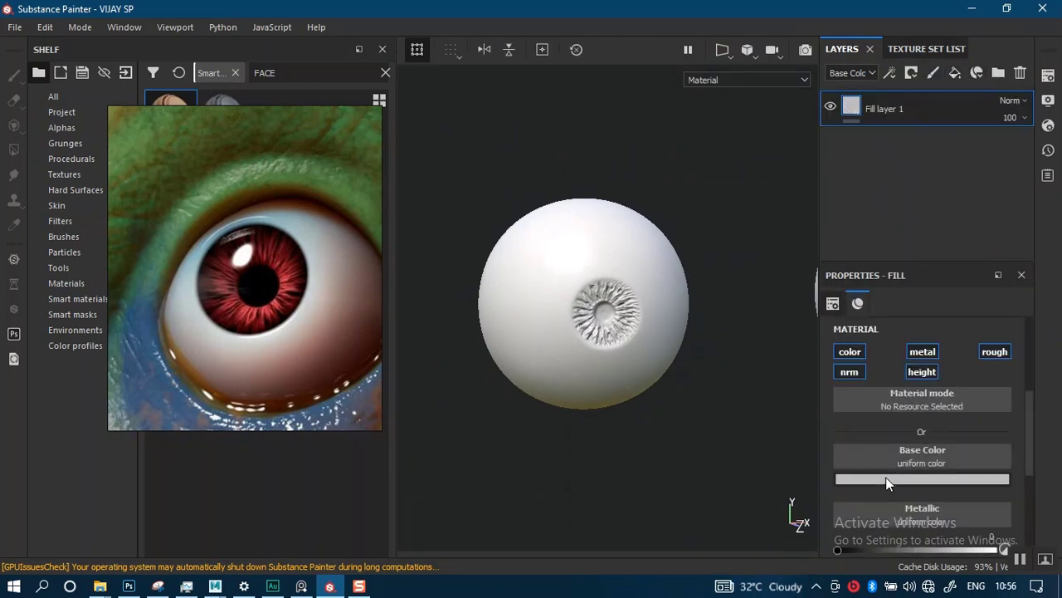
drag(915, 324, 937, 331)
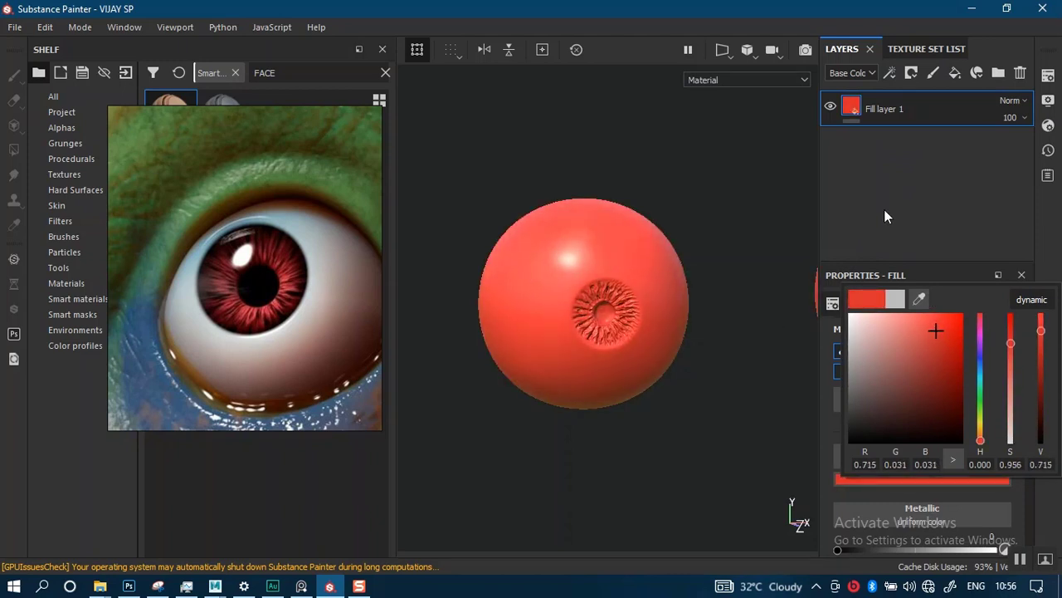
Turn off the fill layer's metallic channel, keep its roughness channel on and set the roughness to 0.5673
alt+drag(576, 379, 677, 379)
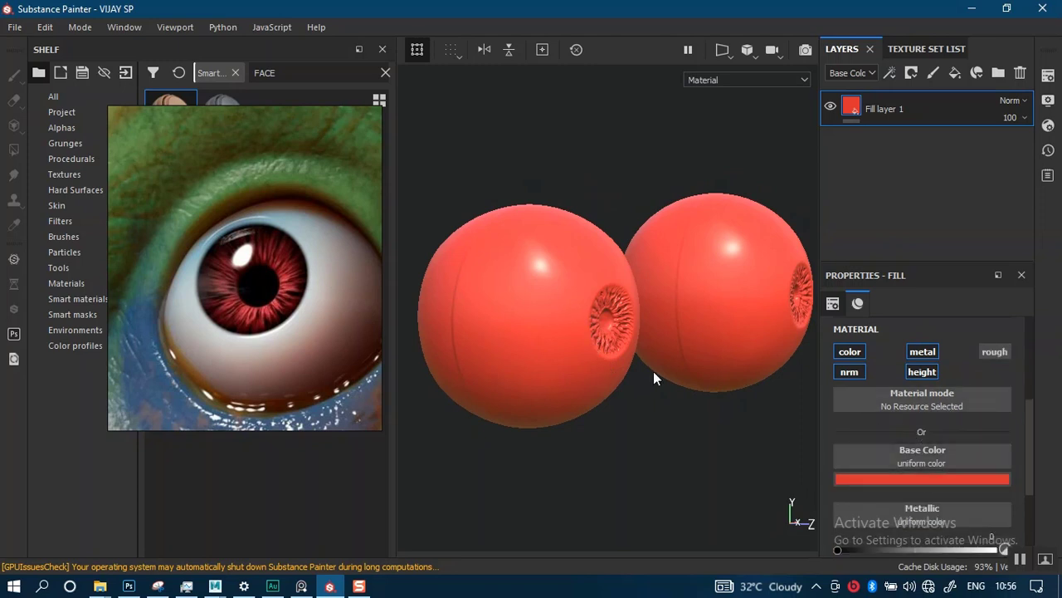
click(922, 351)
alt+right_drag(707, 385, 658, 417)
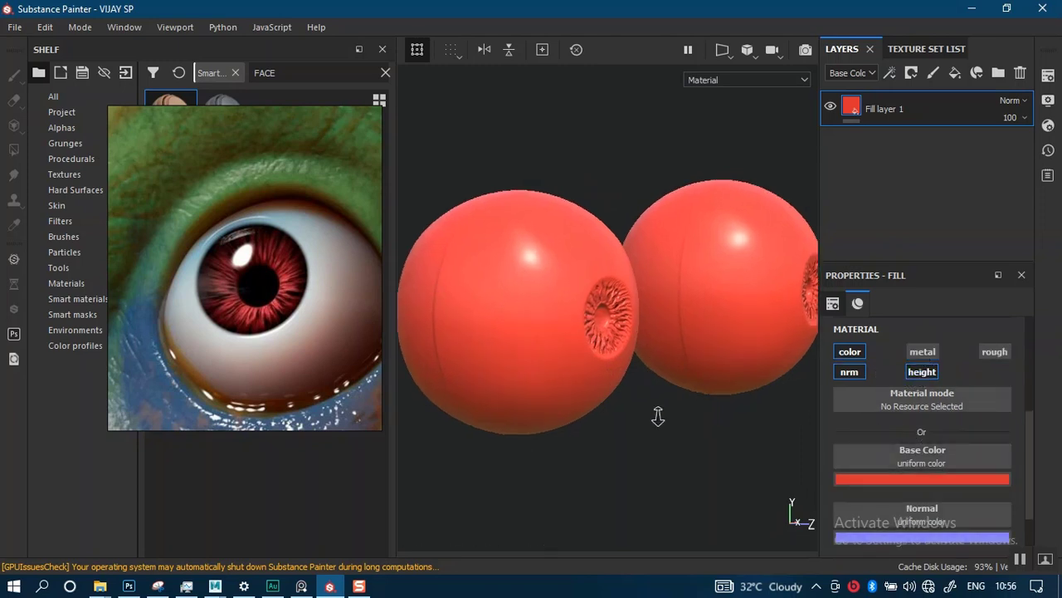
alt+drag(658, 416, 630, 406)
click(994, 351)
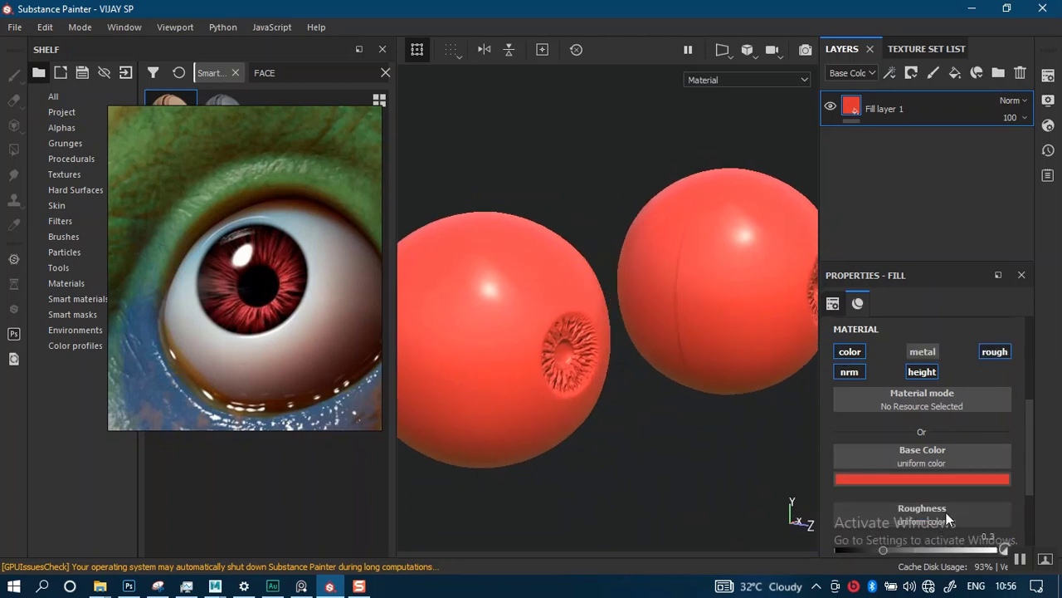
mouse_move(938, 545)
mouse_down()
mouse_move(949, 543)
mouse_move(935, 551)
mouse_up()
alt+drag(697, 382, 676, 356)
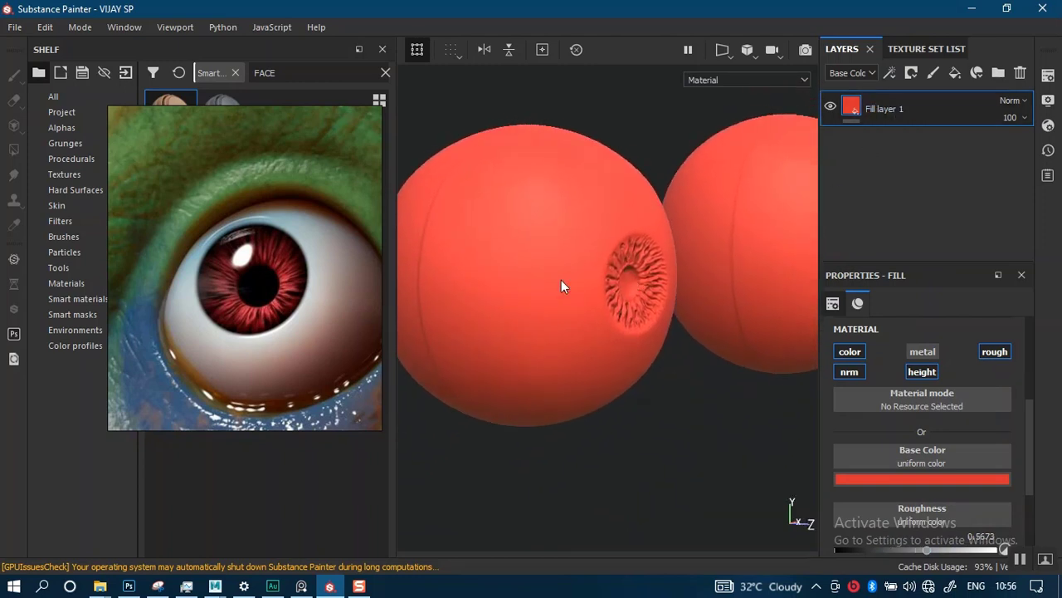
middle_drag(531, 294, 569, 307)
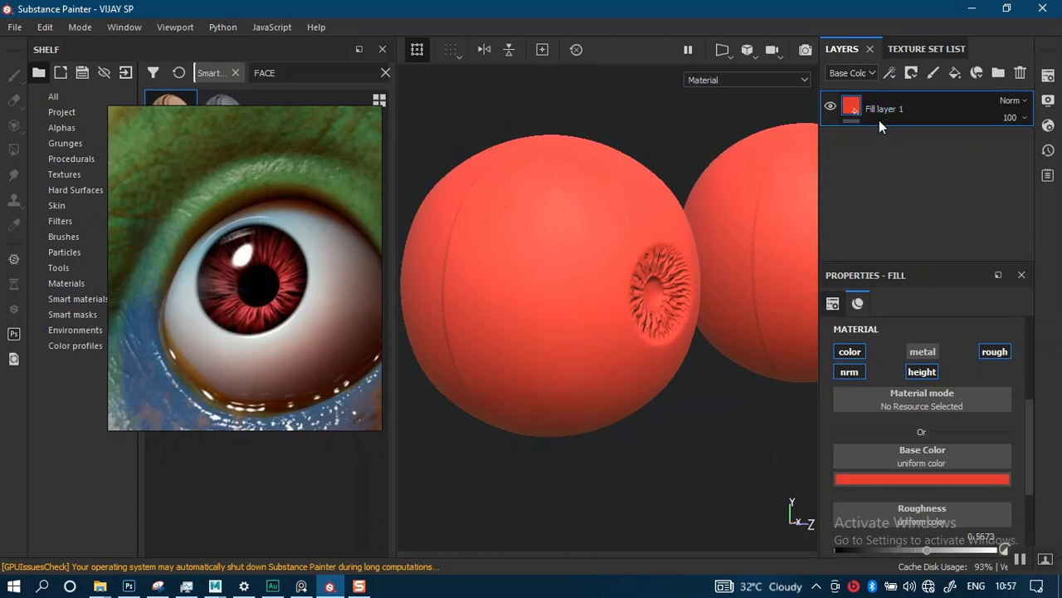
Duplicate the red fill layer and rename the original underneath to "white"
key(ctrl+d)
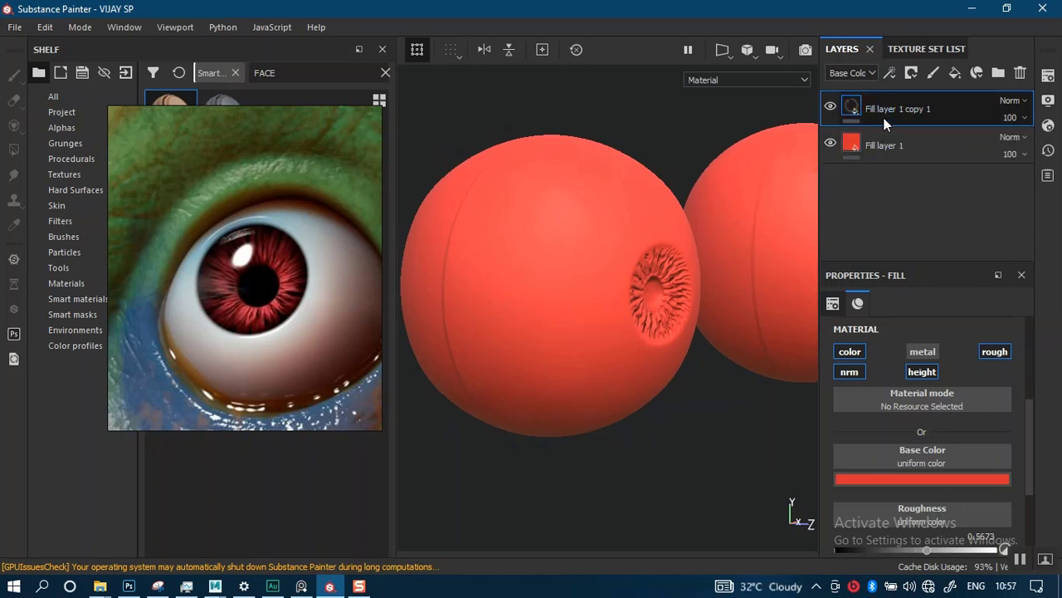
double_click(884, 146)
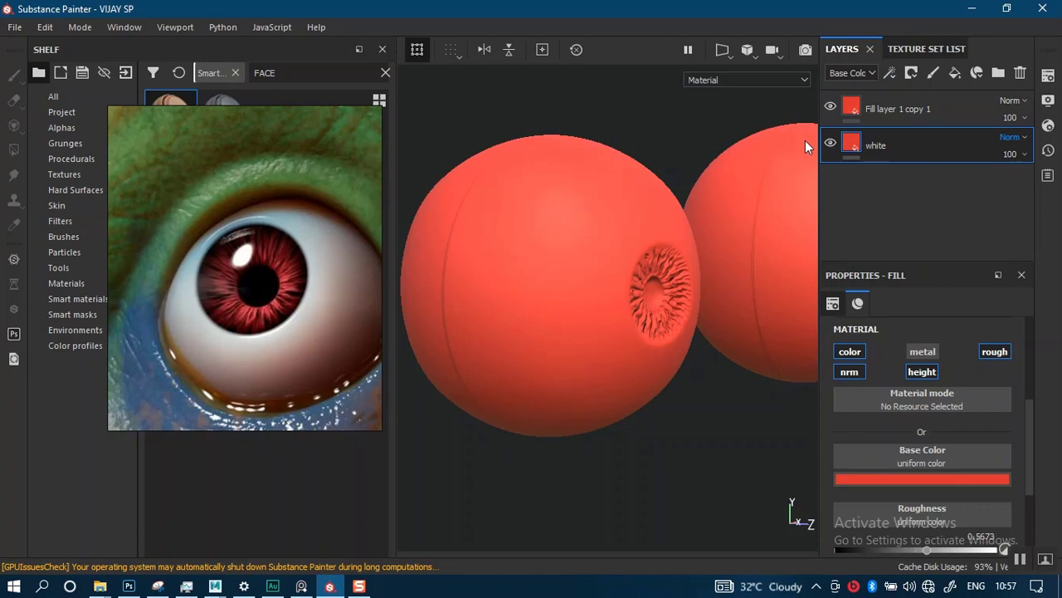
Hide the red copy and give the white layer a warm off-white base color, sampled from the screen and adjusted in the color picker
click(830, 105)
click(883, 479)
click(919, 297)
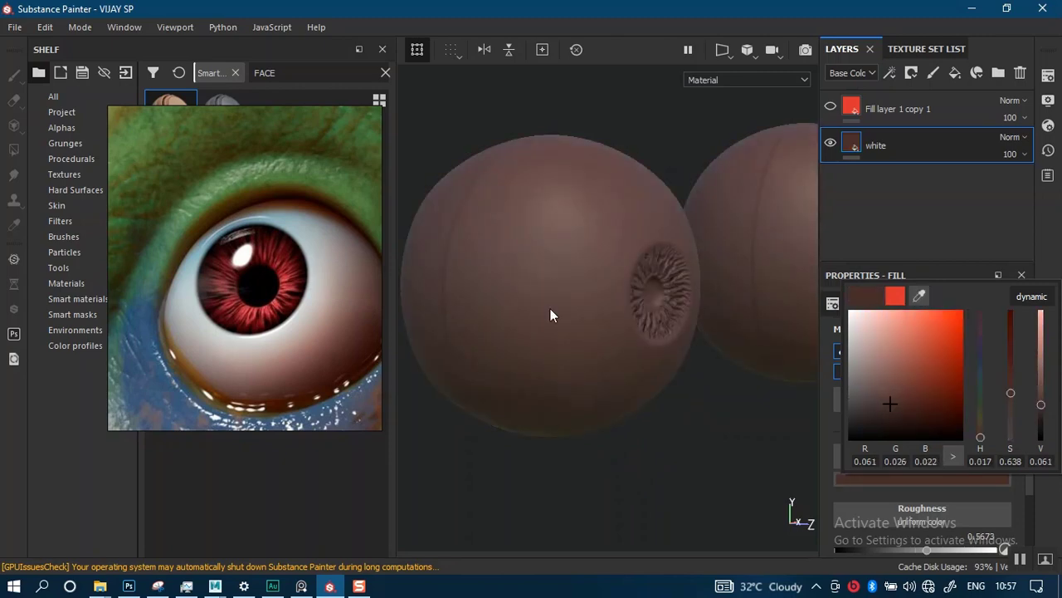
click(297, 323)
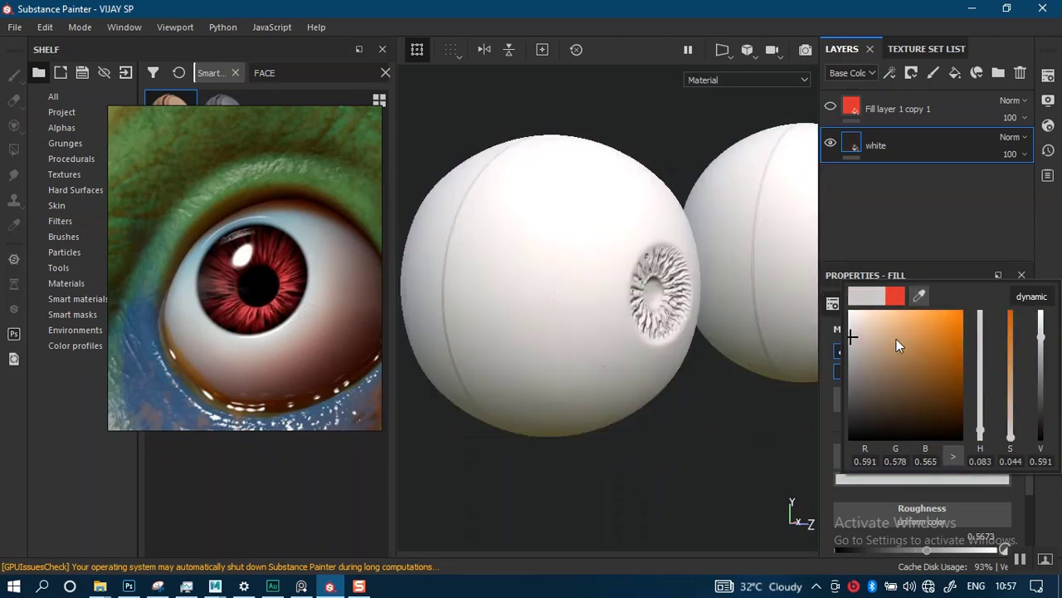
drag(885, 333, 863, 336)
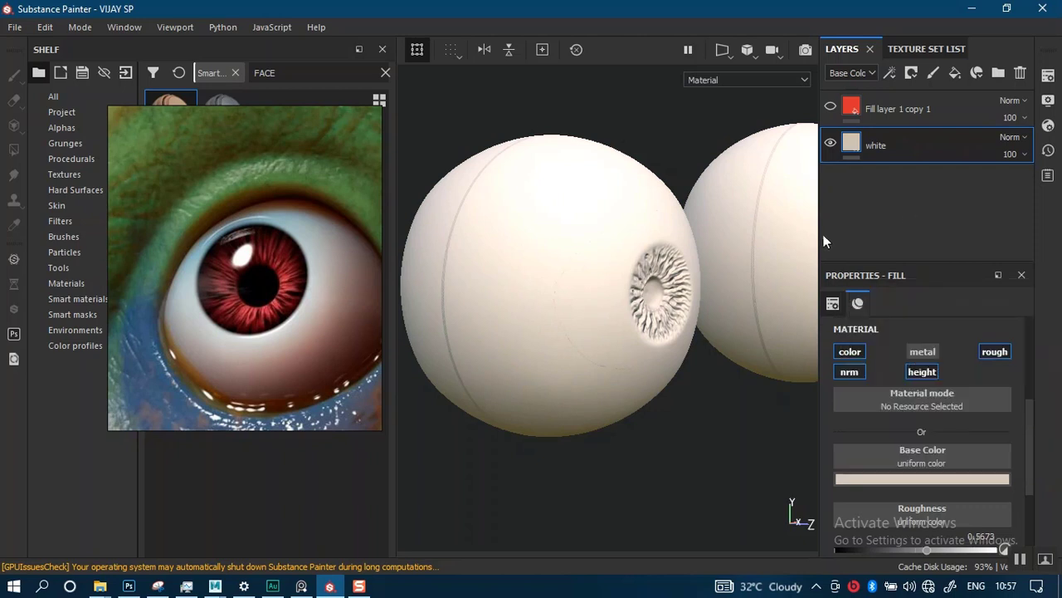
alt+drag(624, 291, 664, 287)
alt+middle_drag(664, 287, 700, 279)
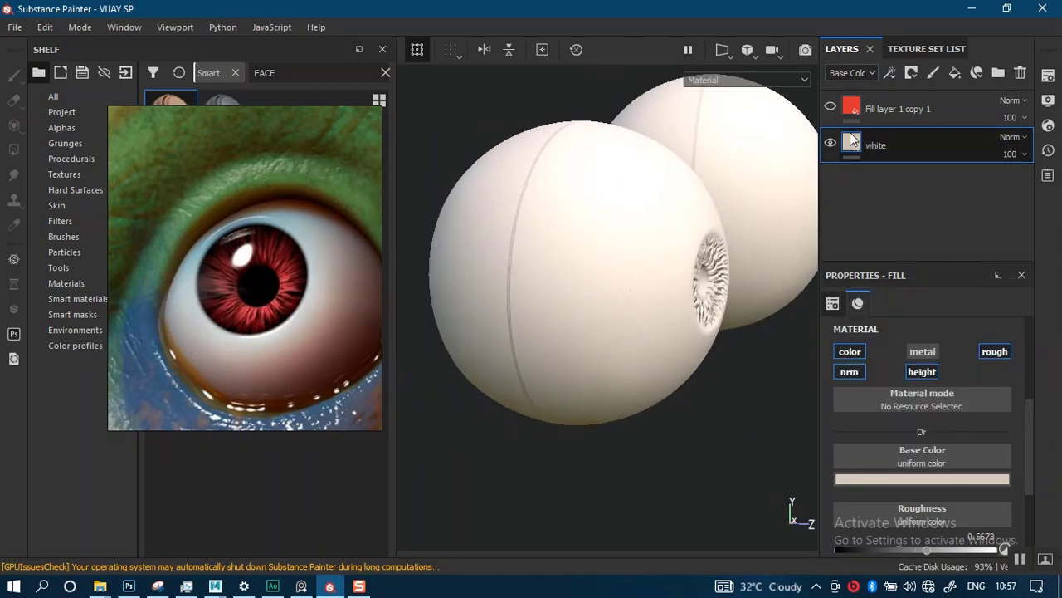
Show the red fill copy again and add a black mask to it
click(830, 108)
click(856, 113)
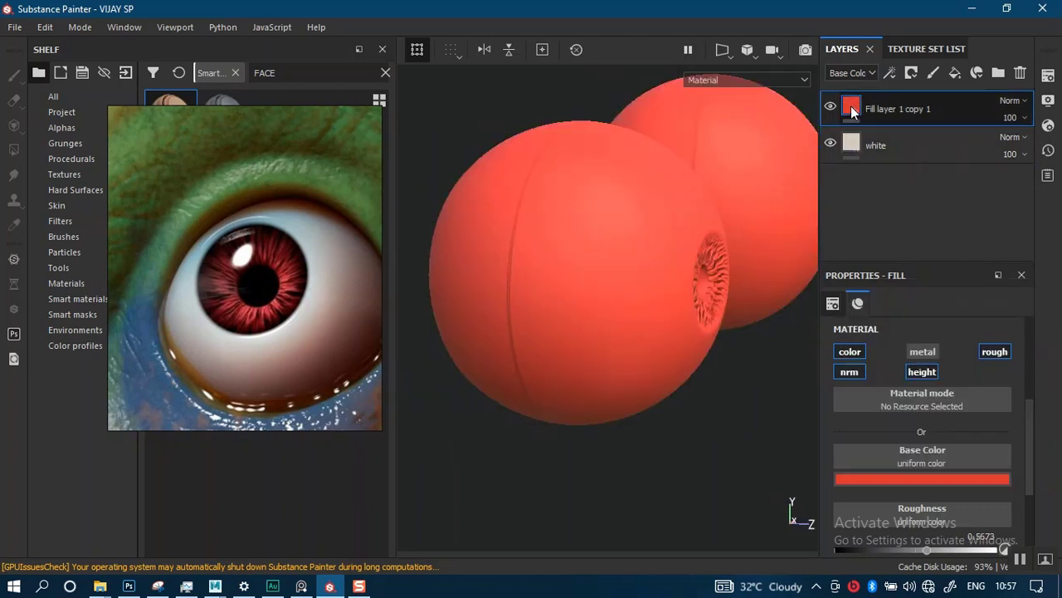
right_click(856, 114)
click(889, 130)
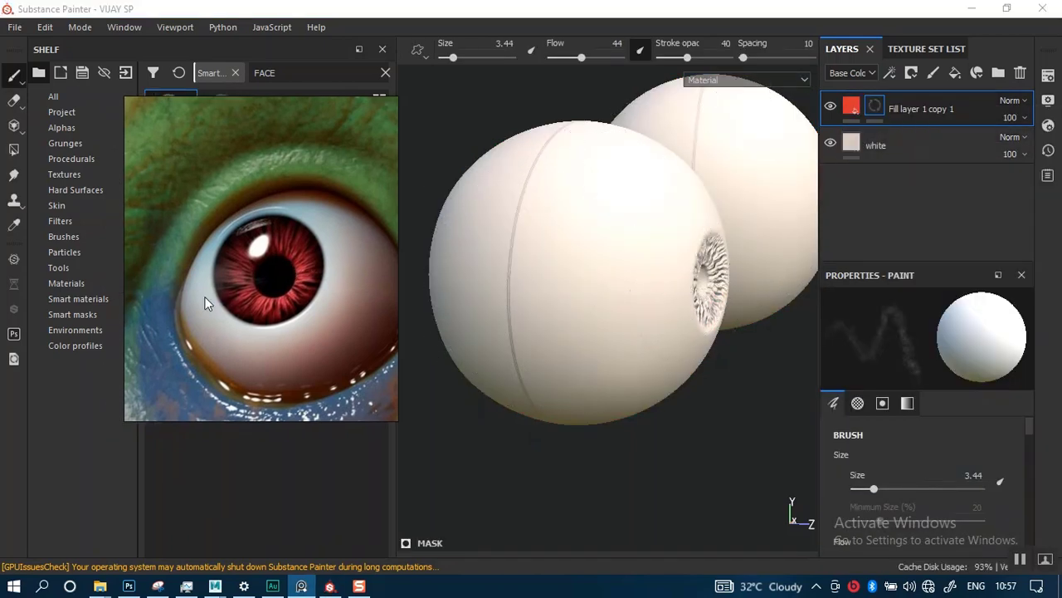
Try brushing faint red onto the back half of the near eyeball in the mask at 40 stroke opacity
alt+drag(569, 266, 631, 219)
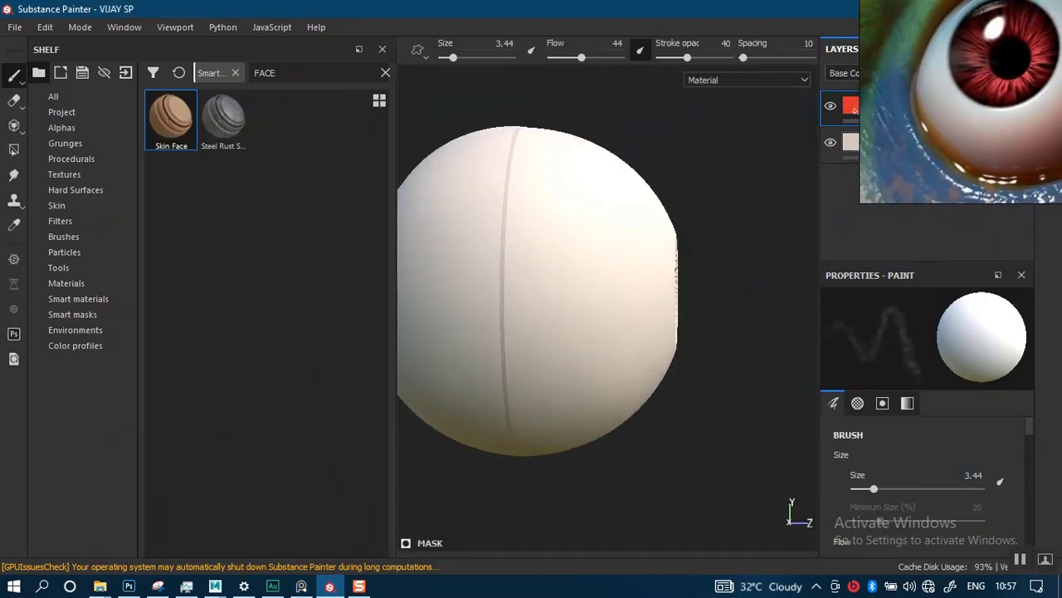
alt+middle_drag(537, 235, 584, 247)
alt+drag(584, 247, 584, 290)
alt+drag(540, 242, 539, 211)
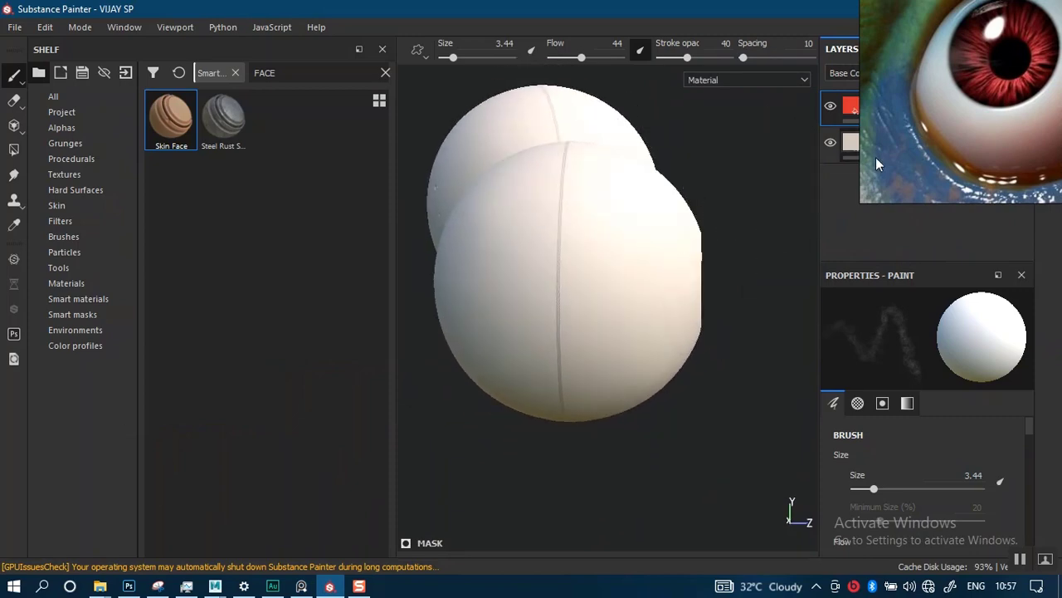
alt+middle_drag(464, 307, 519, 327)
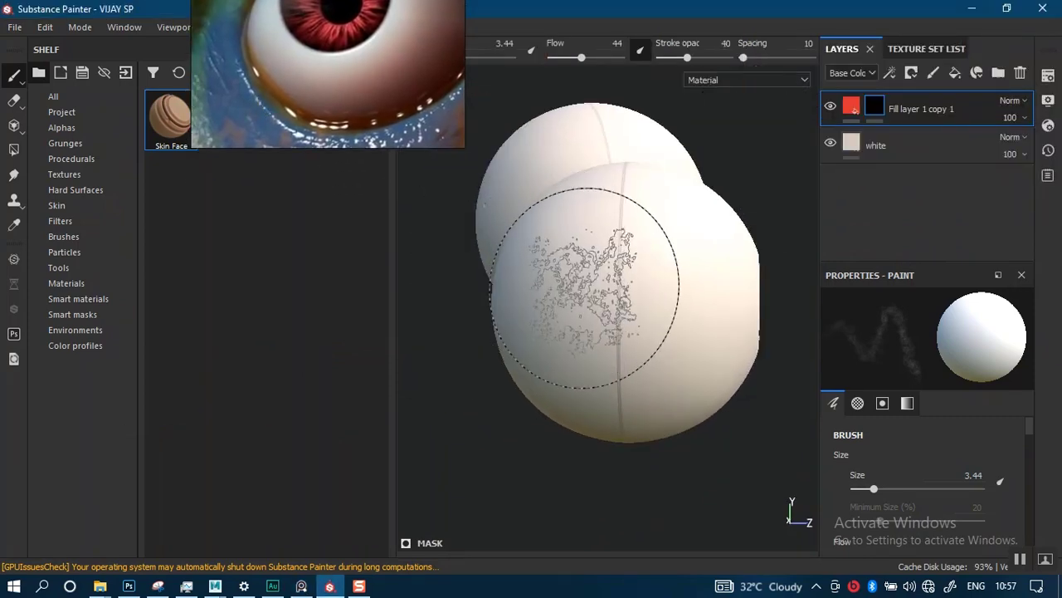
drag(555, 256, 559, 287)
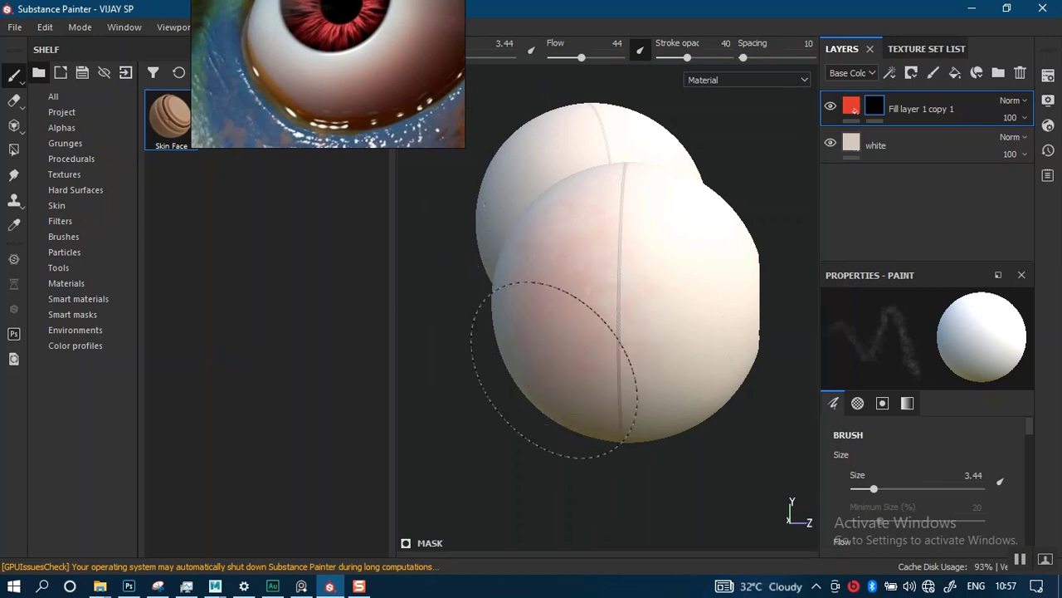
drag(555, 369, 559, 246)
drag(379, 116, 219, 186)
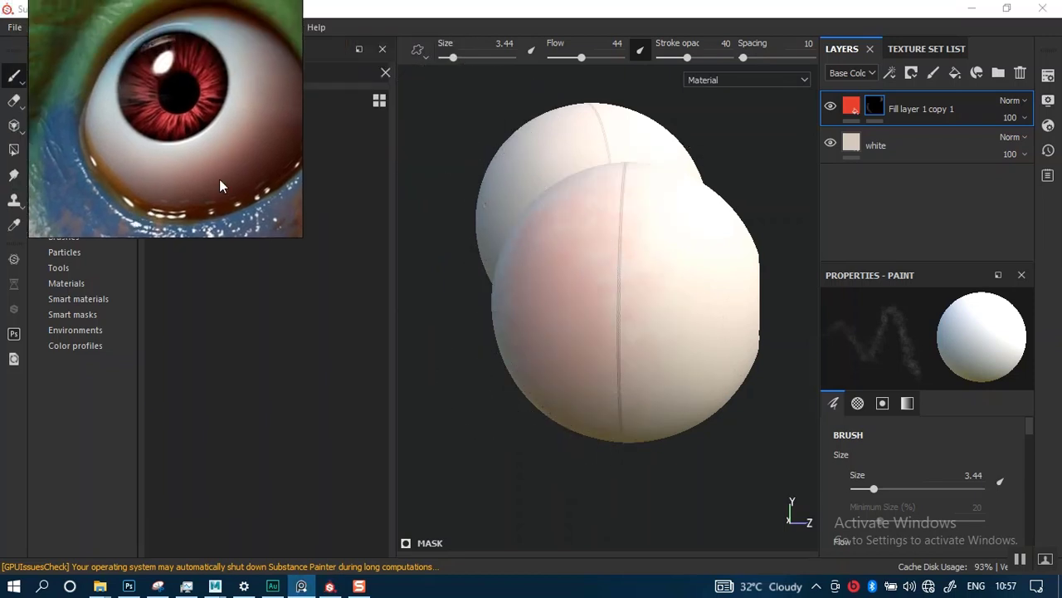
Set the brush's stroke opacity to 56 and paint stronger red over the back half of the near eyeball in the mask
drag(690, 60, 698, 57)
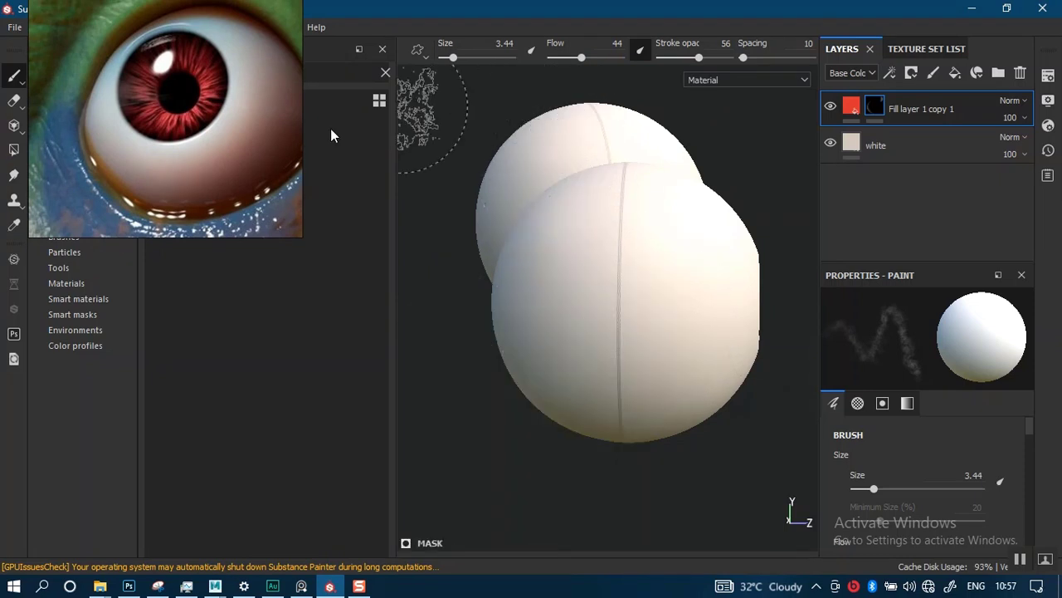
drag(115, 173, 210, 159)
click(15, 150)
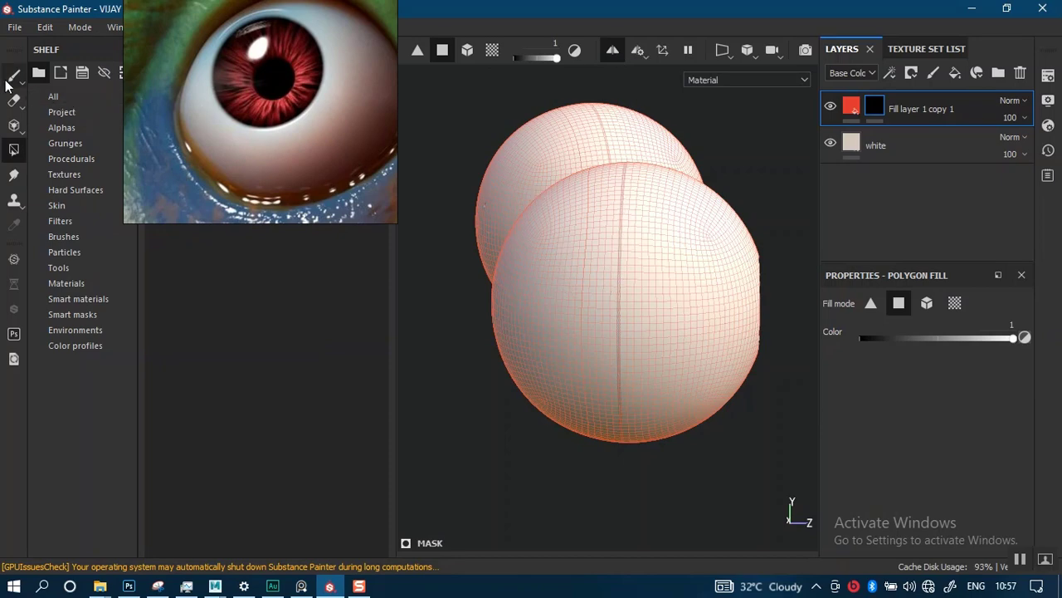
key(1)
mouse_move(628, 308)
alt+mouse_down()
mouse_move(621, 332)
mouse_move(557, 332)
mouse_move(520, 303)
alt+mouse_up()
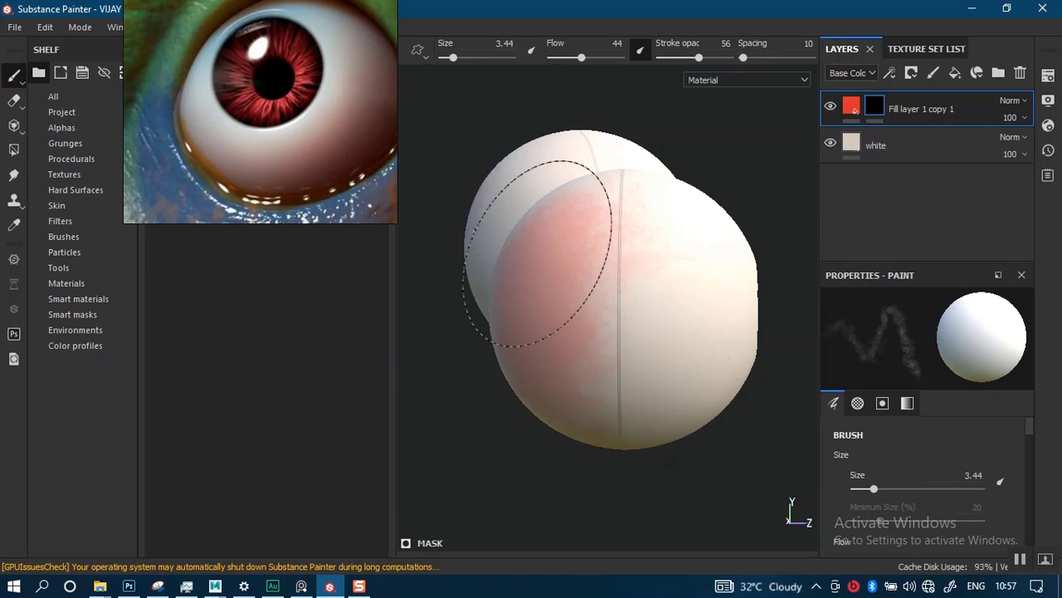
drag(537, 254, 550, 332)
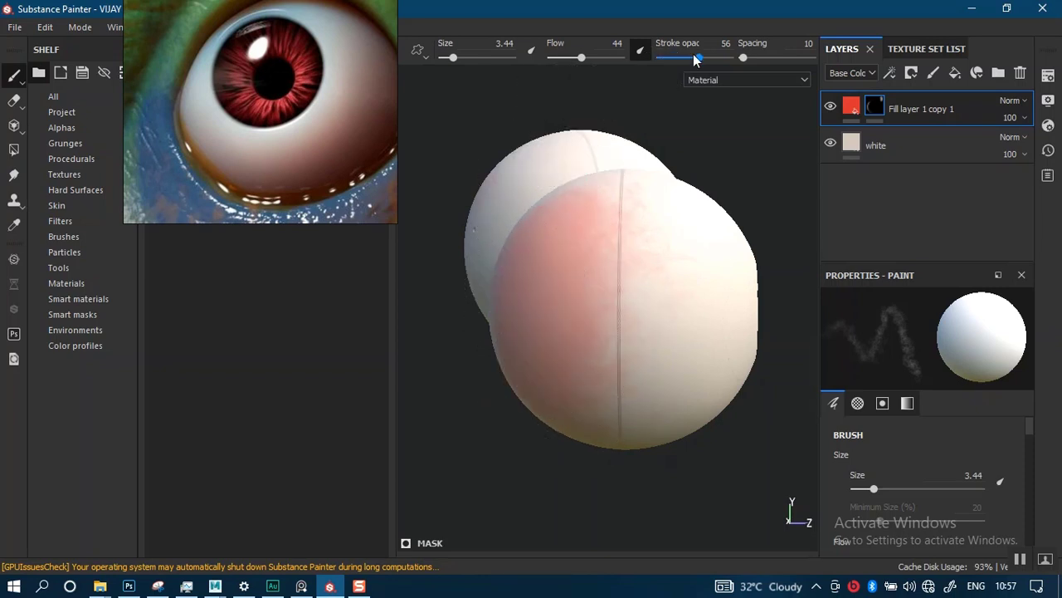
Set the brush flow to 61 and paint stronger red all around the back half of the eyeball in the mask
drag(591, 65, 594, 65)
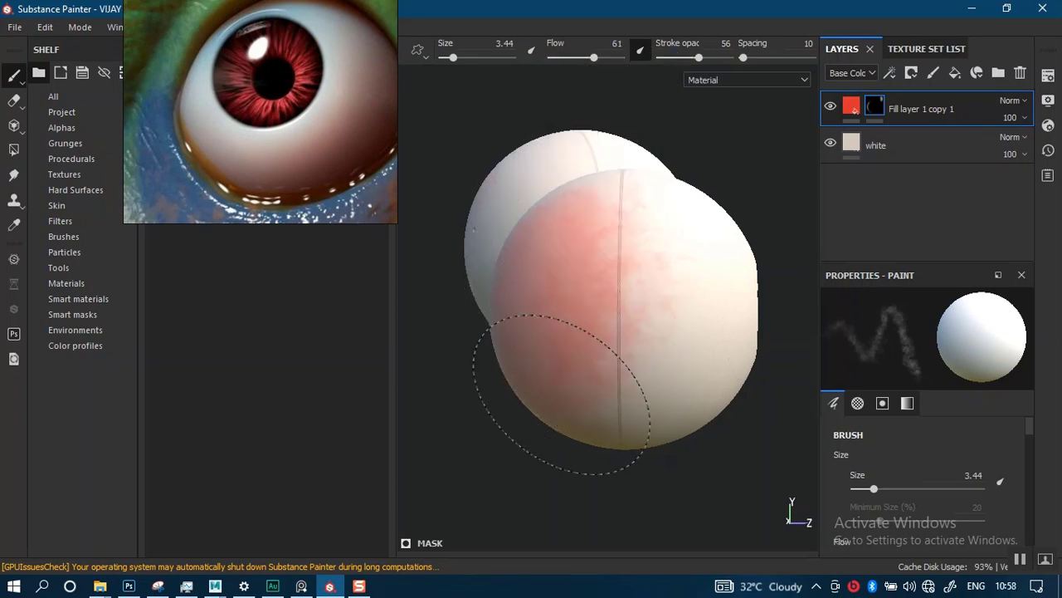
mouse_move(550, 391)
alt+mouse_down()
mouse_move(647, 301)
mouse_move(664, 268)
mouse_move(688, 308)
alt+mouse_up()
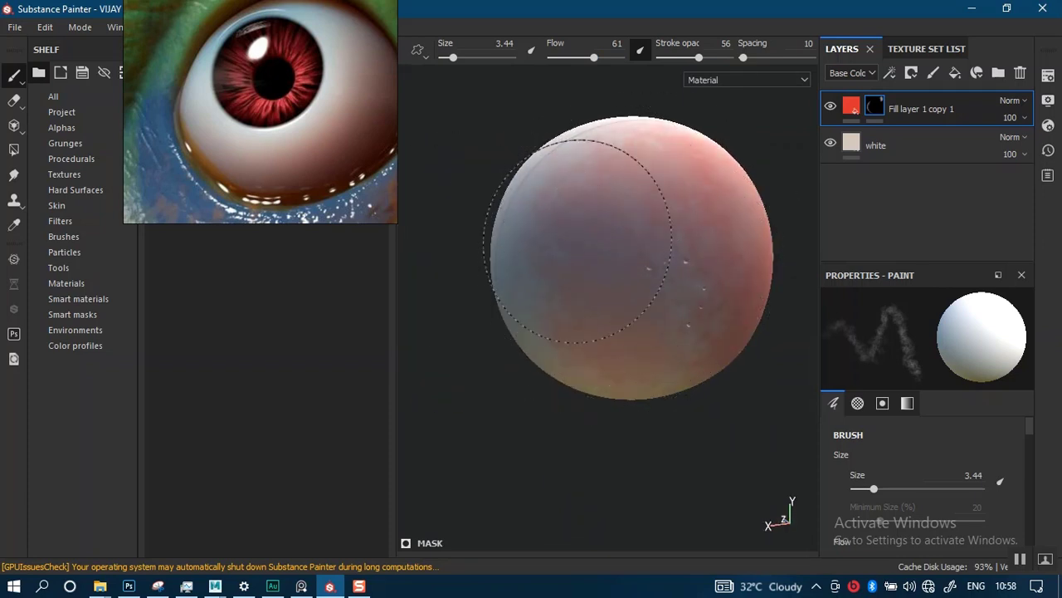
mouse_move(605, 332)
alt+mouse_down()
mouse_move(692, 225)
mouse_move(646, 243)
mouse_move(591, 246)
alt+mouse_up()
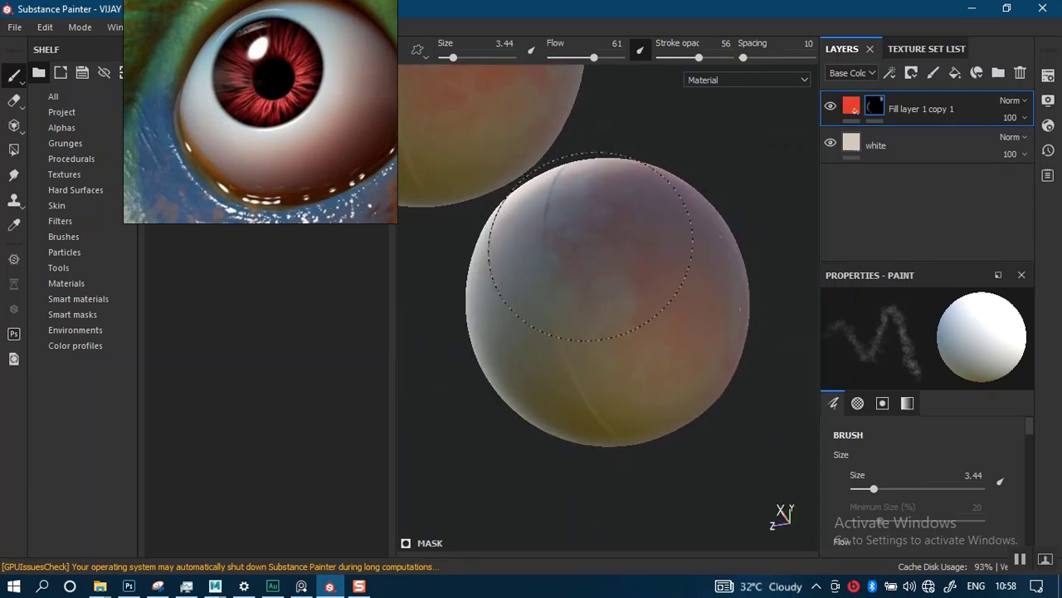
alt+drag(641, 380, 664, 249)
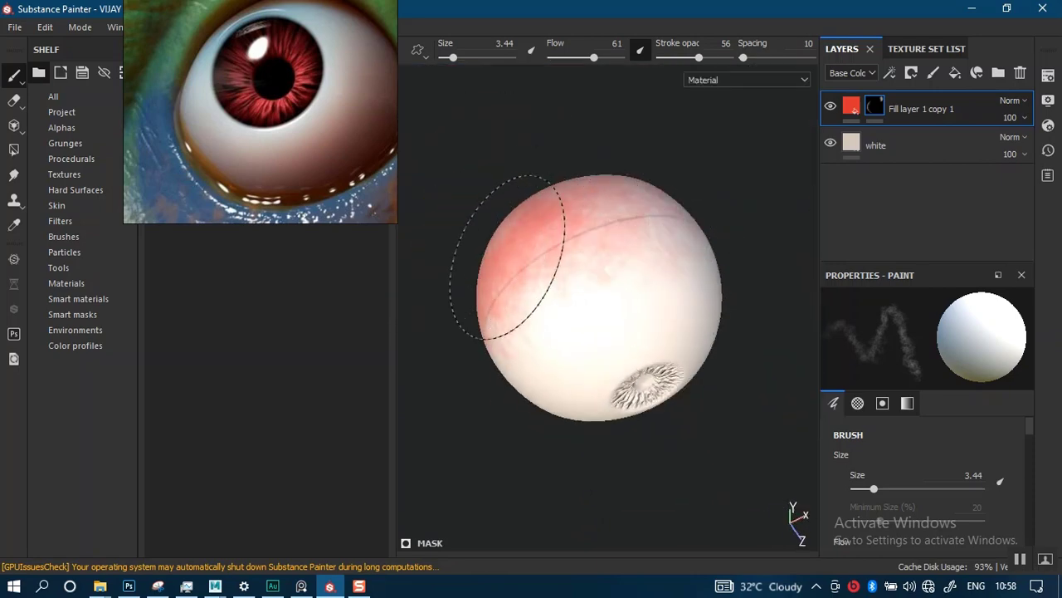
mouse_move(508, 257)
alt+mouse_down()
mouse_move(714, 142)
mouse_move(625, 294)
mouse_move(603, 257)
alt+mouse_up()
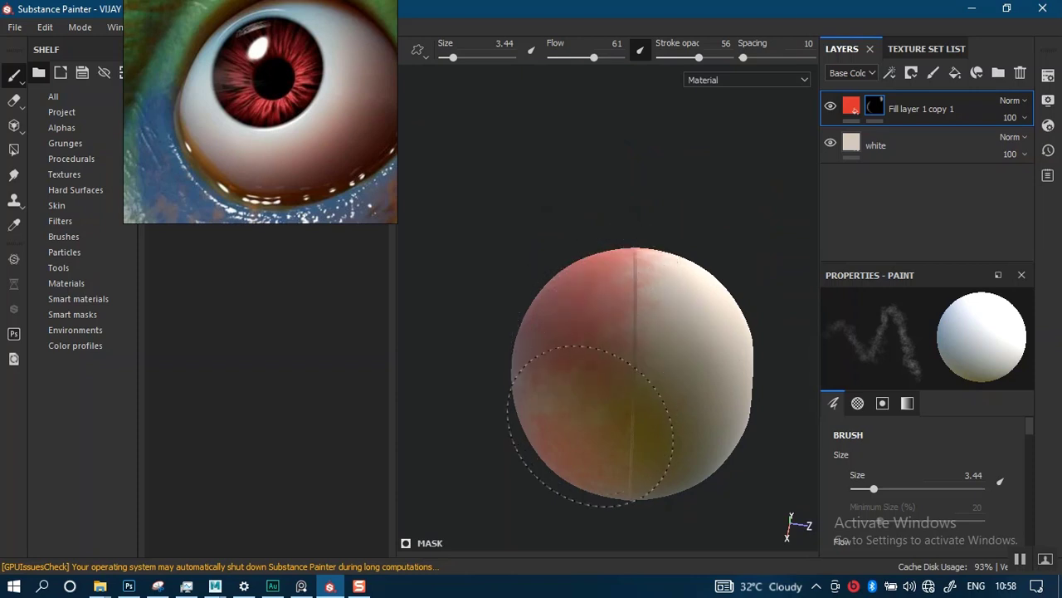
alt+drag(575, 459, 559, 296)
mouse_move(559, 296)
alt+right_down()
mouse_move(711, 273)
mouse_move(714, 262)
alt+right_up()
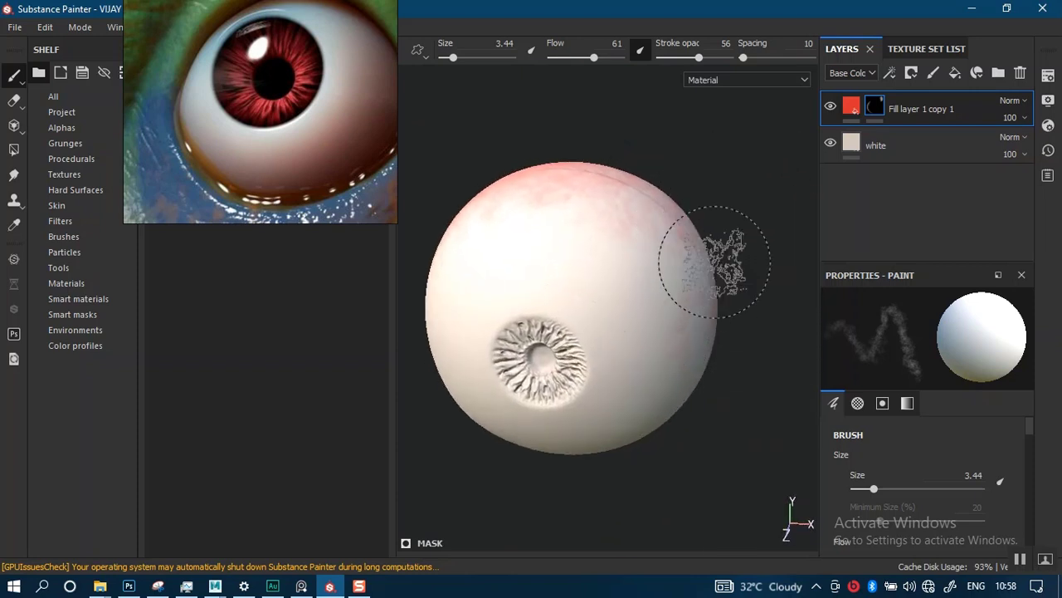
Show the character's body texture set together with the inner eyes and inspect the eyeball framed by the eyelids
click(927, 49)
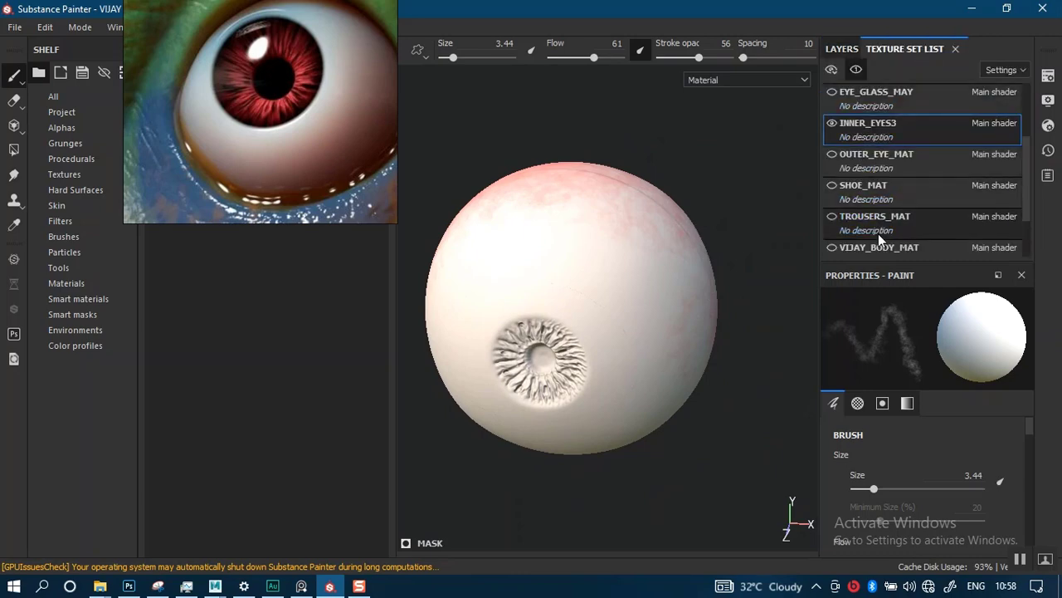
click(831, 247)
alt+right_drag(679, 342, 624, 265)
alt+drag(623, 266, 686, 324)
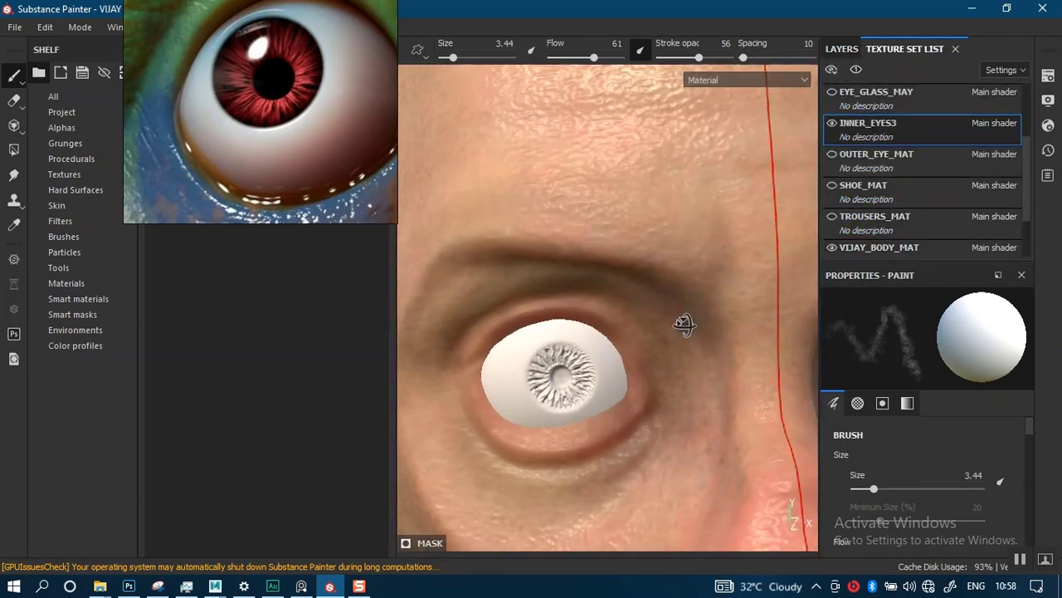
mouse_move(604, 347)
alt+mouse_down()
mouse_move(614, 396)
mouse_move(581, 353)
mouse_move(607, 407)
mouse_move(595, 324)
alt+mouse_up()
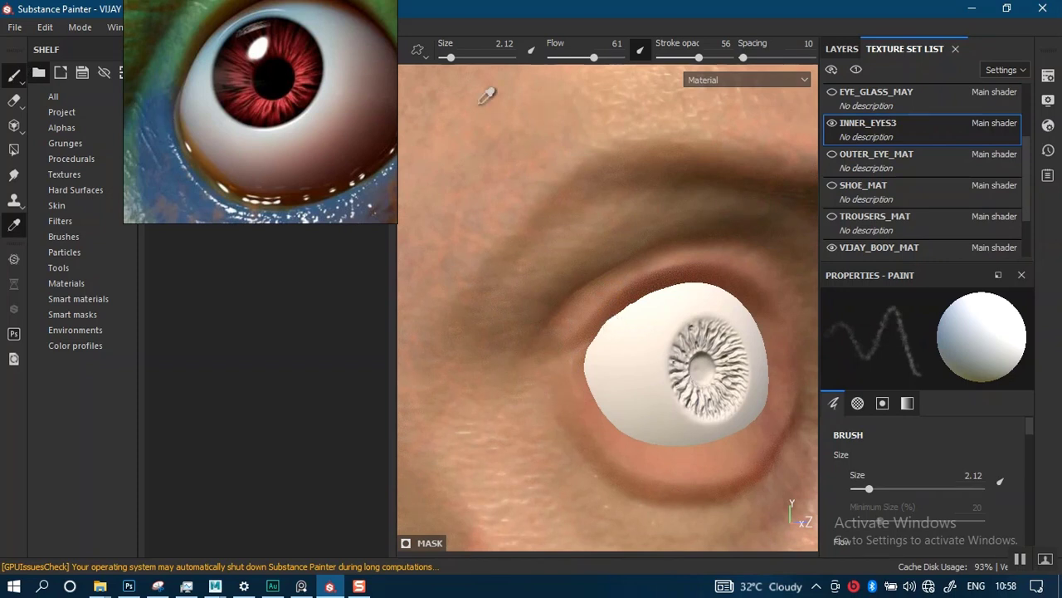
Paint faint red in the fill copy's mask at the eye's outer corner and along the eyelid edges, reducing the brush size to 1.12
click(832, 67)
click(844, 50)
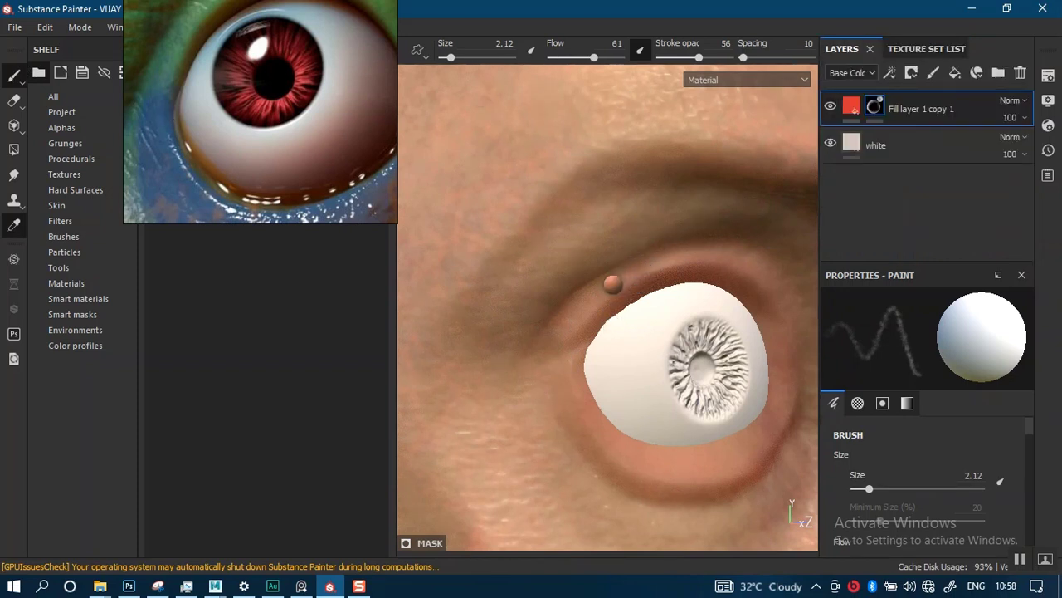
mouse_move(622, 379)
alt+mouse_down()
mouse_move(628, 391)
mouse_move(635, 262)
mouse_move(508, 316)
alt+mouse_up()
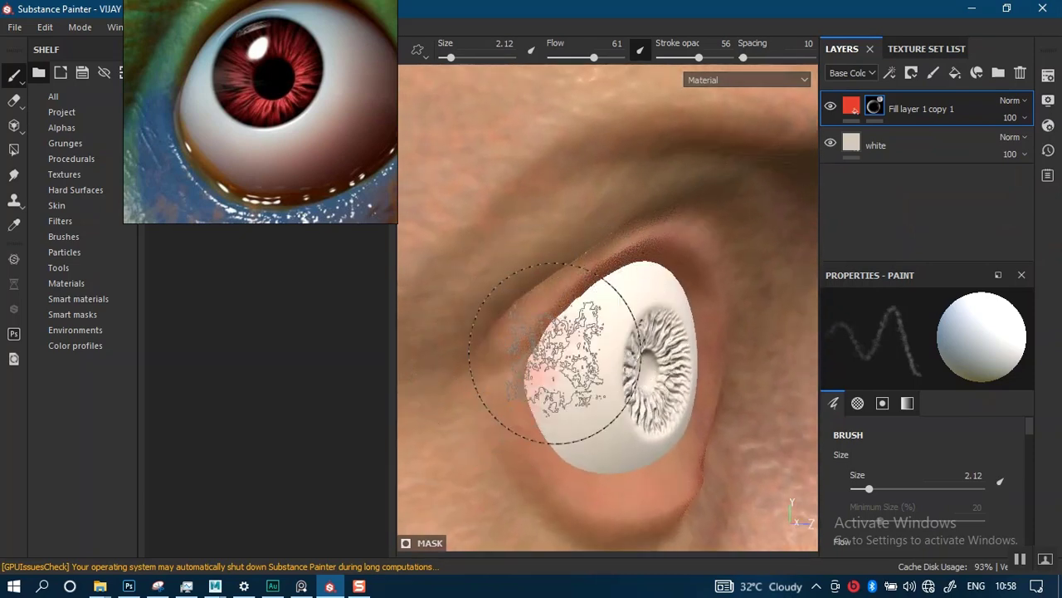
mouse_move(555, 353)
alt+mouse_down()
mouse_move(557, 280)
mouse_move(514, 324)
alt+mouse_up()
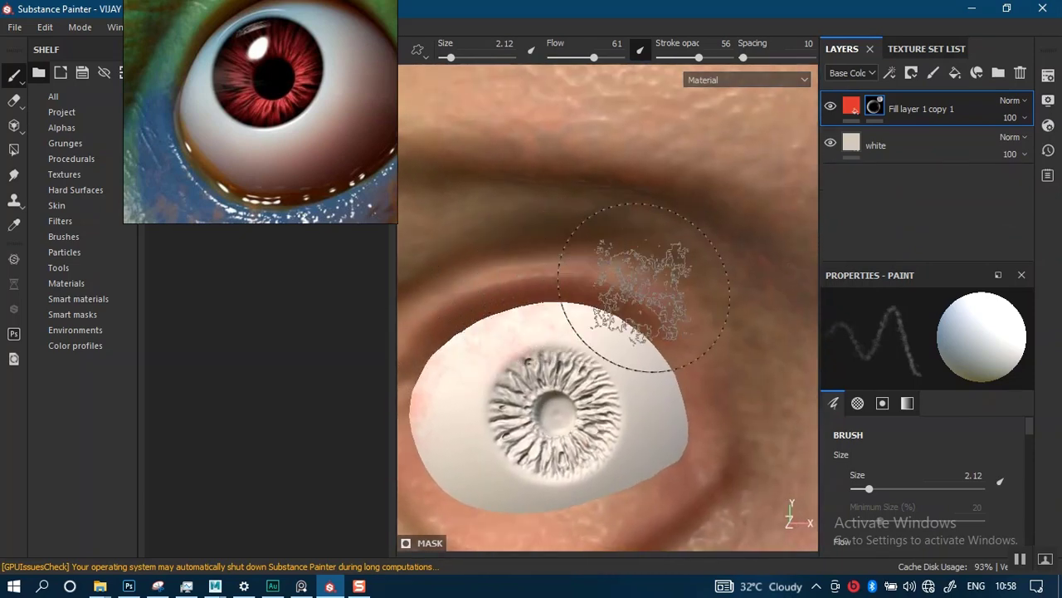
key(bracketleft)
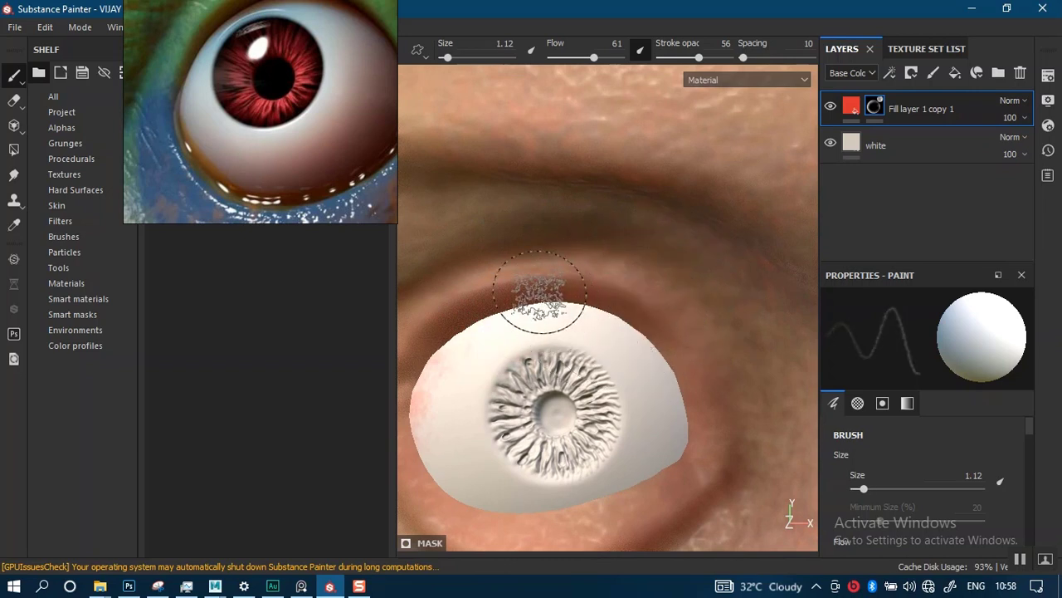
mouse_move(689, 353)
alt+mouse_down()
mouse_move(686, 218)
mouse_move(691, 332)
alt+mouse_up()
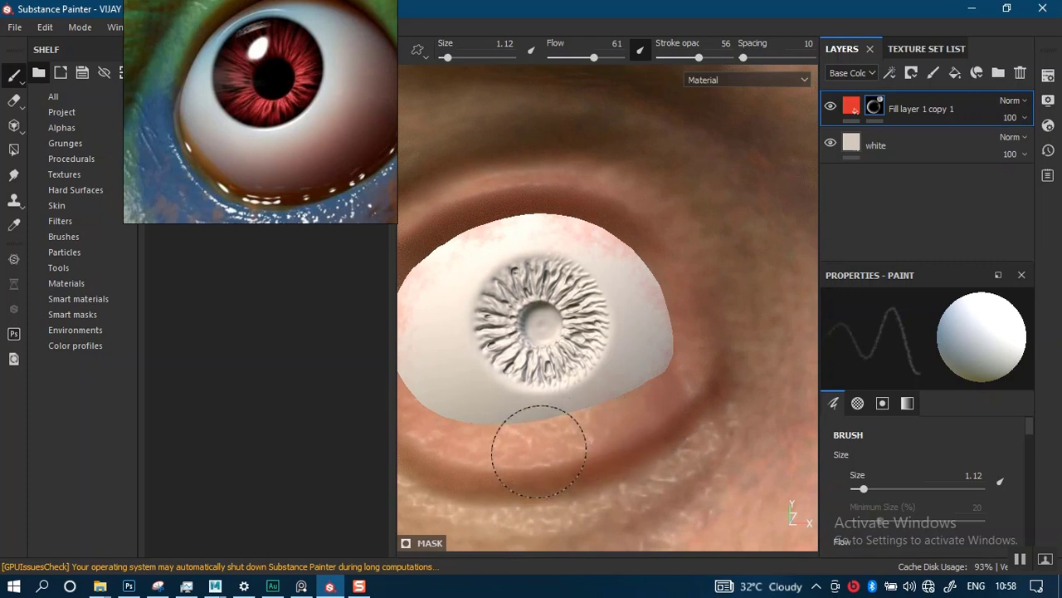
mouse_move(477, 448)
alt+mouse_down()
mouse_move(666, 363)
mouse_move(576, 408)
alt+mouse_up()
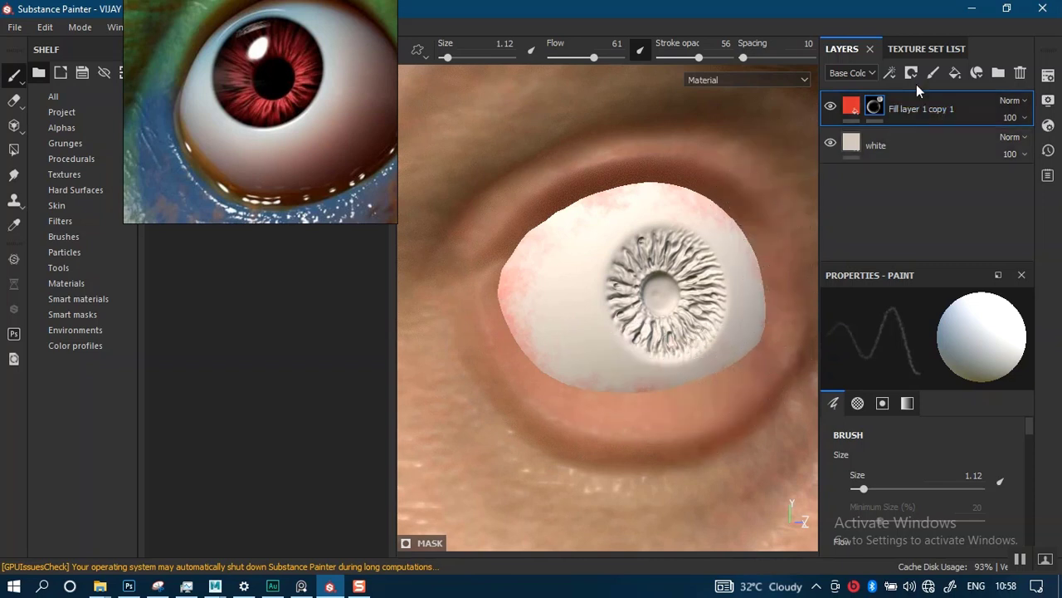
Isolate the INNER_EYES3 texture set, enlarge the brush to 2.12 and paint red over the side of the eyeball between the existing patches
click(926, 50)
click(856, 70)
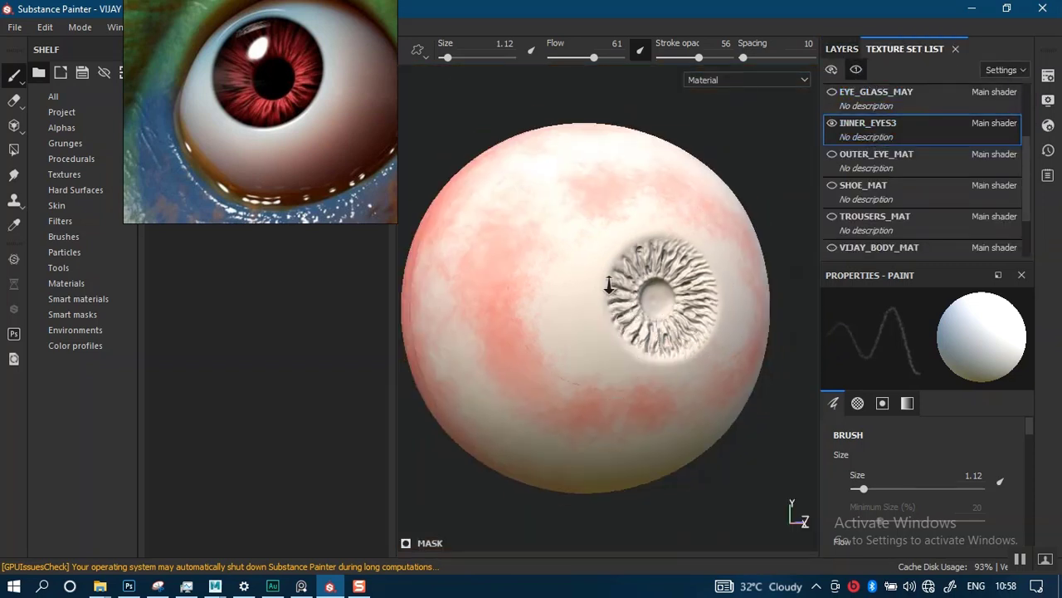
mouse_move(631, 274)
alt+mouse_down()
mouse_move(569, 249)
mouse_move(547, 208)
mouse_move(574, 244)
alt+mouse_up()
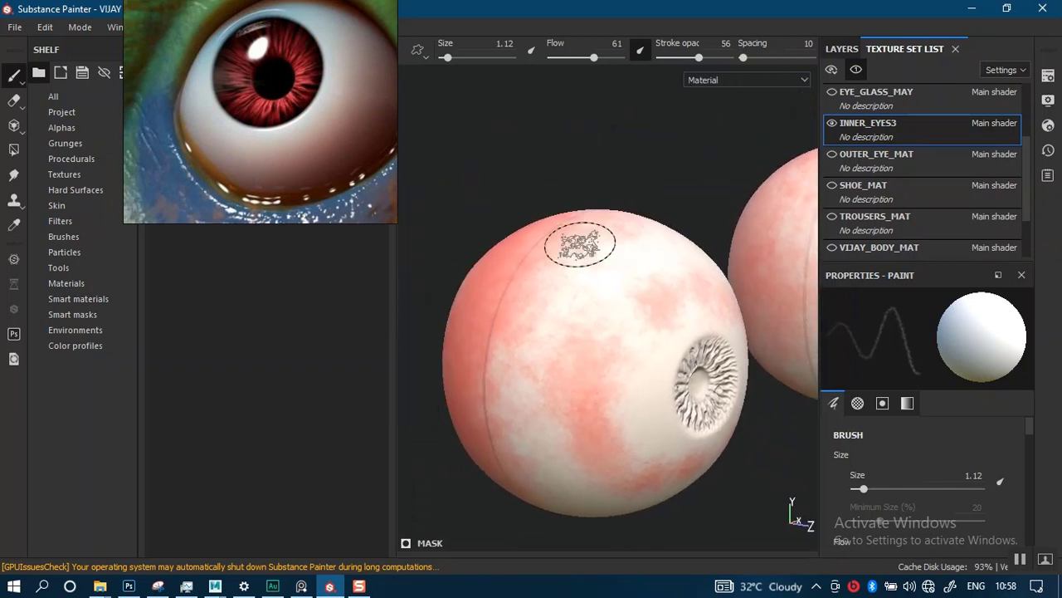
key(bracketright)
key(bracketright)
key(bracketright)
key(bracketright)
mouse_move(512, 320)
mouse_down()
mouse_move(514, 310)
mouse_move(494, 365)
mouse_up()
Blend red over the underside and upper part of the eyeball, leaving the area around the iris white
mouse_move(640, 225)
alt+mouse_down()
mouse_move(600, 252)
mouse_move(565, 244)
alt+mouse_up()
mouse_move(597, 498)
alt+mouse_down()
mouse_move(640, 249)
mouse_move(639, 366)
alt+mouse_up()
alt+drag(451, 476, 722, 316)
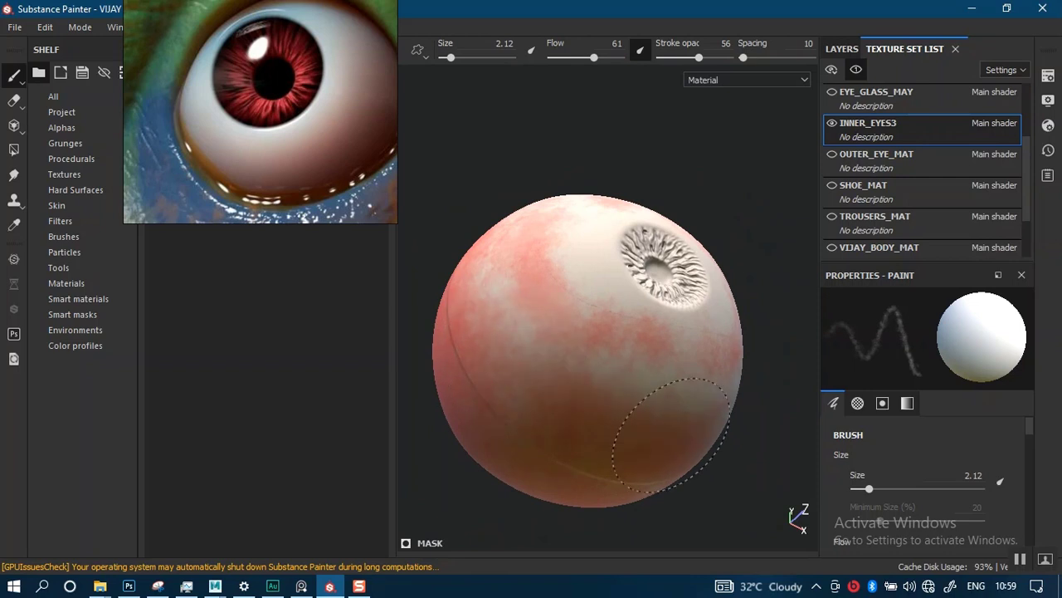
alt+drag(570, 423, 536, 457)
alt+middle_drag(536, 457, 569, 360)
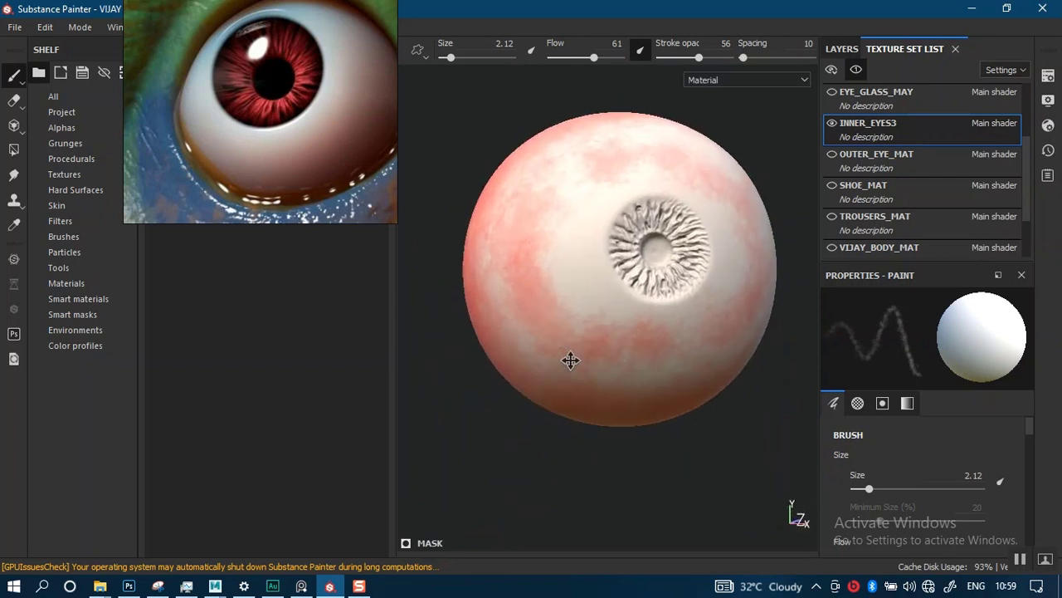
alt+drag(569, 360, 557, 417)
scroll(576, 325, up, 1)
alt+drag(576, 325, 597, 325)
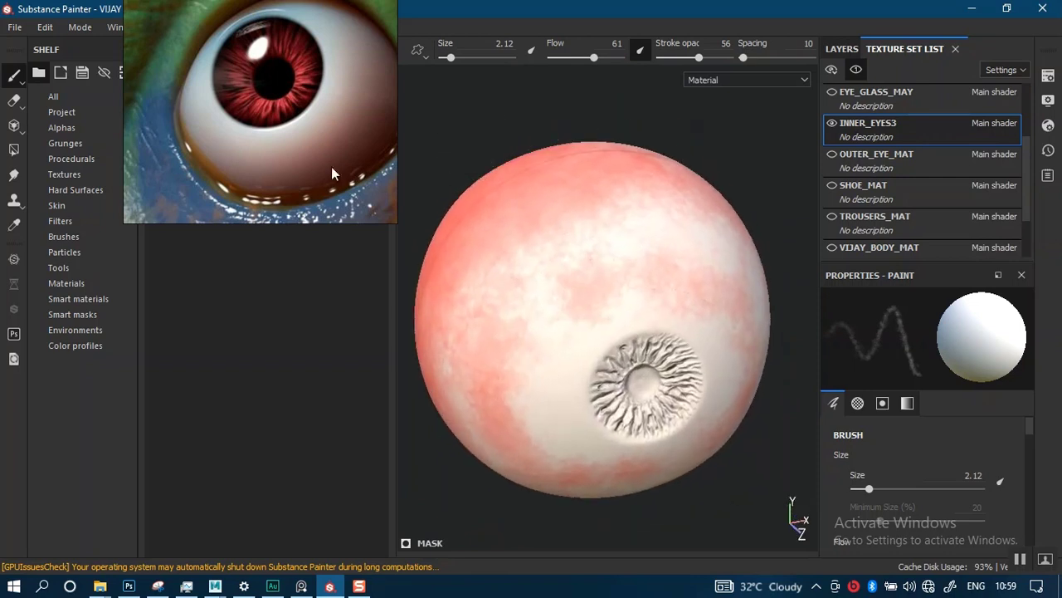
Move the reference image off the shelf, search the brushes for "crac" and choose Kyle's Concept Brushes - Crazy Cracks 2
click(842, 49)
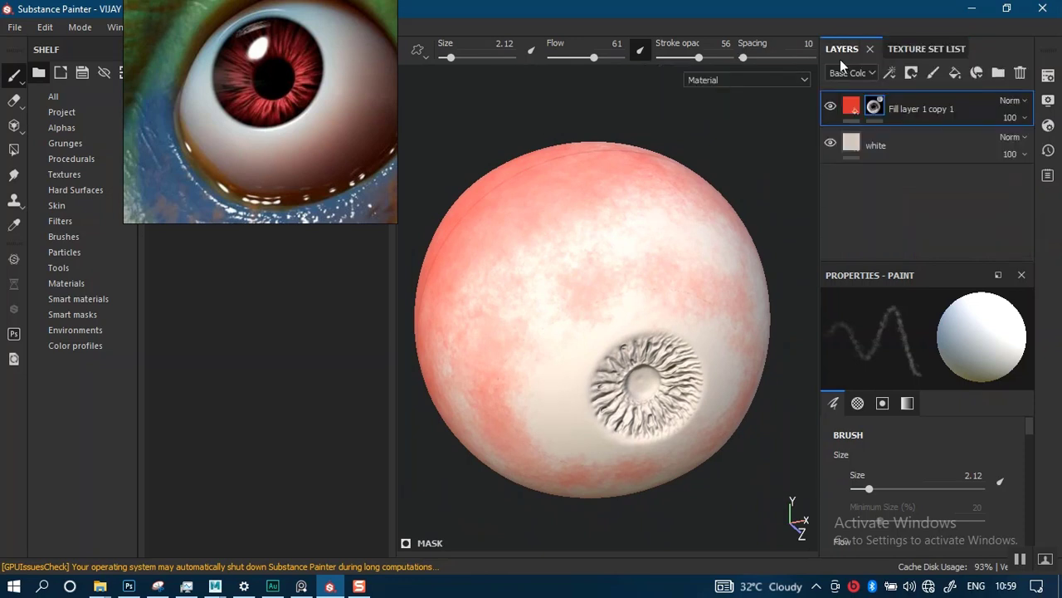
drag(147, 183, 434, 117)
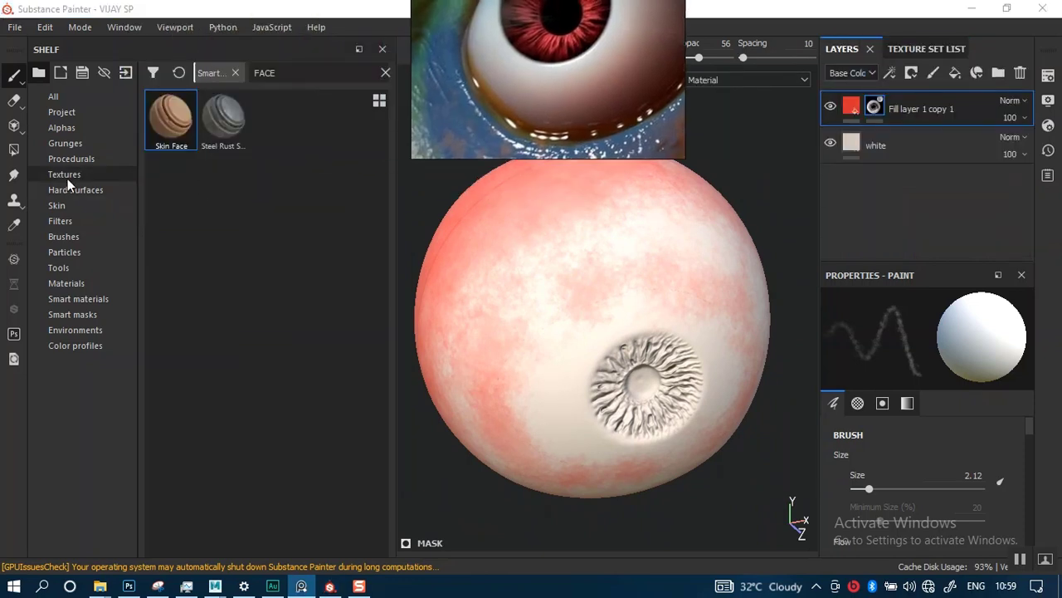
click(62, 238)
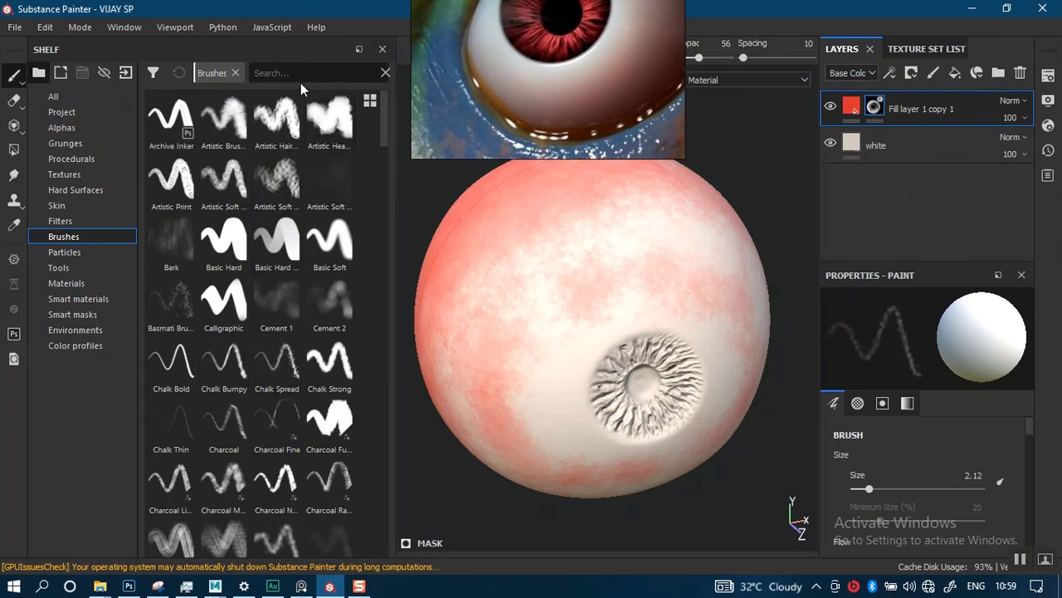
text(crac)
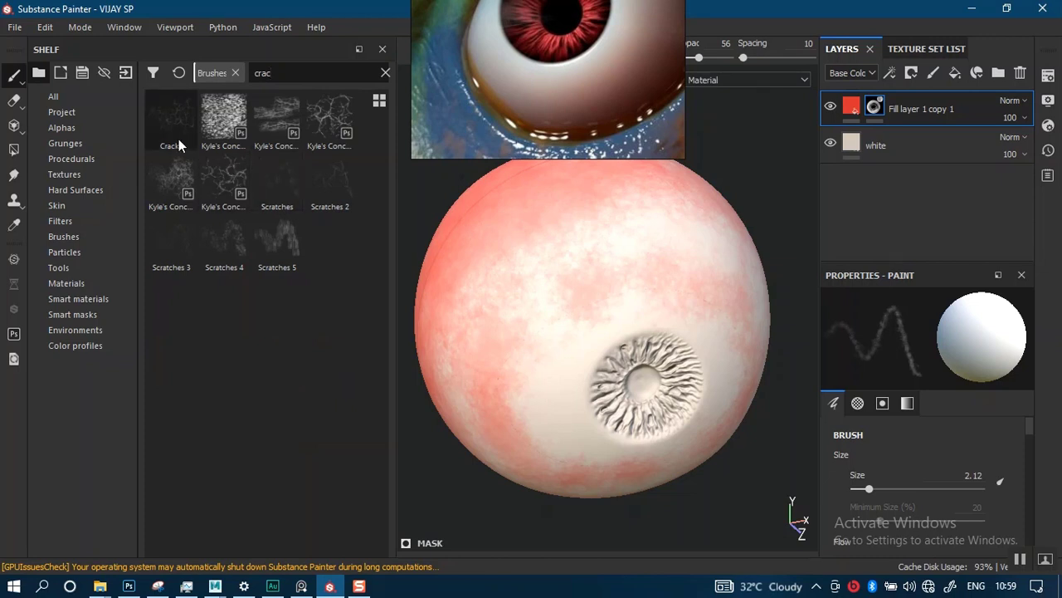
click(221, 177)
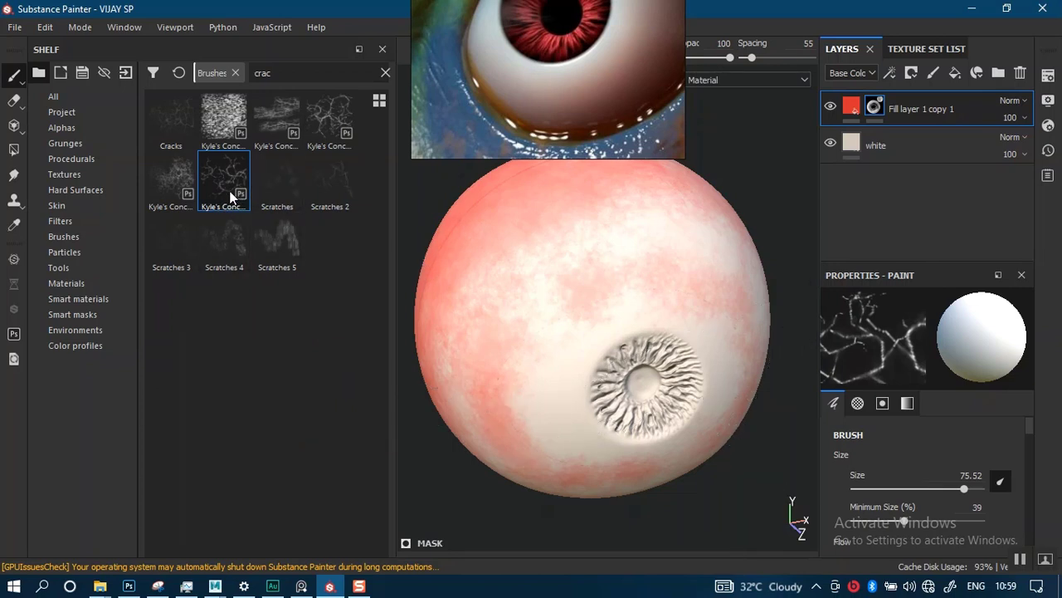
mouse_move(225, 193)
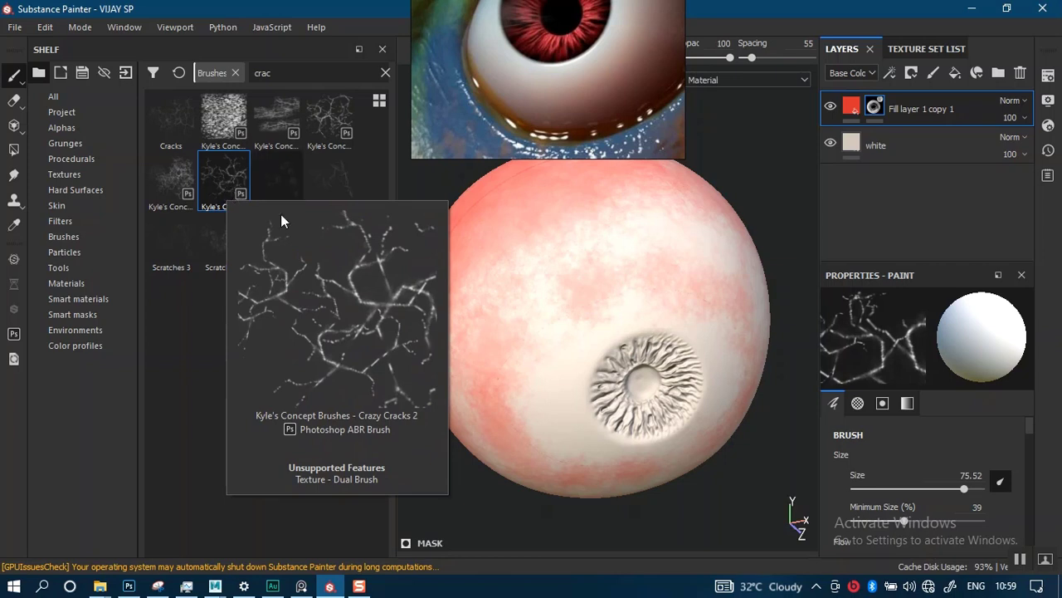
Reduce the crack brush to size 1.66 and stamp fine red veins on the upper back part of the eyeball
alt+middle_drag(539, 332, 581, 421)
alt+drag(531, 431, 606, 415)
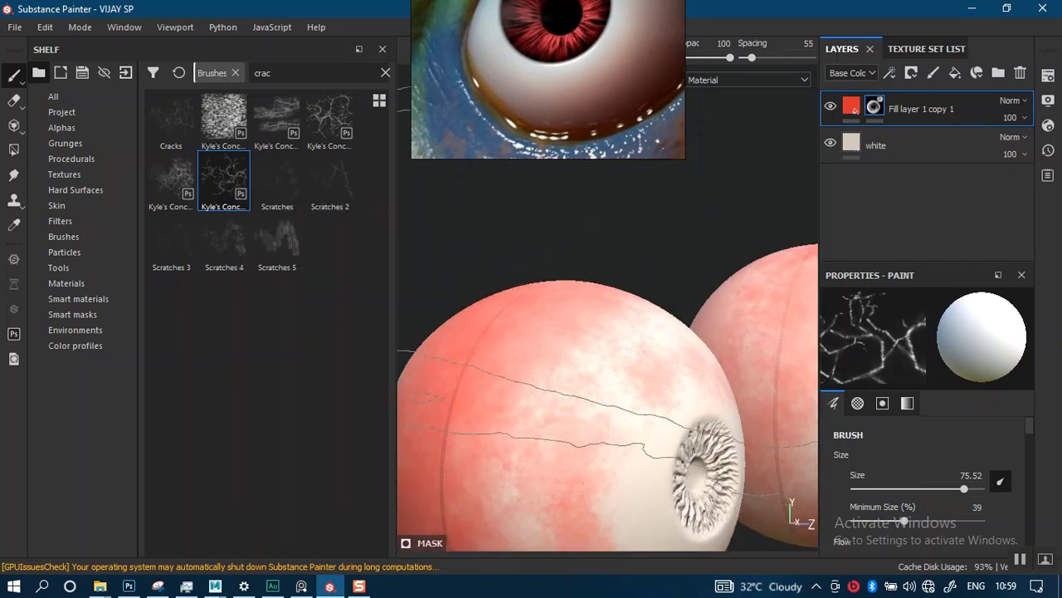
ctrl+right_drag(581, 432, 523, 431)
mouse_move(543, 239)
ctrl+right_down()
mouse_move(440, 239)
mouse_move(526, 239)
mouse_move(503, 239)
ctrl+right_up()
alt+middle_drag(595, 353, 595, 258)
mouse_move(564, 240)
alt+mouse_down()
mouse_move(535, 295)
mouse_move(572, 232)
mouse_move(492, 362)
alt+mouse_up()
click(541, 290)
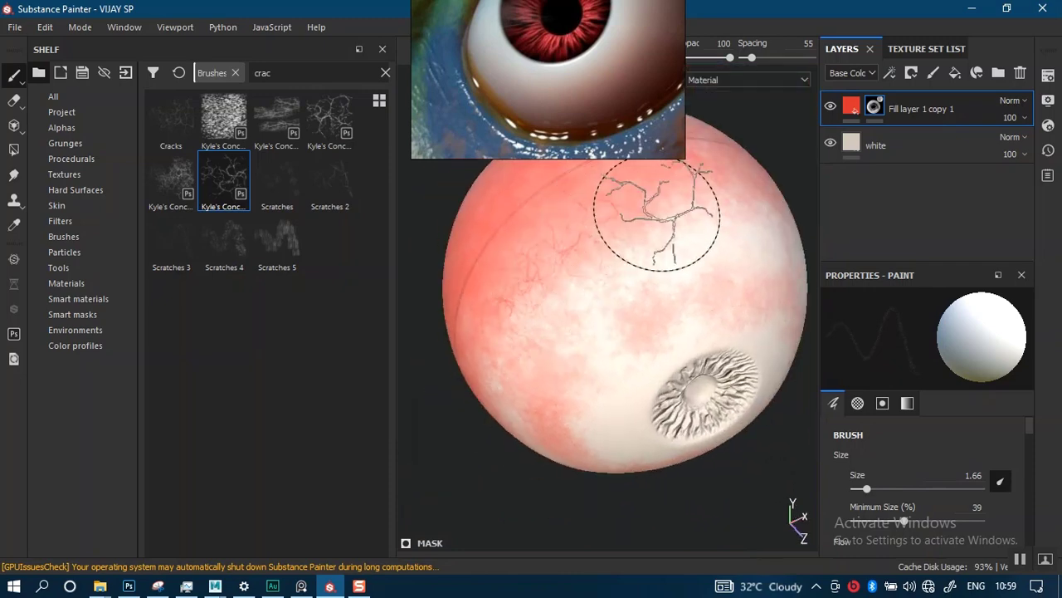
Stamp red veins down the outer side of the eyeball and across its underside in the mask
alt+drag(631, 269, 719, 199)
alt+middle_drag(719, 254, 721, 159)
alt+drag(747, 145, 640, 254)
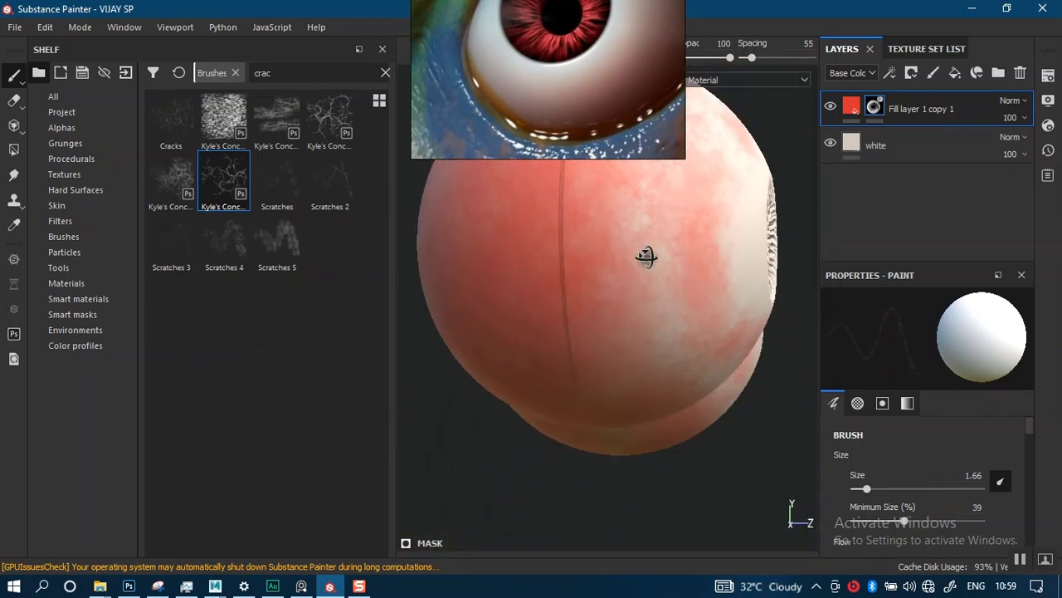
alt+drag(702, 315, 596, 305)
alt+middle_drag(597, 306, 485, 316)
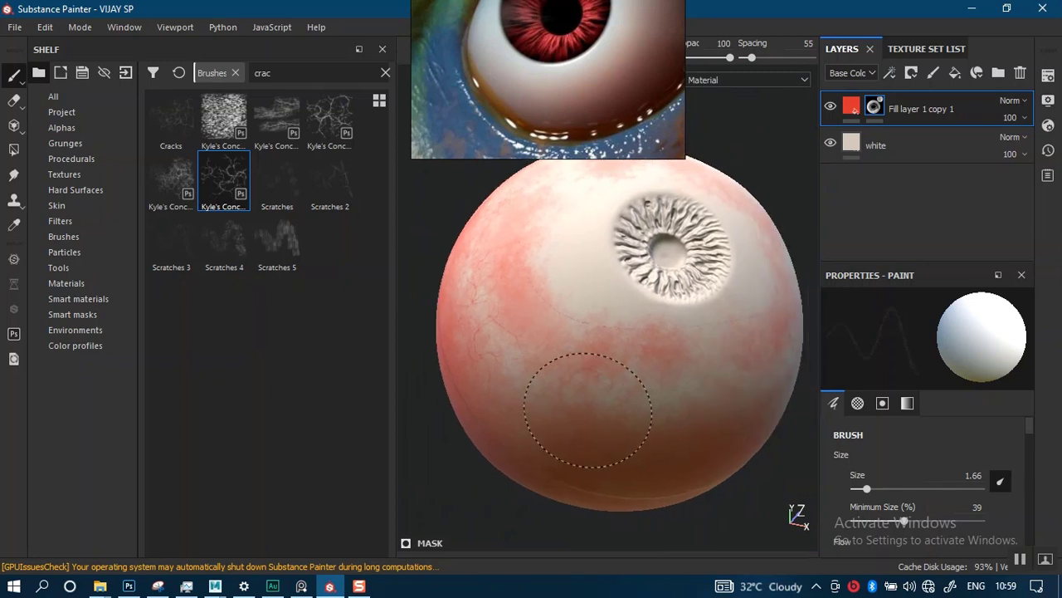
alt+drag(720, 402, 494, 378)
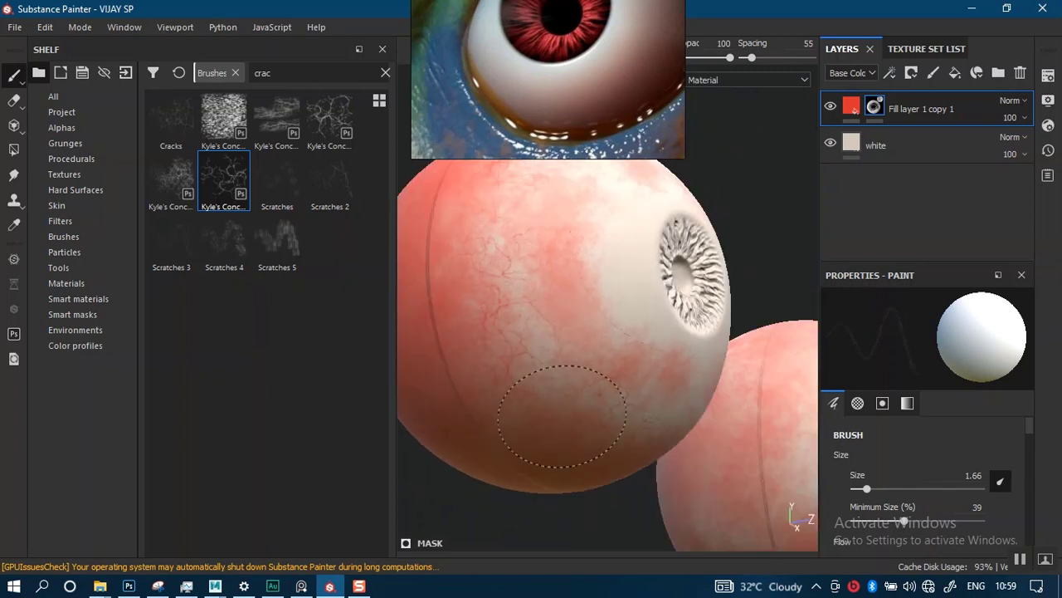
Add red veins above the iris, on the opposite side of the eyeball and beneath the iris
alt+drag(611, 427, 432, 399)
mouse_move(706, 362)
alt+middle_down()
mouse_move(611, 393)
mouse_move(698, 423)
alt+middle_up()
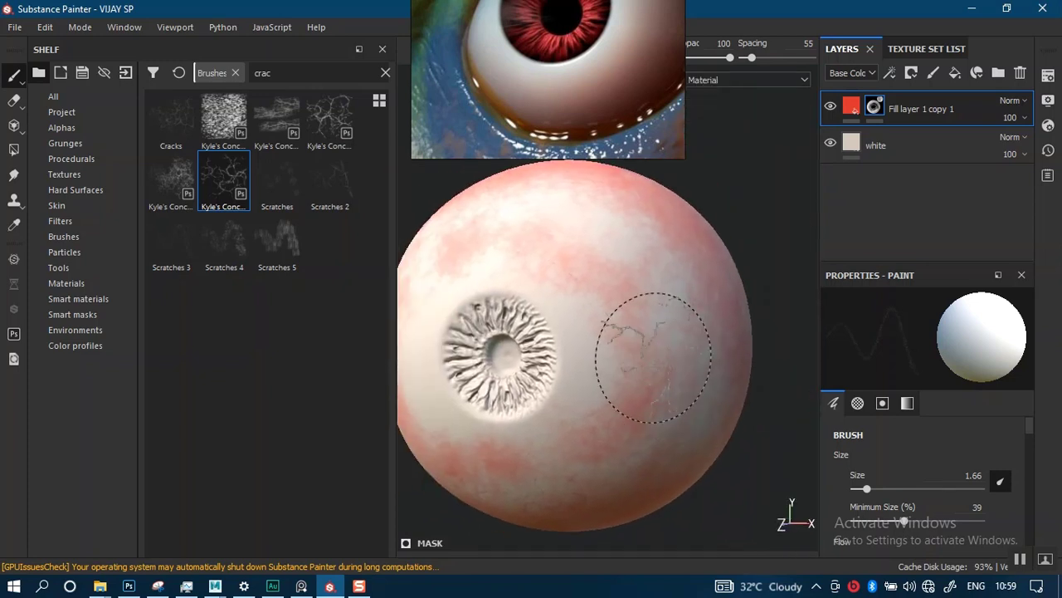
mouse_move(657, 239)
mouse_down()
mouse_move(517, 221)
mouse_move(493, 202)
mouse_move(631, 313)
mouse_up()
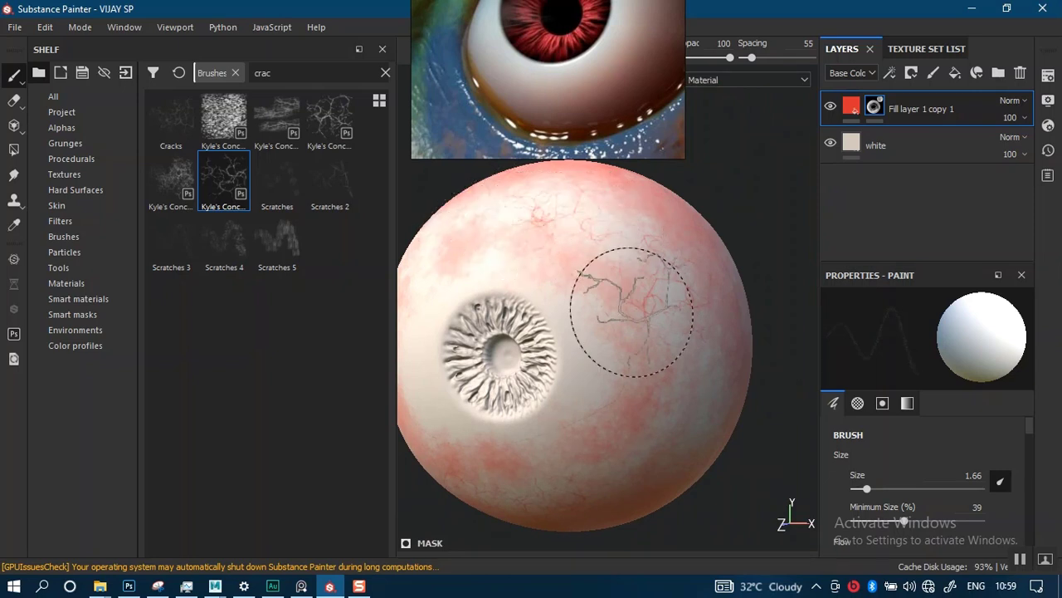
mouse_move(685, 396)
alt+mouse_down()
mouse_move(664, 356)
mouse_move(701, 325)
alt+mouse_up()
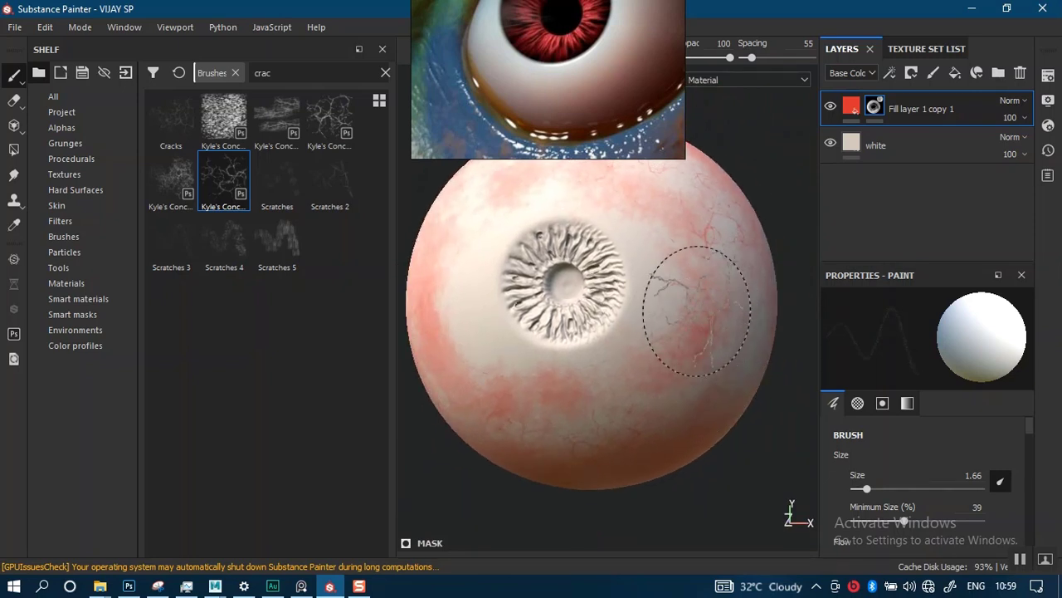
mouse_move(651, 412)
alt+mouse_down()
mouse_move(675, 393)
mouse_move(594, 467)
alt+mouse_up()
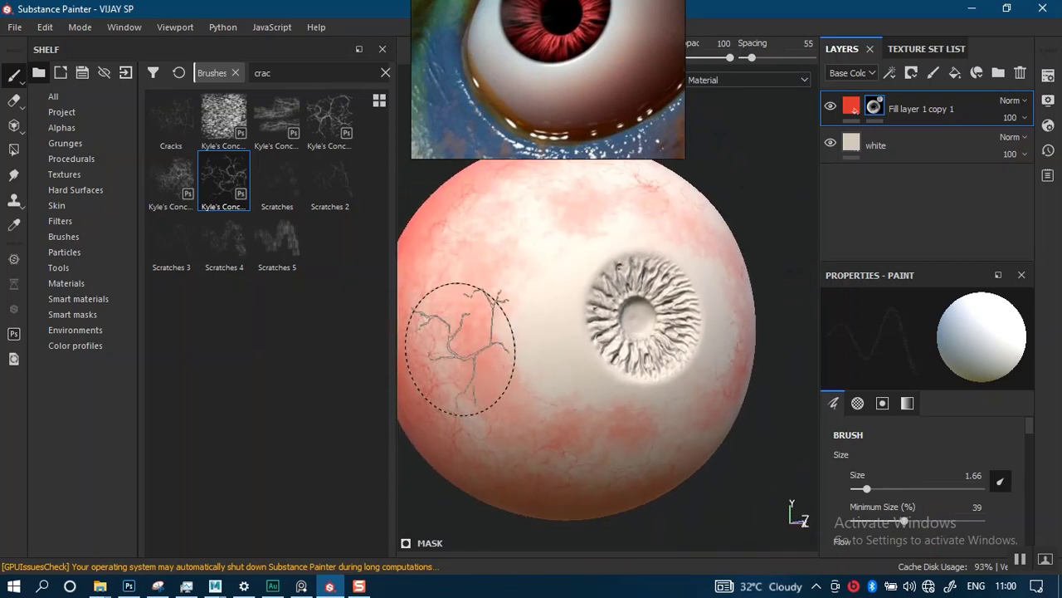
Stamp red veins beside the iris, and reduce the brush flow to 48 and stroke opacity to 44
mouse_move(481, 355)
mouse_down()
mouse_move(509, 249)
mouse_move(487, 268)
mouse_move(557, 404)
mouse_move(614, 154)
mouse_up()
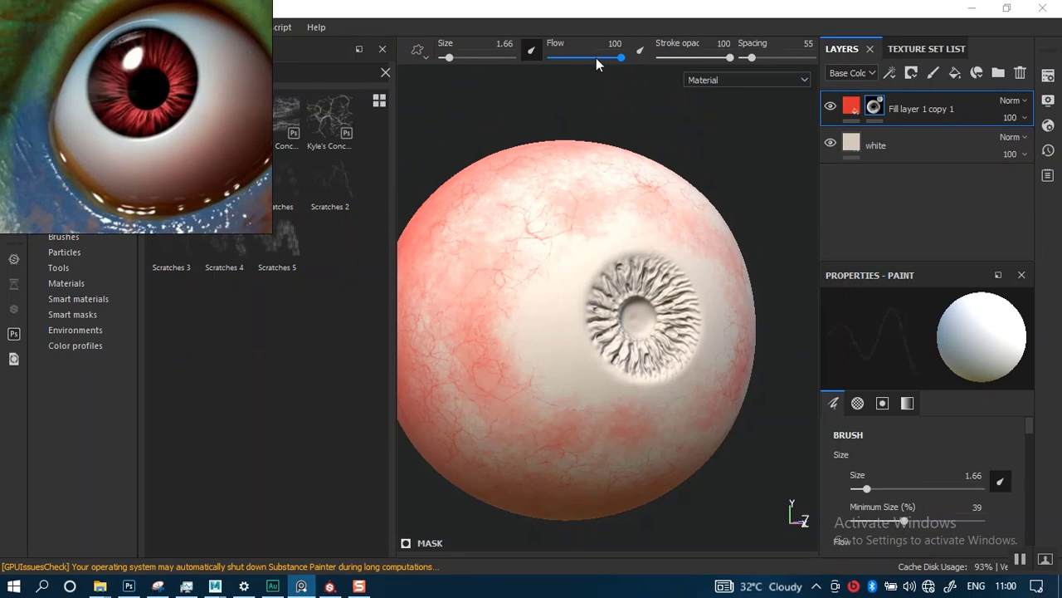
click(583, 58)
click(688, 58)
Examine the painted veins and red tinting around the eyeball from close up and from a distance
alt+drag(576, 230, 554, 262)
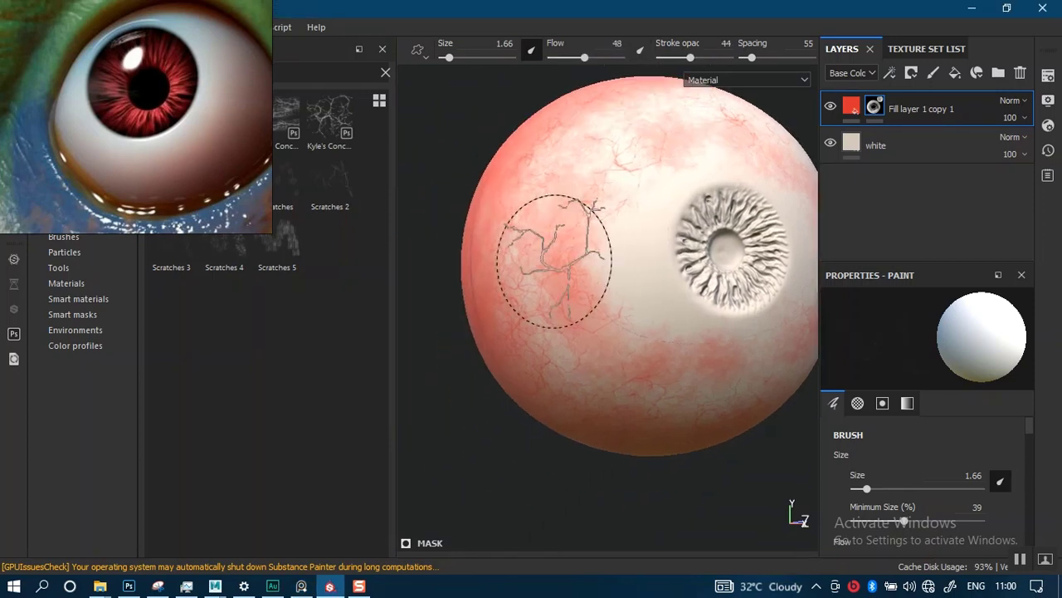
alt+right_drag(554, 262, 504, 351)
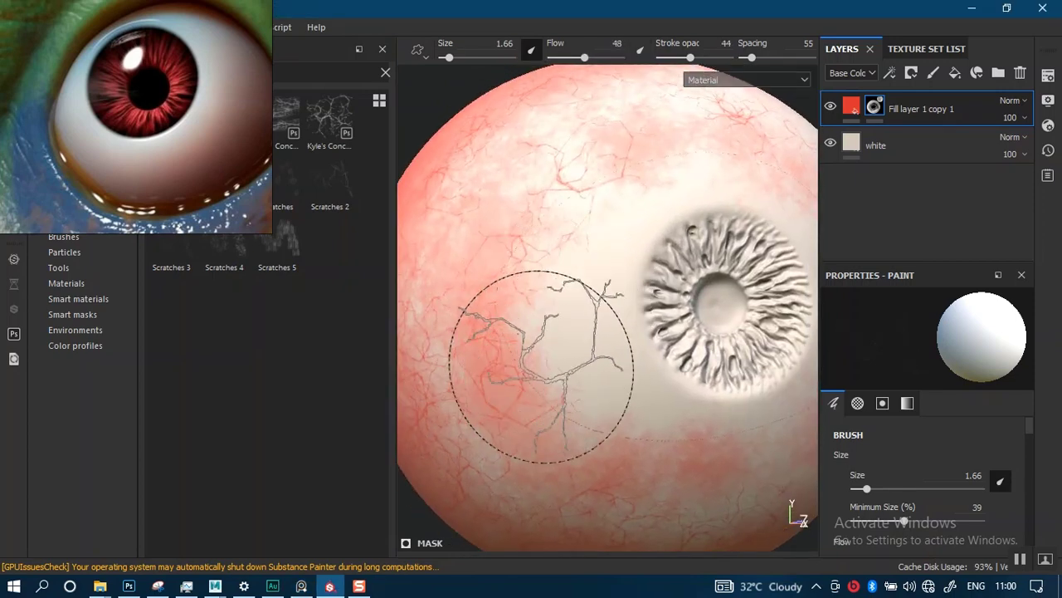
alt+drag(622, 268, 524, 289)
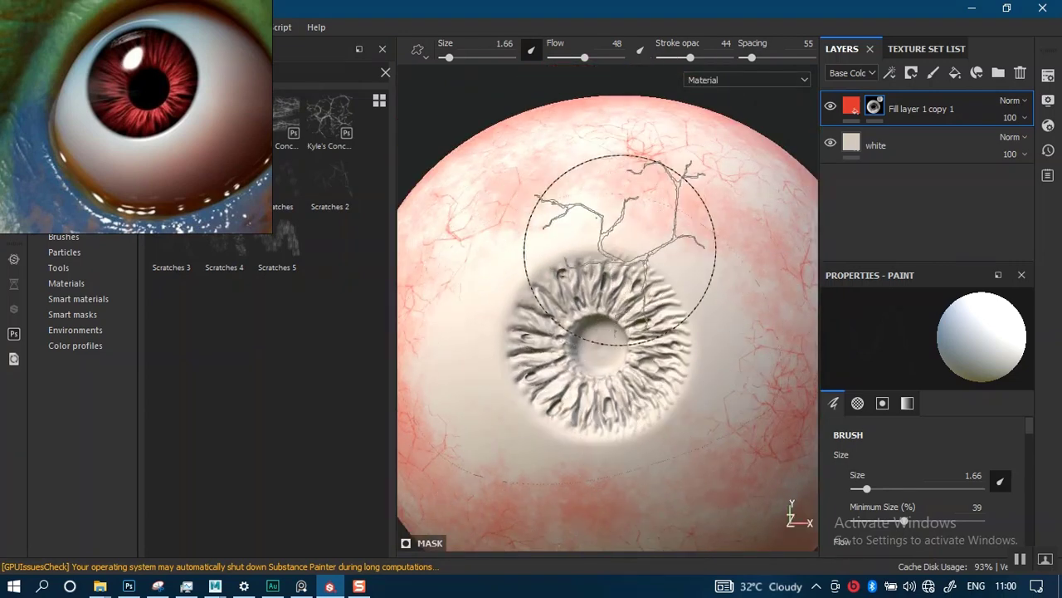
alt+right_drag(703, 378, 557, 238)
alt+right_drag(616, 290, 578, 271)
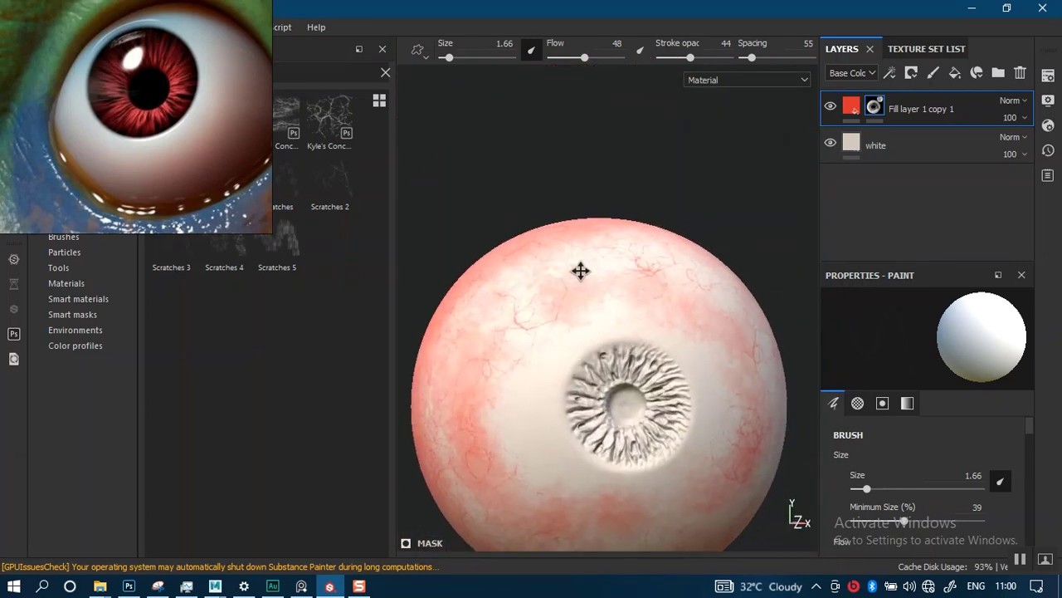
alt+drag(579, 271, 651, 228)
alt+right_drag(652, 228, 678, 247)
alt+drag(678, 247, 684, 277)
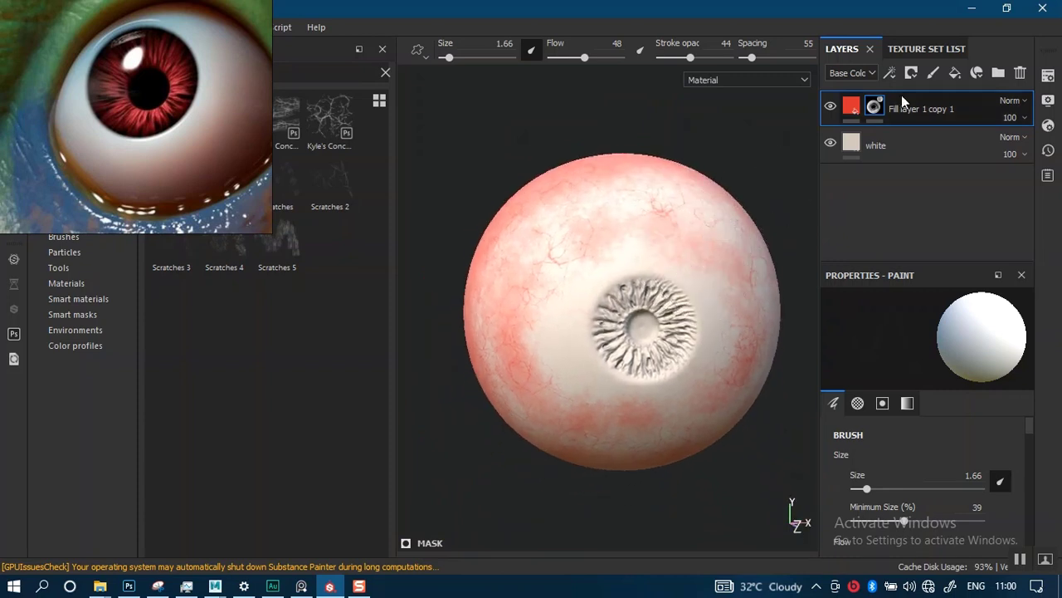
Make the VIJAY_BODY_MAT texture set visible alongside the inner eyes and check how the eyes look in the face
click(931, 50)
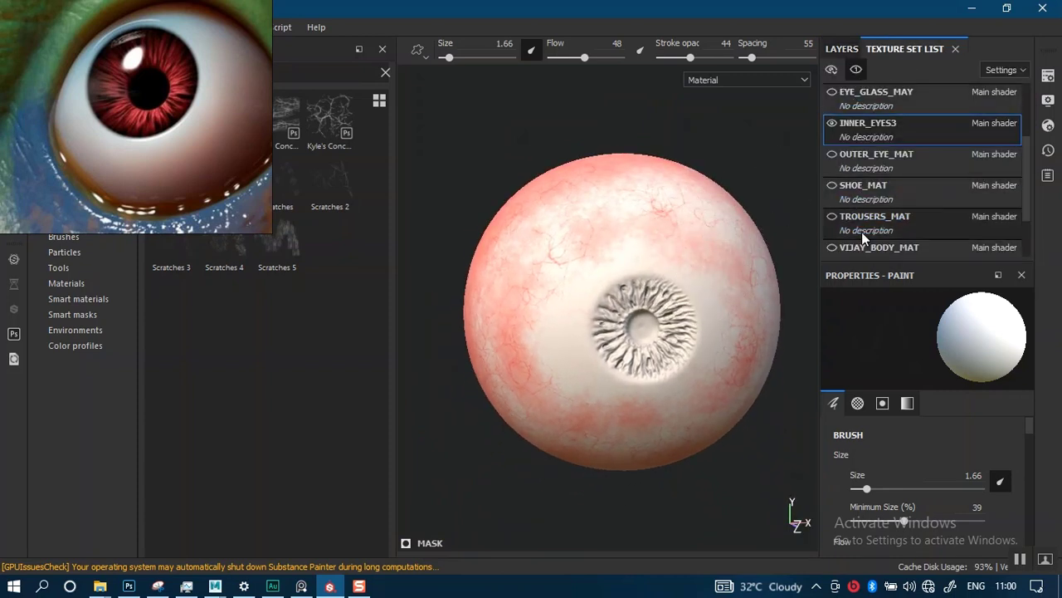
click(832, 247)
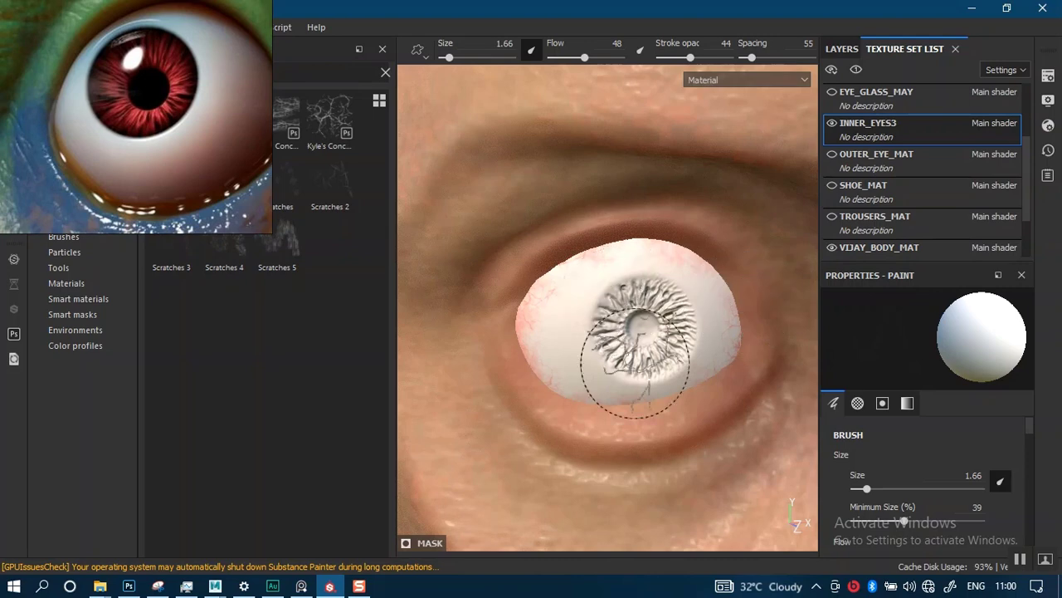
alt+right_drag(635, 363, 654, 107)
alt+middle_drag(622, 322, 551, 327)
alt+right_drag(550, 327, 545, 429)
alt+middle_drag(545, 429, 558, 241)
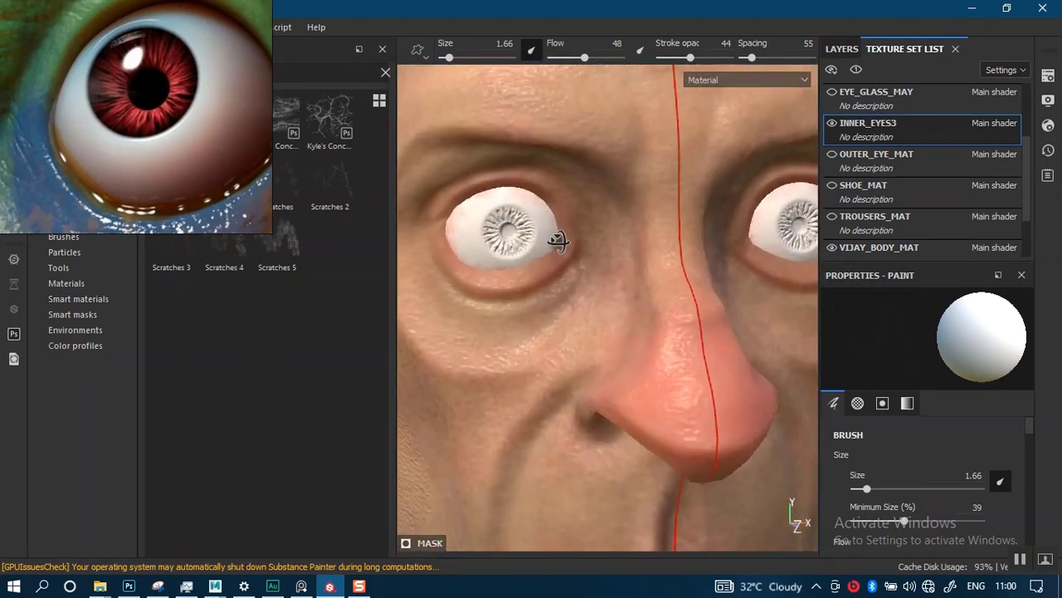
alt+drag(557, 241, 576, 224)
alt+right_drag(576, 225, 570, 355)
mouse_move(569, 355)
alt+mouse_down()
mouse_move(602, 328)
mouse_move(573, 329)
mouse_move(562, 284)
mouse_move(611, 299)
mouse_move(606, 274)
alt+mouse_up()
alt+right_drag(606, 274, 591, 79)
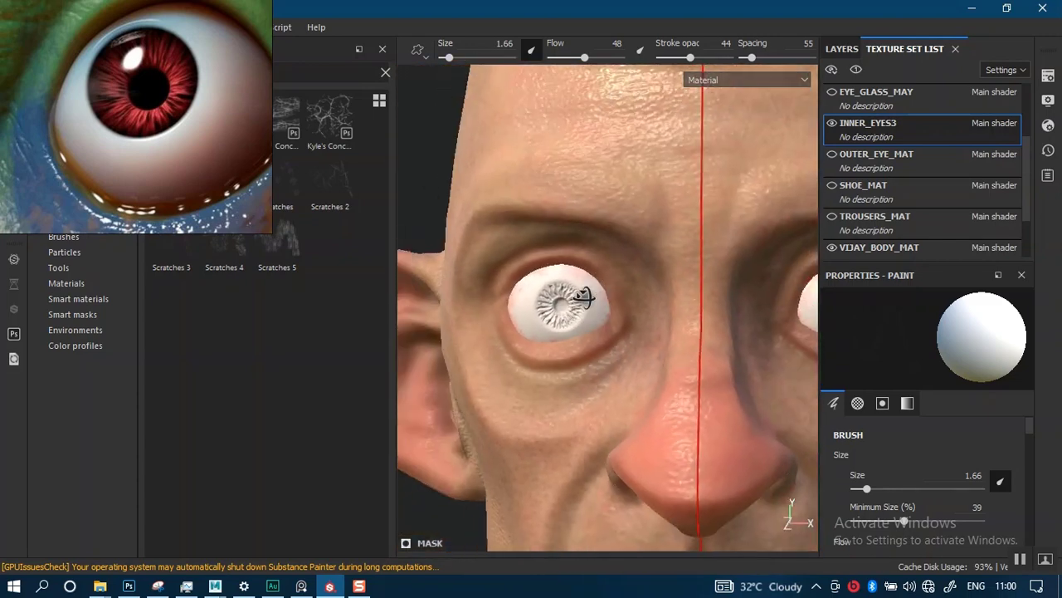
alt+right_drag(584, 299, 621, 268)
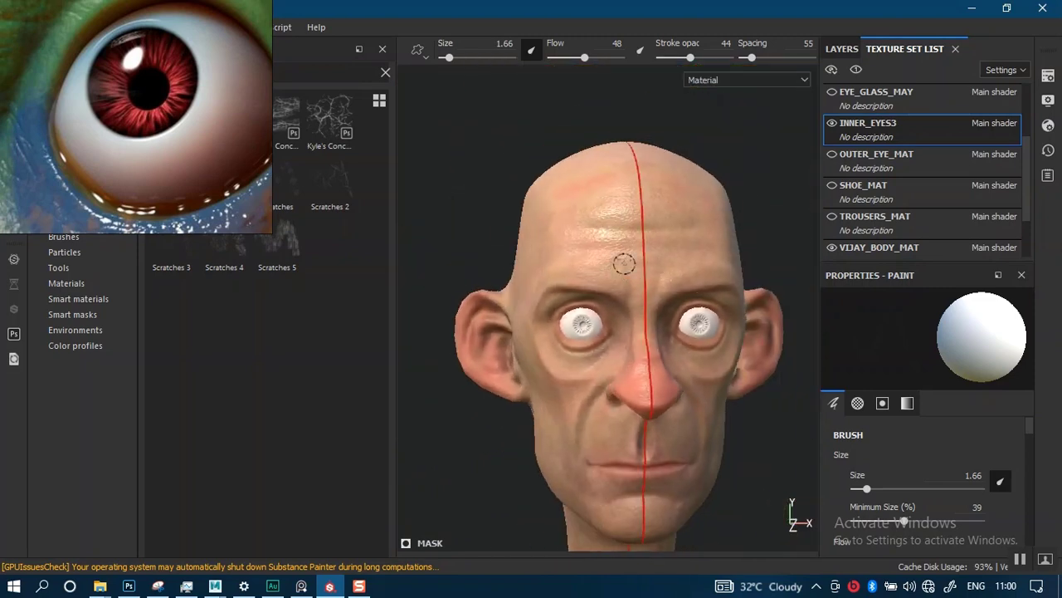
scroll(576, 296, up, 3)
alt+drag(576, 296, 681, 83)
Warm the white layer's base color to a cream tone with a saturation of about 0.39
click(842, 50)
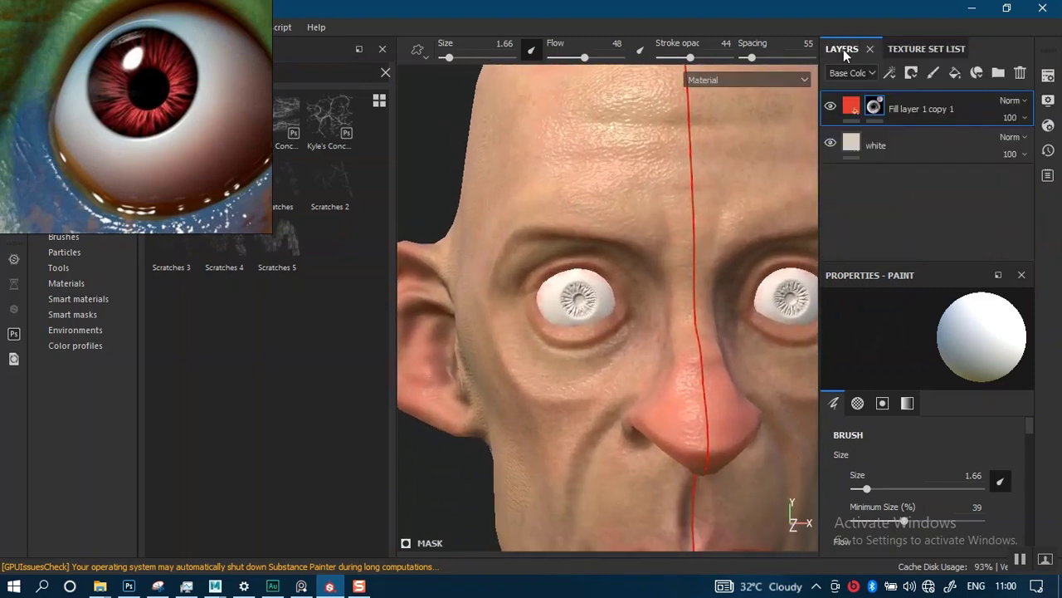
click(834, 162)
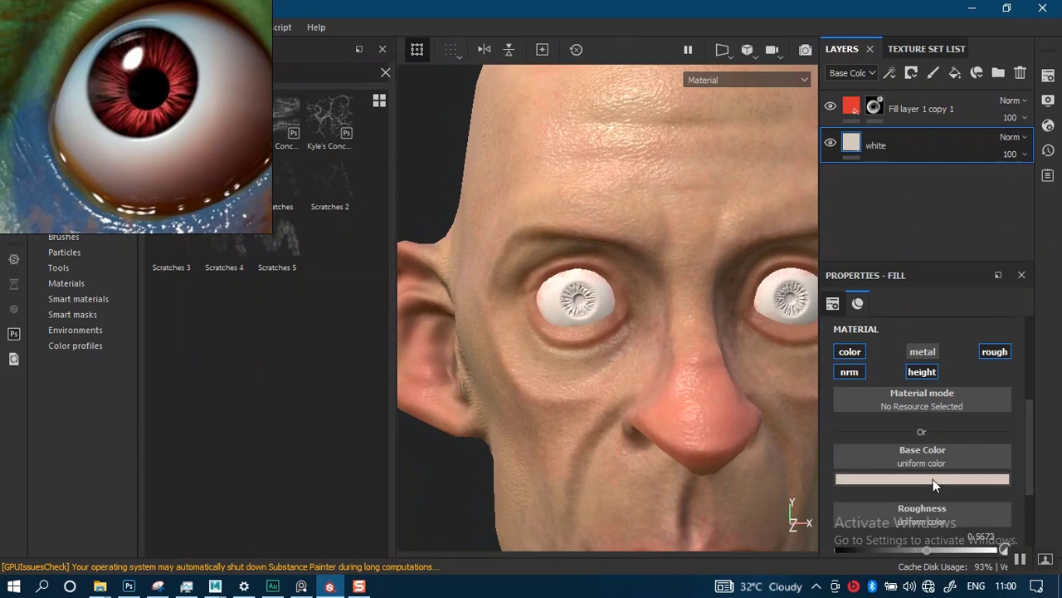
click(933, 479)
drag(1011, 394, 1011, 416)
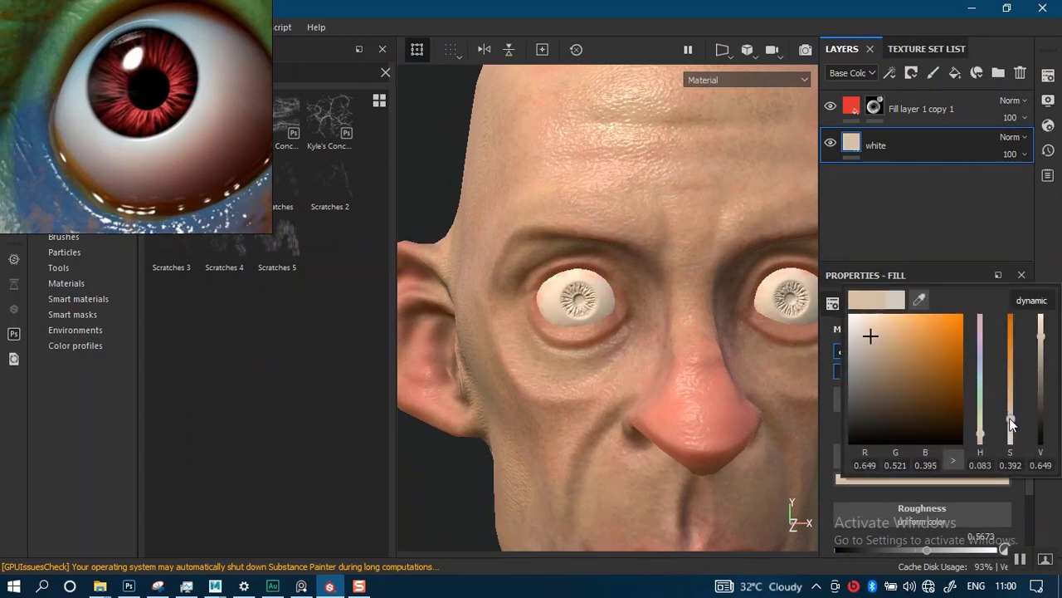
Examine the recolored eyes within the face from several angles and compare the eyeball with the reference eye
alt+drag(652, 329, 632, 261)
alt+right_drag(631, 260, 627, 318)
alt+middle_drag(598, 230, 644, 292)
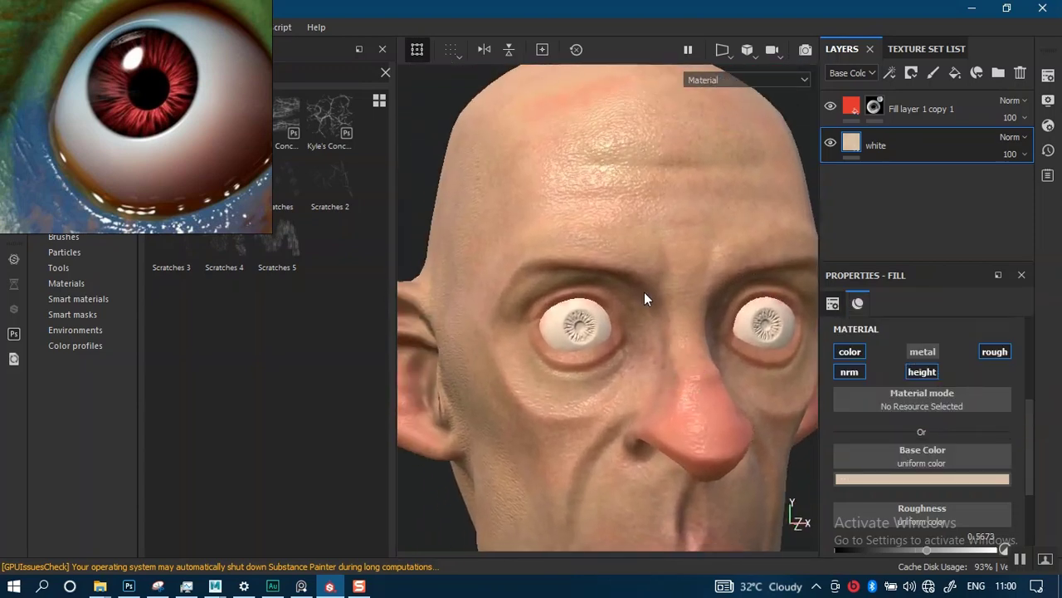
alt+right_drag(644, 292, 630, 342)
alt+middle_drag(630, 342, 628, 353)
alt+right_drag(627, 354, 652, 429)
mouse_move(652, 429)
alt+mouse_down()
mouse_move(666, 346)
mouse_move(640, 341)
mouse_move(650, 315)
alt+mouse_up()
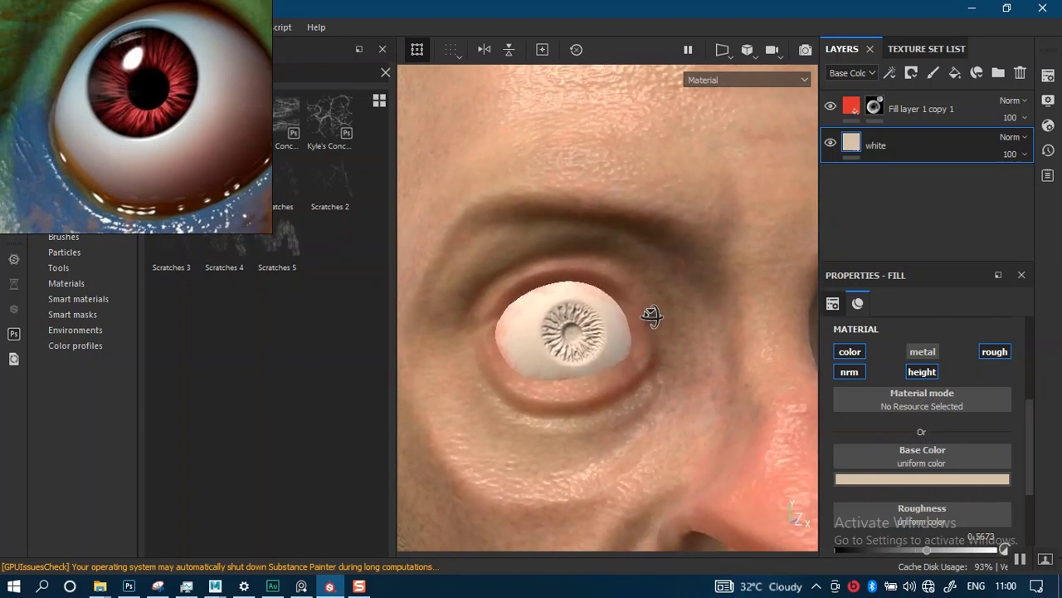
alt+right_drag(640, 362, 651, 476)
alt+drag(651, 476, 673, 309)
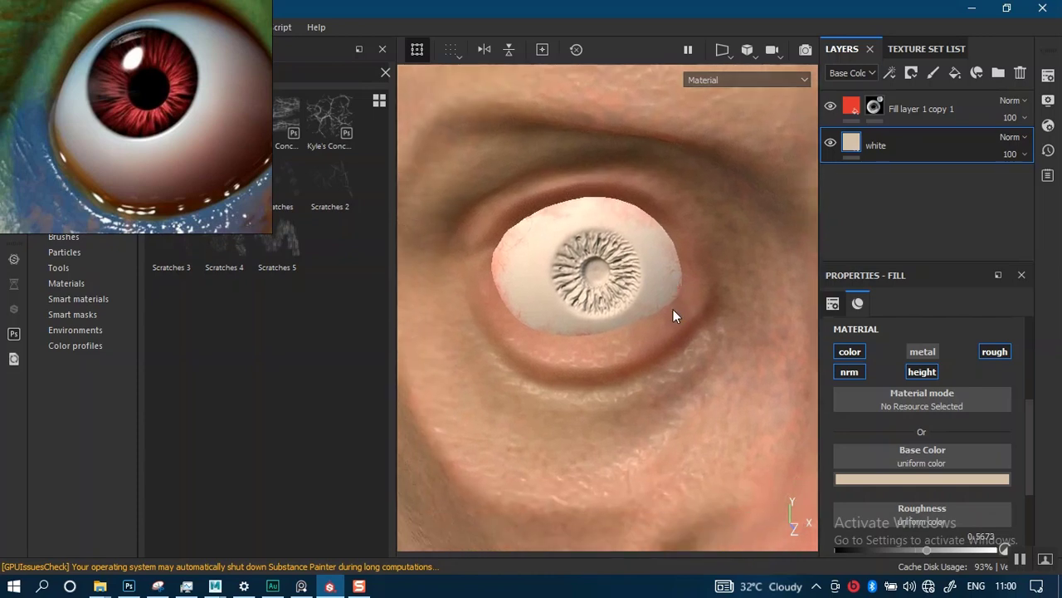
alt+right_drag(673, 309, 684, 369)
mouse_move(683, 370)
alt+mouse_down()
mouse_move(730, 365)
mouse_move(675, 354)
mouse_move(678, 378)
alt+mouse_up()
alt+right_drag(678, 378, 637, 370)
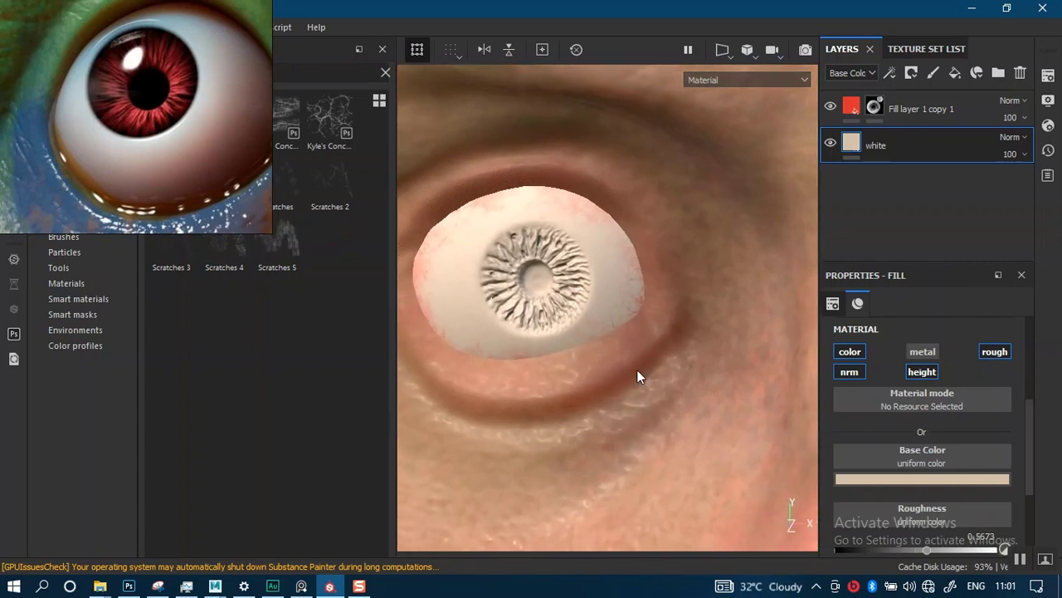
alt+drag(637, 370, 657, 336)
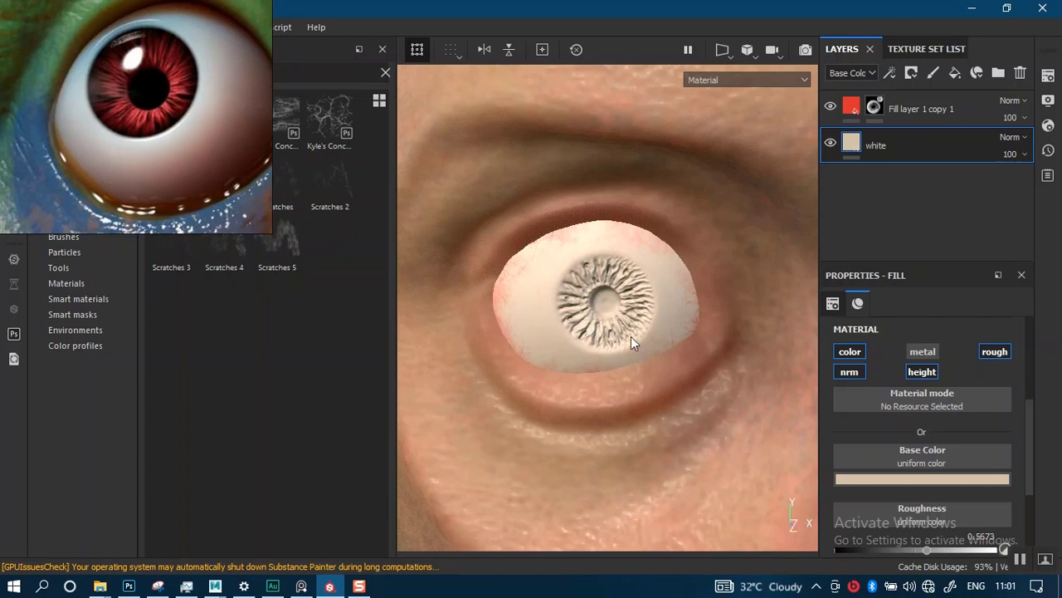
middle_drag(631, 336, 603, 352)
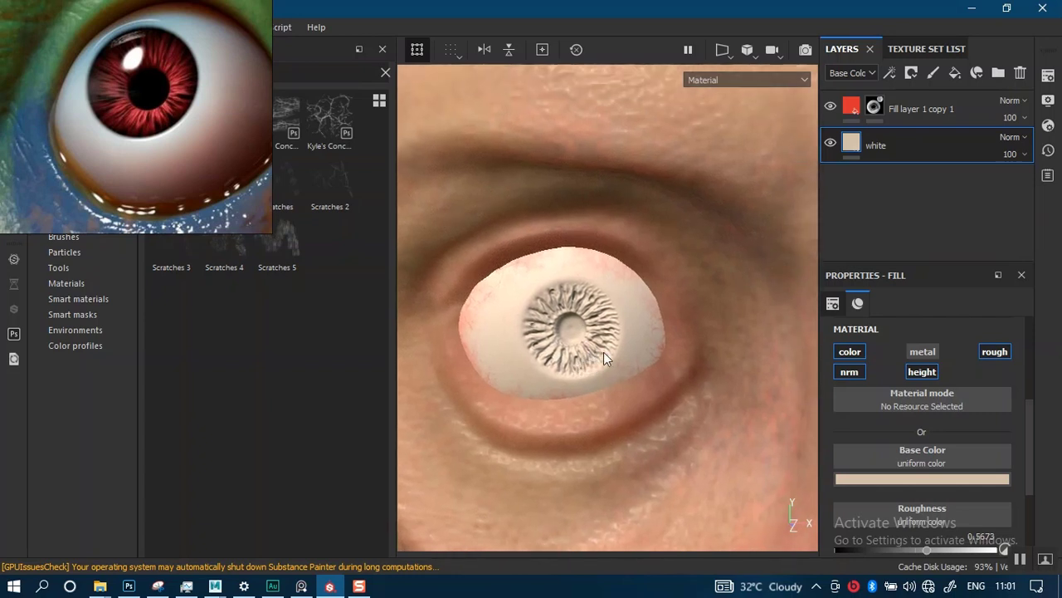
Duplicate the red Fill layer 1 copy 1 and clear the mask of the duplicate
click(913, 121)
key(ctrl+d)
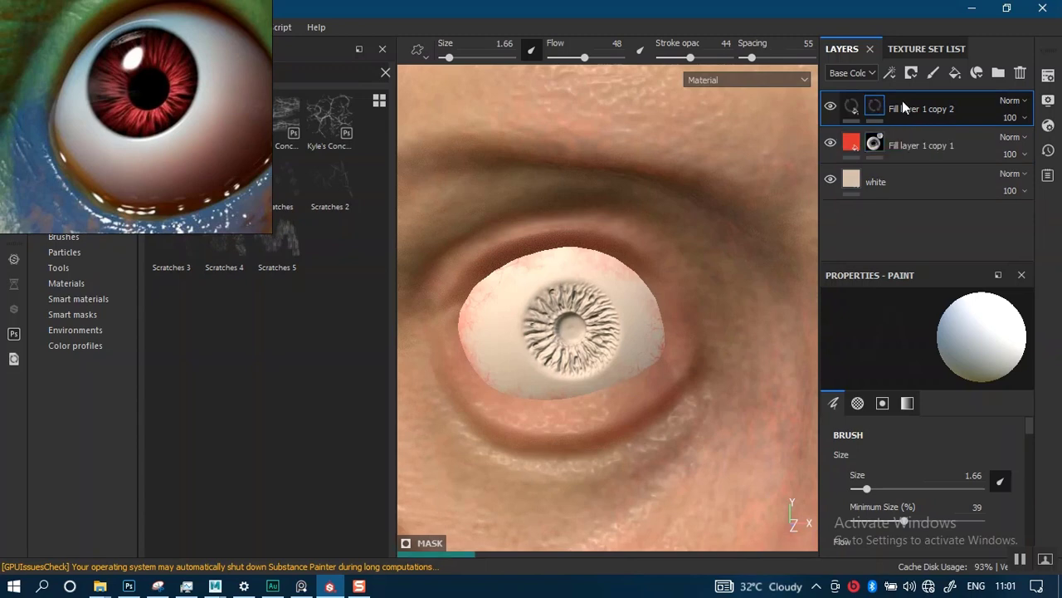
right_click(869, 106)
click(888, 125)
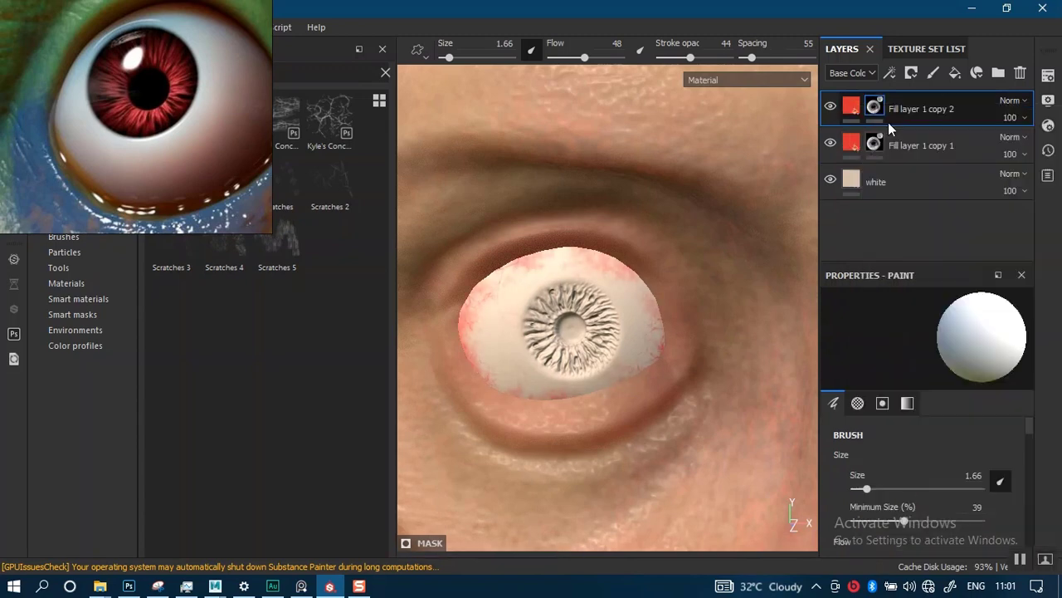
Change the base color of Fill layer 1 copy 2 to blue
click(849, 104)
click(909, 480)
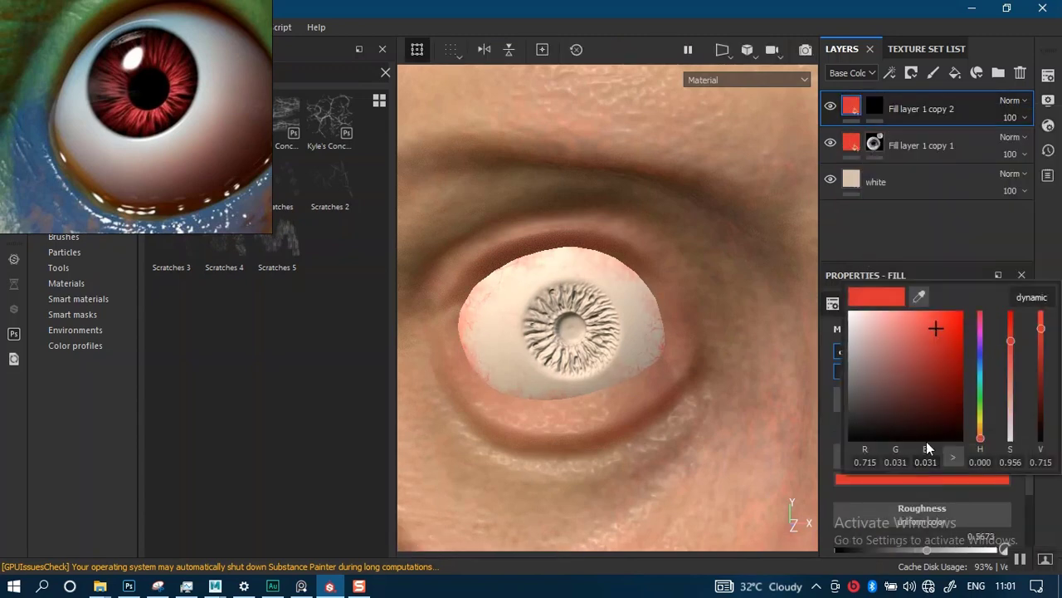
drag(981, 368, 953, 362)
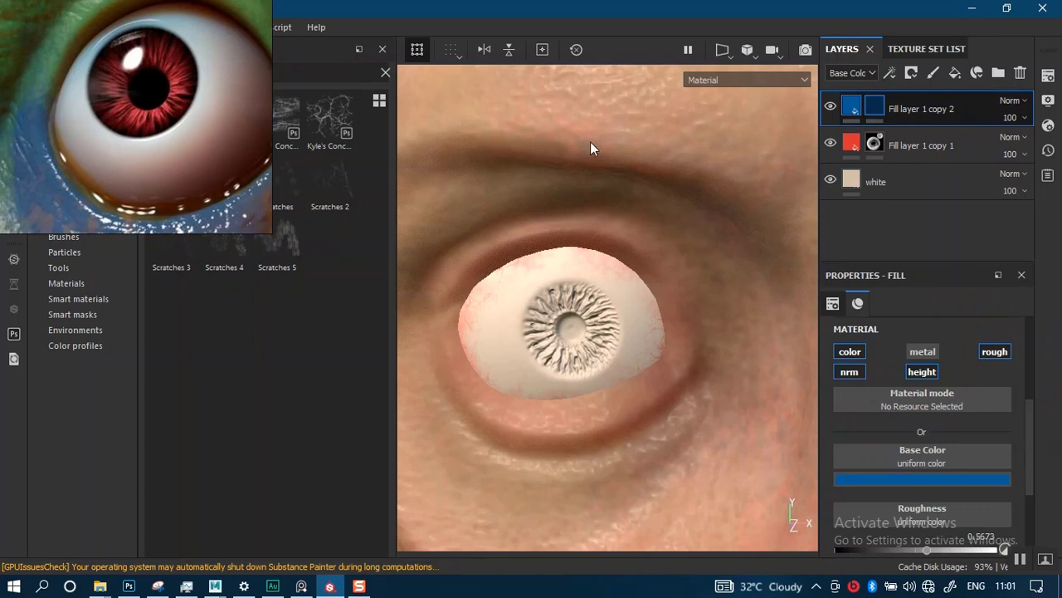
Search the brushes for "dirt", choose Dirt 1 at size 1.13 and paint blue blotches around the iris in the mask
key(1)
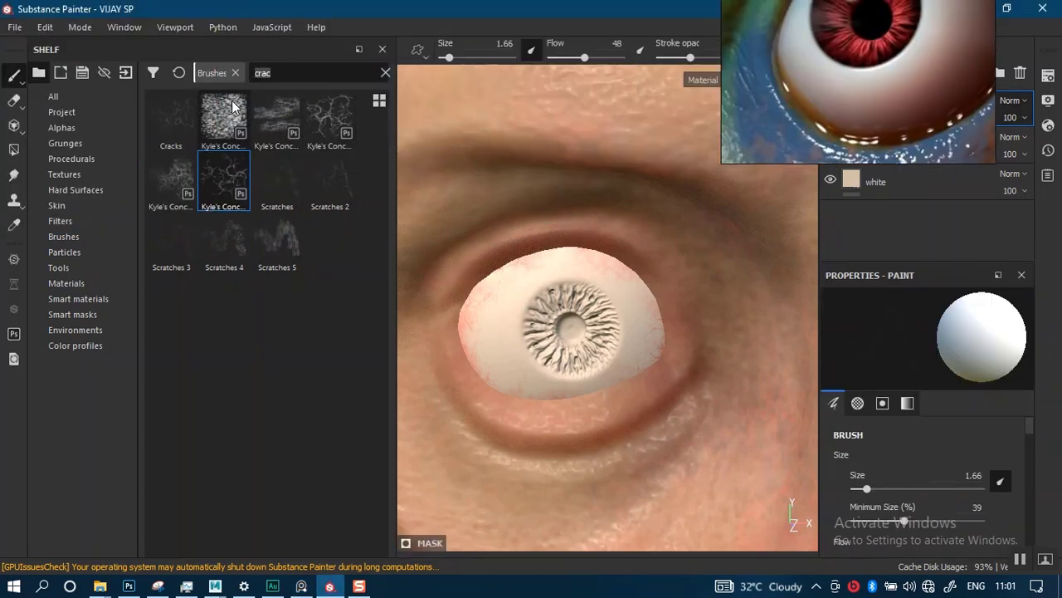
text(dirt)
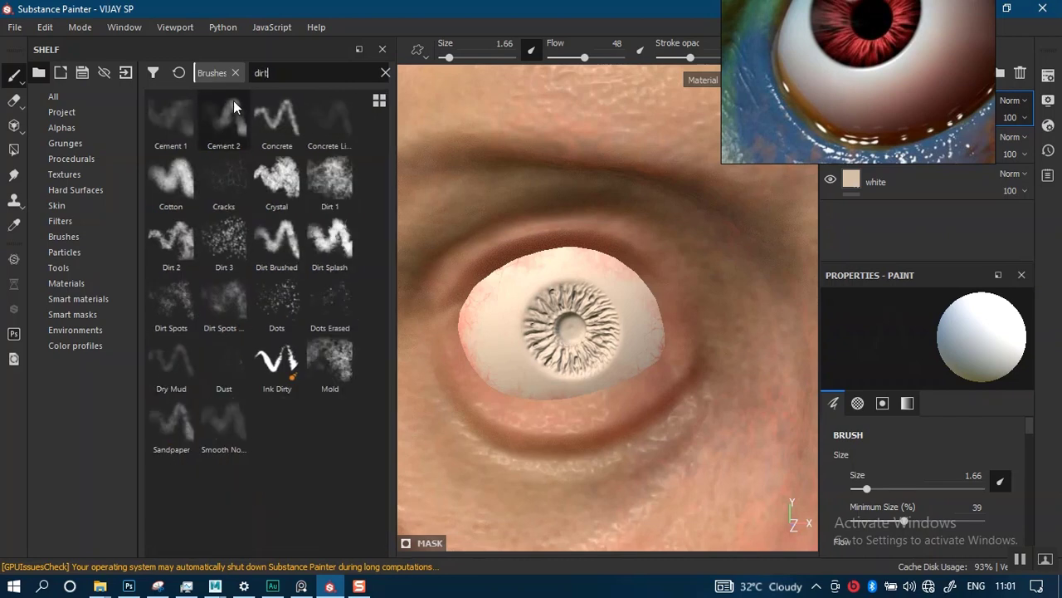
click(324, 195)
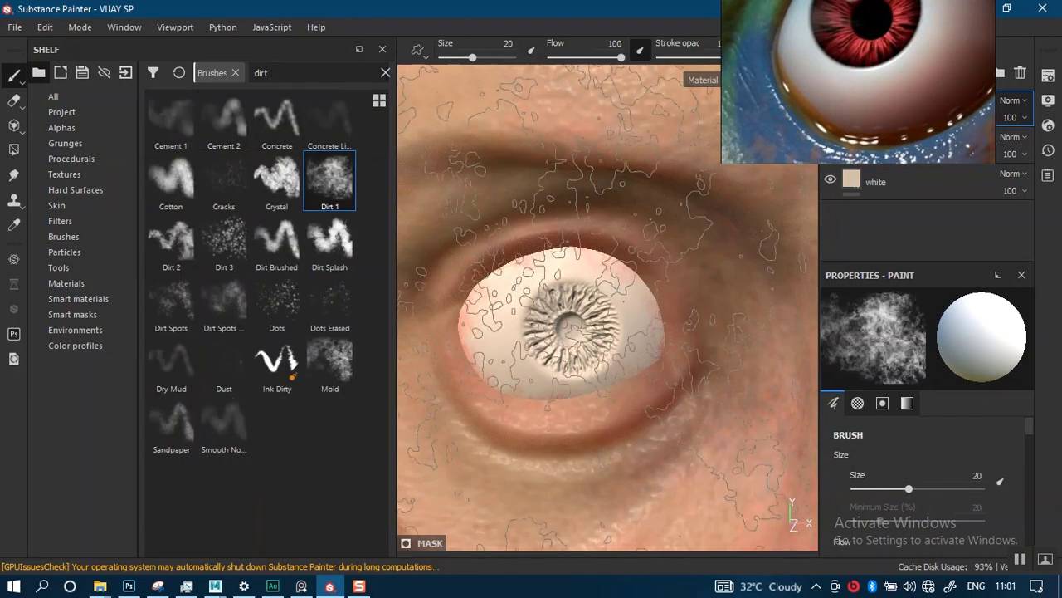
ctrl+right_drag(581, 262, 541, 254)
scroll(540, 249, up, 1)
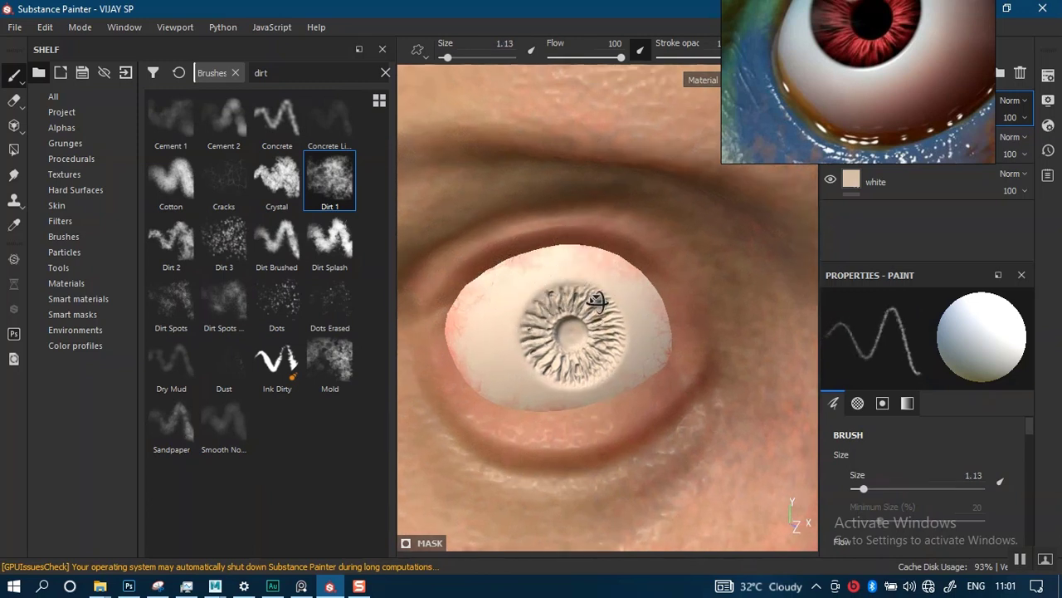
mouse_move(540, 249)
mouse_down()
mouse_move(486, 311)
mouse_move(498, 379)
mouse_move(562, 415)
mouse_move(645, 308)
mouse_move(576, 235)
mouse_move(710, 286)
mouse_up()
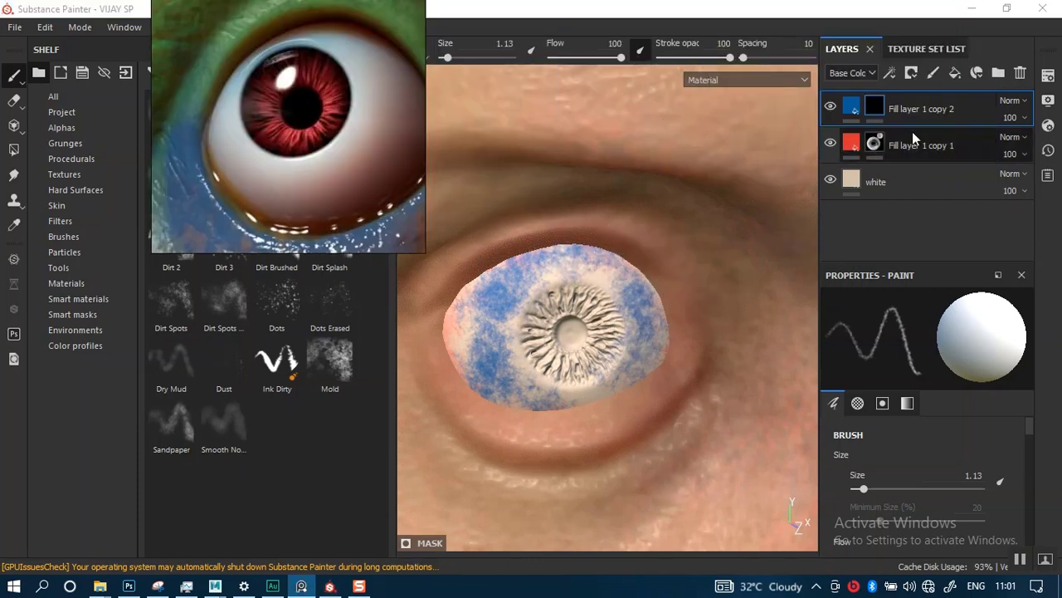
Add a Blur filter to the blue layer's mask and set its blur intensity to 3.31
click(936, 110)
right_click(879, 114)
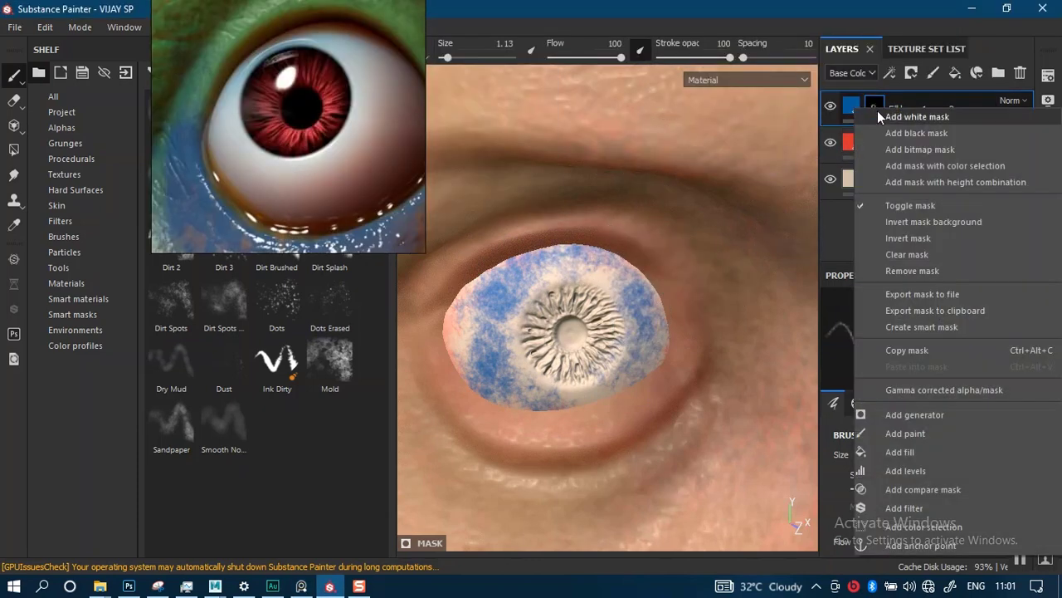
click(900, 505)
click(925, 326)
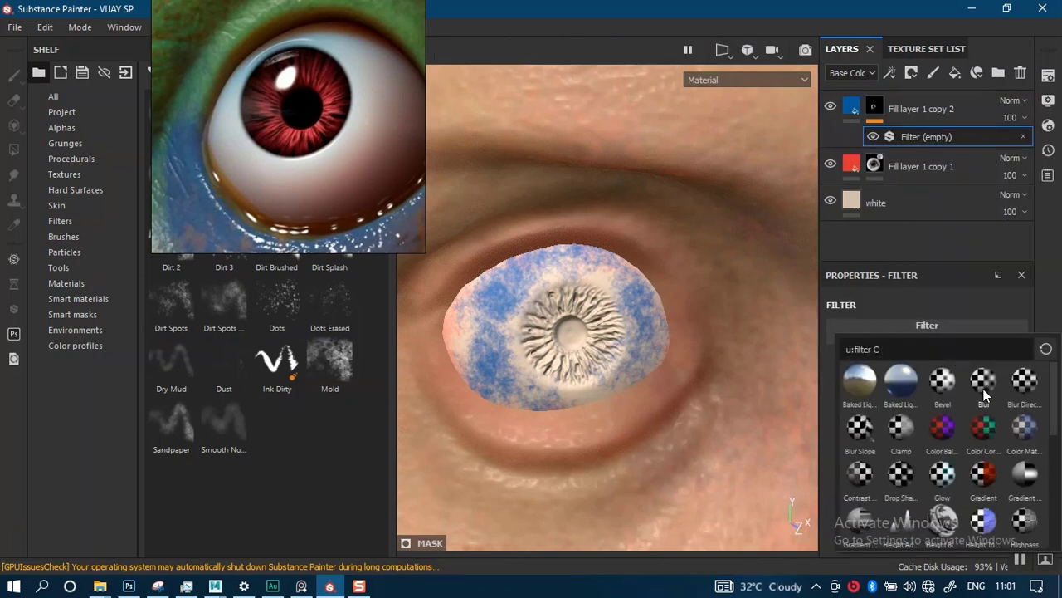
click(984, 382)
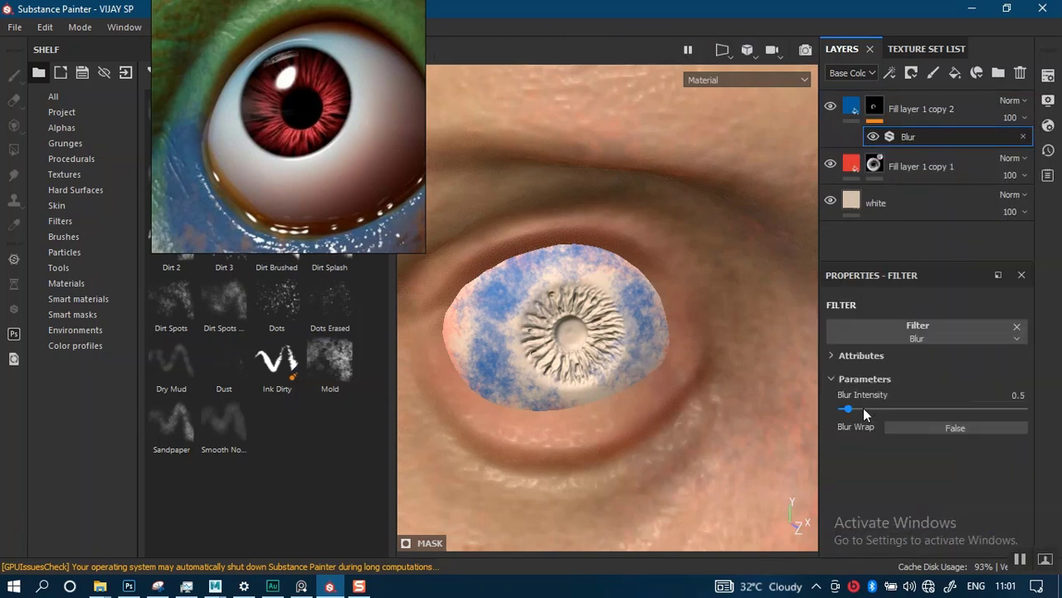
drag(866, 408, 874, 409)
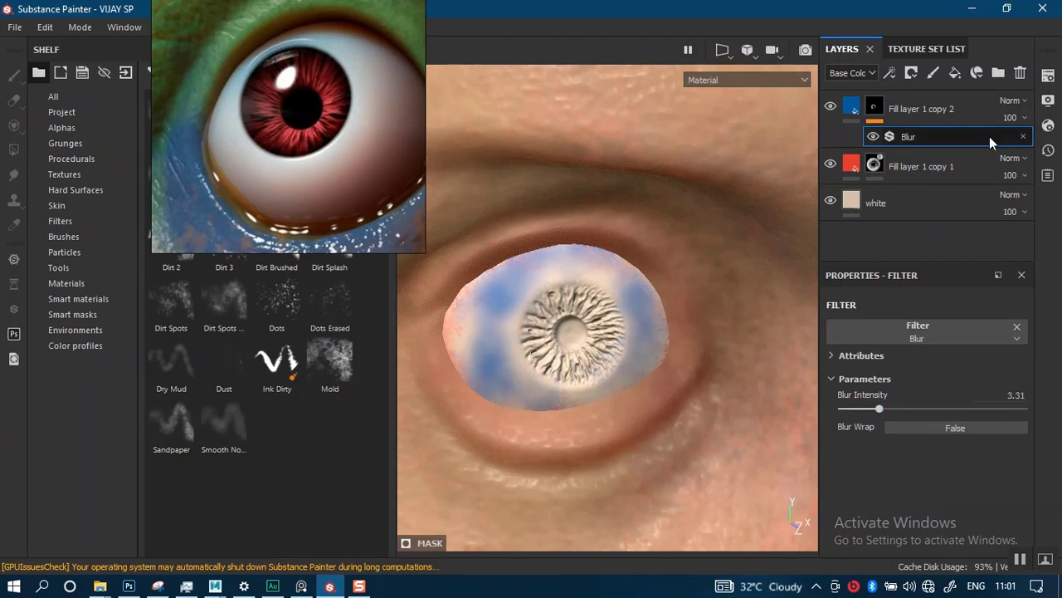
Lower the blue layer's opacity to 48 and check the tint on the eyes in the face
drag(1020, 152, 1013, 152)
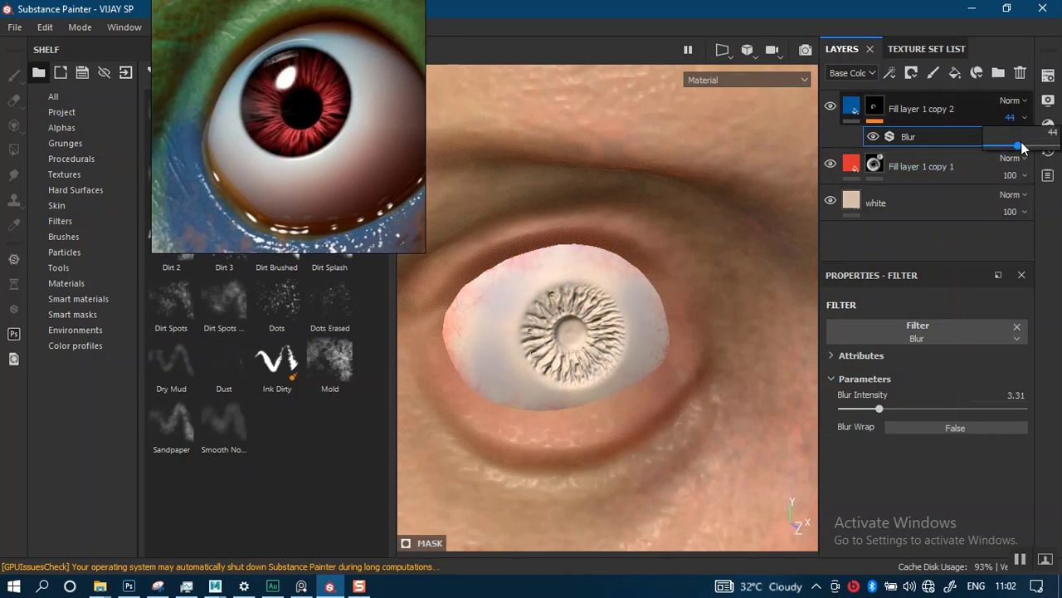
drag(1022, 147, 1019, 149)
scroll(579, 401, down, 6)
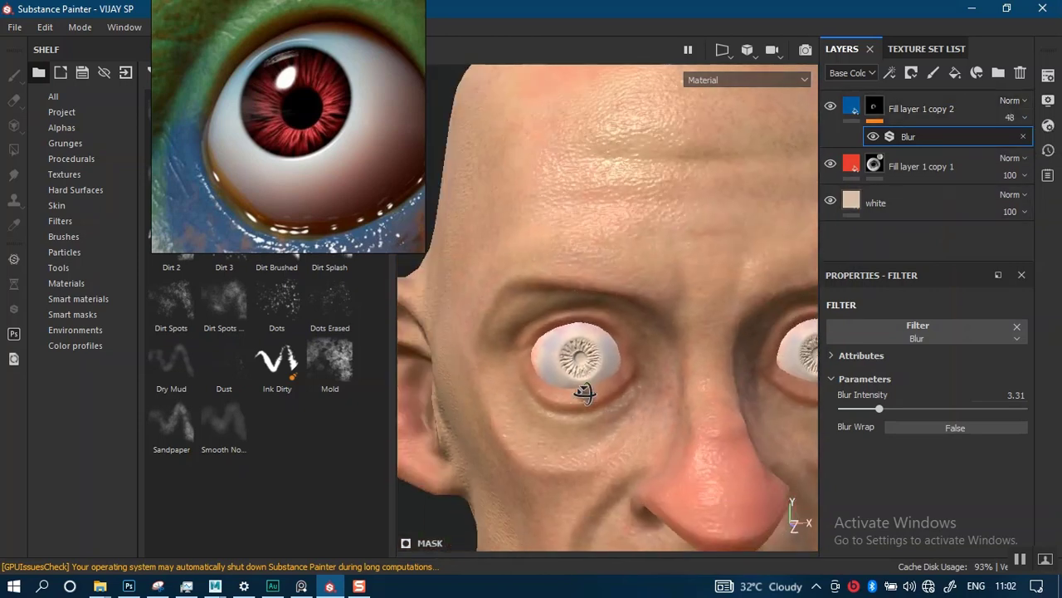
Lower the opacity of the blue layer, Fill layer 1 copy 2, to 34 and check the tint on the eyes
scroll(570, 406, down, 1)
click(1025, 122)
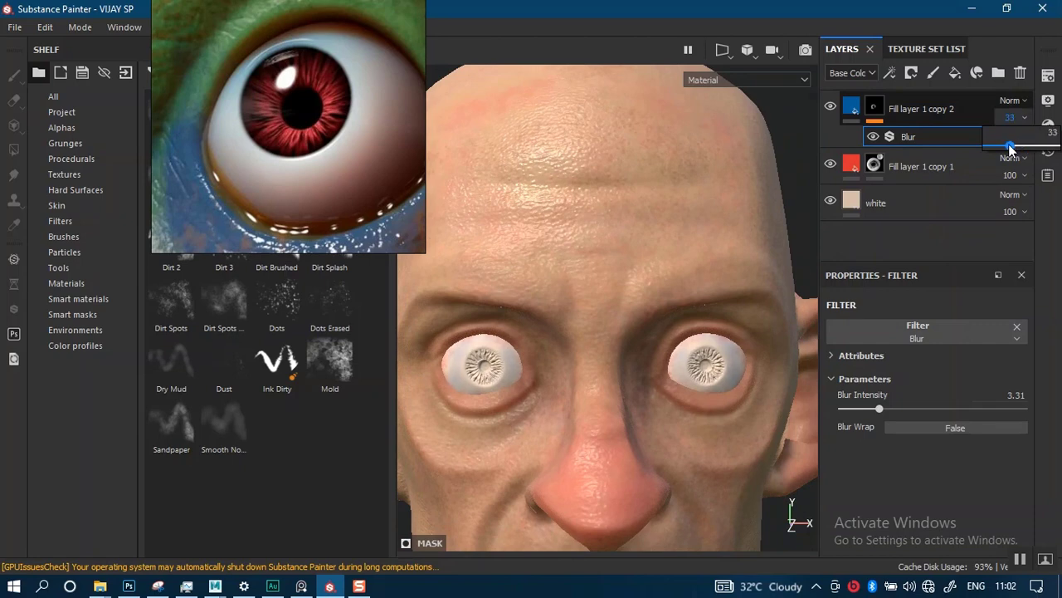
drag(1011, 147, 1010, 147)
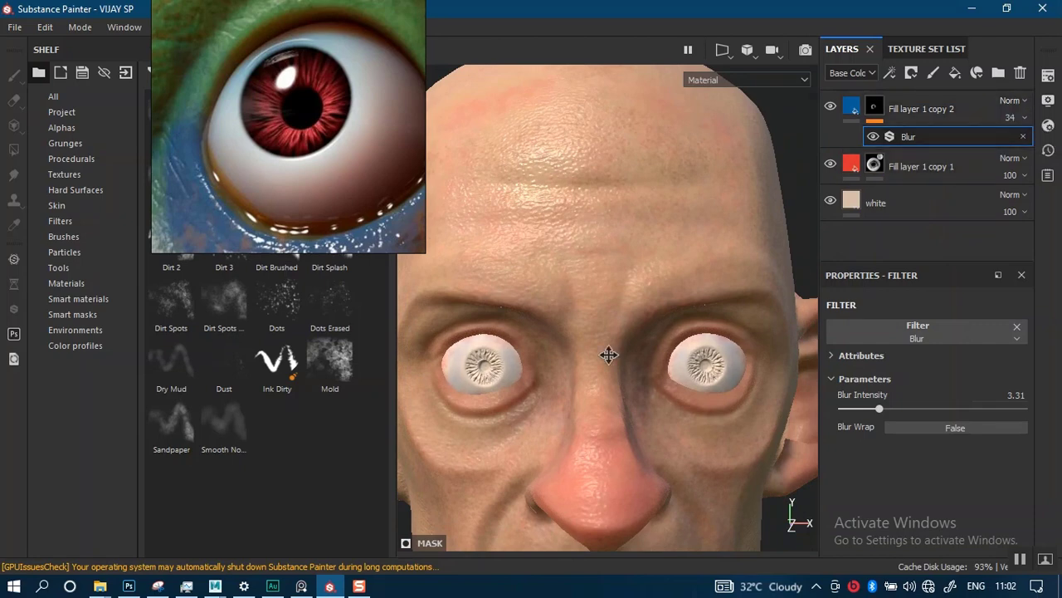
scroll(609, 357, up, 5)
scroll(576, 311, up, 2)
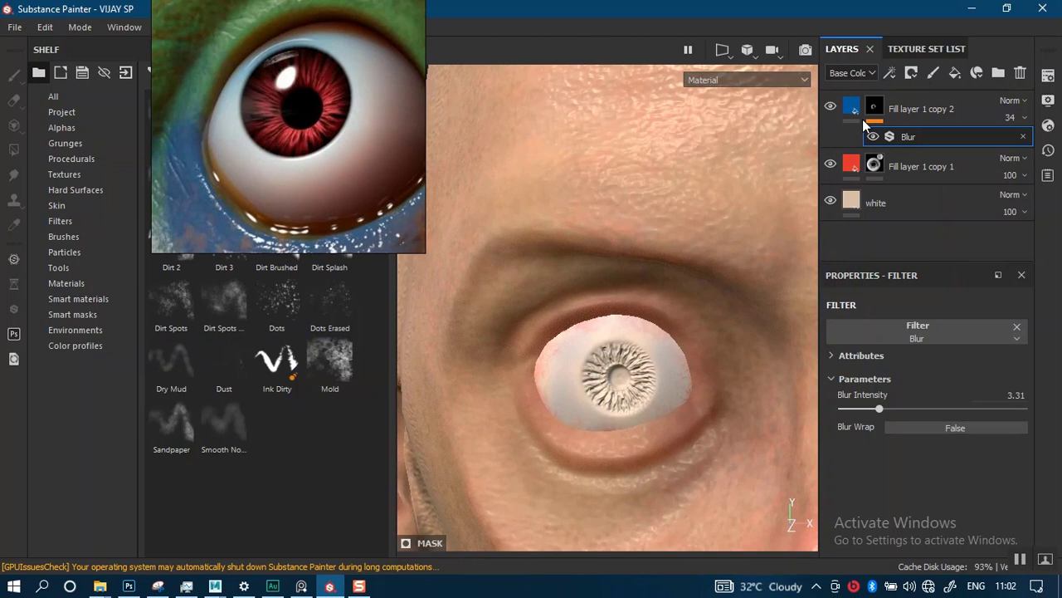
Rename the layer Fill layer 1 copy 1 as "red"
click(919, 109)
double_click(907, 168)
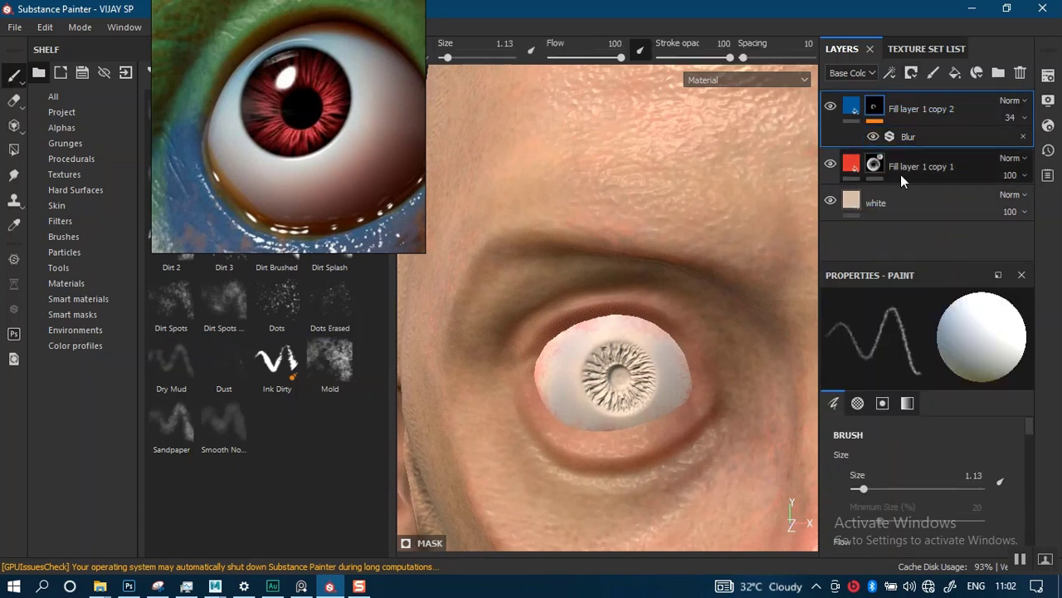
text(red)
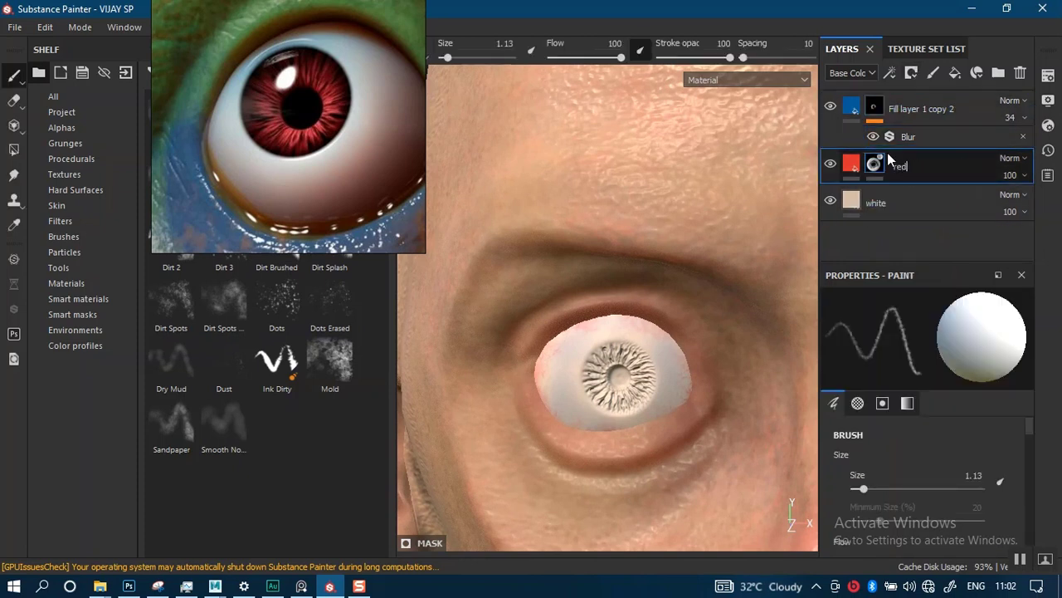
key(Return)
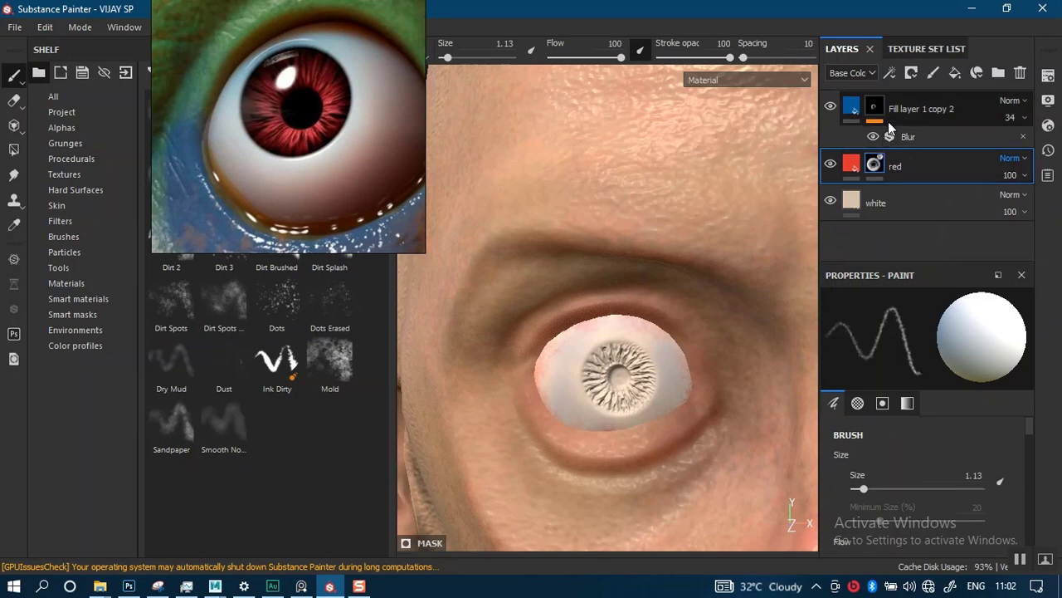
Add a Blur filter to the red layer's mask and check the softened red tinting on the eye
right_click(879, 157)
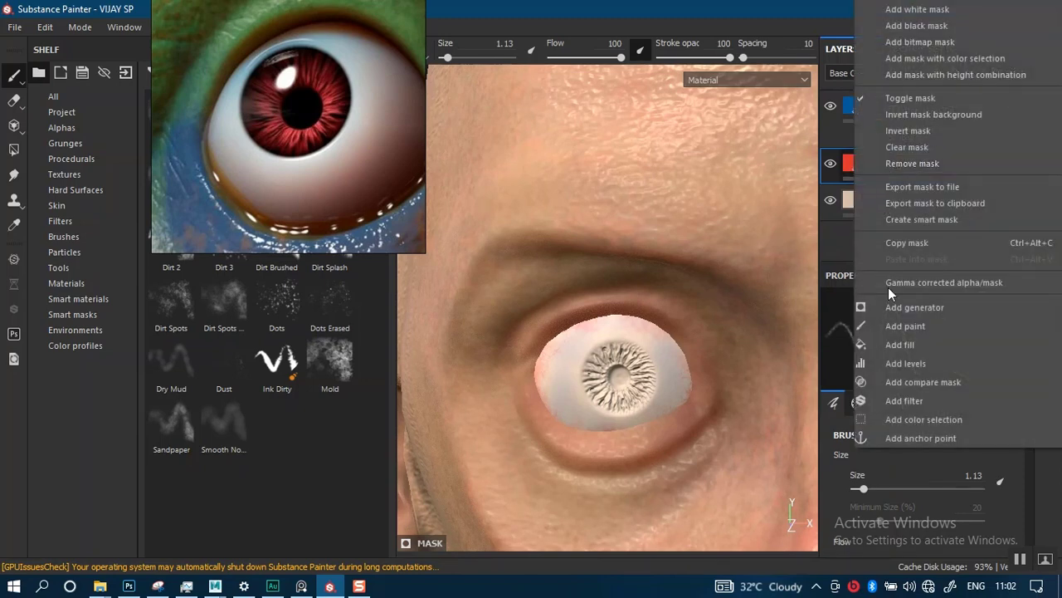
click(898, 401)
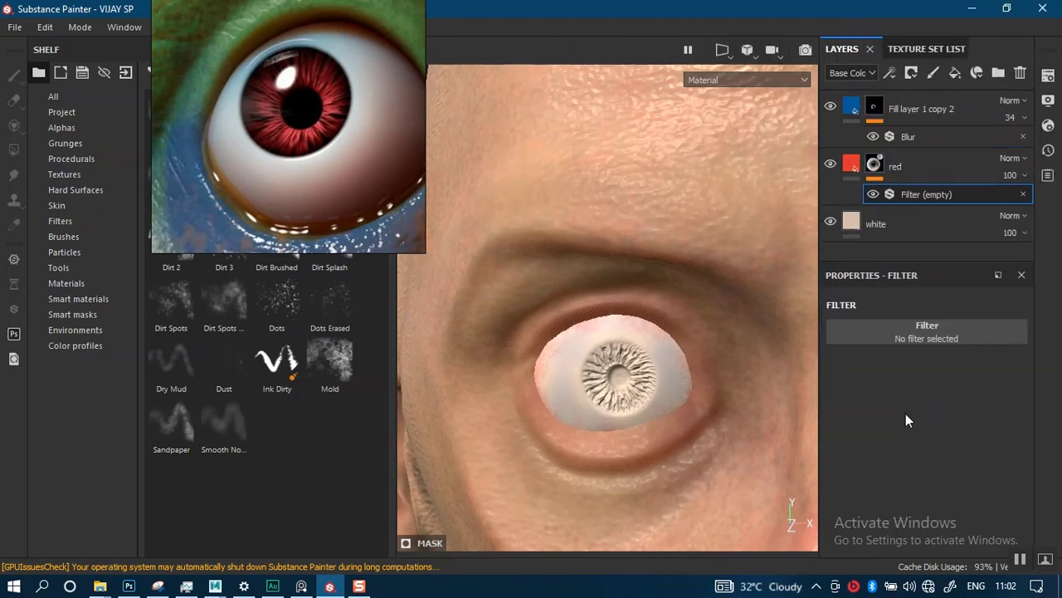
click(924, 336)
click(985, 390)
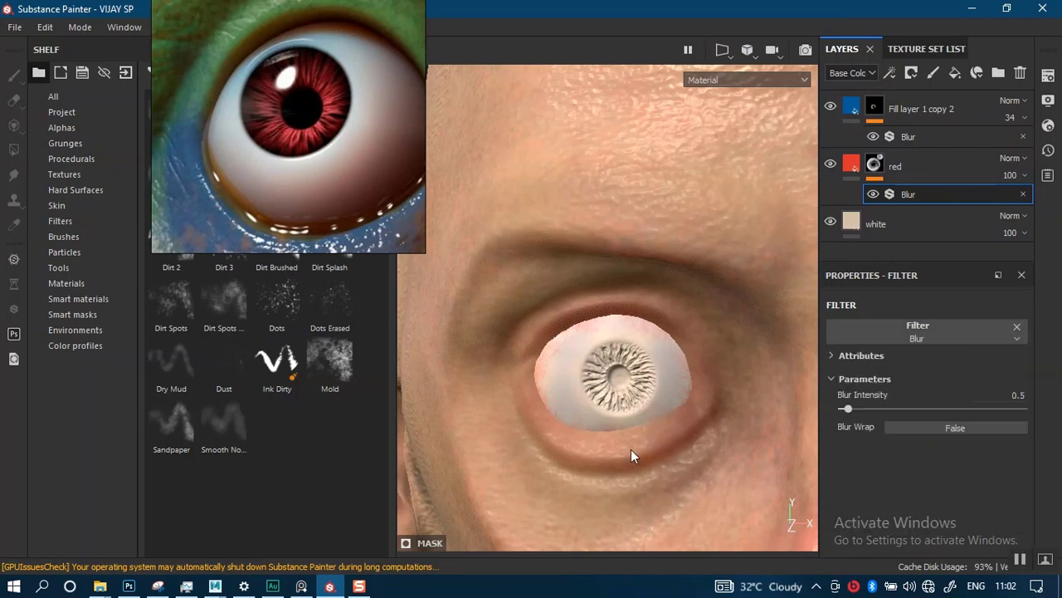
scroll(617, 338, up, 6)
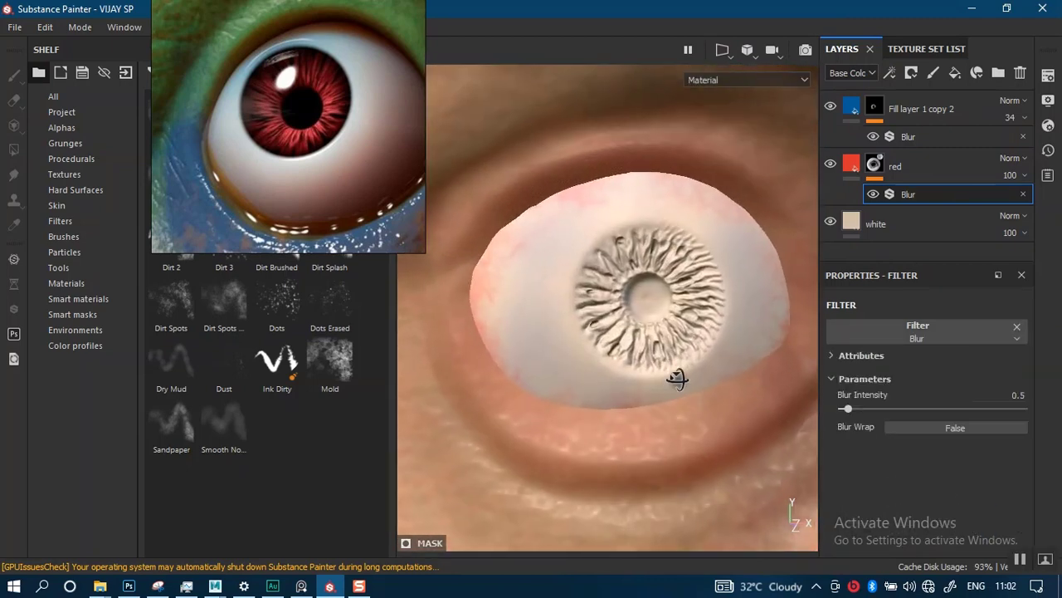
alt+drag(660, 363, 685, 360)
alt+drag(686, 358, 696, 356)
scroll(630, 365, down, 3)
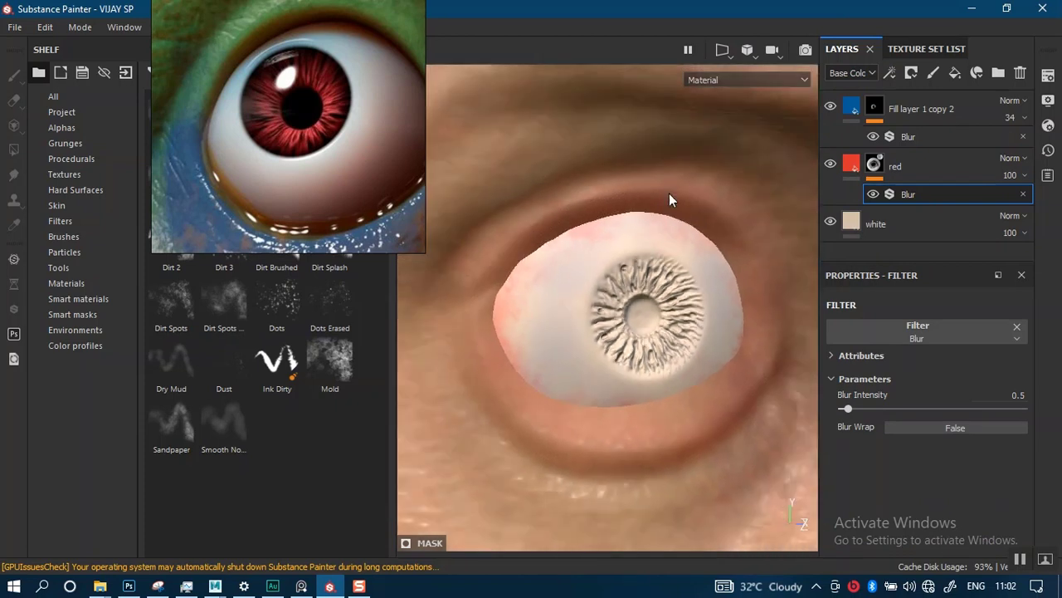
Rename the layer Fill layer 1 copy 2 as "blue"
alt+middle_drag(669, 199, 629, 282)
double_click(900, 112)
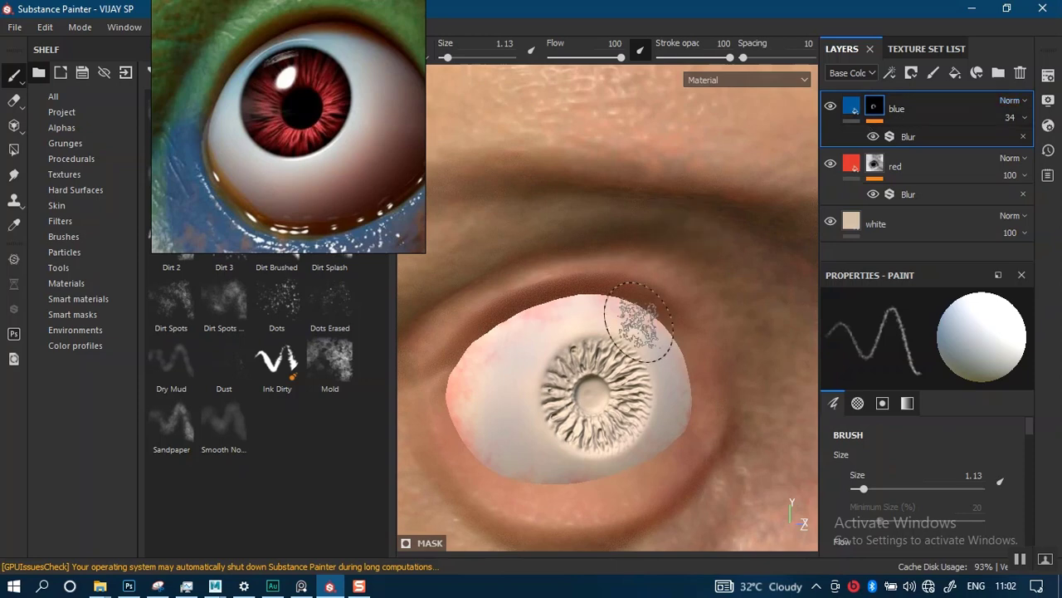
scroll(623, 388, down, 2)
Examine the tinted eye within the face from several angles and distances
click(926, 49)
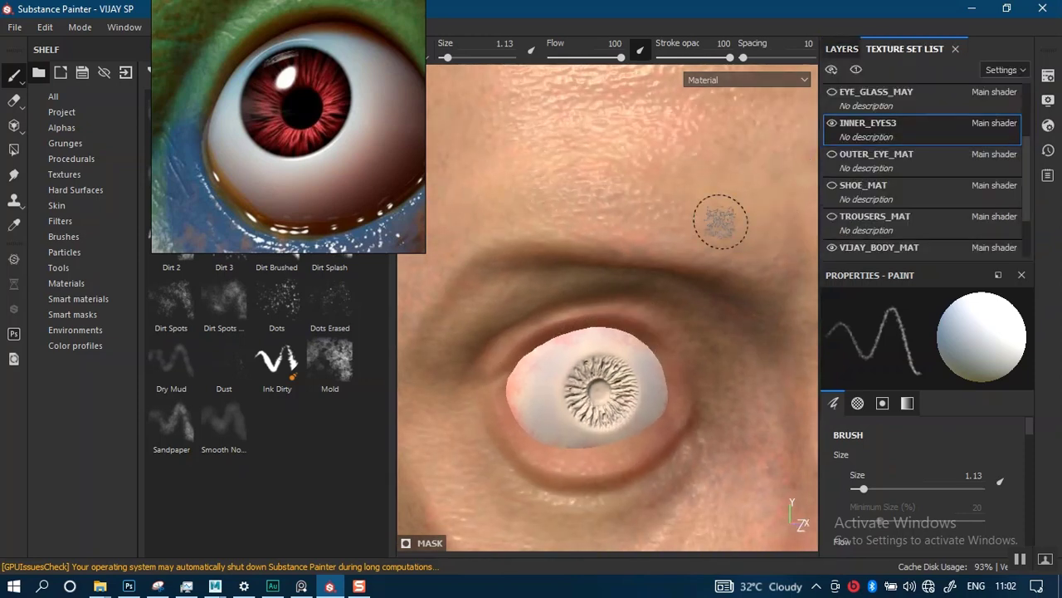
alt+drag(652, 295, 634, 292)
scroll(634, 294, down, 1)
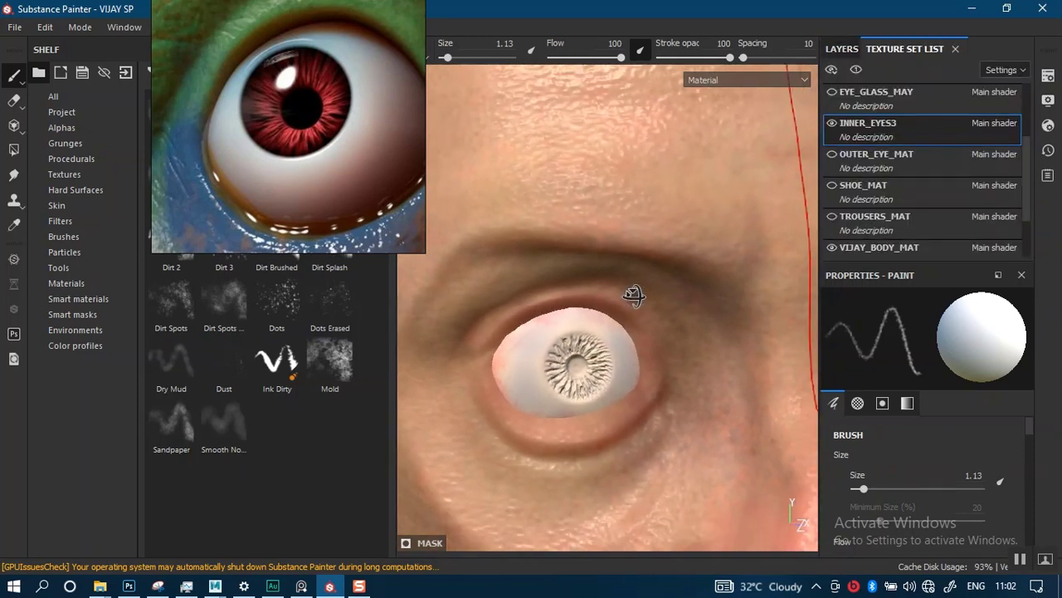
click(843, 49)
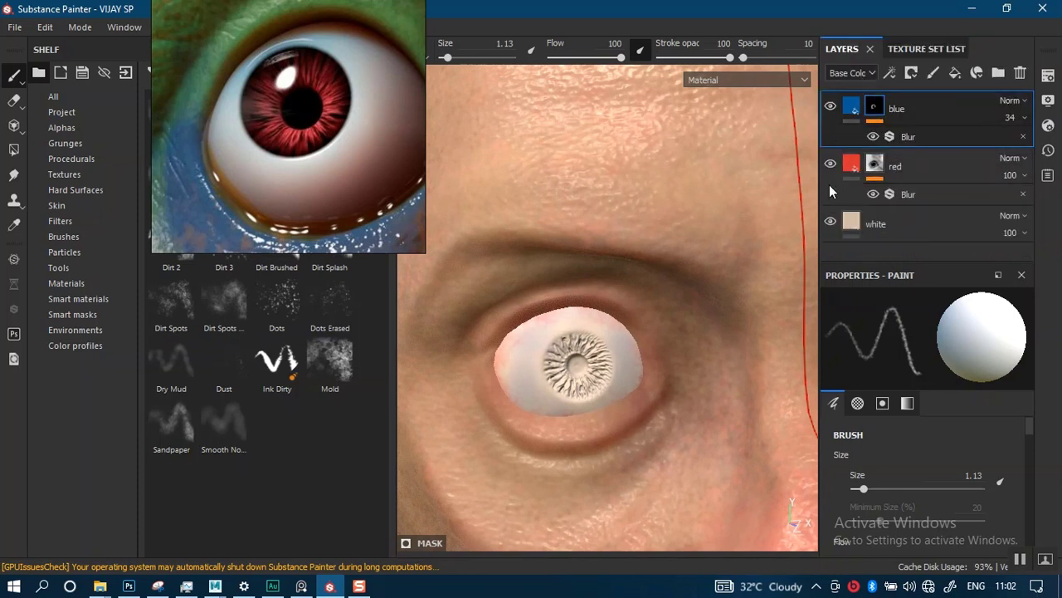
alt+middle_drag(631, 384, 636, 288)
alt+drag(636, 288, 640, 349)
alt+right_drag(640, 349, 669, 463)
alt+middle_drag(616, 213, 683, 251)
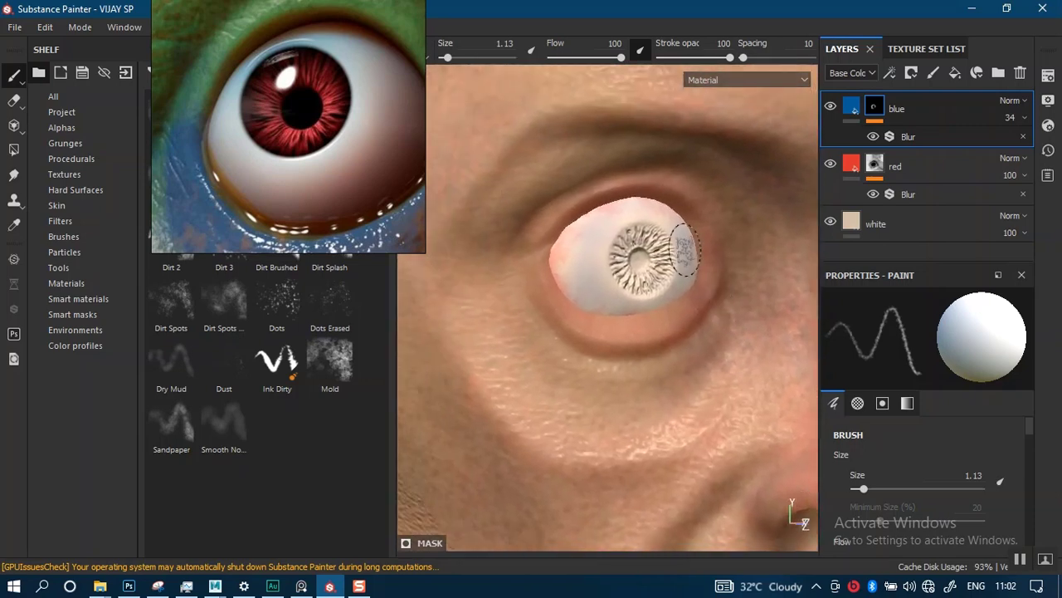
mouse_move(683, 251)
alt+mouse_down()
mouse_move(712, 320)
mouse_move(700, 302)
alt+mouse_up()
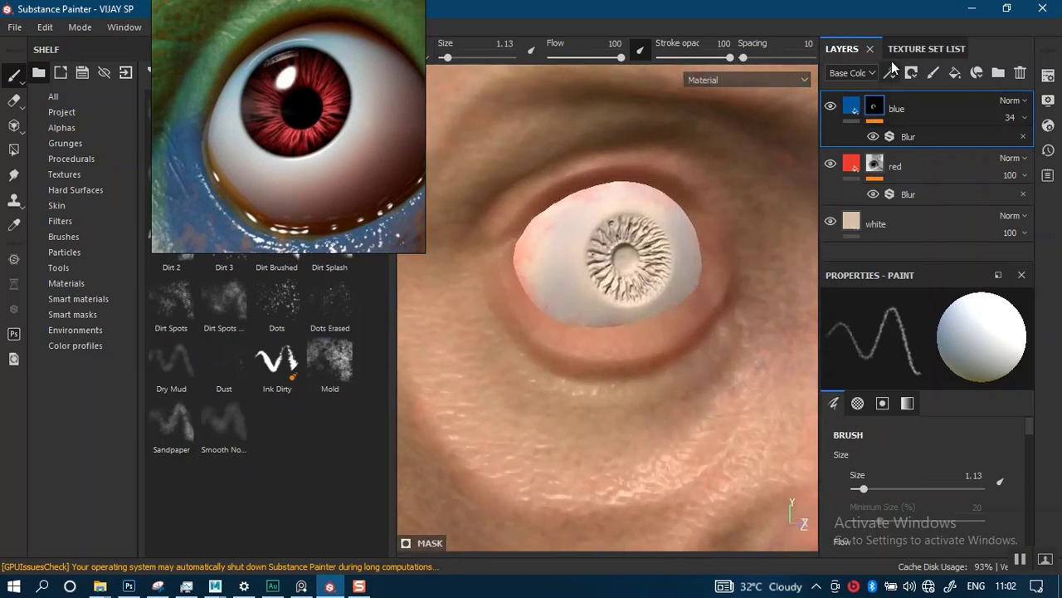
Hide the VIJAY_BODY_MAT texture set to isolate the inner eyeball and return to its layer stack
click(924, 47)
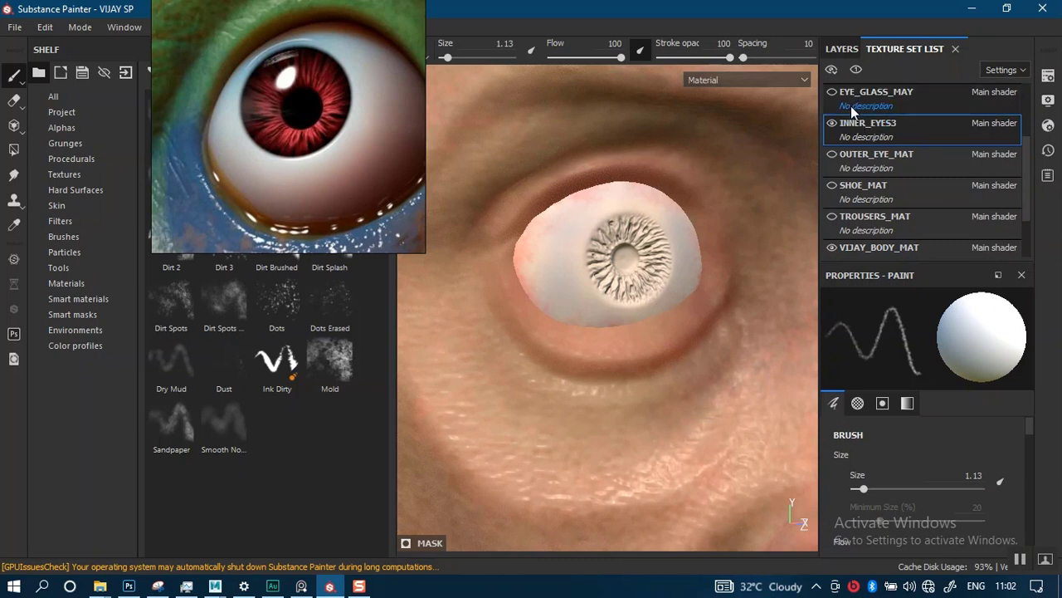
click(832, 248)
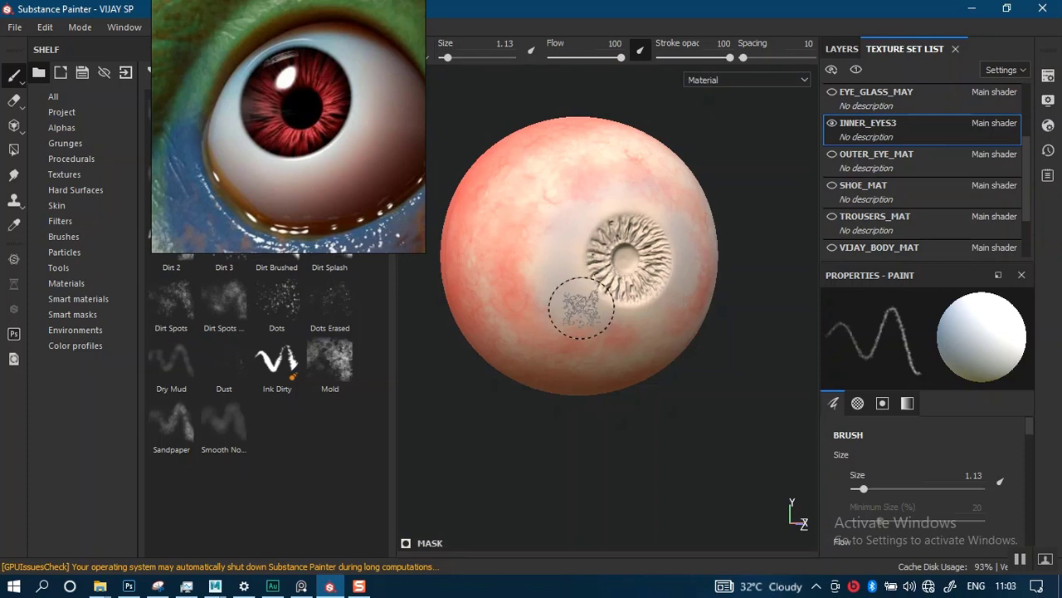
click(842, 49)
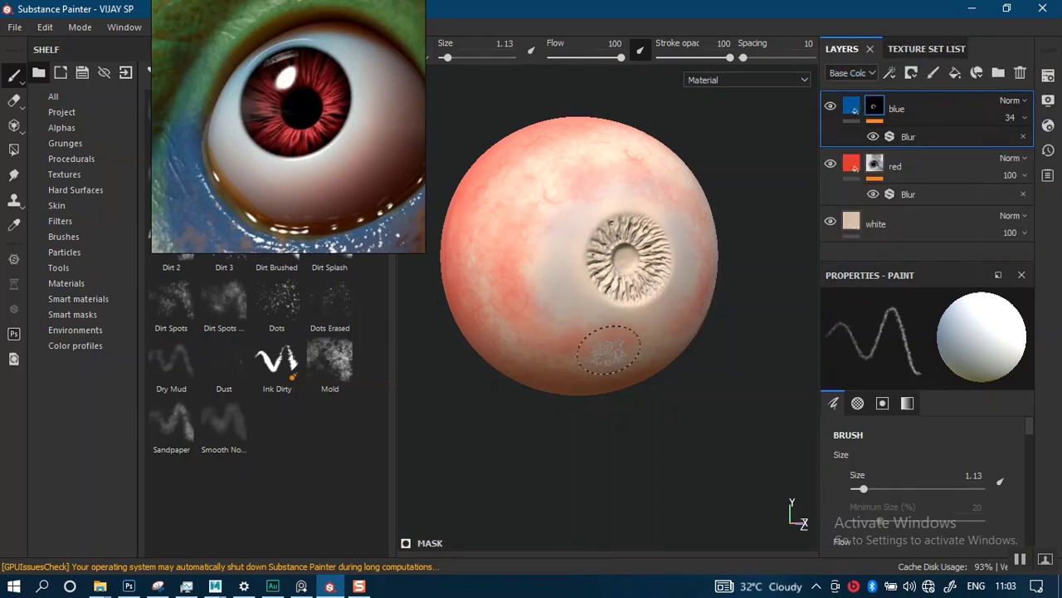
Group the blue, red and white layers into a folder named "BASE TONE"
scroll(628, 356, up, 3)
shift+click(937, 231)
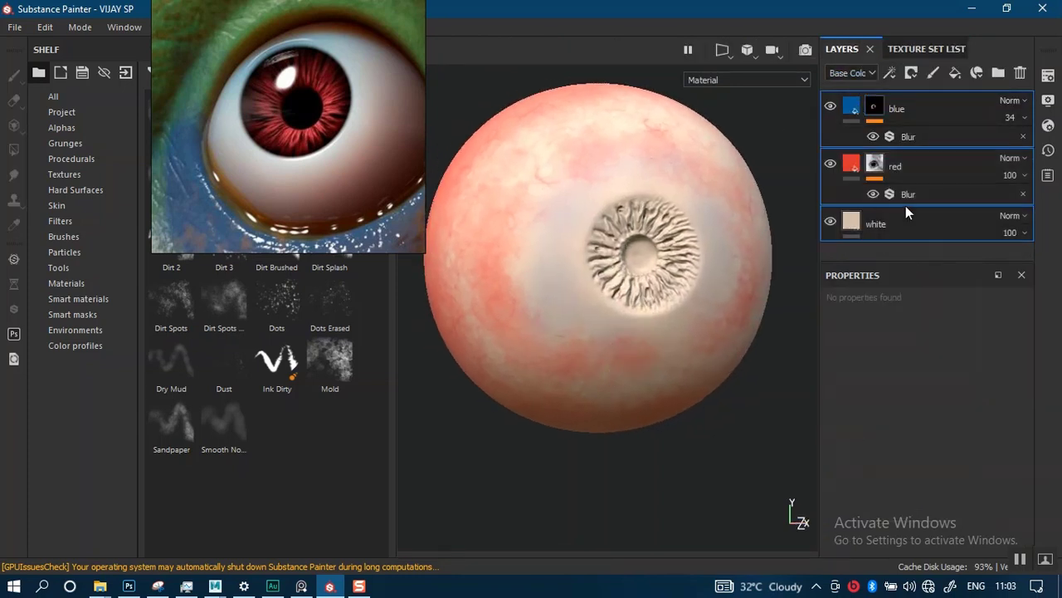
key(ctrl+g)
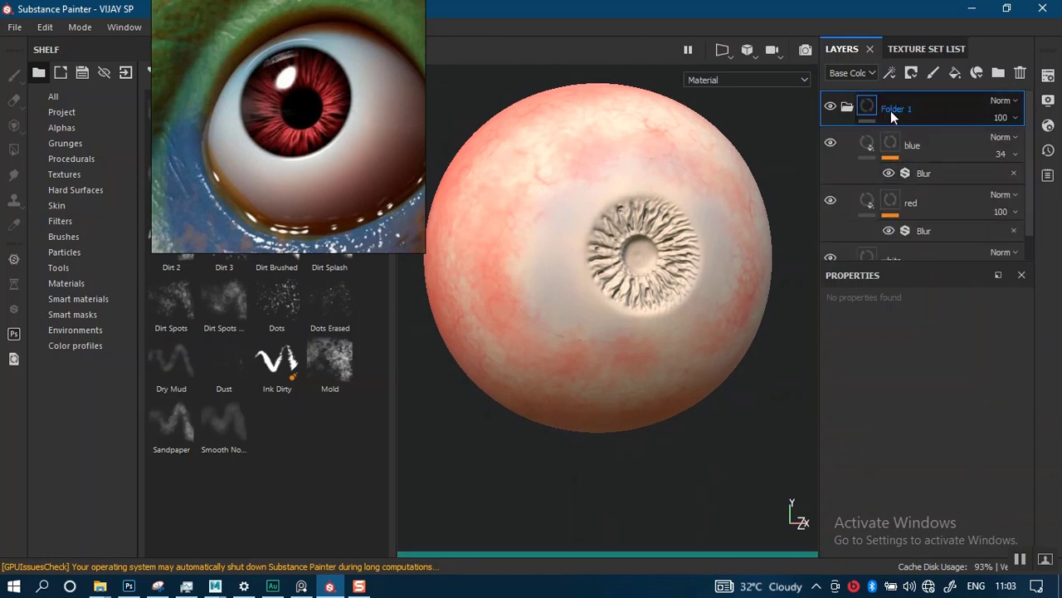
double_click(894, 107)
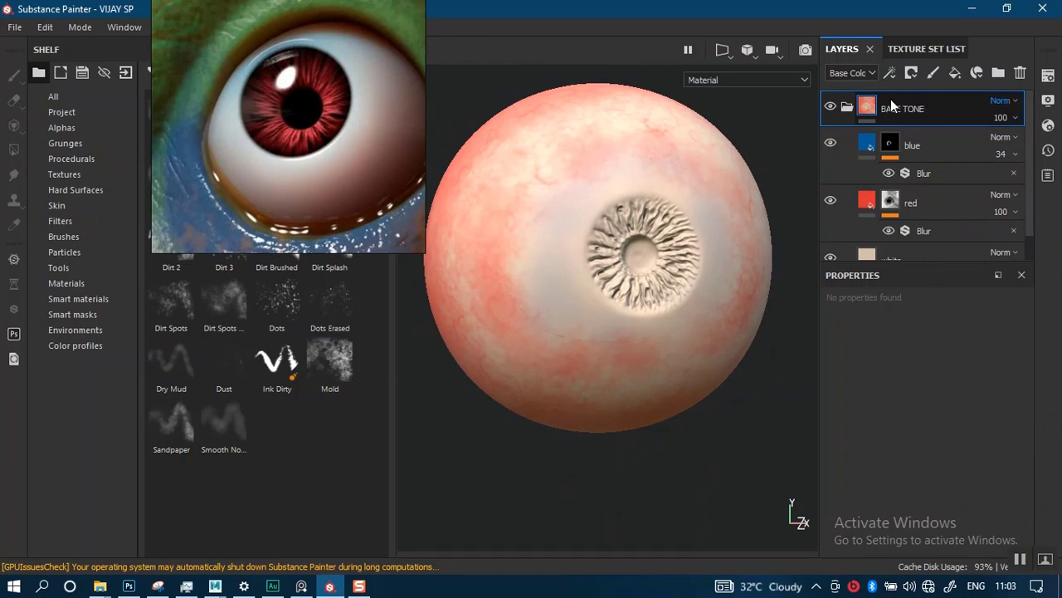
Frame the eyeball in the view and move the reference eye image off the layer stack to over the shelf
click(1019, 557)
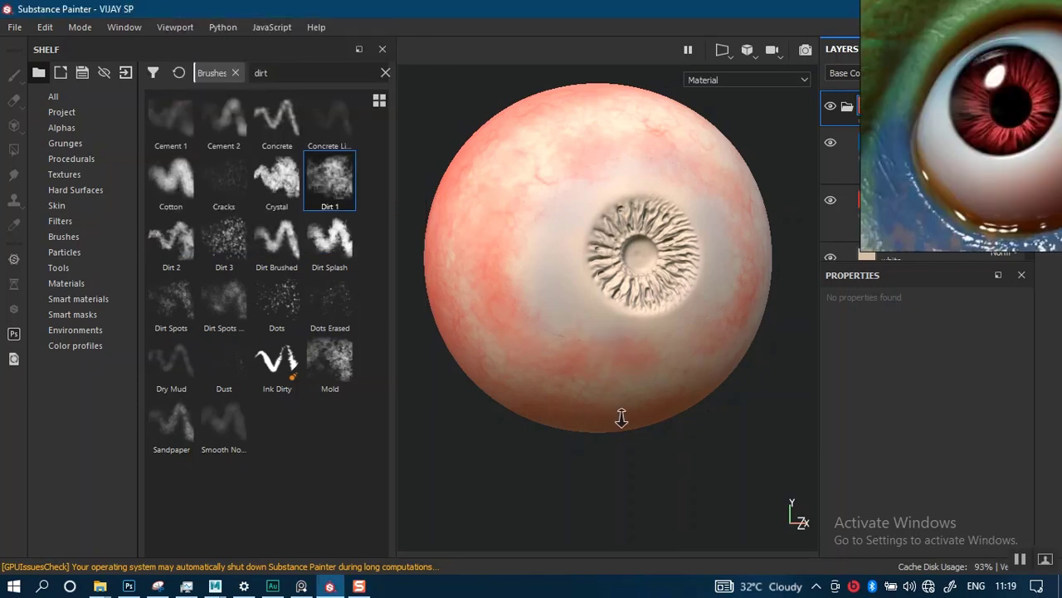
key(f)
click(890, 186)
drag(891, 186, 263, 247)
click(546, 328)
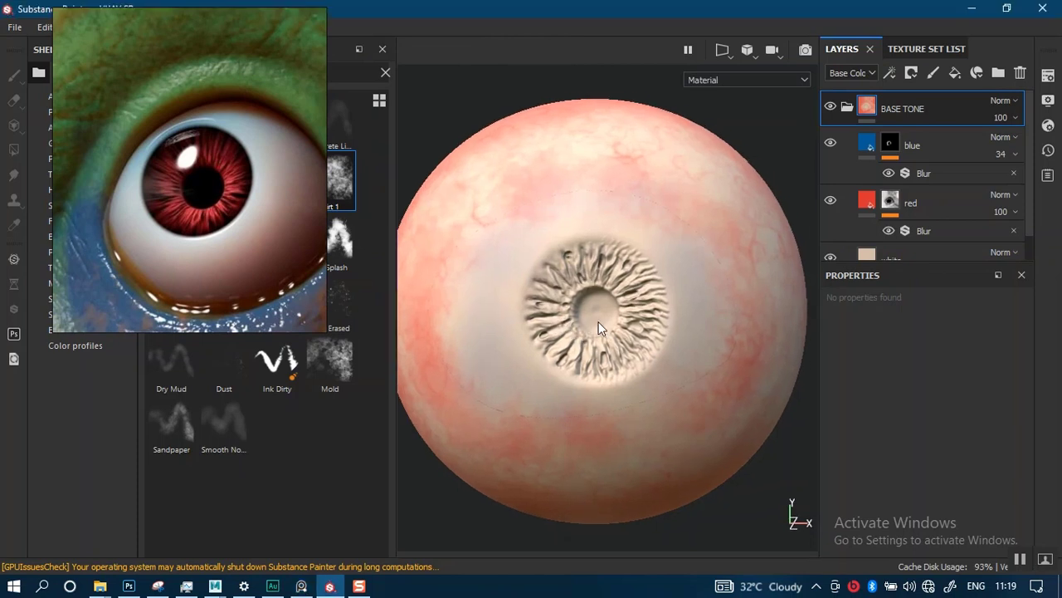
Inspect the iris up close, duplicate the blue layer and place the copy above the BASE TONE folder
scroll(636, 348, up, 3)
scroll(637, 334, up, 2)
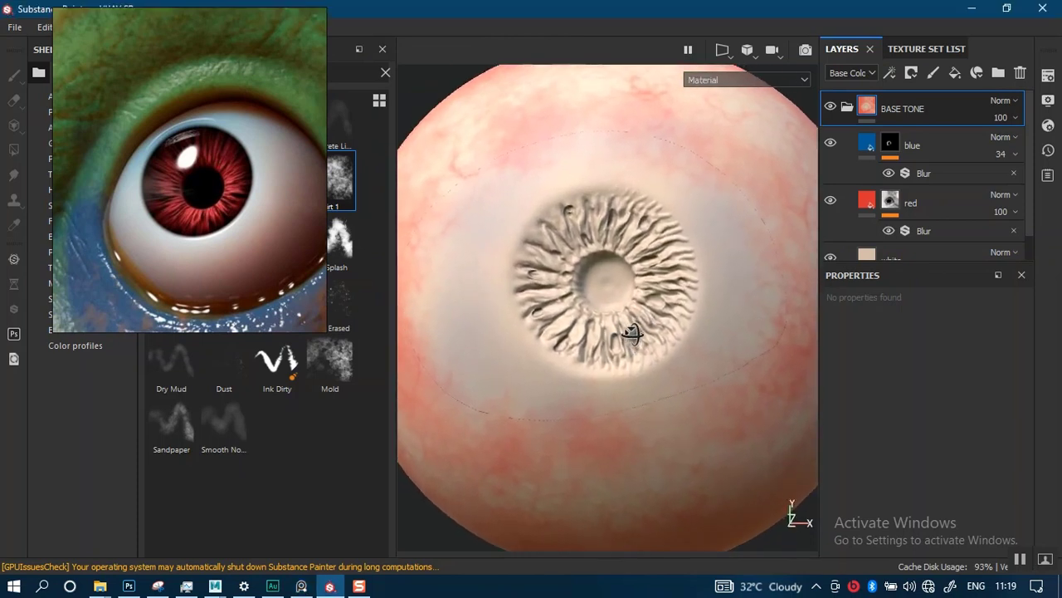
scroll(621, 316, up, 1)
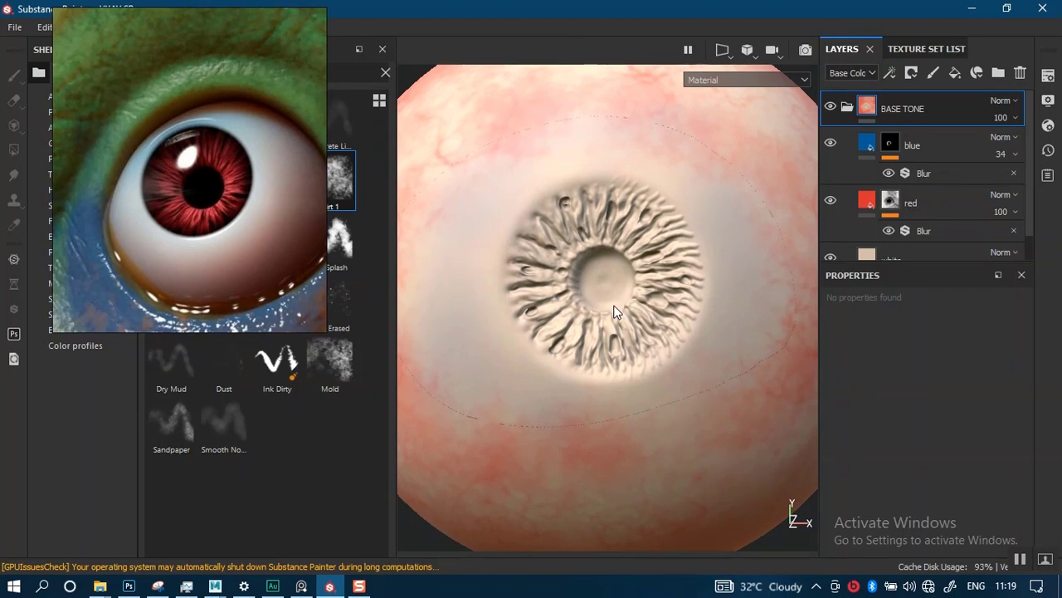
scroll(619, 304, up, 4)
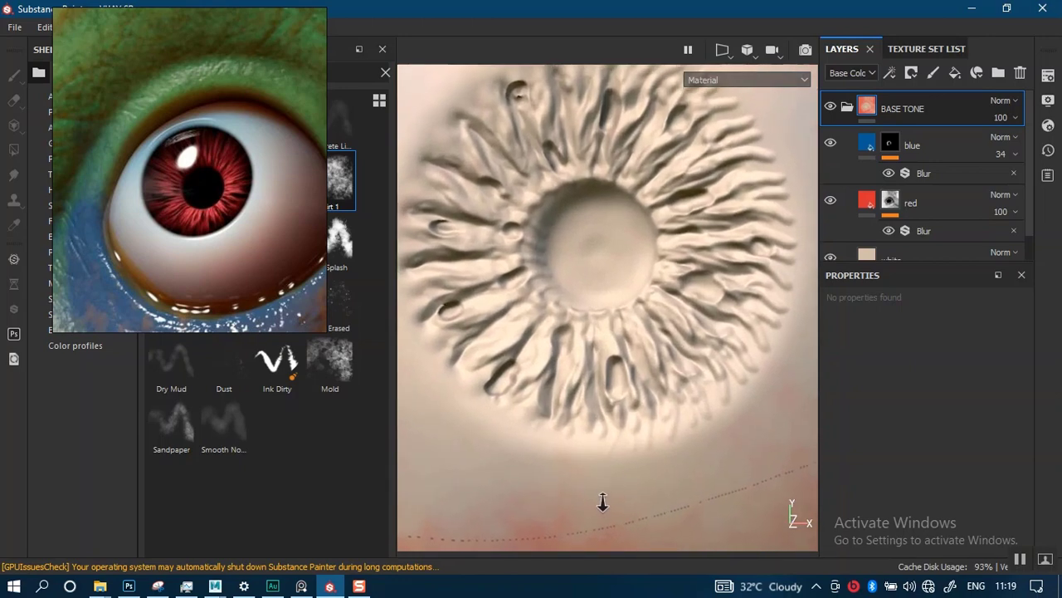
scroll(600, 285, down, 2)
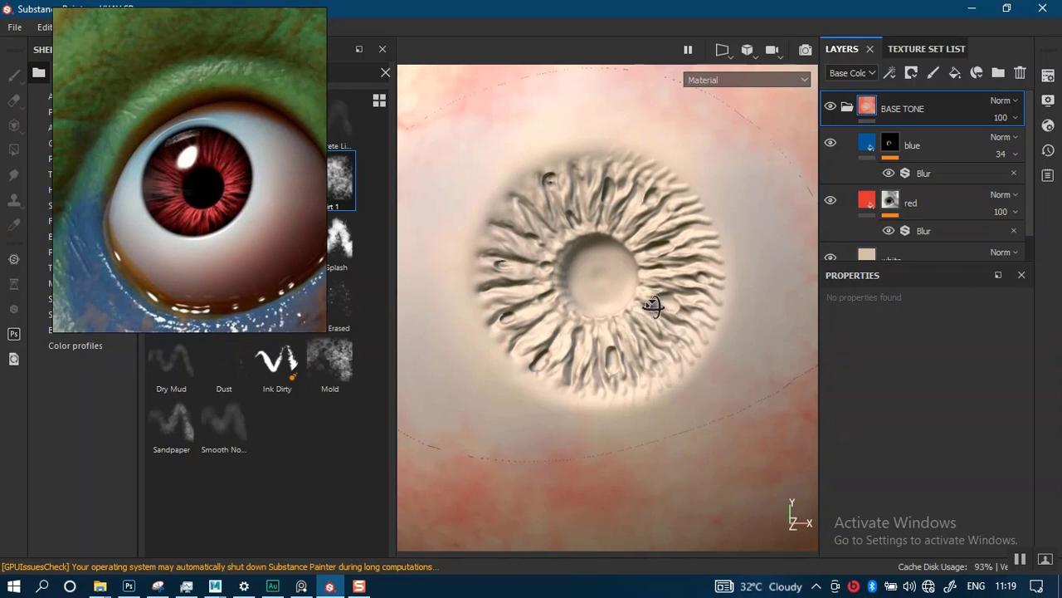
click(847, 107)
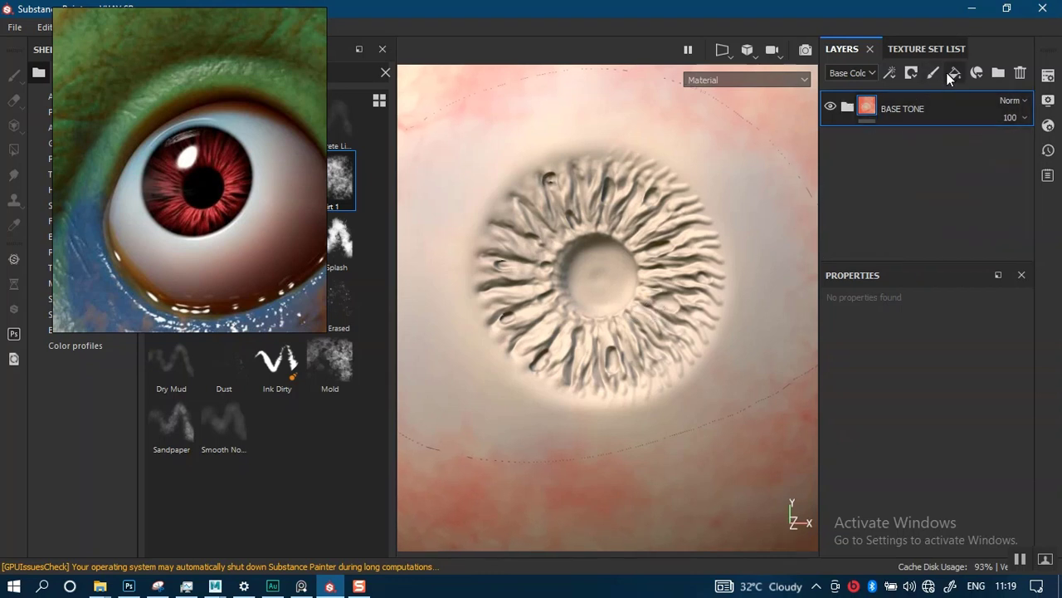
click(850, 109)
click(906, 143)
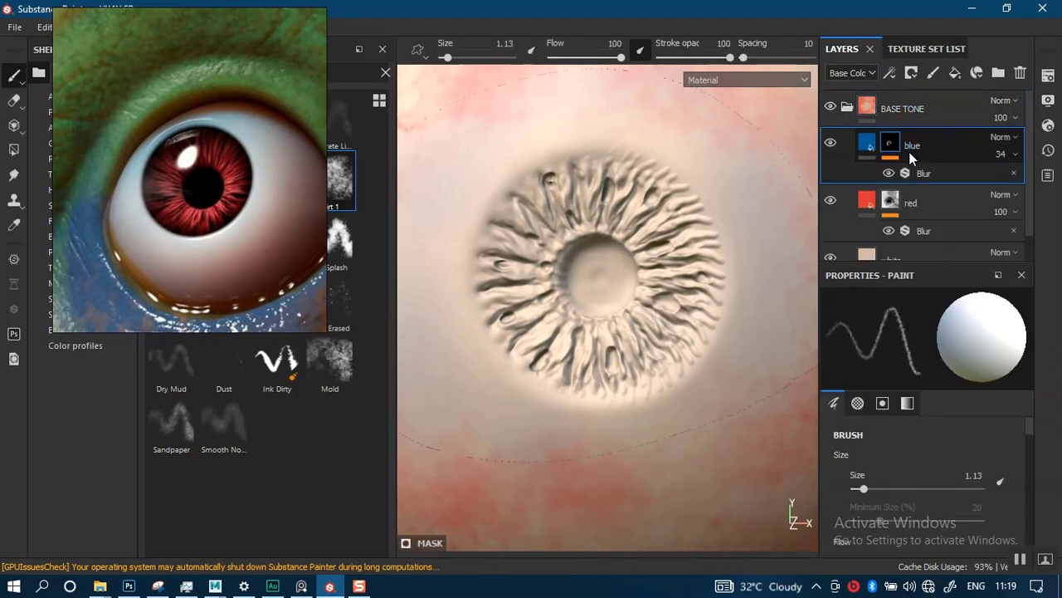
key(ctrl+d)
drag(914, 142, 909, 97)
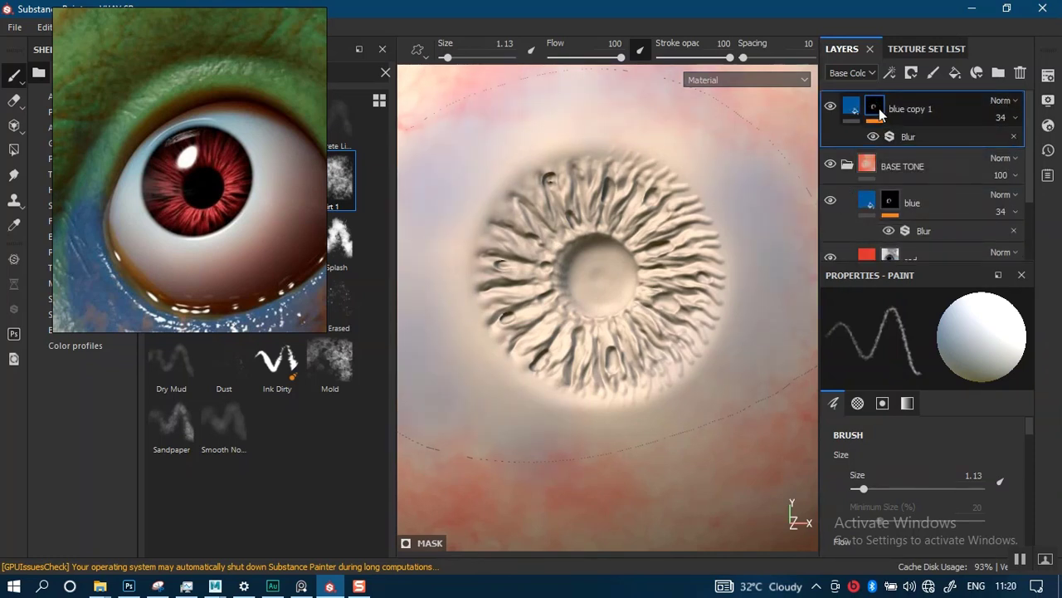
Remove the mask from blue copy 1 so its color covers the whole eyeball, and check the result
right_click(876, 110)
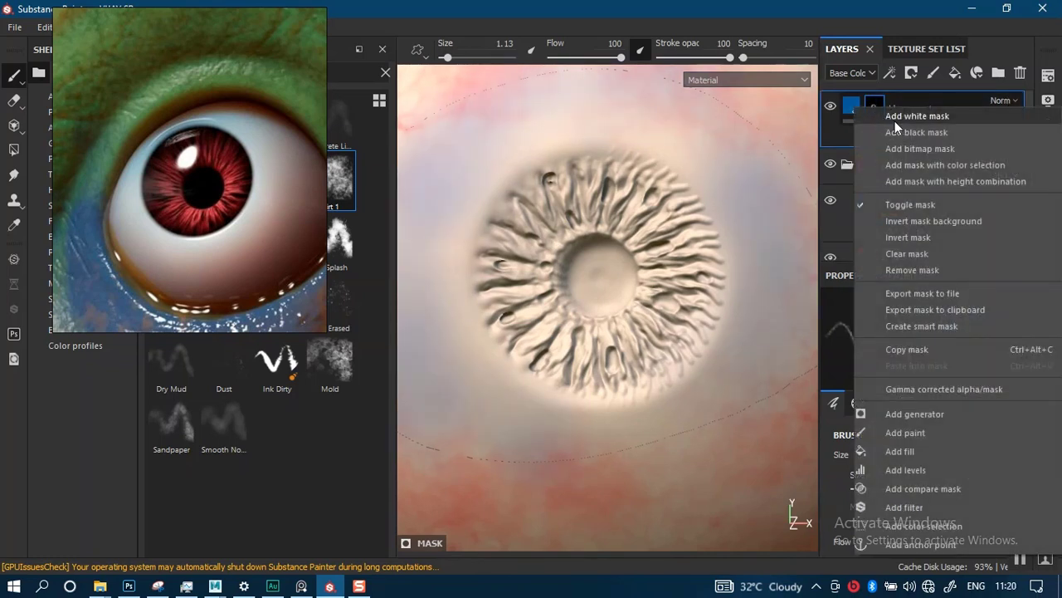
click(904, 270)
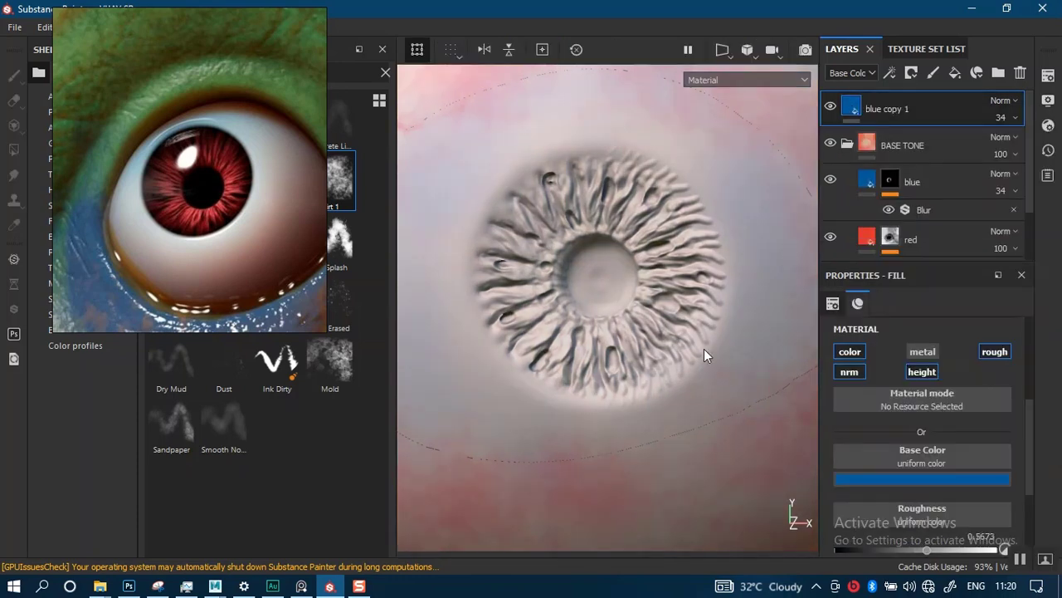
key(f)
alt+drag(687, 162, 723, 238)
scroll(738, 391, up, 2)
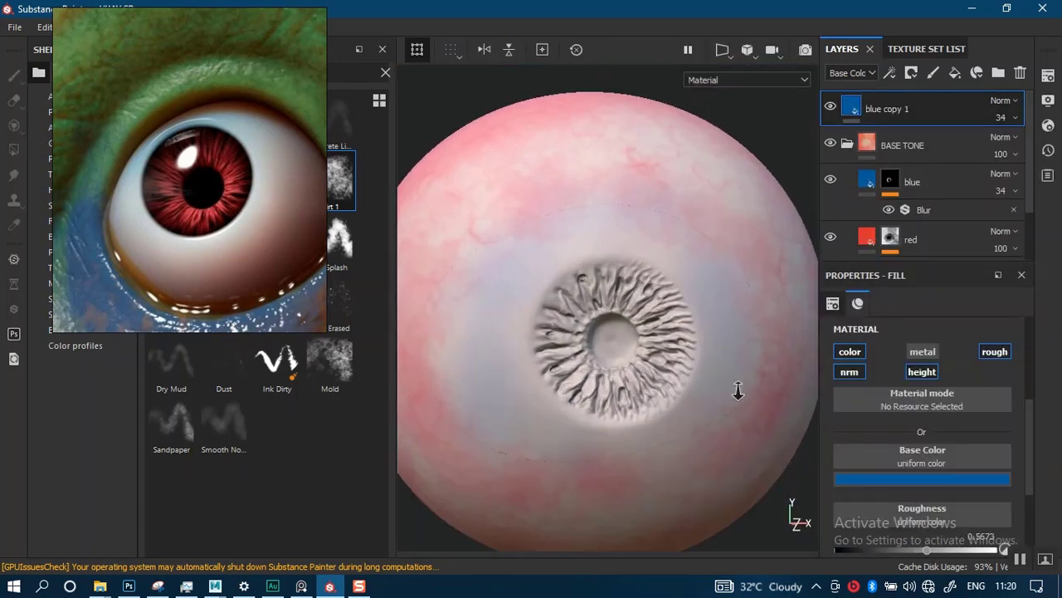
Inspect the iris up close and toggle the visibility of blue copy 1 to compare the eyeball with and without it
alt+drag(738, 391, 730, 285)
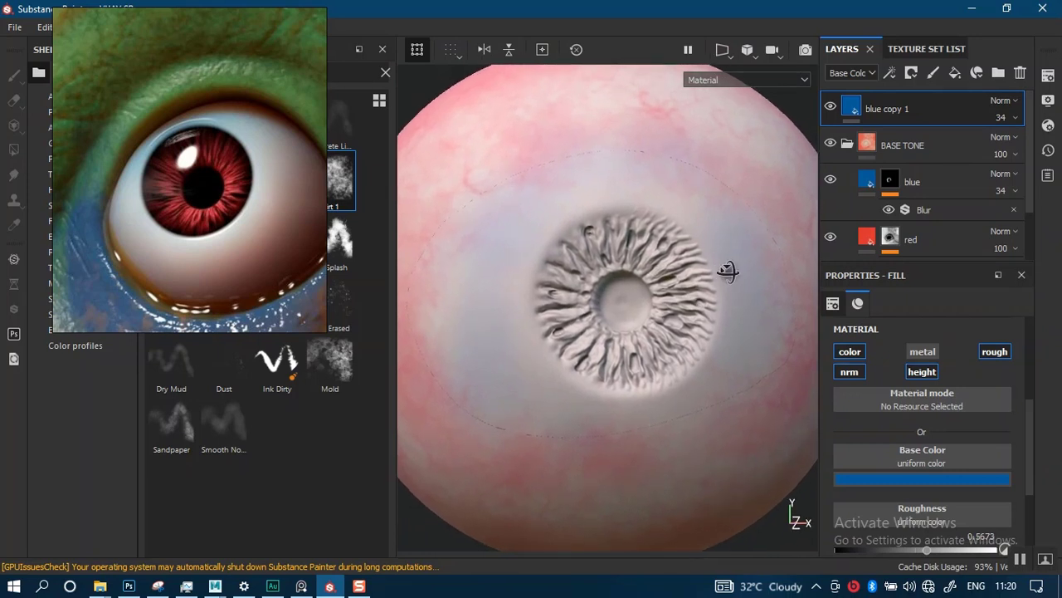
alt+right_drag(721, 285, 776, 230)
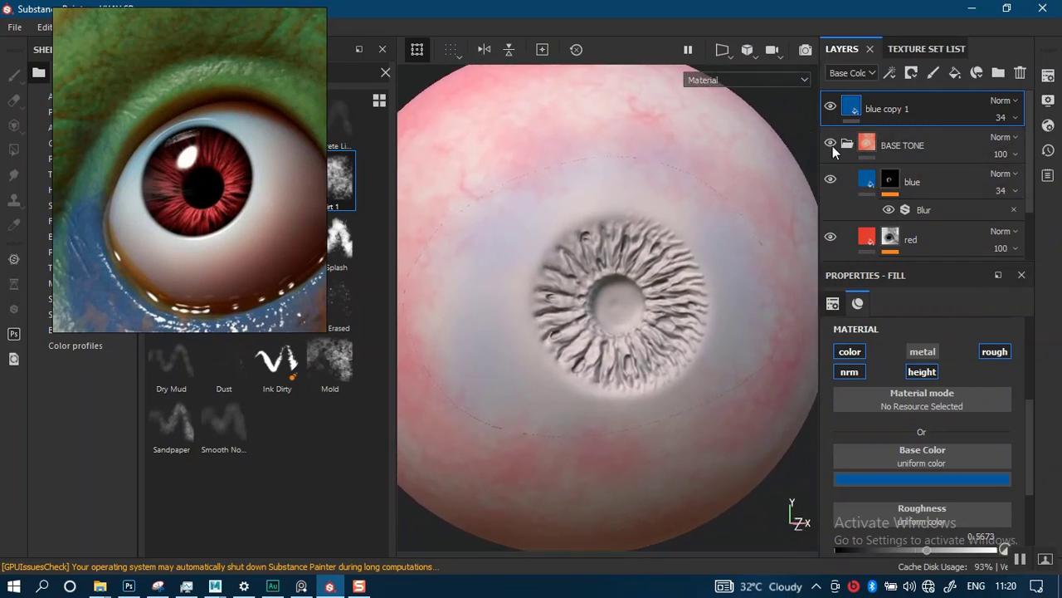
click(829, 105)
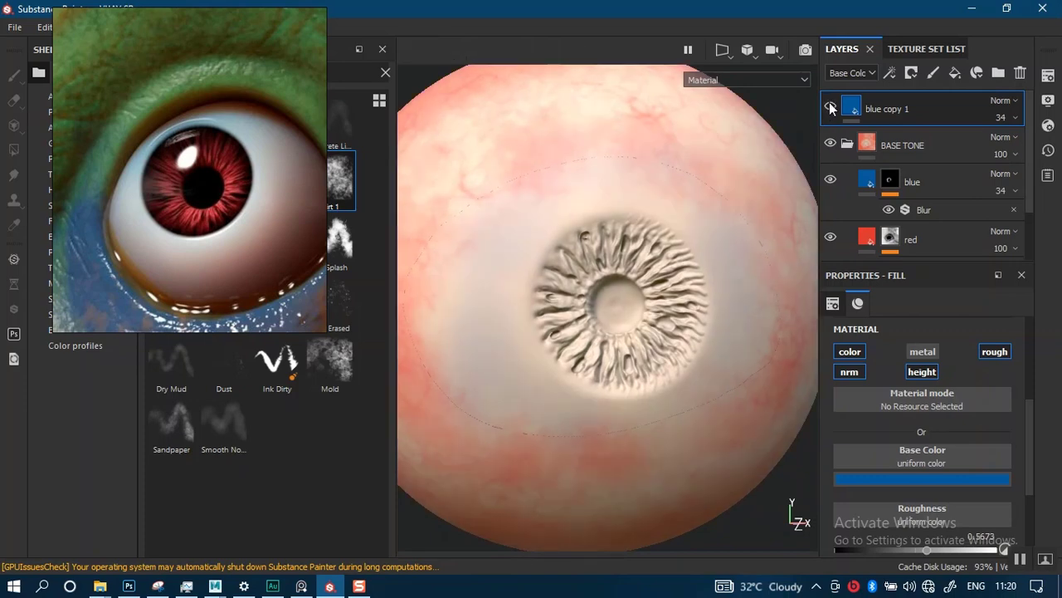
click(832, 107)
click(832, 107)
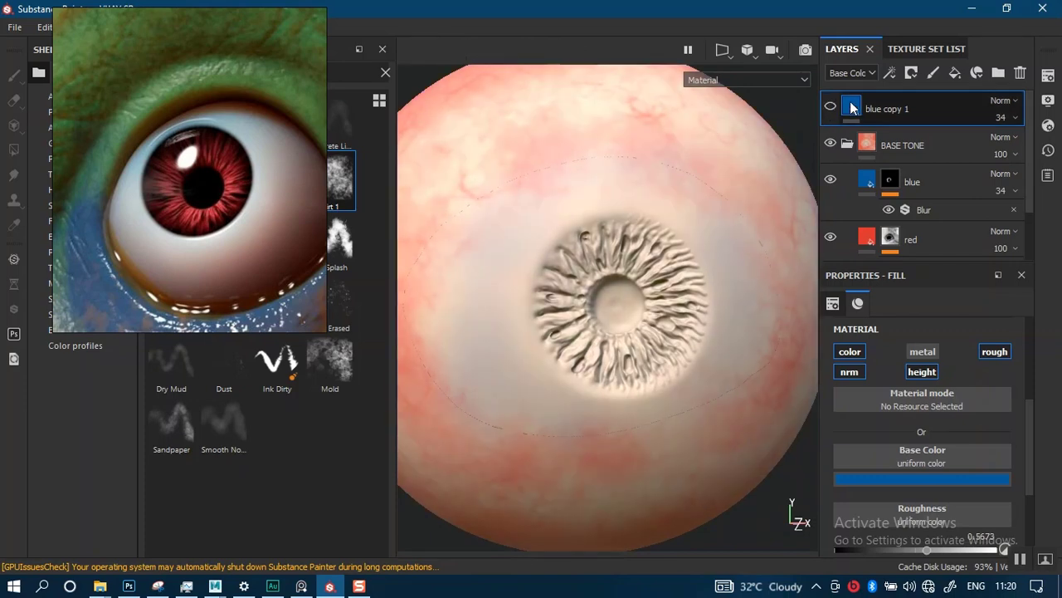
click(831, 106)
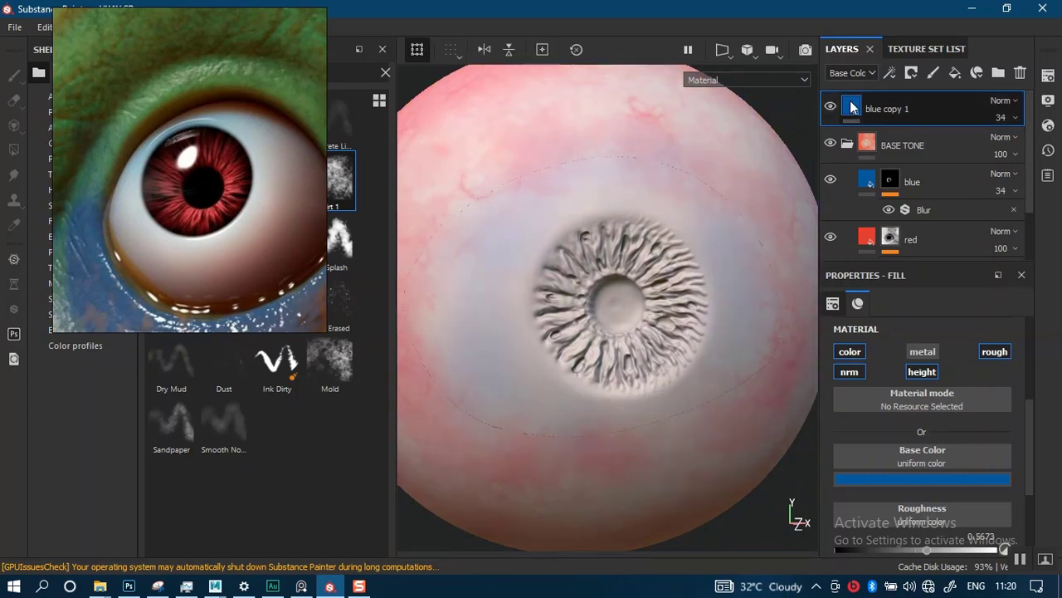
Change the base color of blue copy 1 to a near-black brown with hue 0.090, saturation 0.998 and value 0.006
click(897, 479)
drag(910, 384, 850, 429)
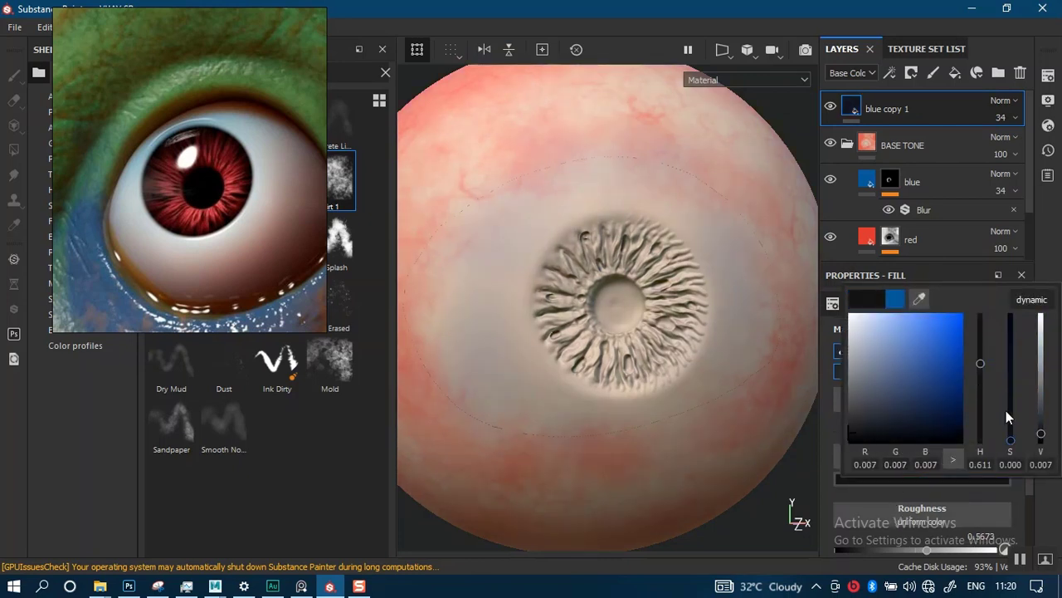
drag(982, 374, 965, 435)
click(953, 438)
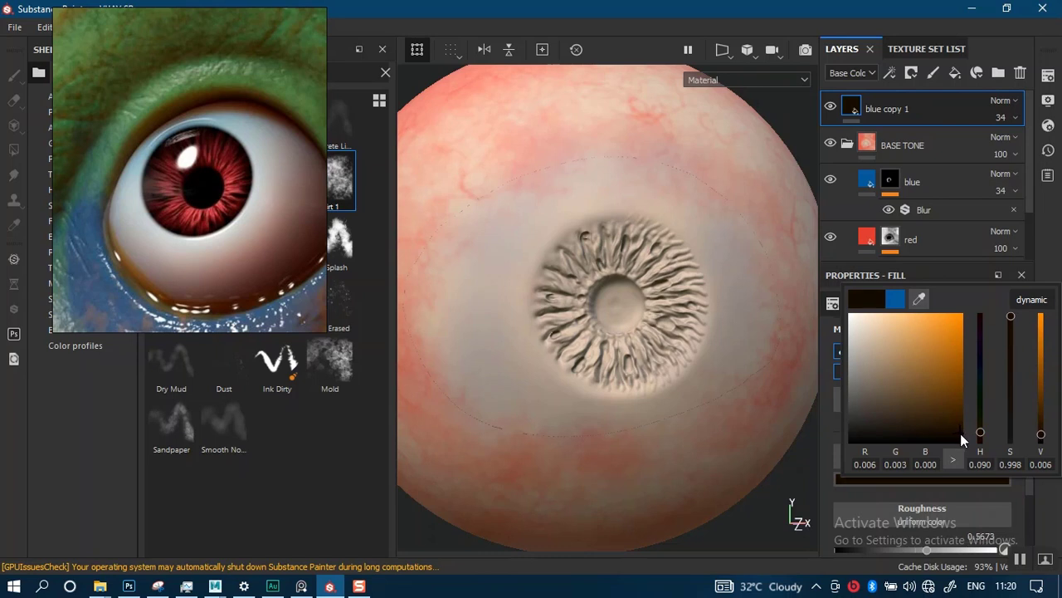
click(1046, 249)
scroll(651, 319, up, 1)
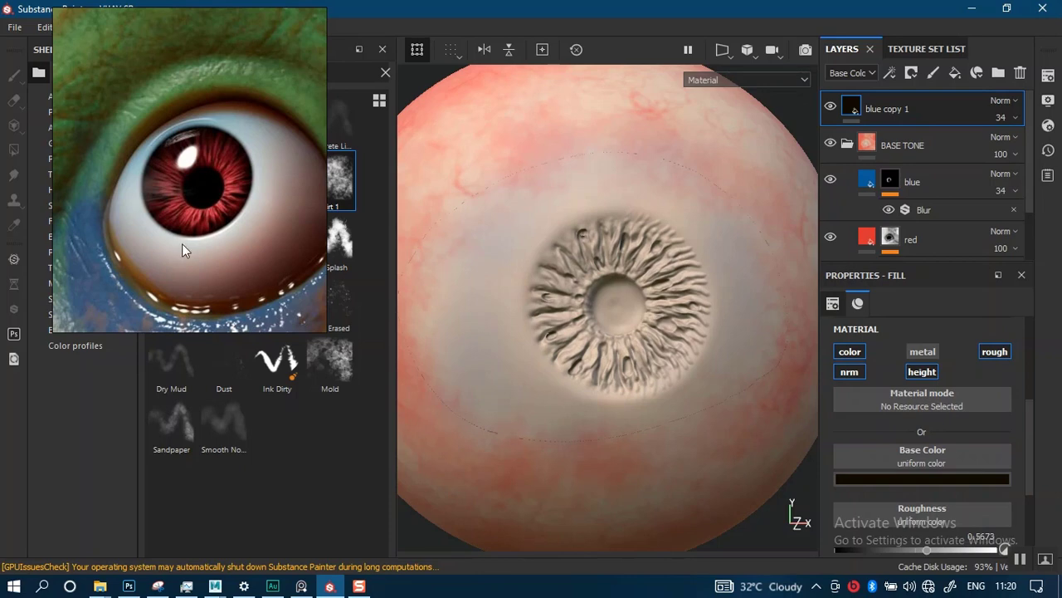
Move the reference eye image off the shelf and frame the iris in the view
drag(184, 251, 803, 117)
alt+drag(655, 306, 608, 279)
scroll(611, 312, up, 1)
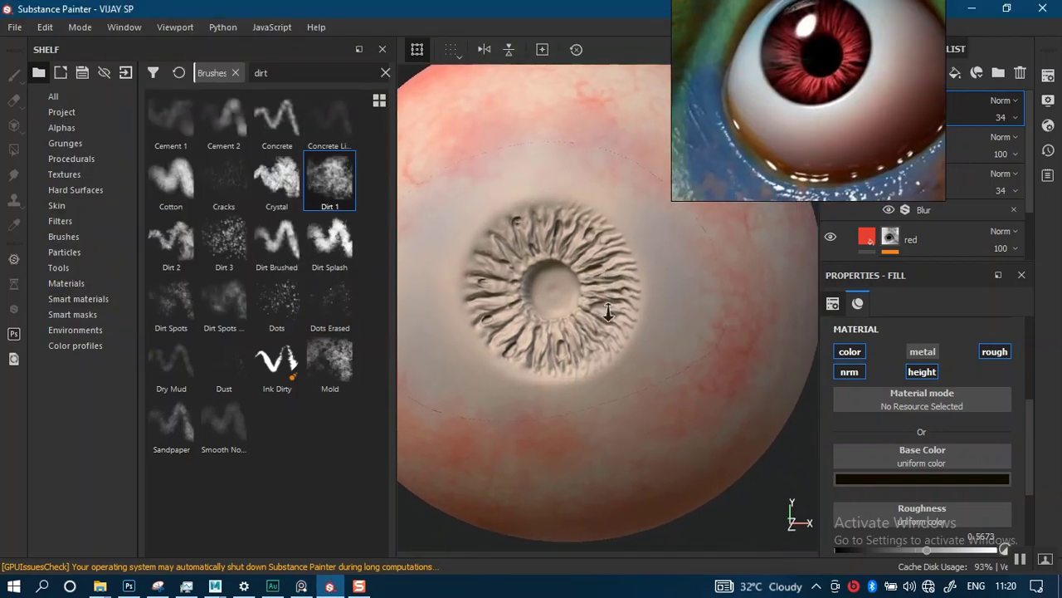
alt+middle_drag(599, 309, 612, 311)
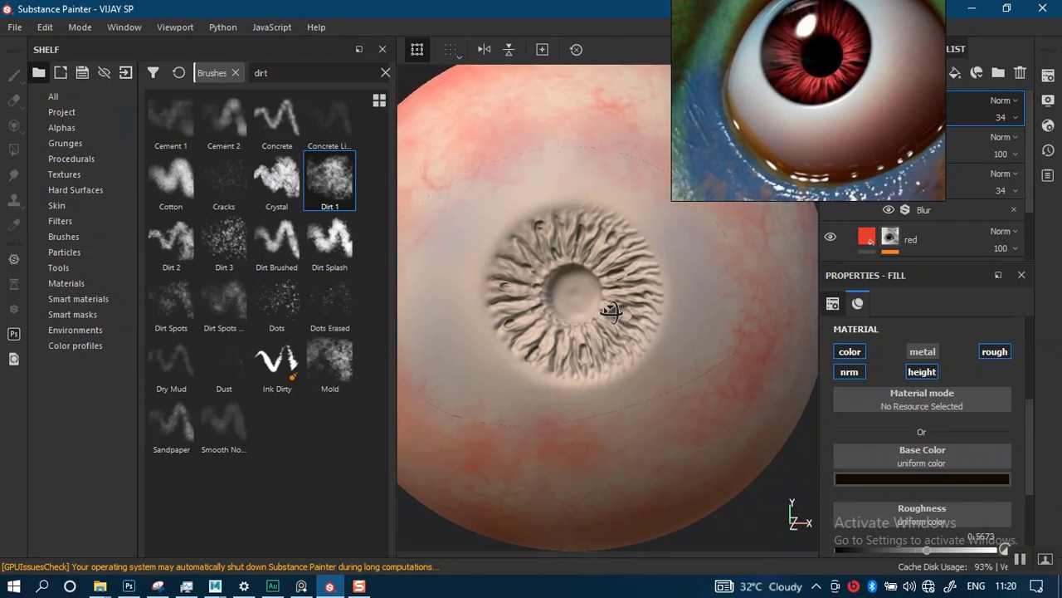
Replace the brush search text with "DE" and choose the Basic Hard brush
click(272, 73)
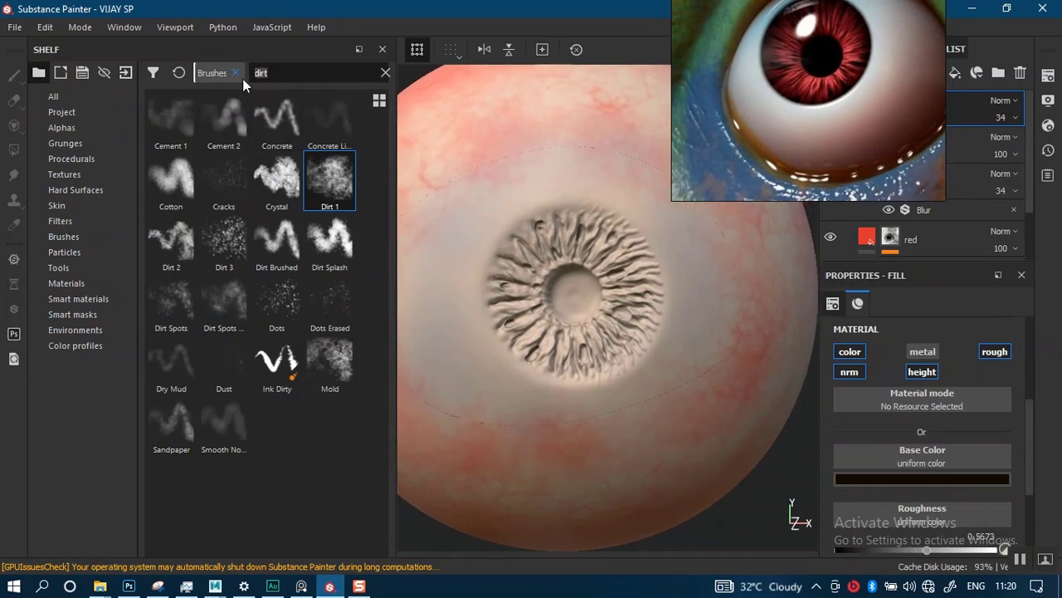
key(BackSpace)
key(BackSpace)
key(BackSpace)
key(BackSpace)
text(DEF)
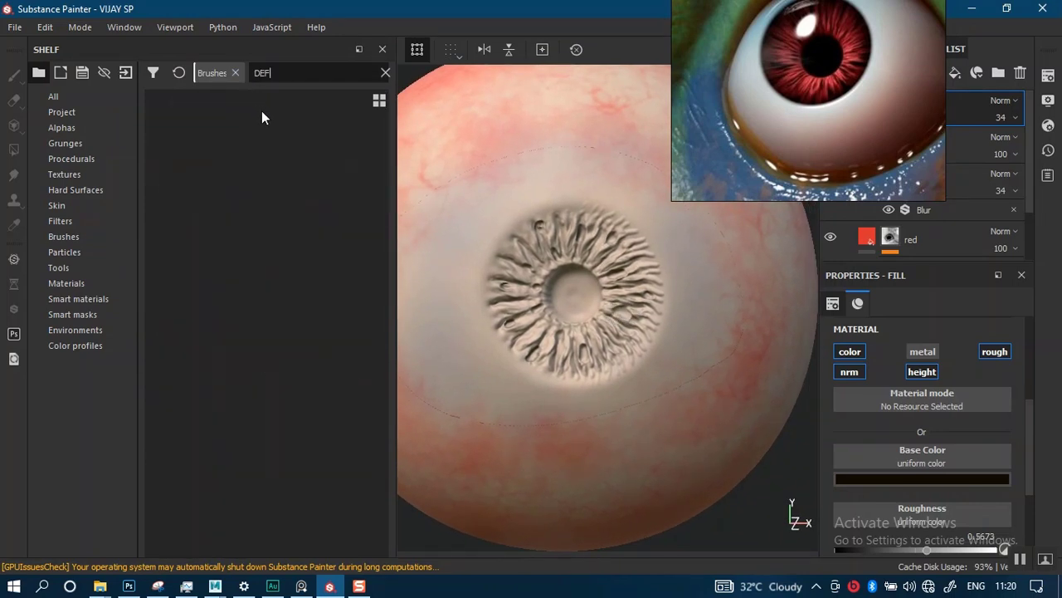
key(BackSpace)
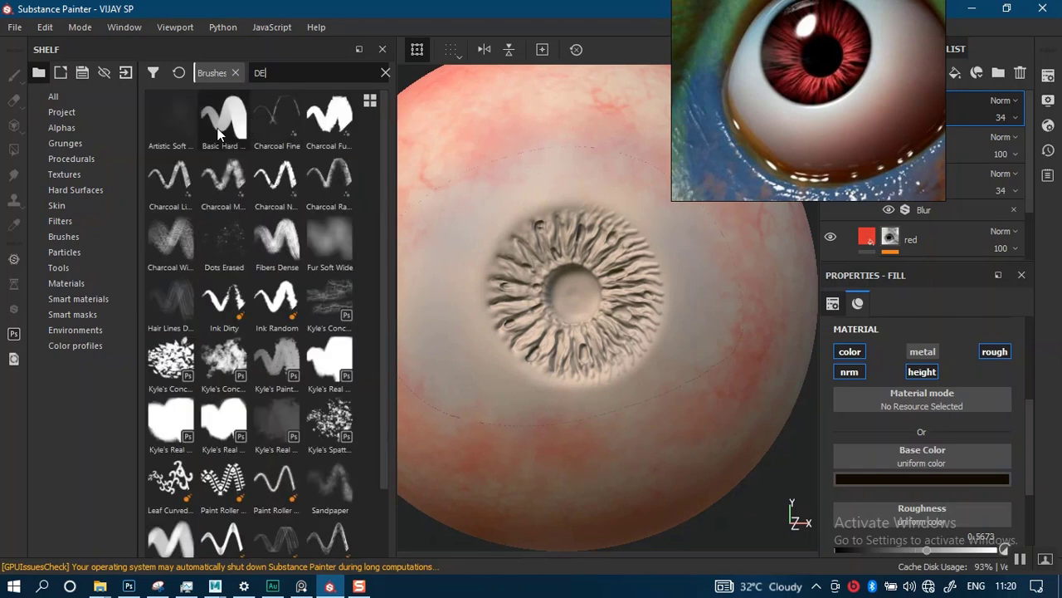
click(221, 131)
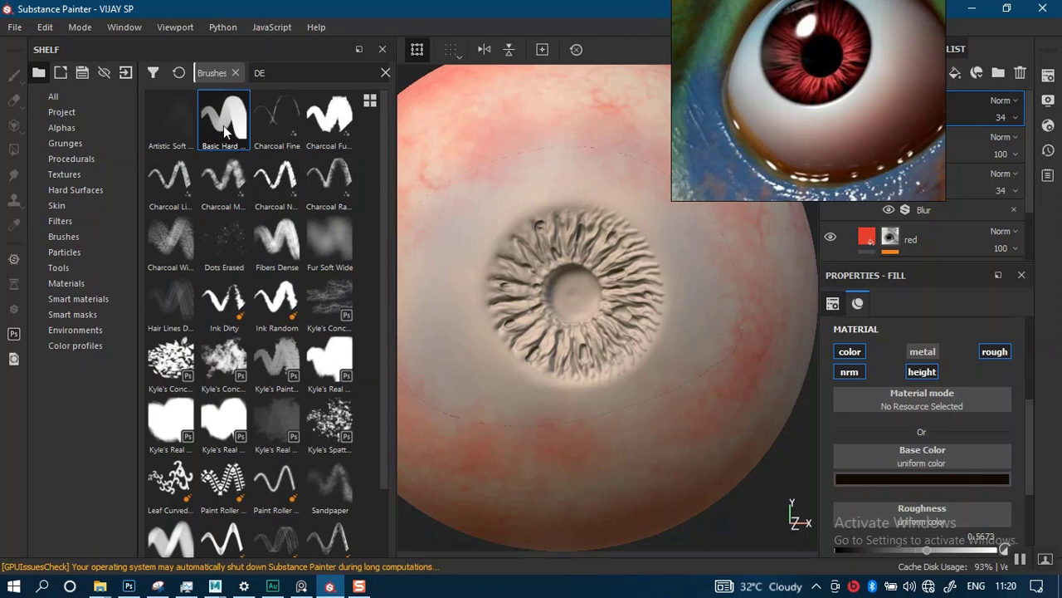
scroll(590, 332, up, 1)
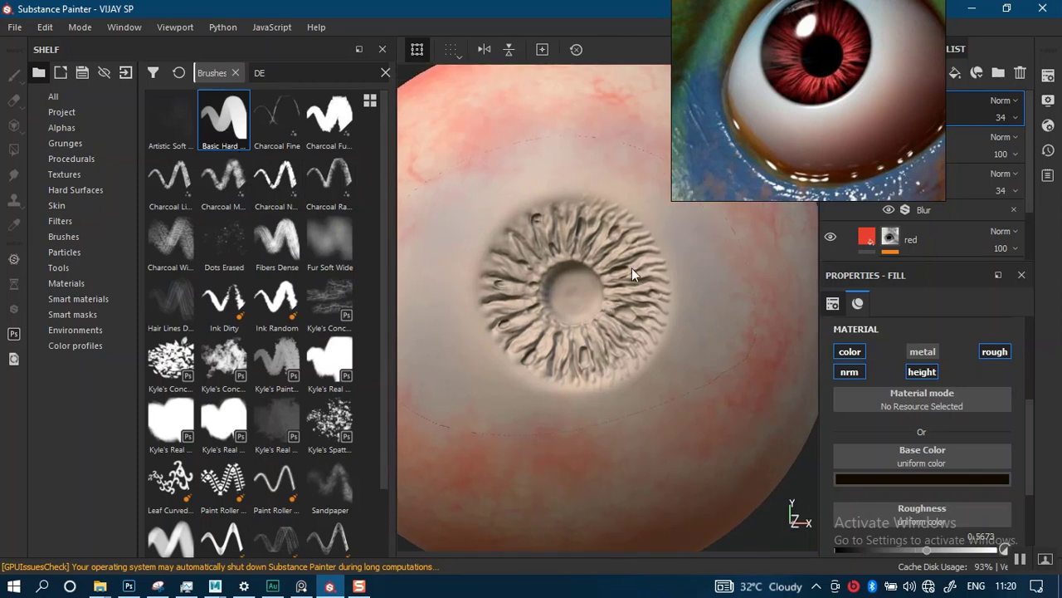
Move the reference image off the layer stack and raise the opacity of blue copy 1 to 100
right_drag(824, 103, 323, 123)
right_click(848, 110)
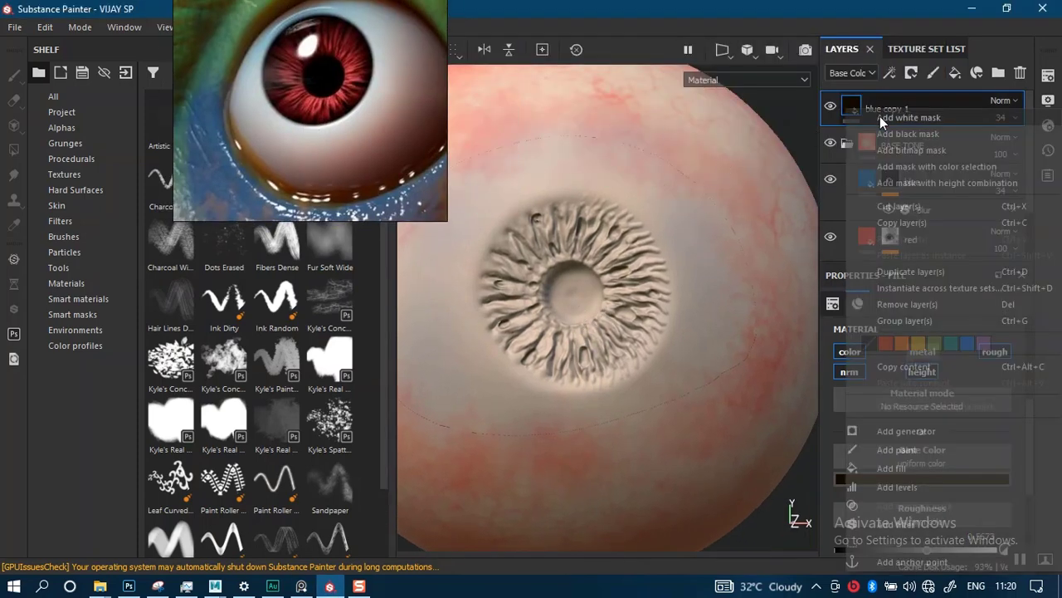
click(883, 26)
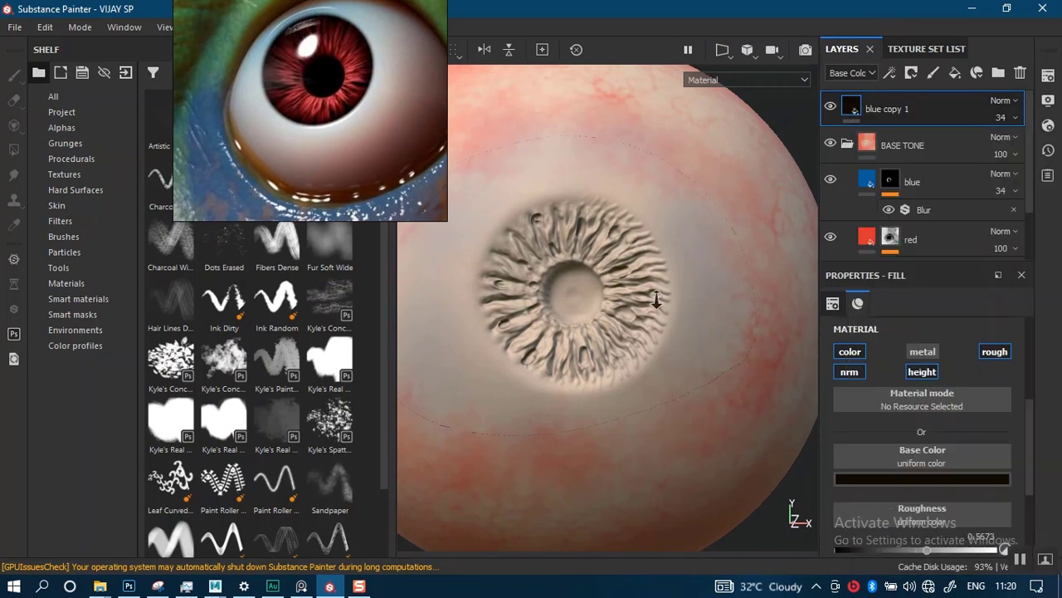
scroll(664, 244, down, 3)
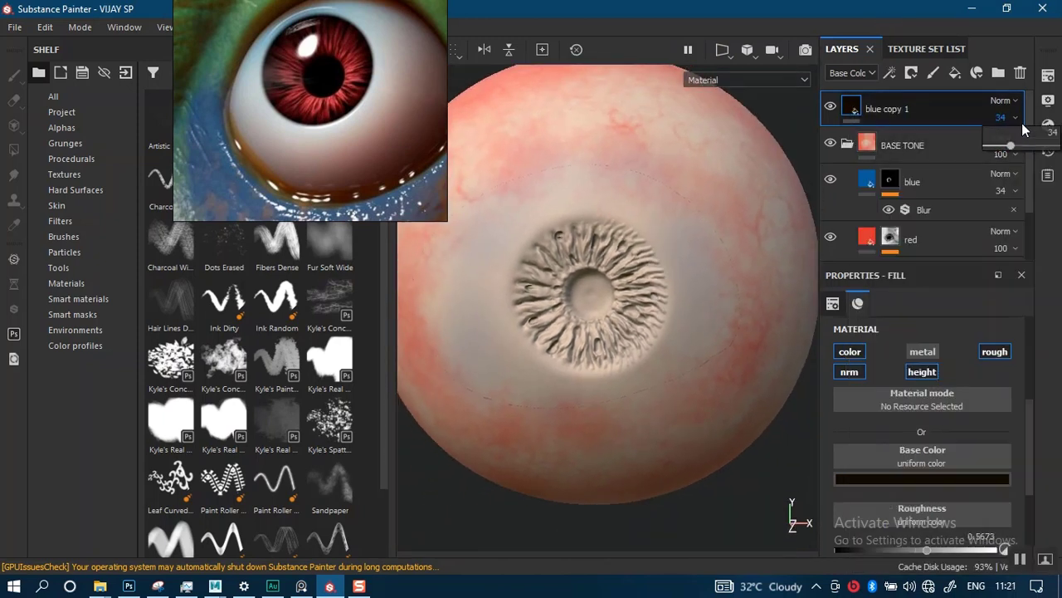
drag(1014, 149, 1056, 146)
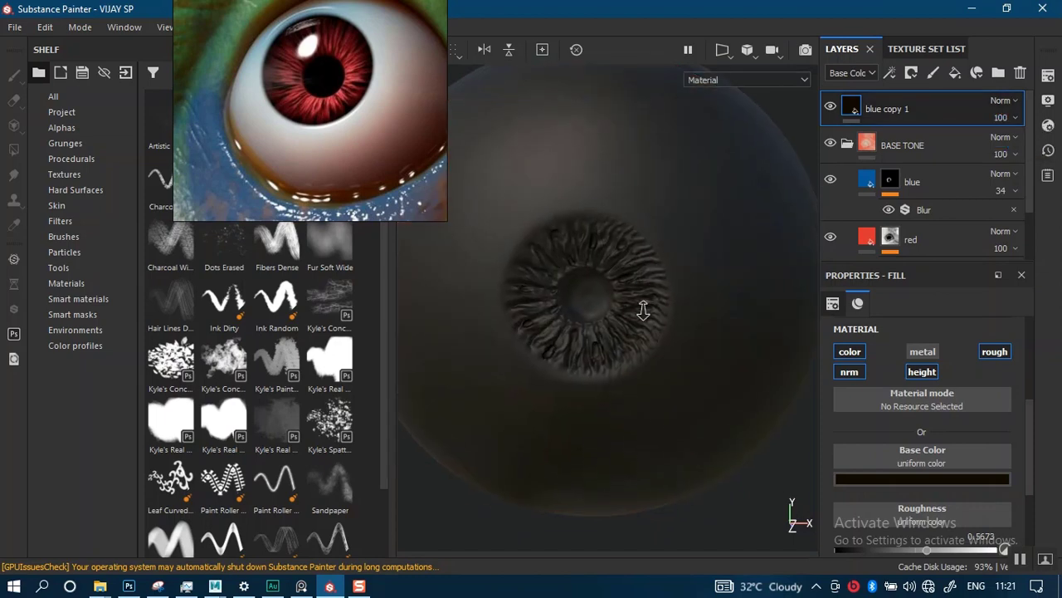
Add a black mask to blue copy 1 and load the Basic Hard brush for painting on it
right_click(852, 103)
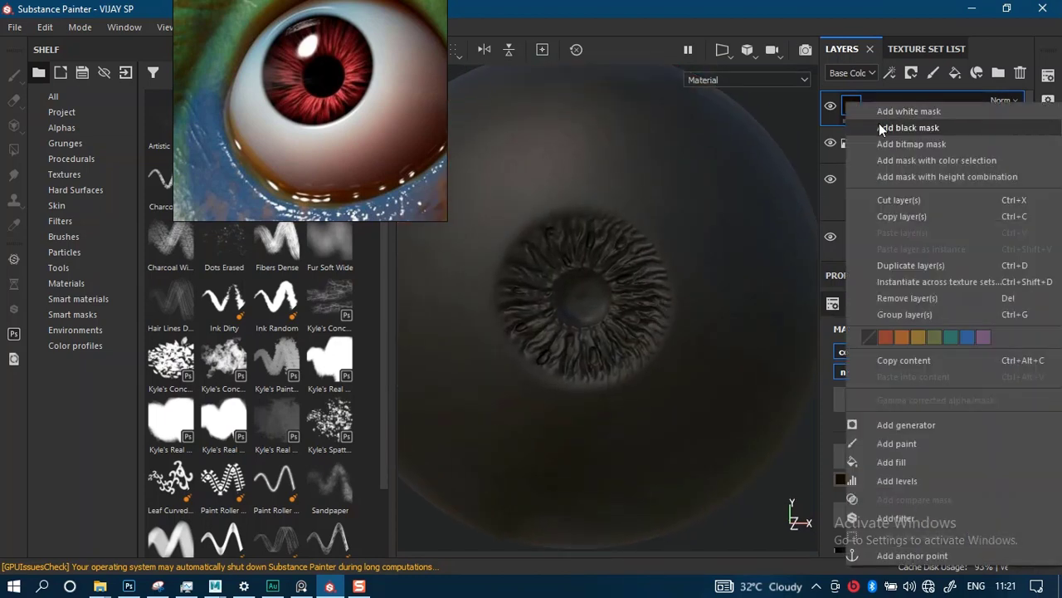
click(890, 126)
key(1)
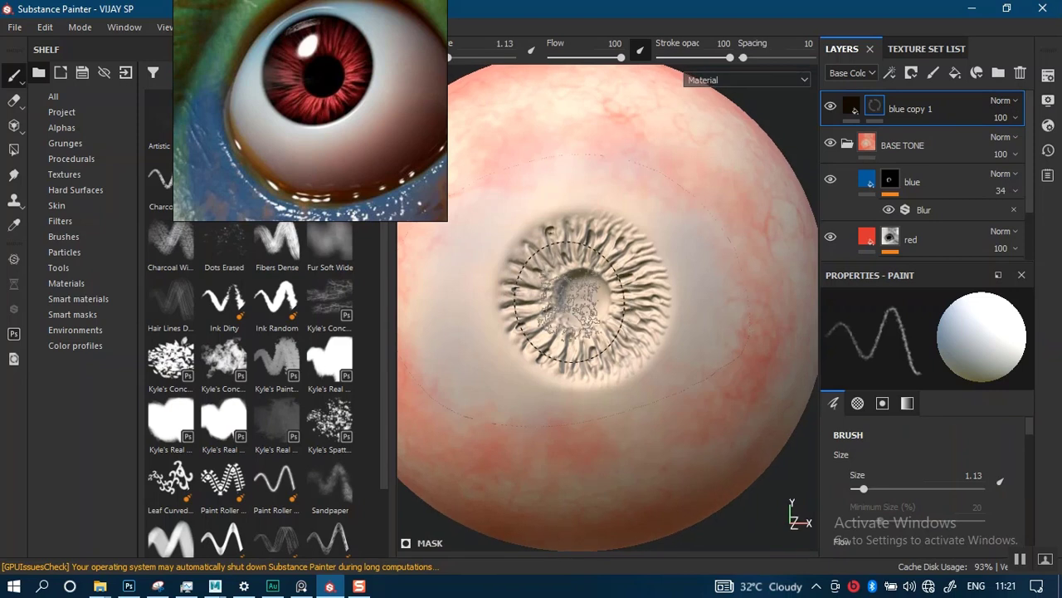
click(219, 133)
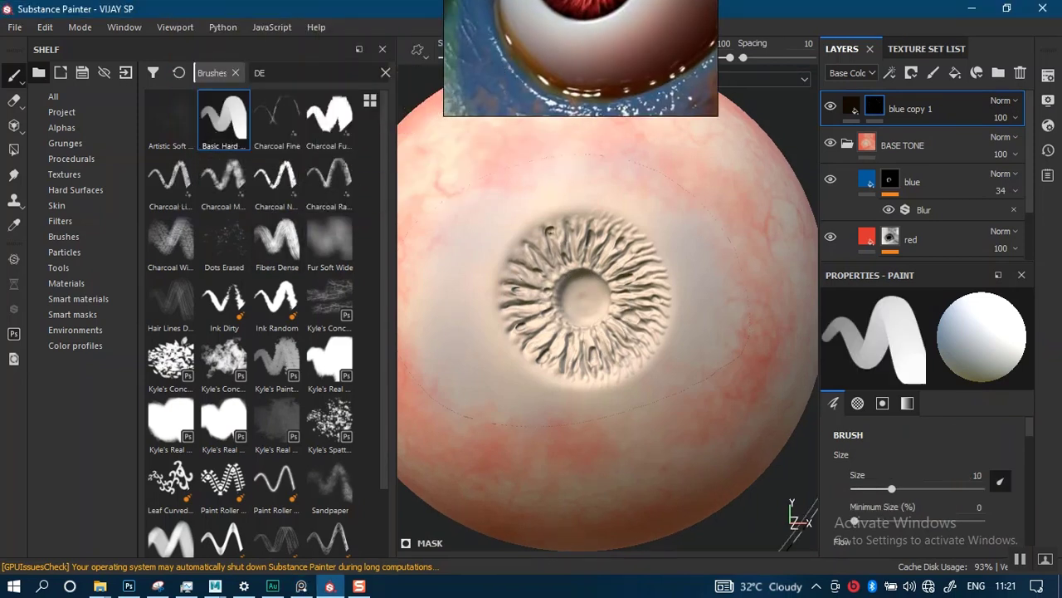
Scale the brush to about 1.85 and compare its outline with the iris seen from the front
mouse_move(631, 311)
ctrl+right_down()
mouse_move(586, 311)
mouse_move(611, 338)
ctrl+right_up()
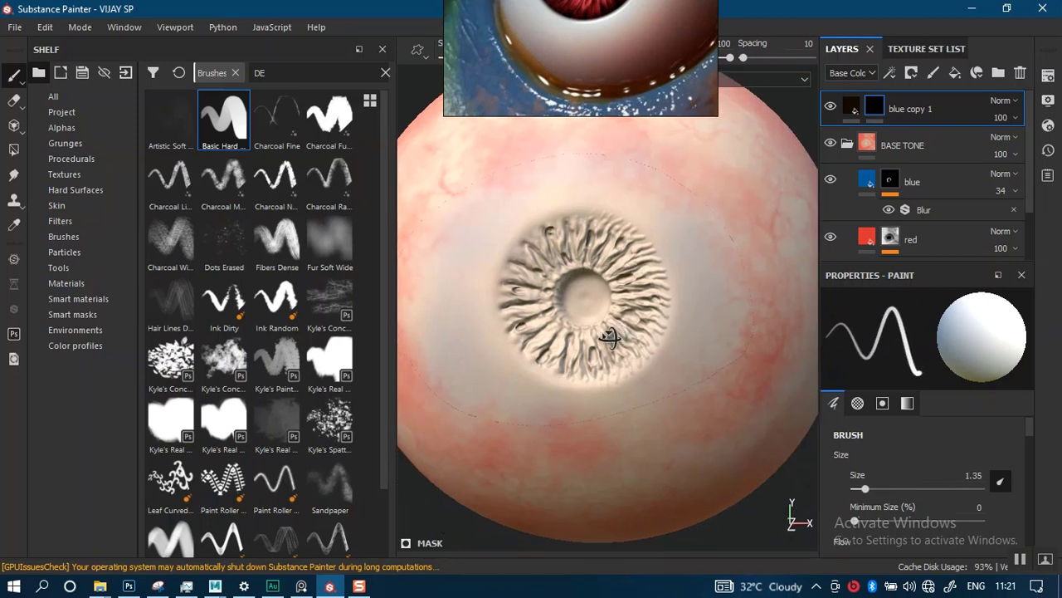
ctrl+right_drag(586, 299, 594, 299)
scroll(577, 295, down, 2)
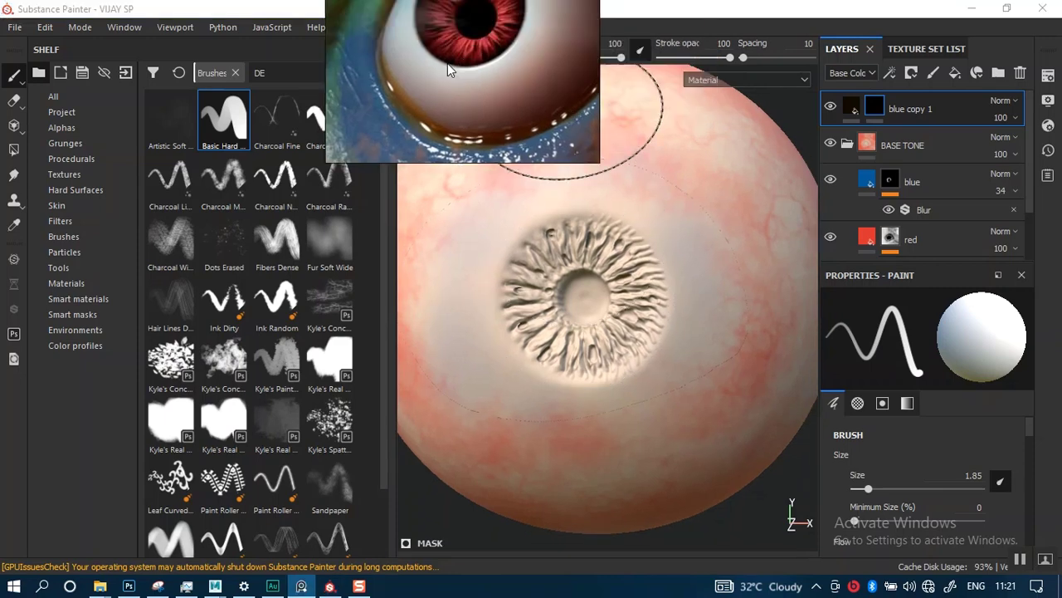
alt+drag(604, 272, 590, 298)
click(591, 299)
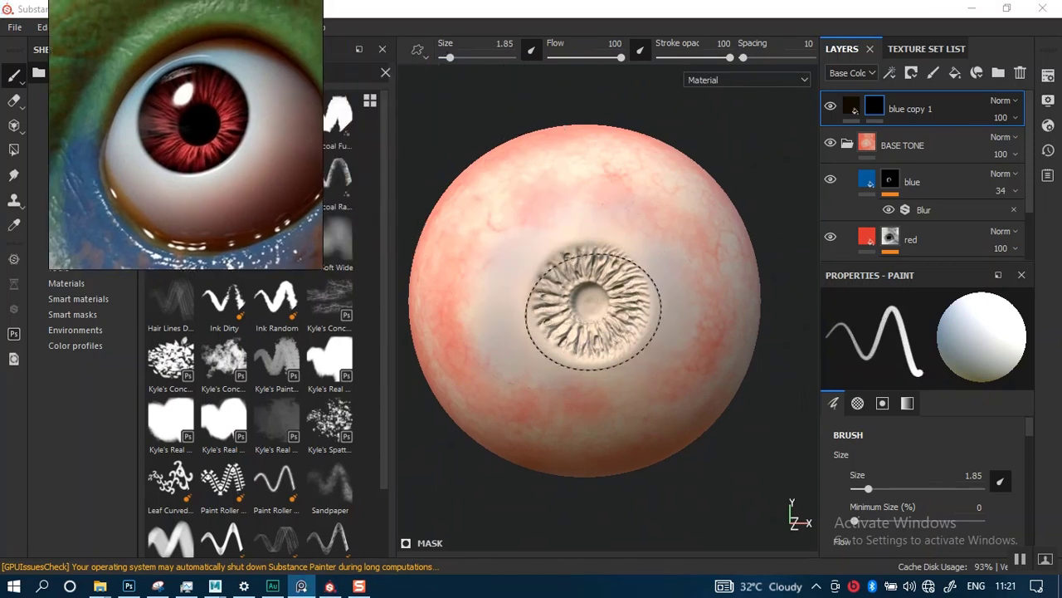
Try a brush size of 1.5 and change it to 1.7 to fit the iris outline
click(502, 40)
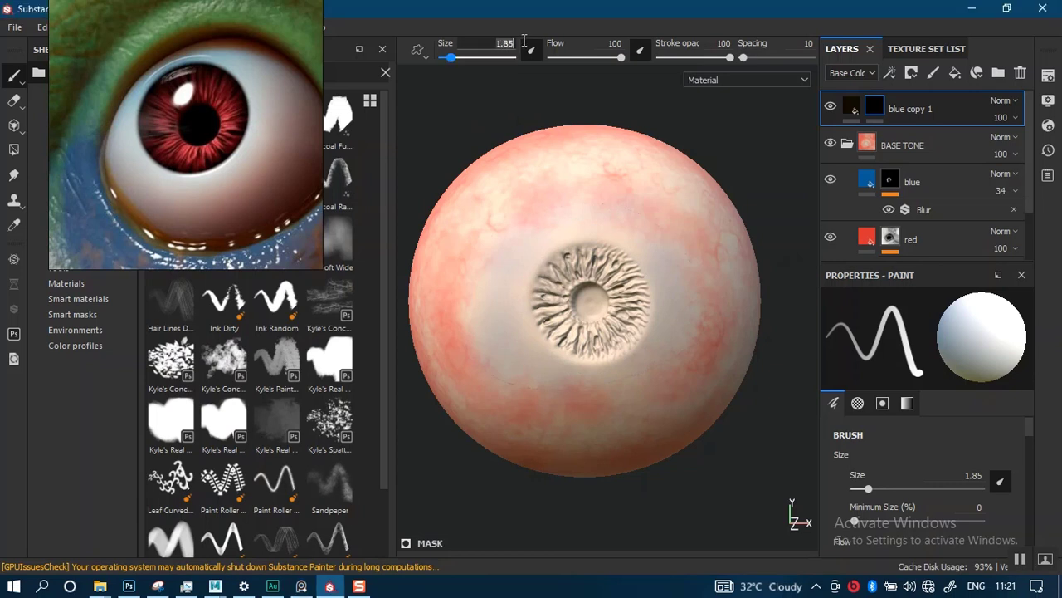
text(1.5)
key(Return)
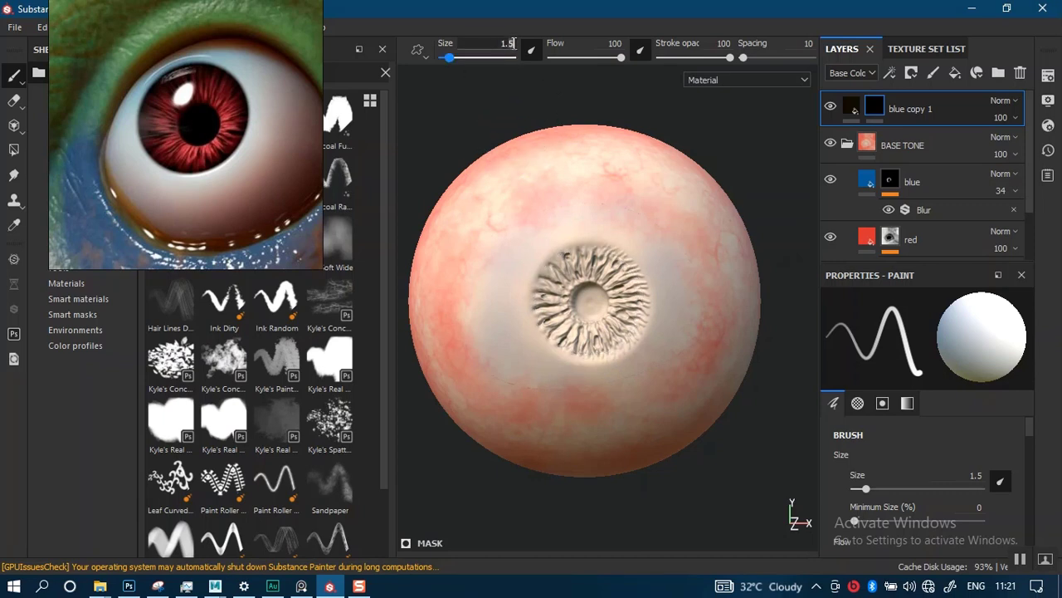
text(1.7)
key(Return)
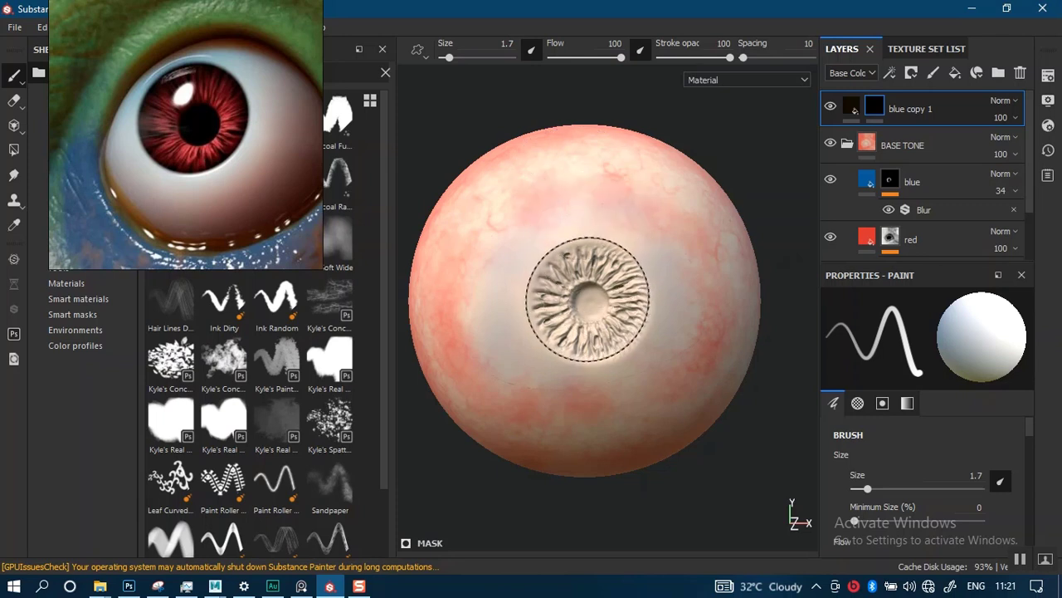
Try stamping the dark color over the iris twice with the 1.7 brush and undo both stamps
click(588, 299)
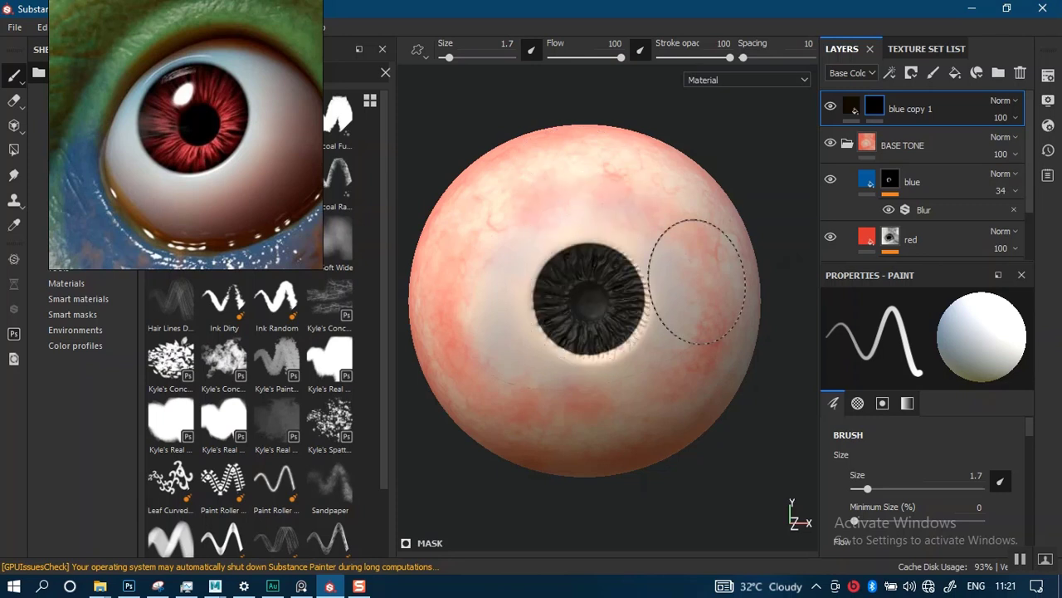
mouse_move(586, 349)
alt+right_down()
mouse_move(653, 504)
mouse_move(612, 332)
alt+right_up()
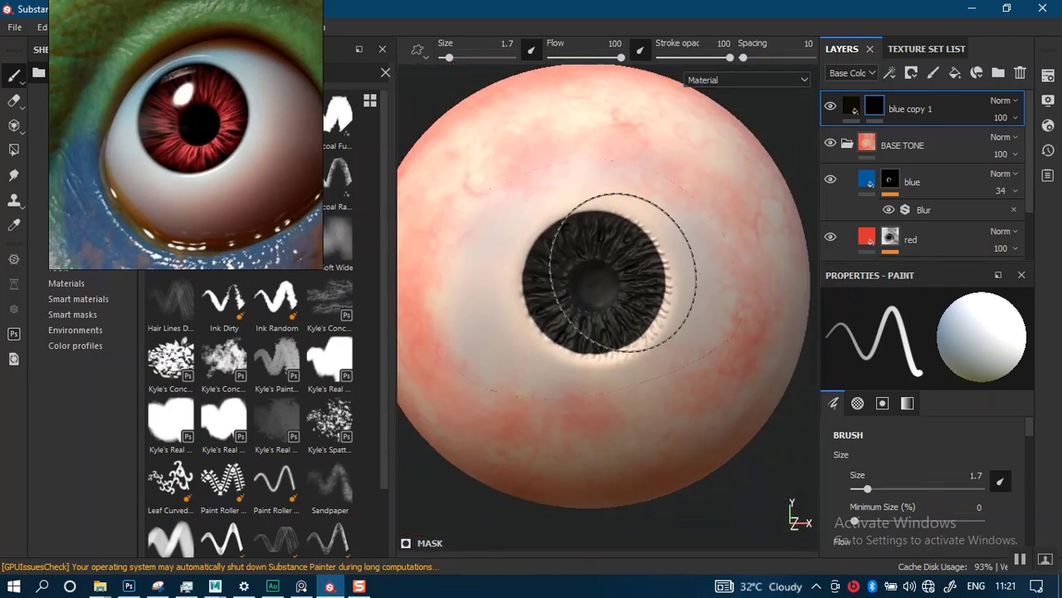
key(ctrl+z)
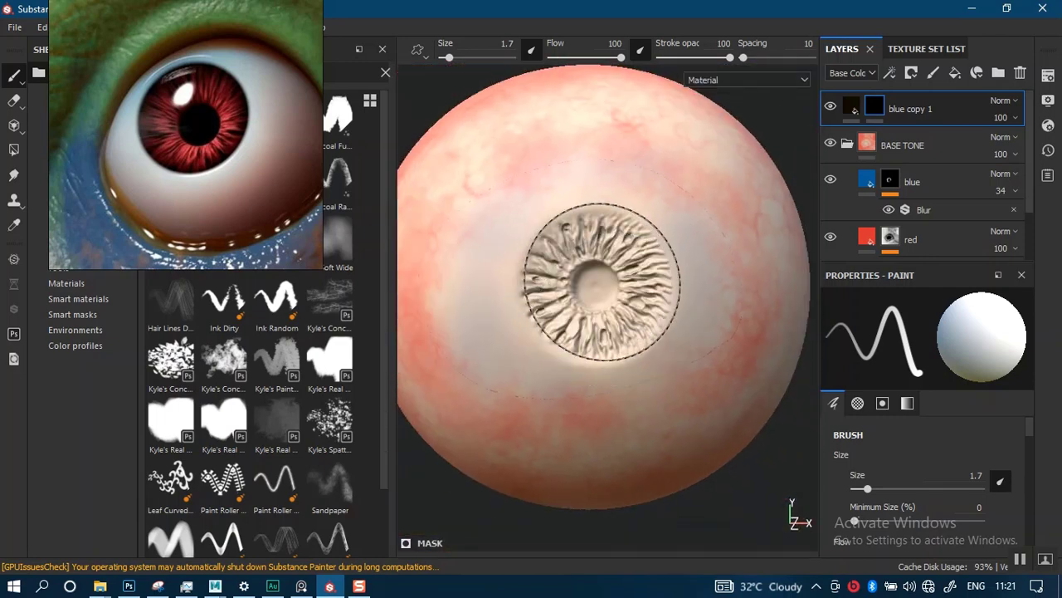
click(592, 282)
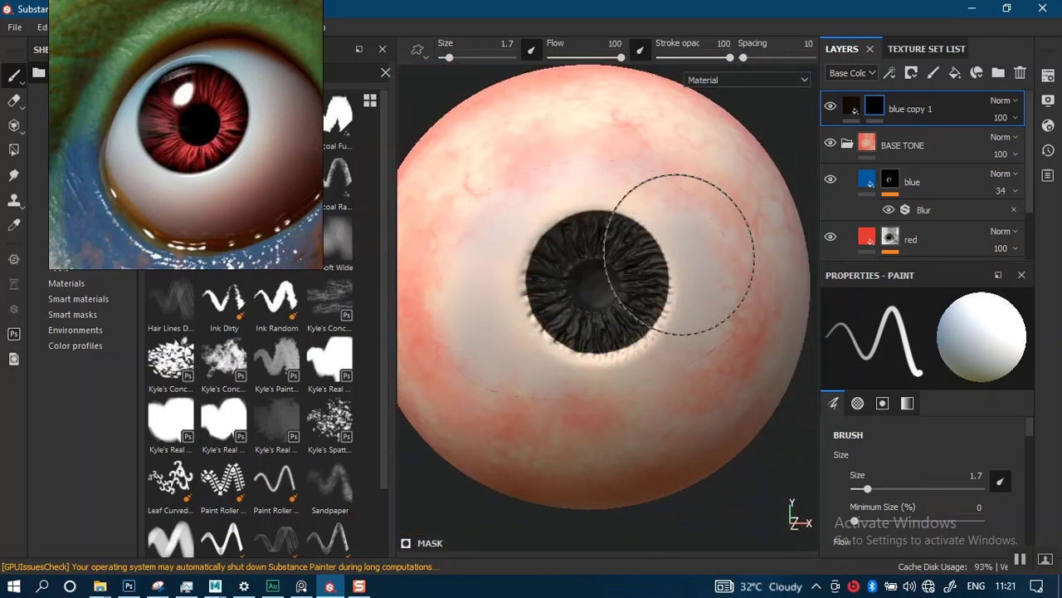
key(ctrl+z)
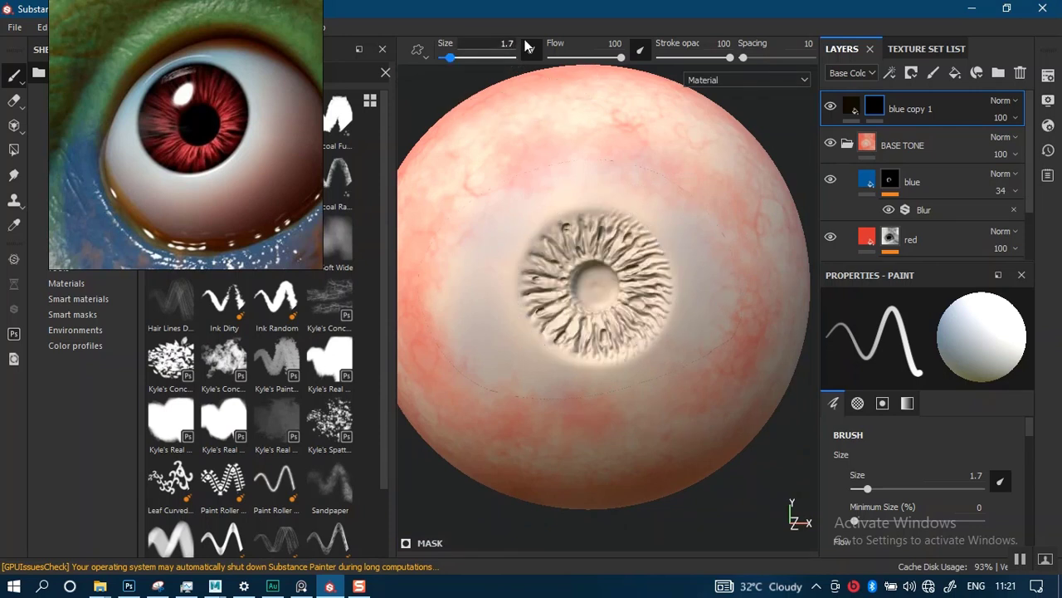
Set the brush size to 1.75 and stamp the mask once, centered on the iris, to cover it in the dark color
key(Return)
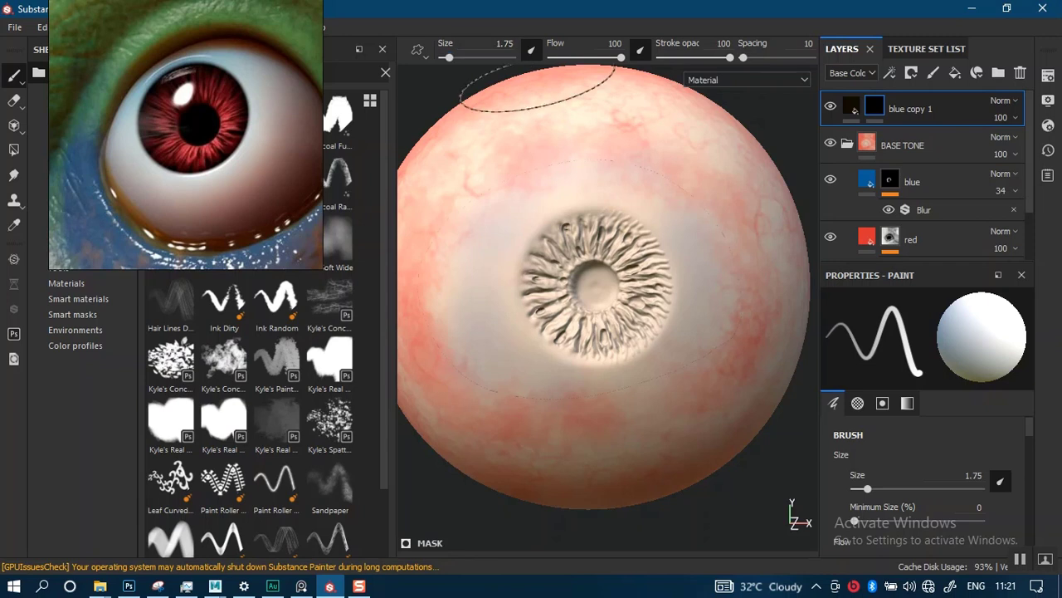
click(595, 283)
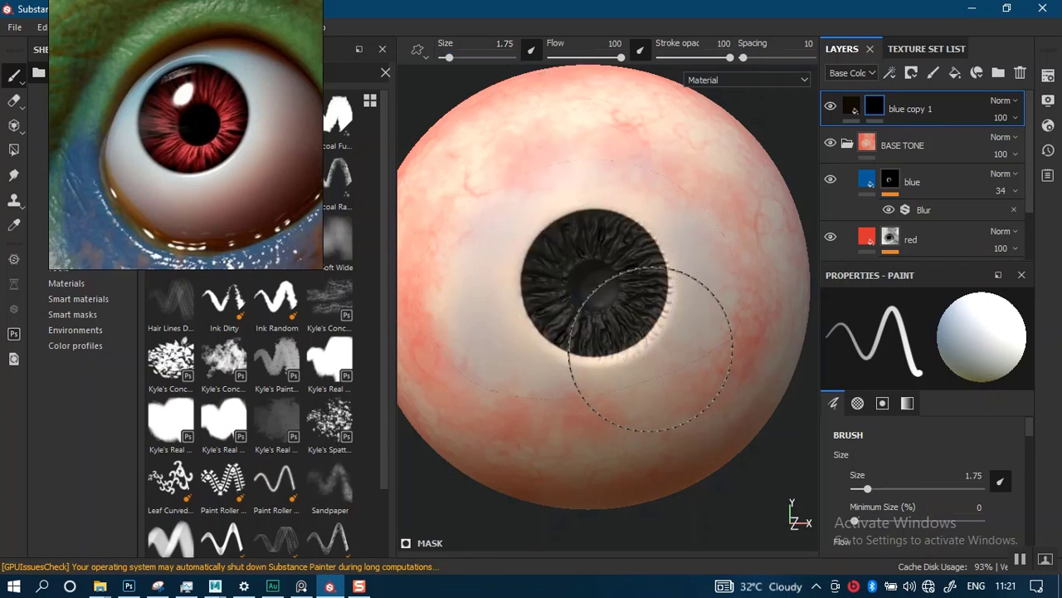
Stamp the dark layer's mask over the iris with the 1.75 brush and check its coverage around the edge
scroll(616, 321, up, 3)
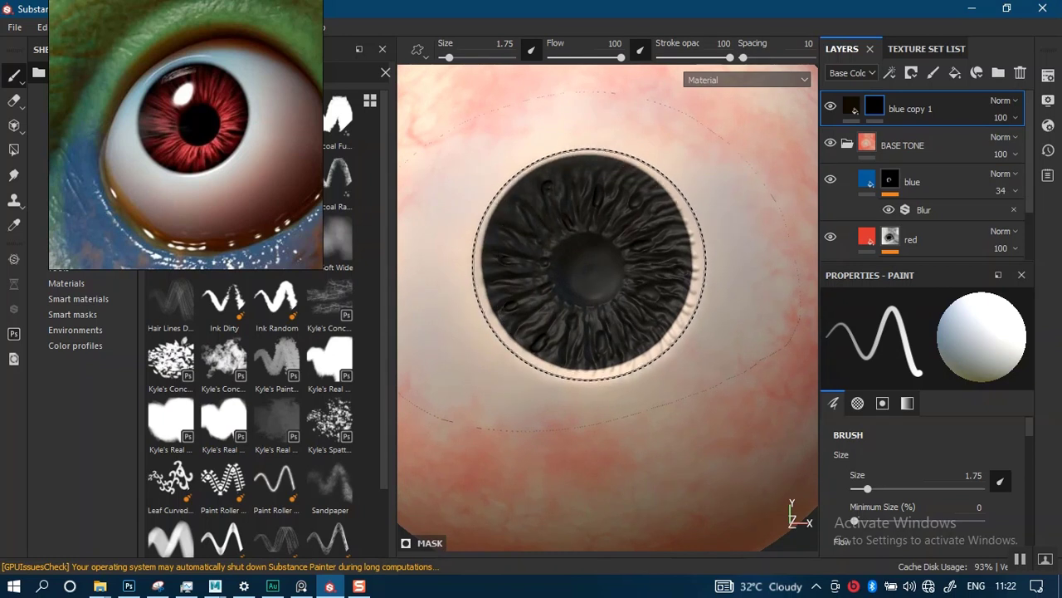
click(604, 281)
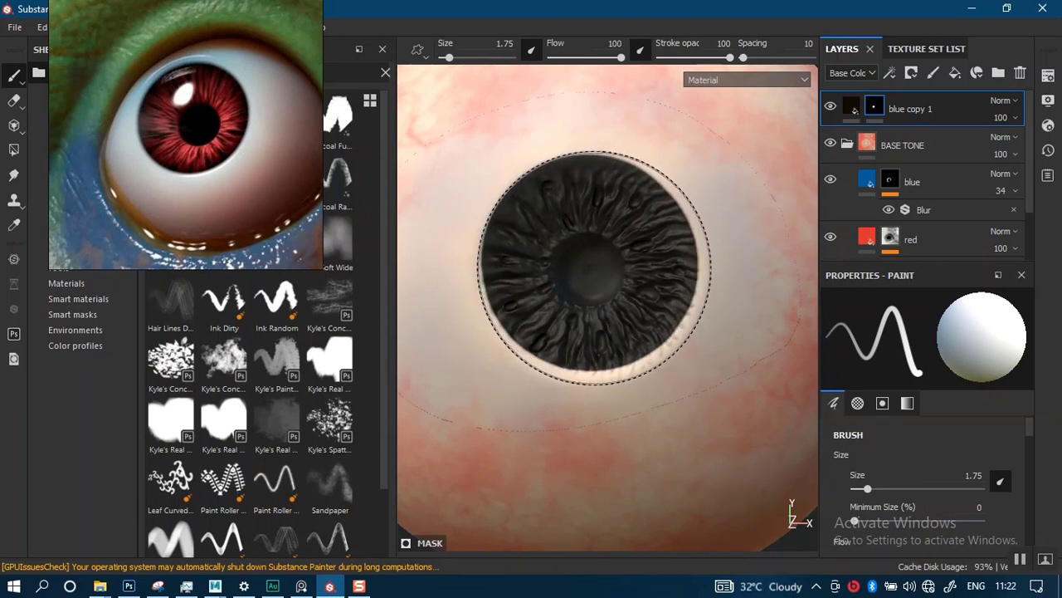
scroll(640, 329, down, 6)
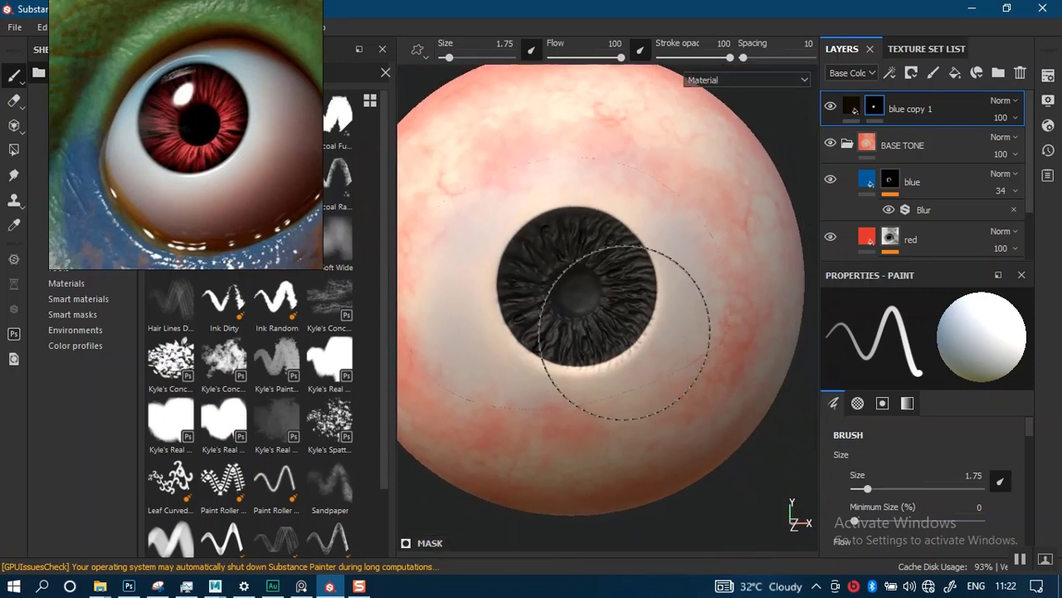
scroll(654, 311, up, 6)
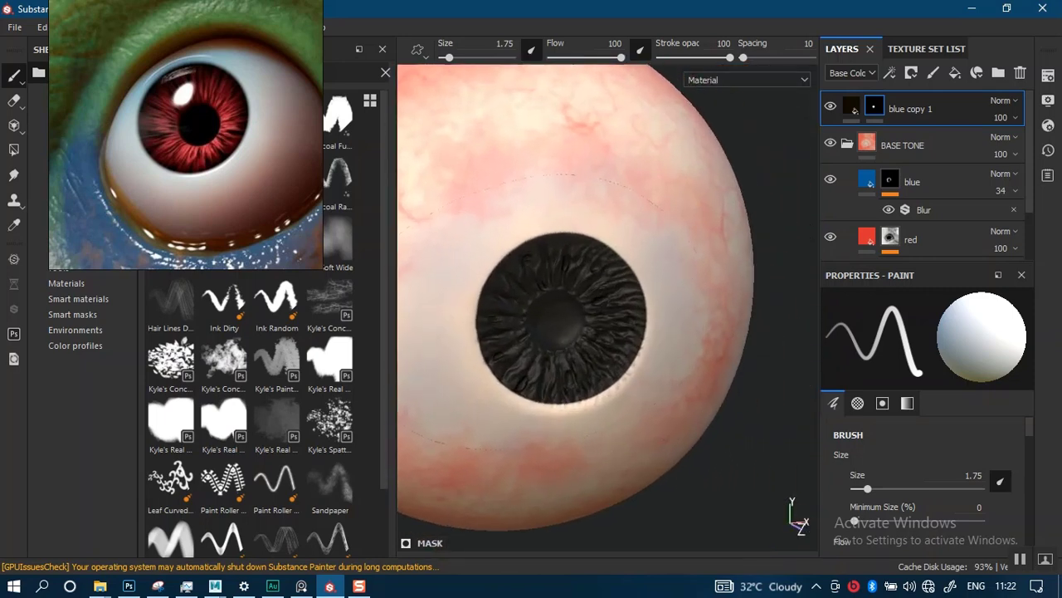
alt+drag(635, 409, 622, 367)
alt+middle_drag(622, 367, 577, 389)
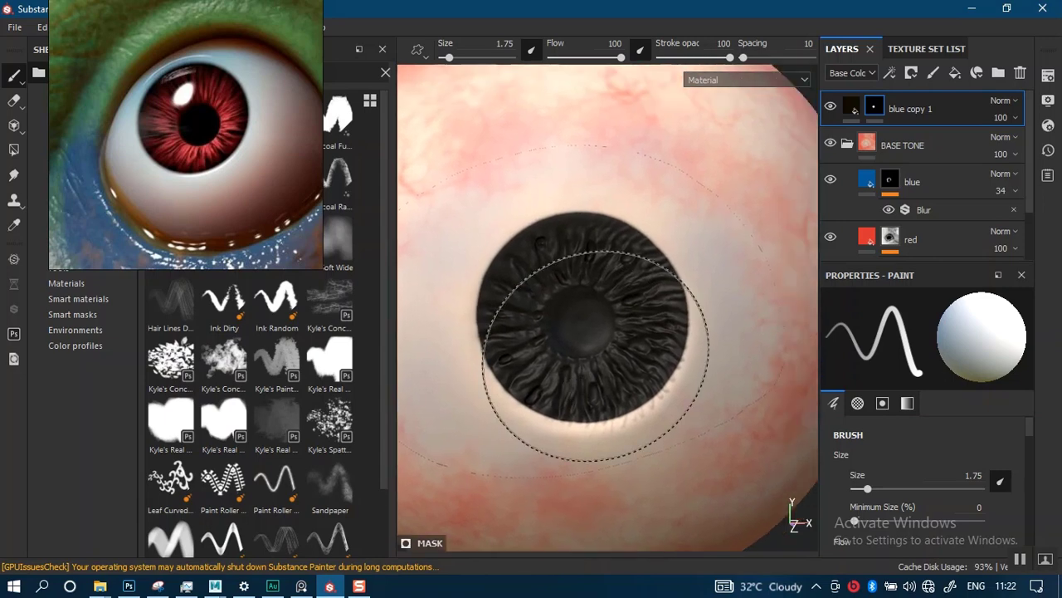
Reduce the brush size to 0.27 and touch up the dark mask along the lower edge of the iris
alt+right_drag(582, 329, 583, 368)
alt+drag(583, 367, 590, 354)
alt+right_drag(590, 354, 595, 401)
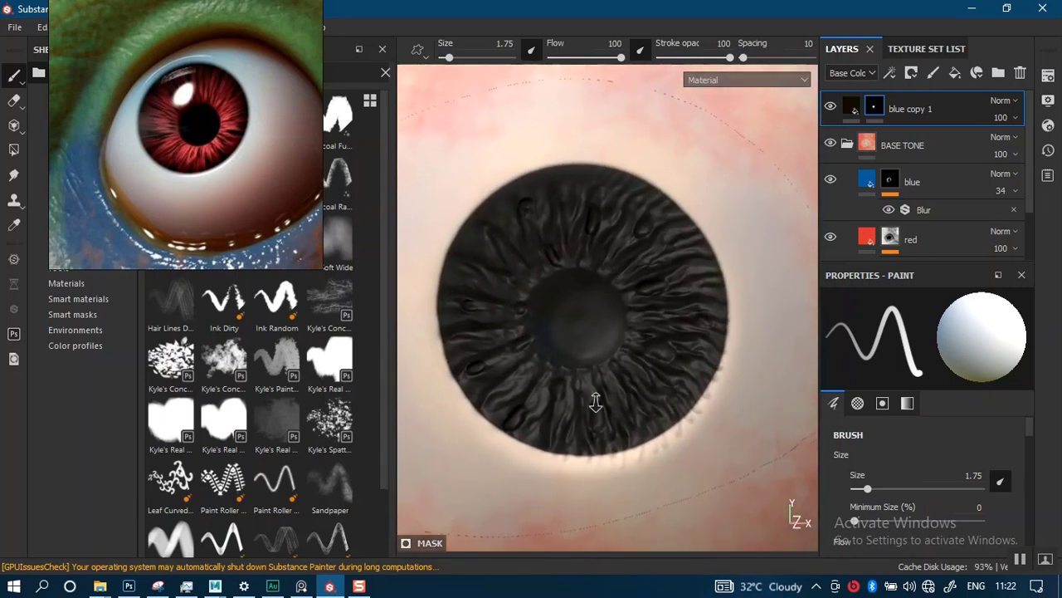
mouse_move(595, 401)
alt+mouse_down()
mouse_move(596, 292)
mouse_move(609, 277)
mouse_move(636, 297)
mouse_move(588, 341)
alt+mouse_up()
mouse_move(587, 342)
ctrl+right_down()
mouse_move(572, 341)
mouse_move(585, 339)
ctrl+right_up()
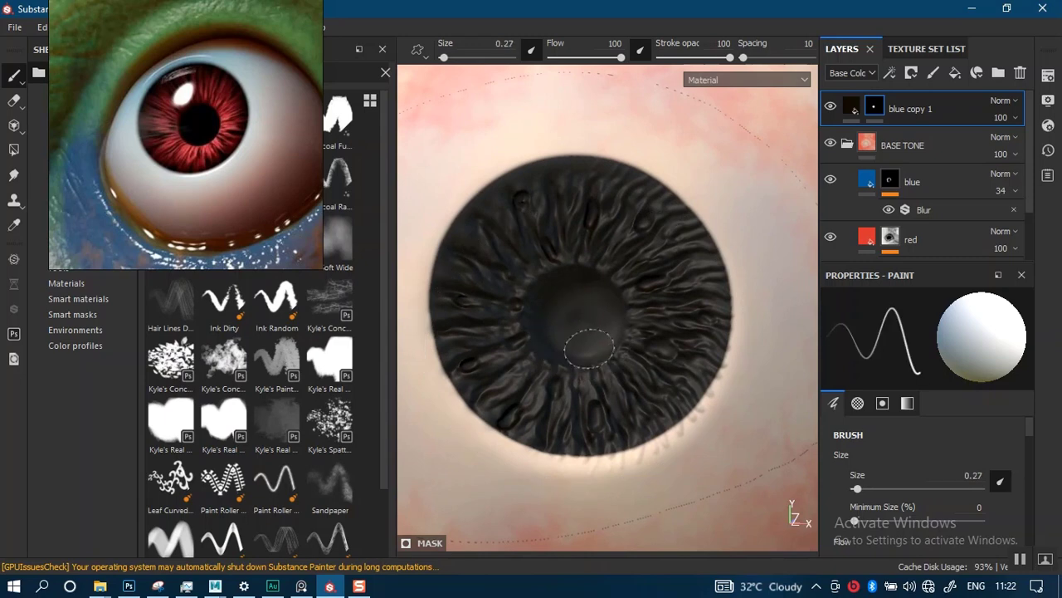
alt+right_drag(600, 395, 635, 423)
alt+drag(636, 423, 599, 455)
alt+right_drag(599, 455, 652, 443)
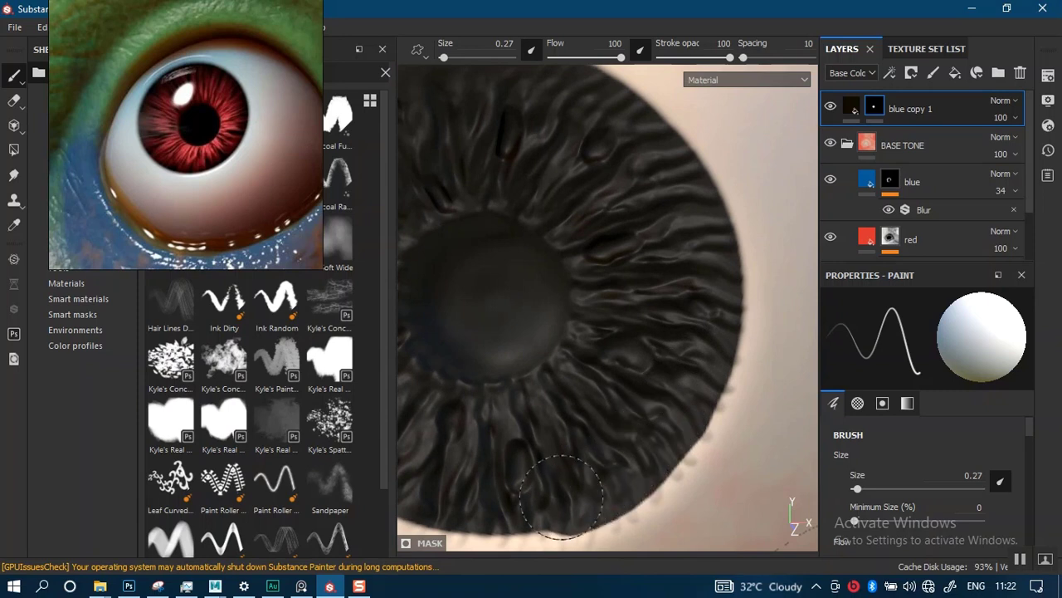
drag(562, 497, 559, 488)
alt+middle_drag(560, 488, 660, 412)
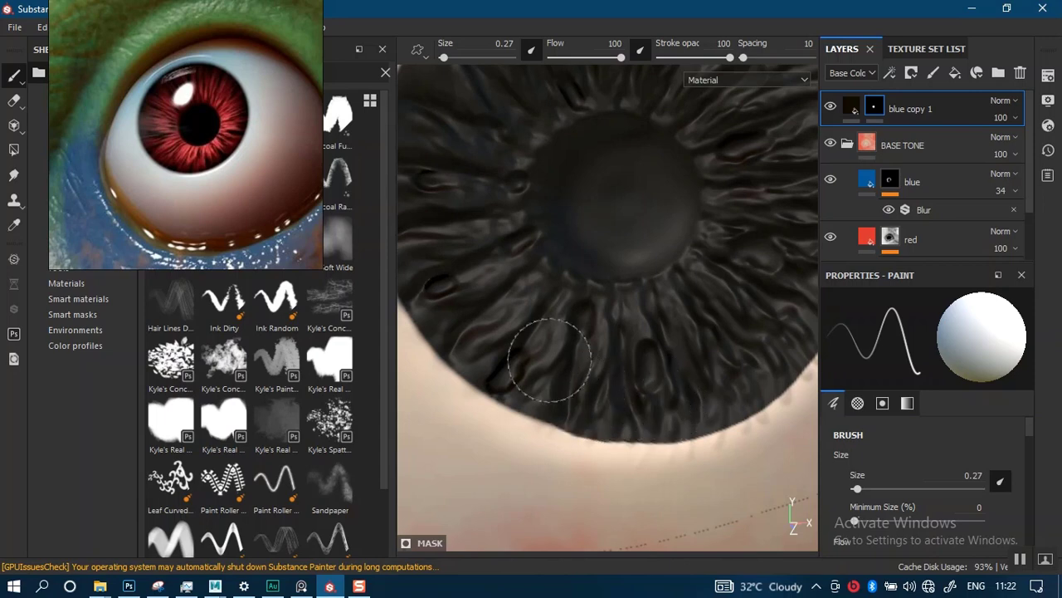
Examine the dark iris from several angles and distances, checking the mask edge against the surrounding eyeball
scroll(633, 221, down, 4)
alt+drag(702, 355, 605, 344)
alt+right_drag(605, 343, 644, 452)
alt+middle_drag(593, 349, 635, 314)
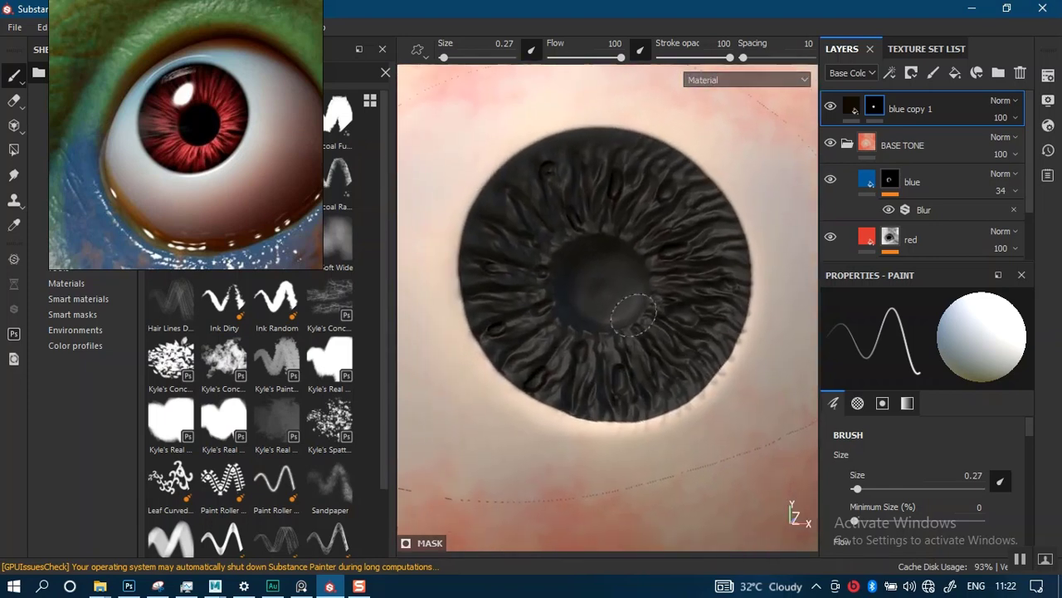
alt+right_drag(634, 314, 593, 432)
mouse_move(592, 431)
alt+mouse_down()
mouse_move(576, 418)
mouse_move(603, 481)
alt+mouse_up()
alt+middle_drag(603, 482, 583, 521)
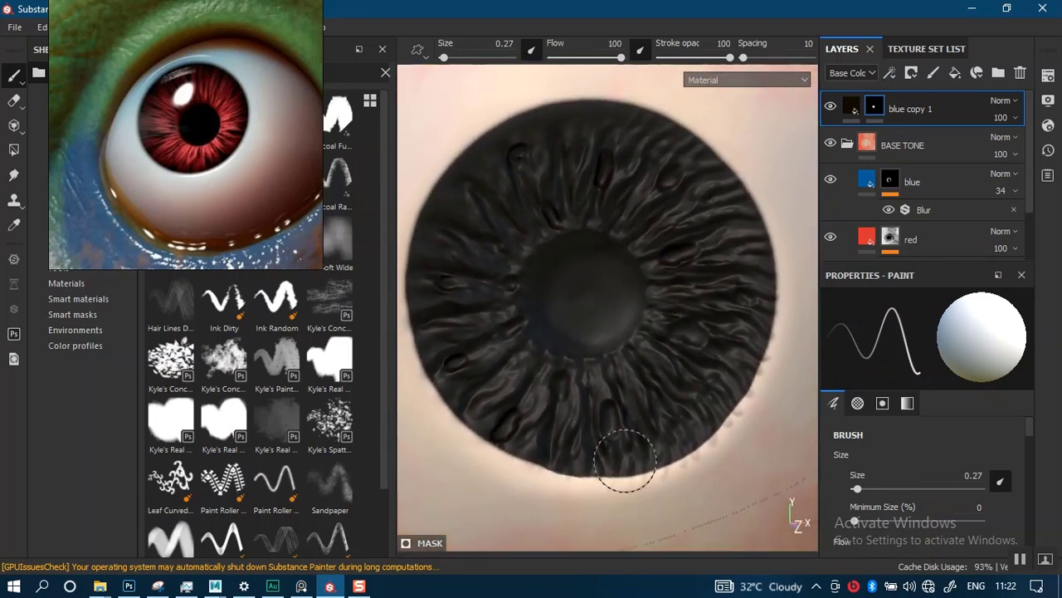
alt+right_drag(637, 437, 639, 257)
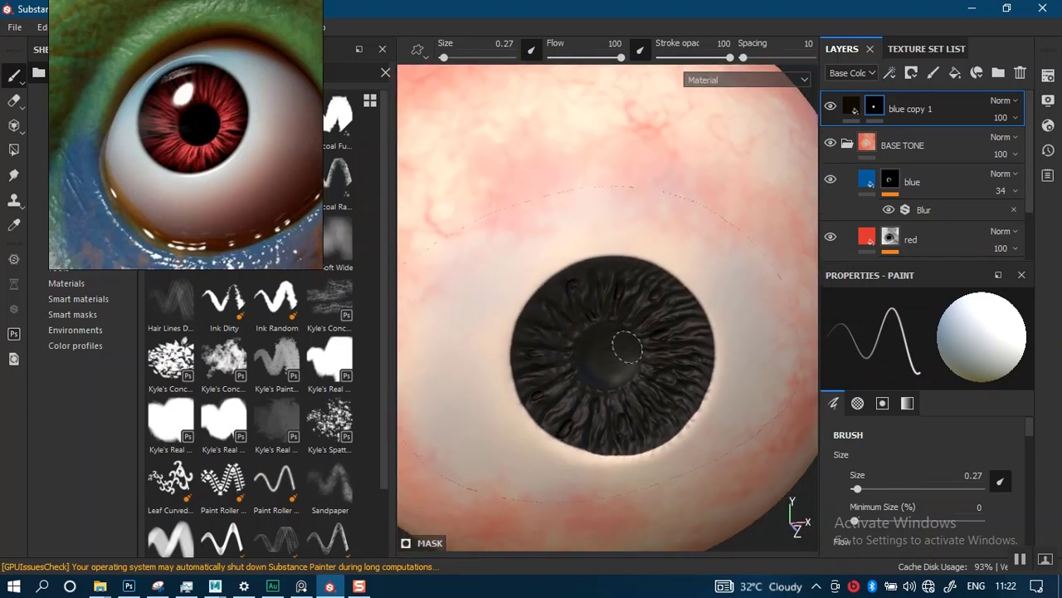
alt+right_drag(627, 347, 629, 379)
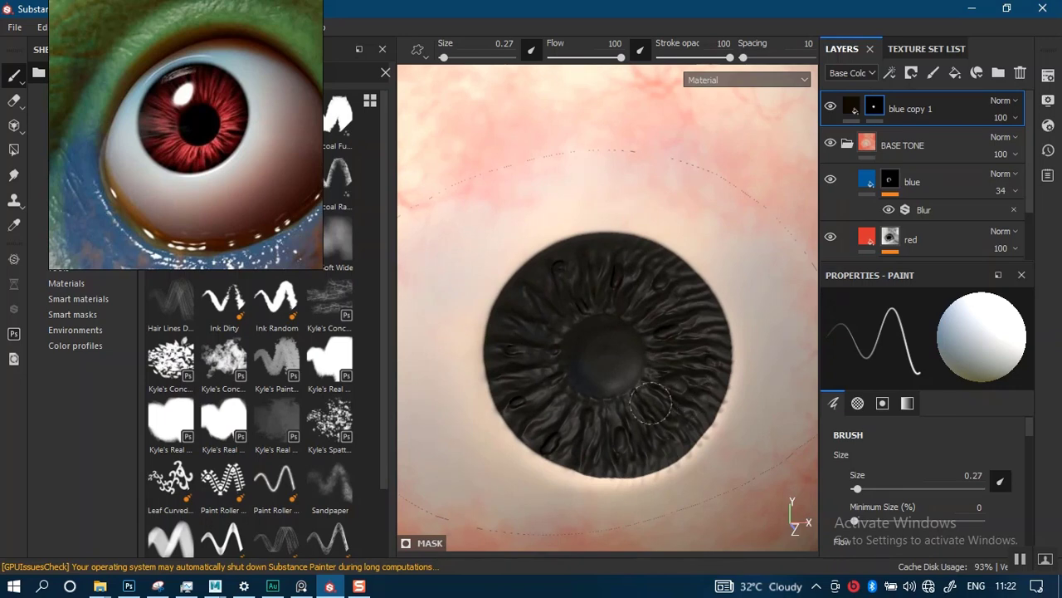
alt+right_drag(631, 349, 632, 369)
alt+drag(633, 369, 666, 307)
alt+middle_drag(654, 315, 623, 344)
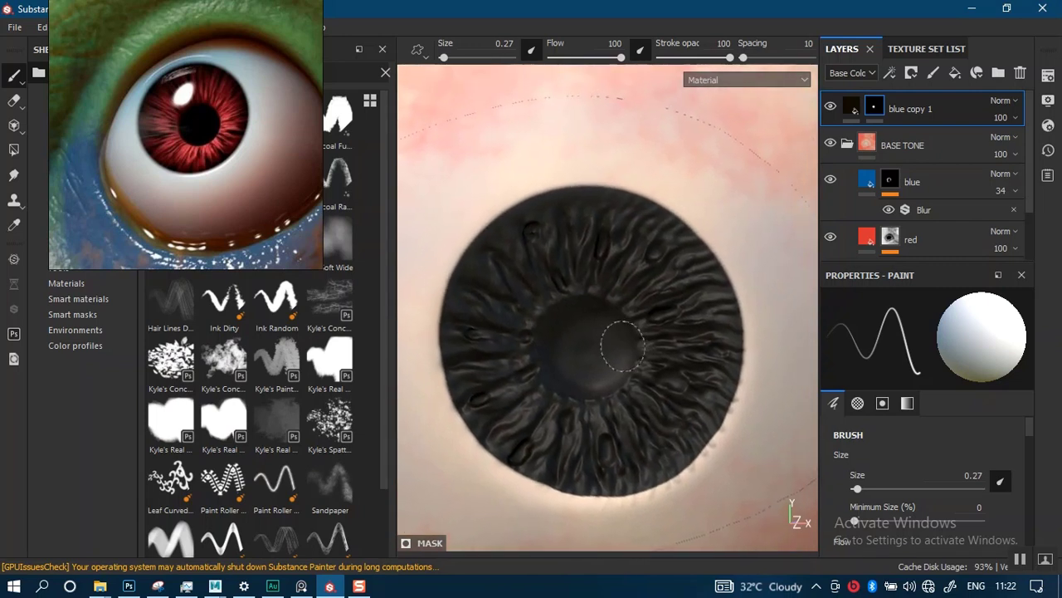
mouse_move(616, 345)
alt+mouse_down()
mouse_move(635, 327)
mouse_move(622, 322)
mouse_move(642, 288)
mouse_move(636, 239)
mouse_move(635, 301)
mouse_move(670, 279)
alt+mouse_up()
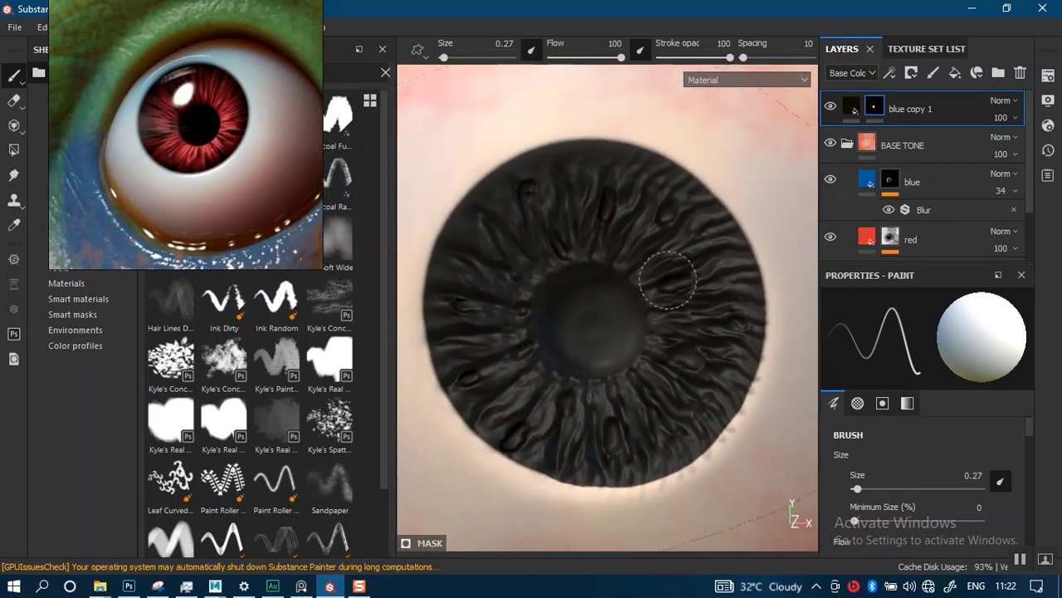
Add a Blur filter to the dark iris layer's mask and set its blur intensity to 1.03
right_click(871, 109)
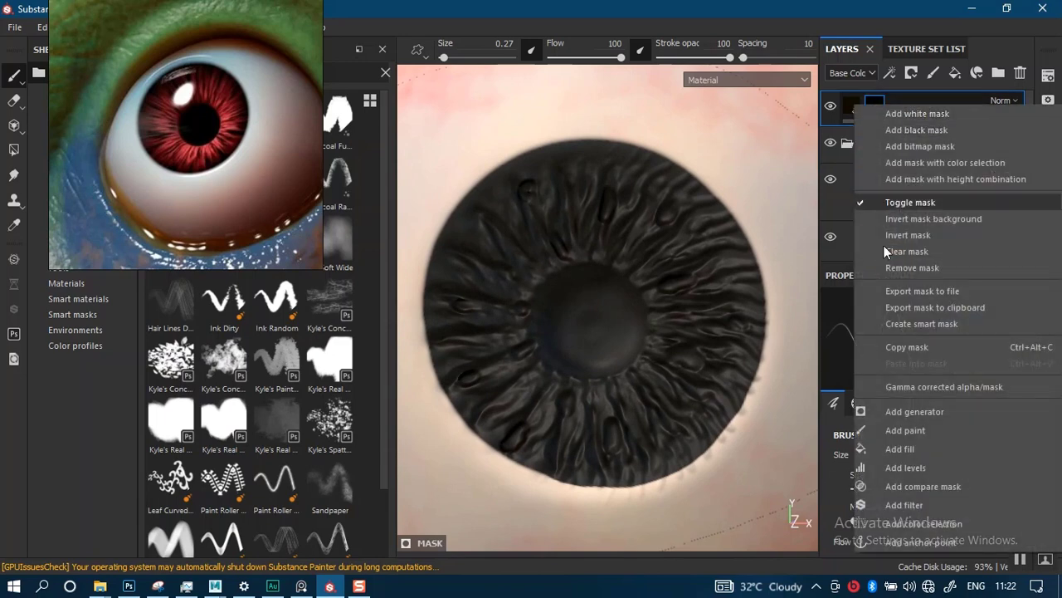
click(911, 508)
click(922, 332)
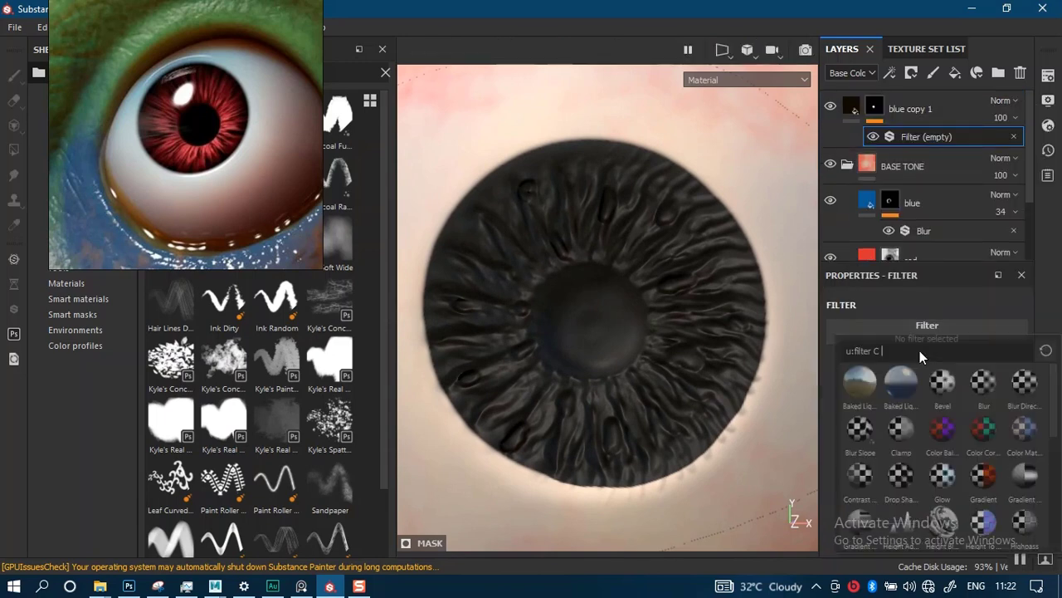
click(983, 383)
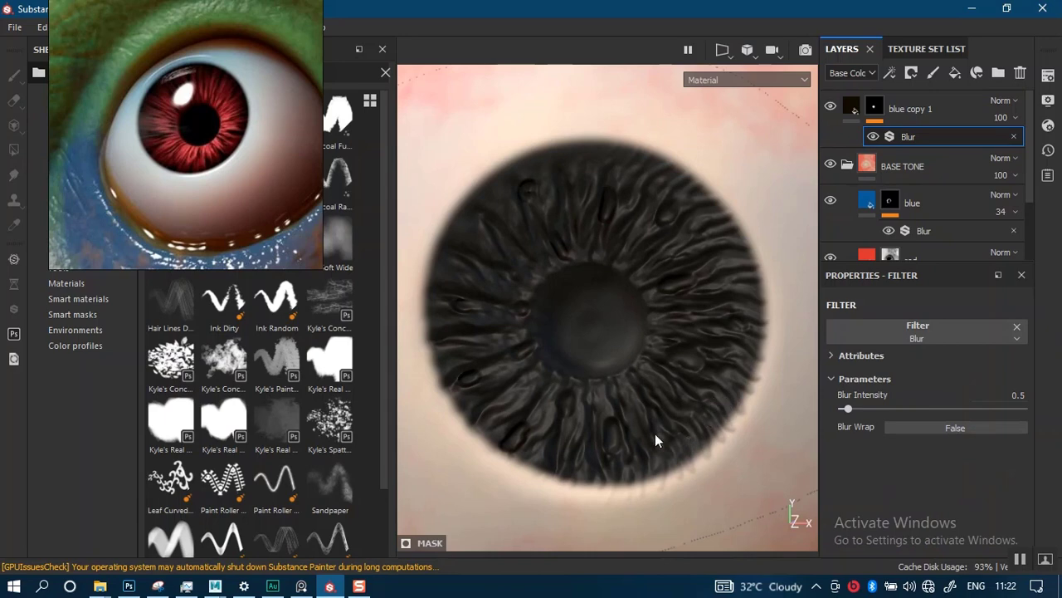
scroll(664, 349, down, 3)
alt+right_drag(660, 422, 699, 455)
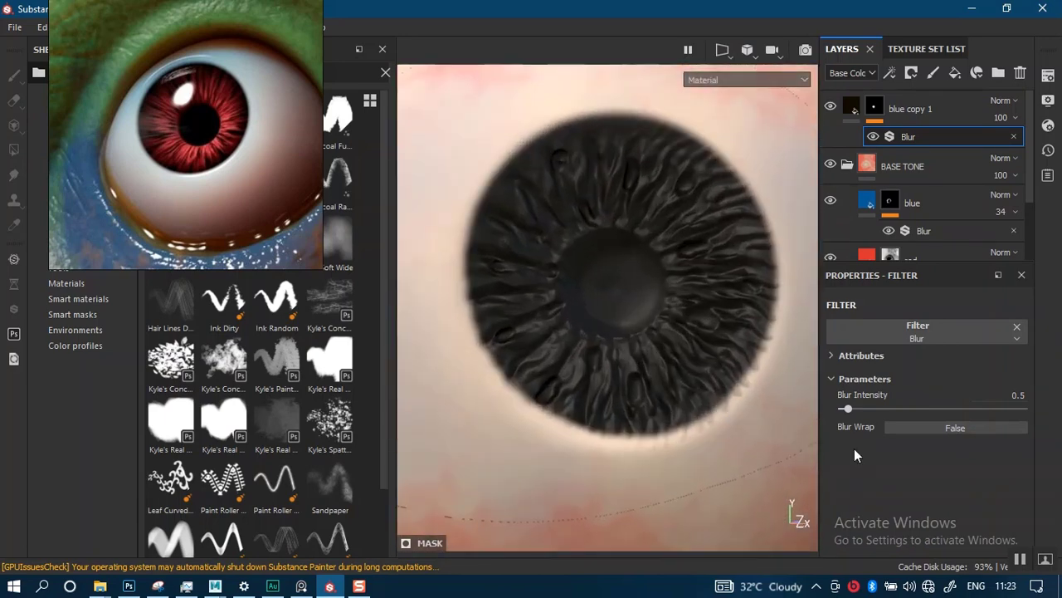
click(857, 410)
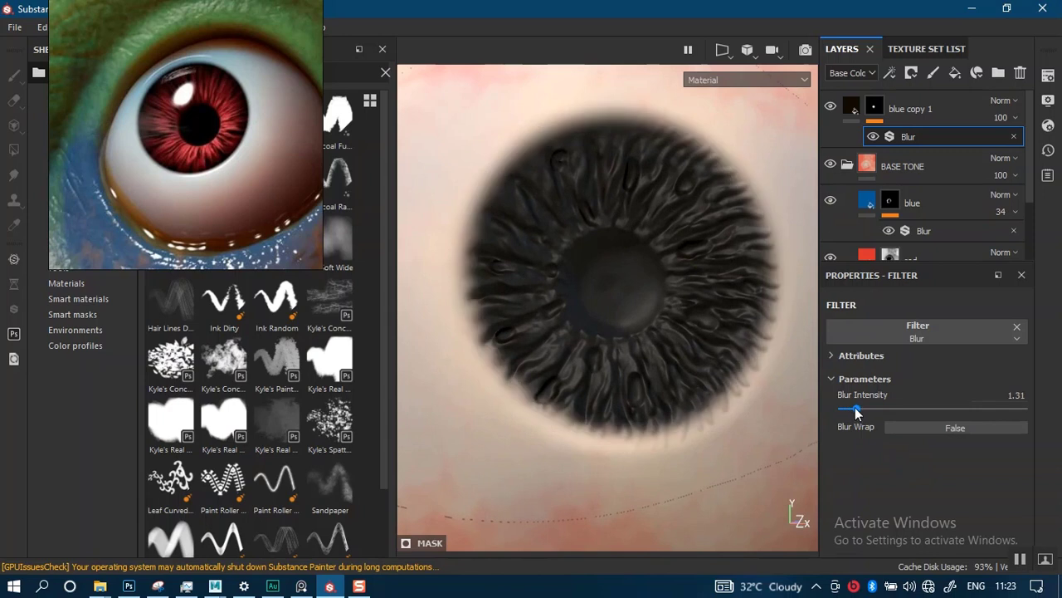
click(854, 407)
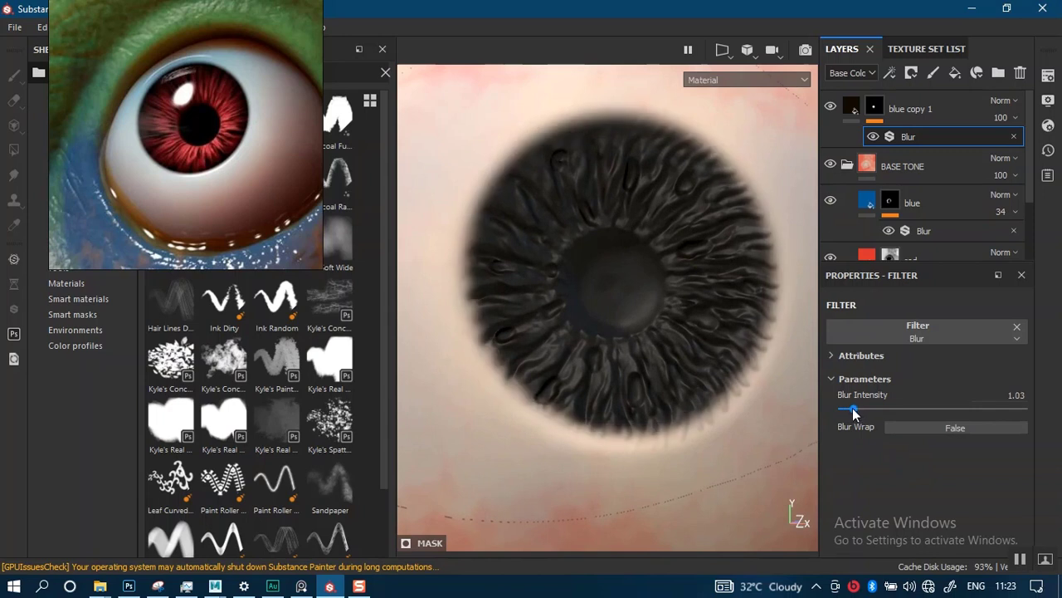
alt+right_drag(715, 288, 654, 273)
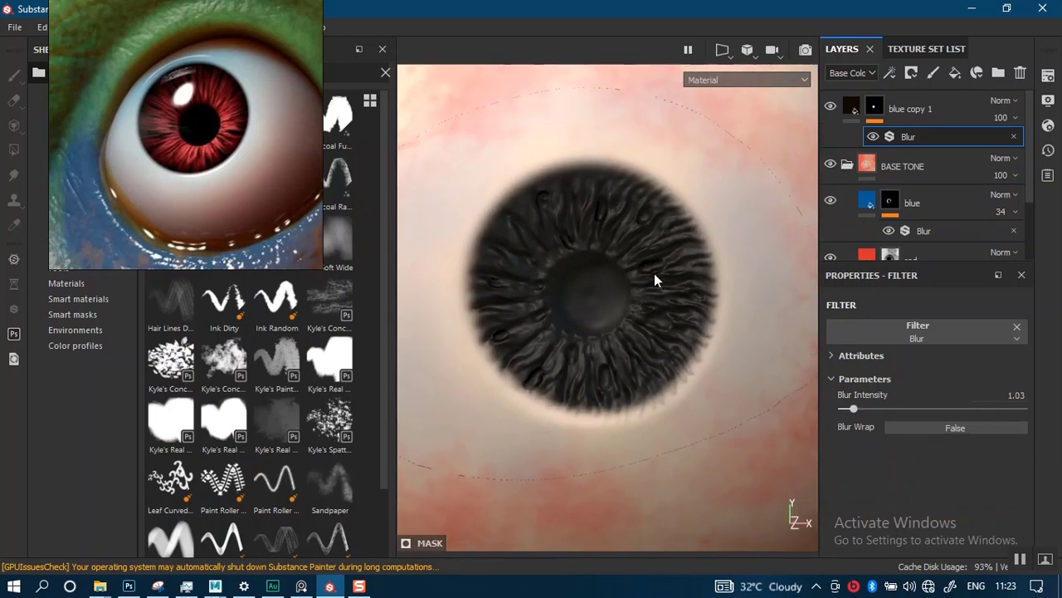
Duplicate the dark iris layer and give the copy a fresh black mask
click(903, 114)
key(ctrl+d)
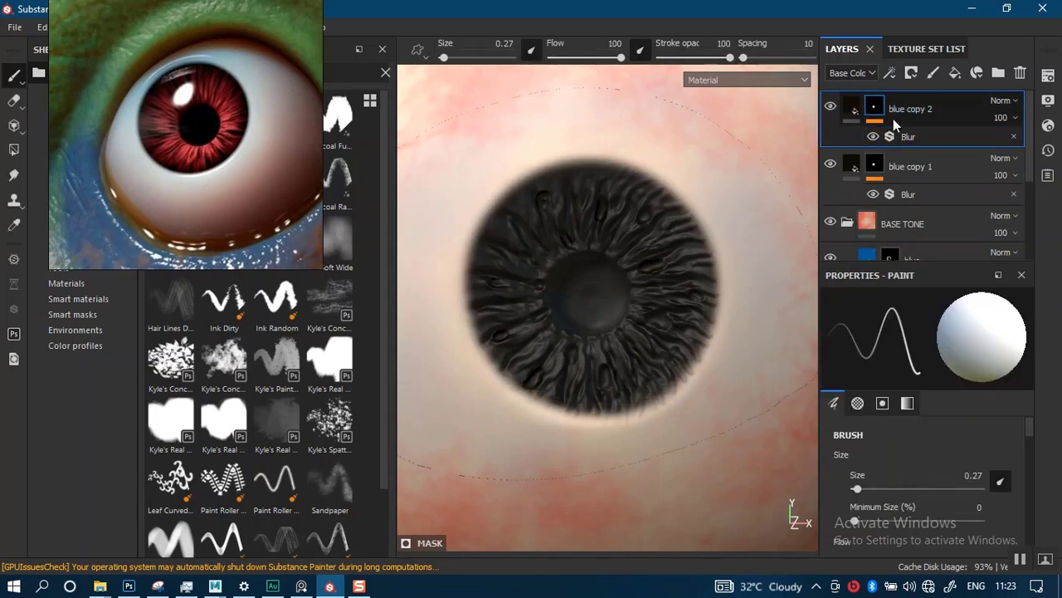
right_click(874, 114)
click(887, 134)
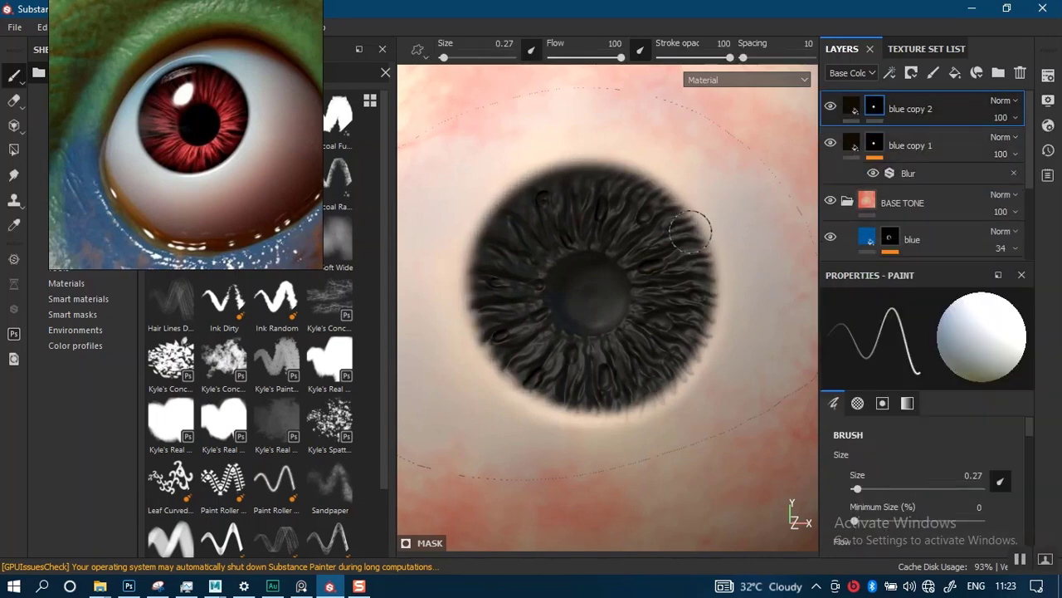
alt+right_drag(589, 316, 590, 330)
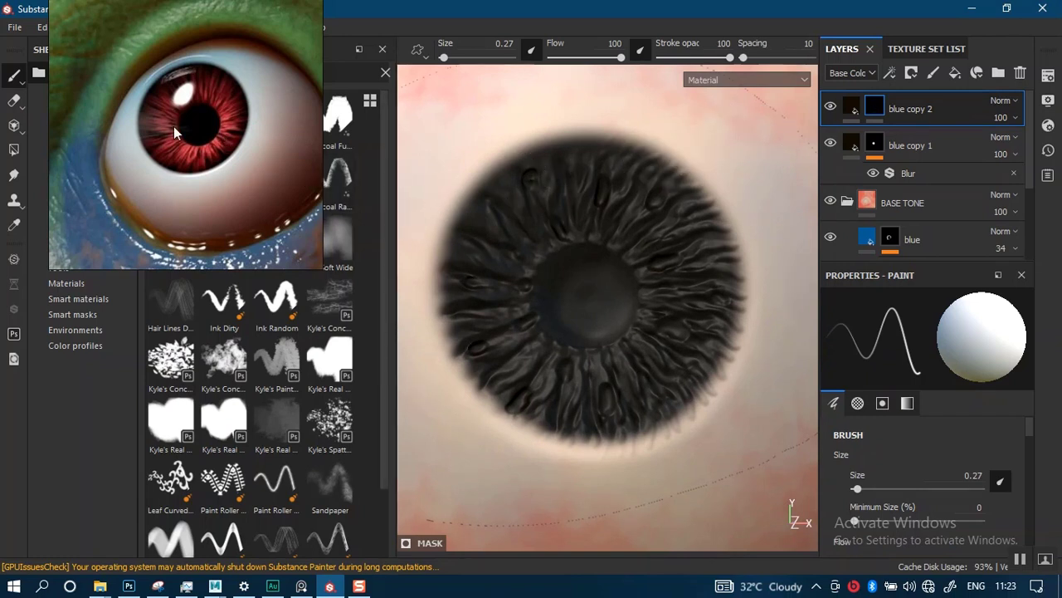
Set the duplicated layer's base color to a dark red (R 0.068, G 0.001, B 0.004) sampled from the reference iris
scroll(187, 126, up, 3)
scroll(171, 151, down, 2)
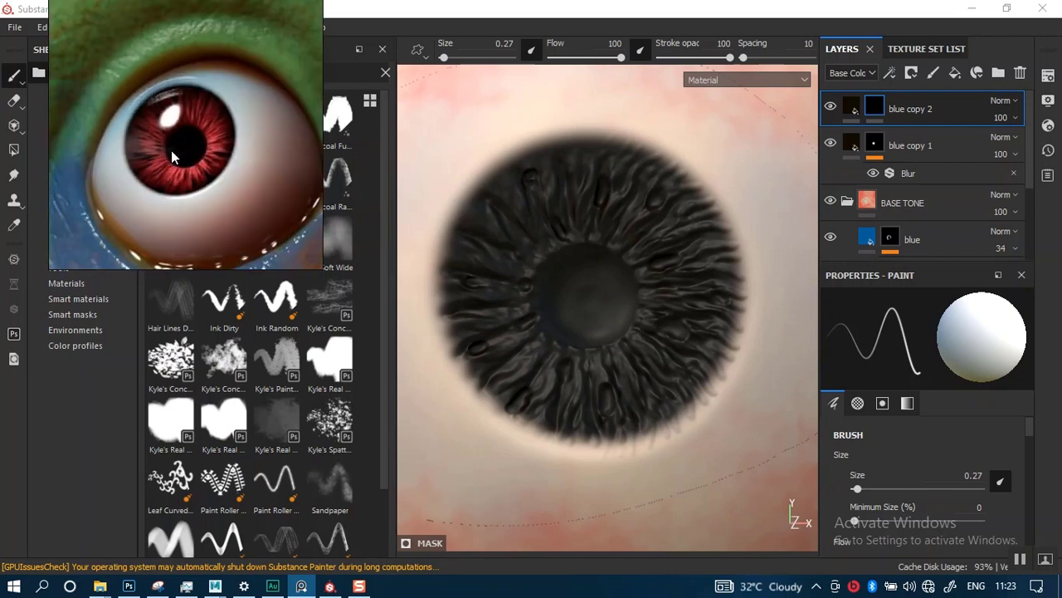
scroll(171, 150, up, 2)
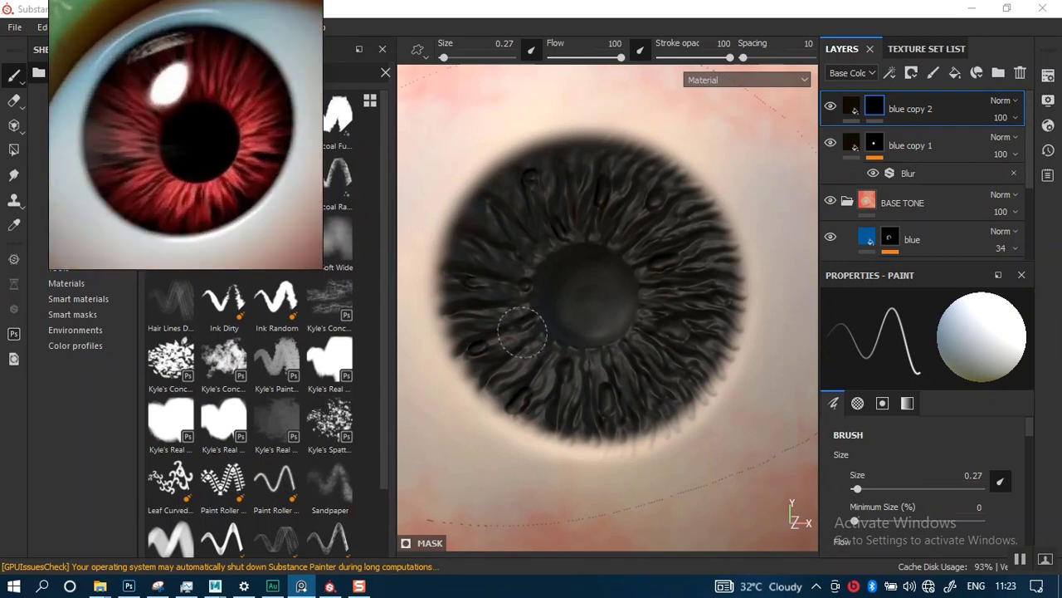
alt+right_drag(535, 387, 553, 321)
alt+middle_drag(602, 316, 615, 293)
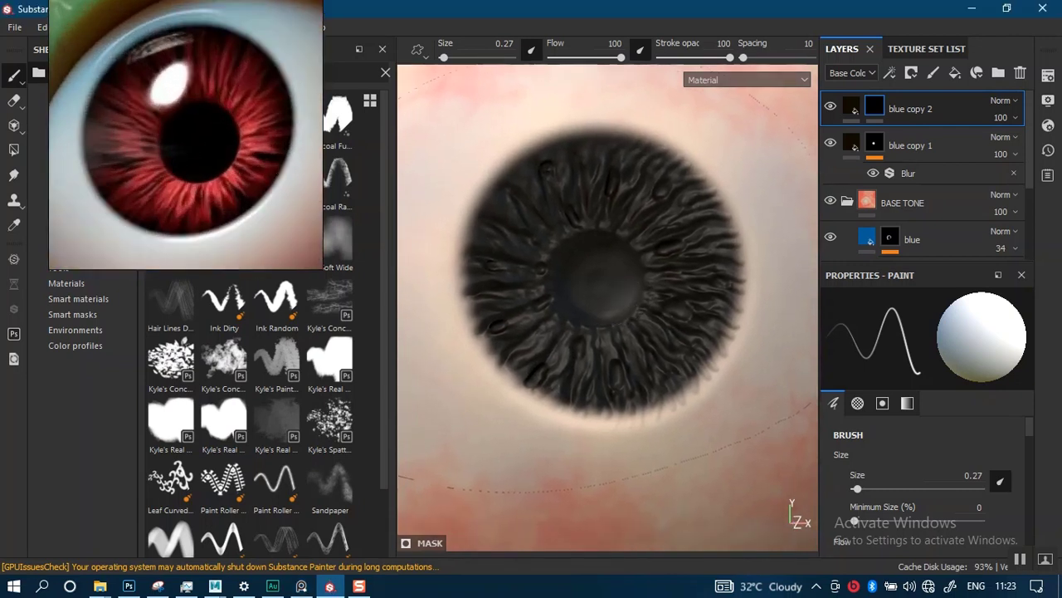
alt+drag(639, 292, 635, 293)
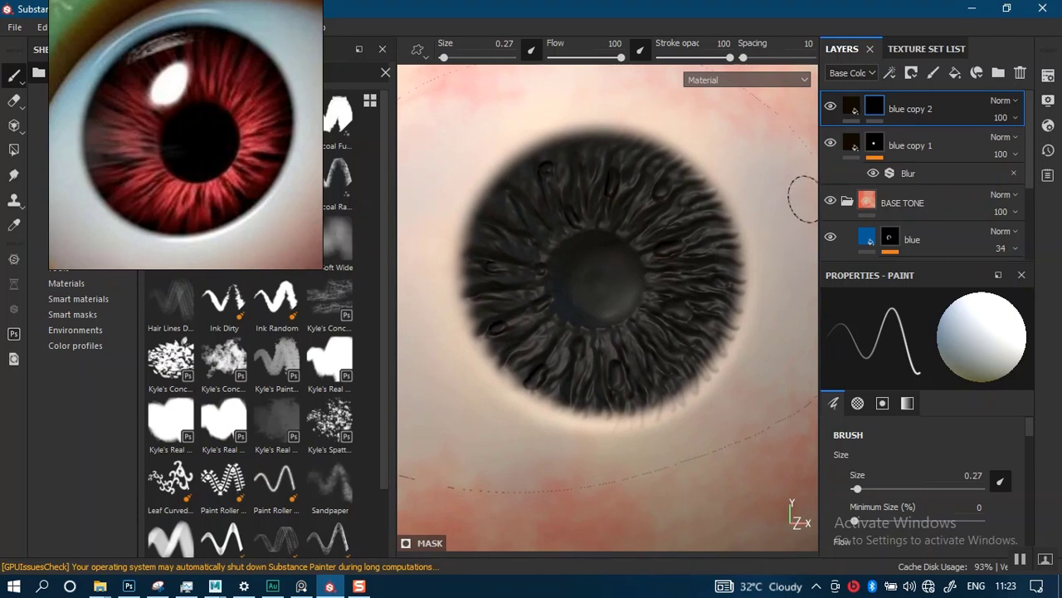
click(853, 109)
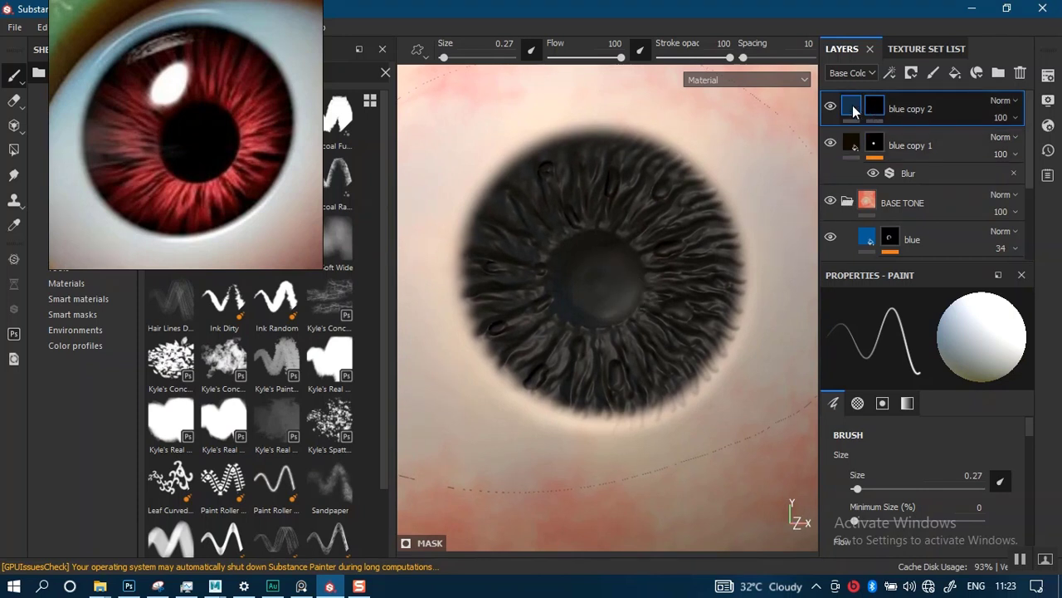
click(887, 480)
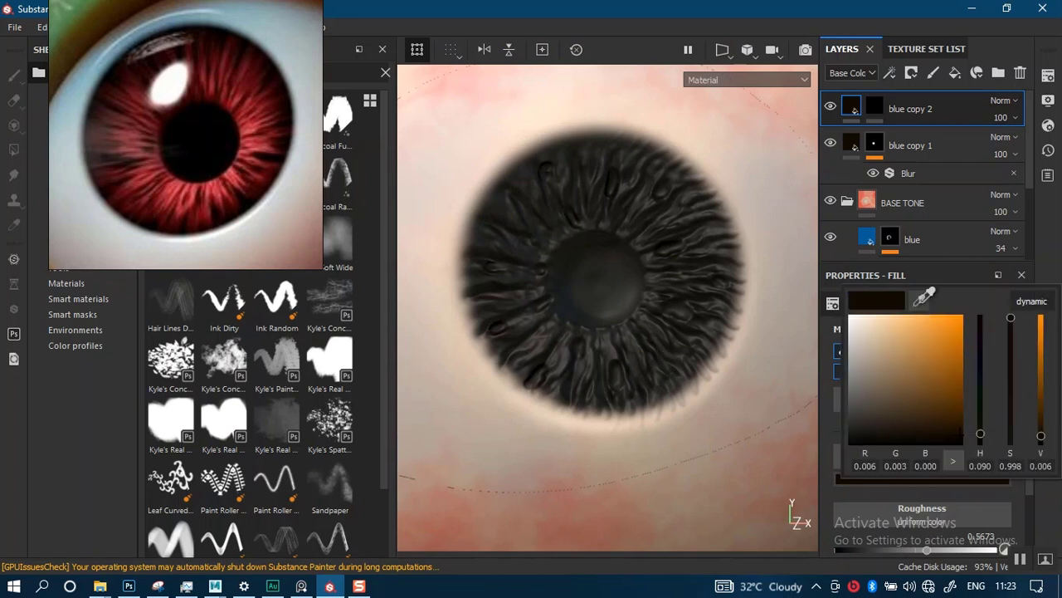
click(224, 184)
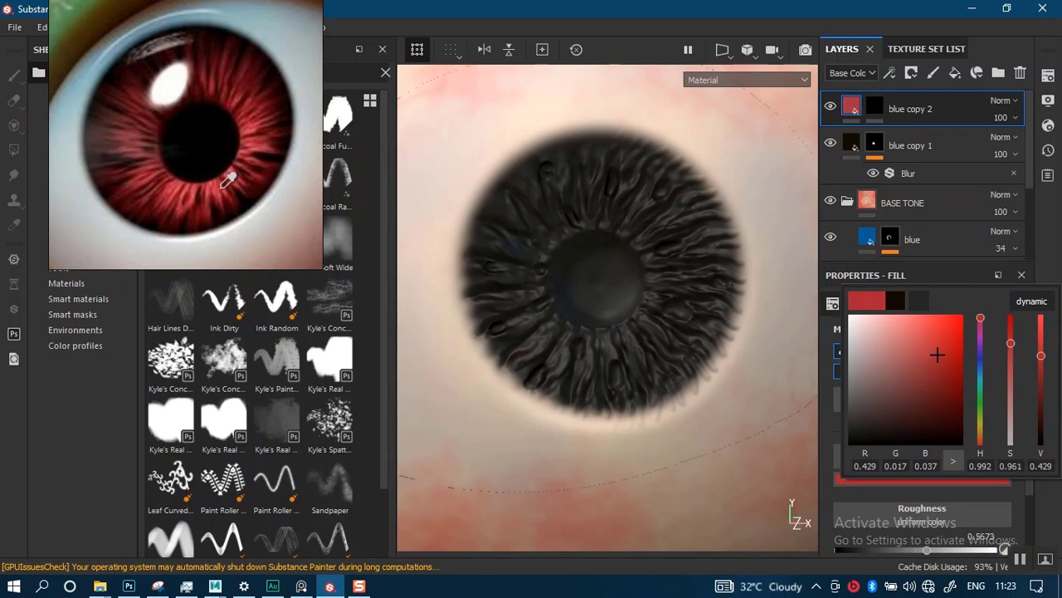
drag(221, 188, 264, 116)
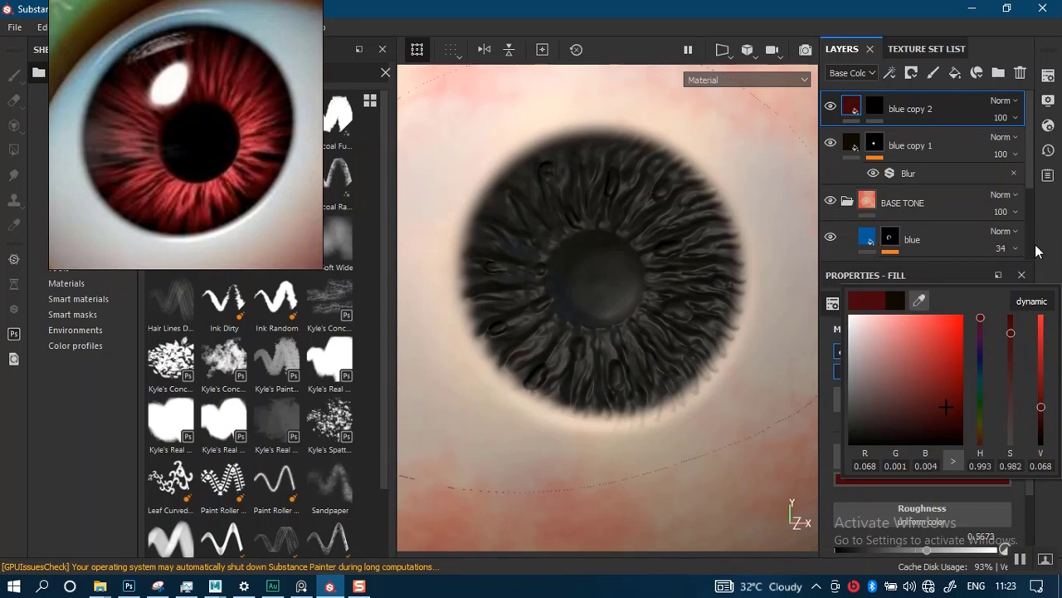
Paint dark red onto the copied layer's mask in a ring around the pupil, leaving the pupil and outer iris rim dark
scroll(622, 249, up, 3)
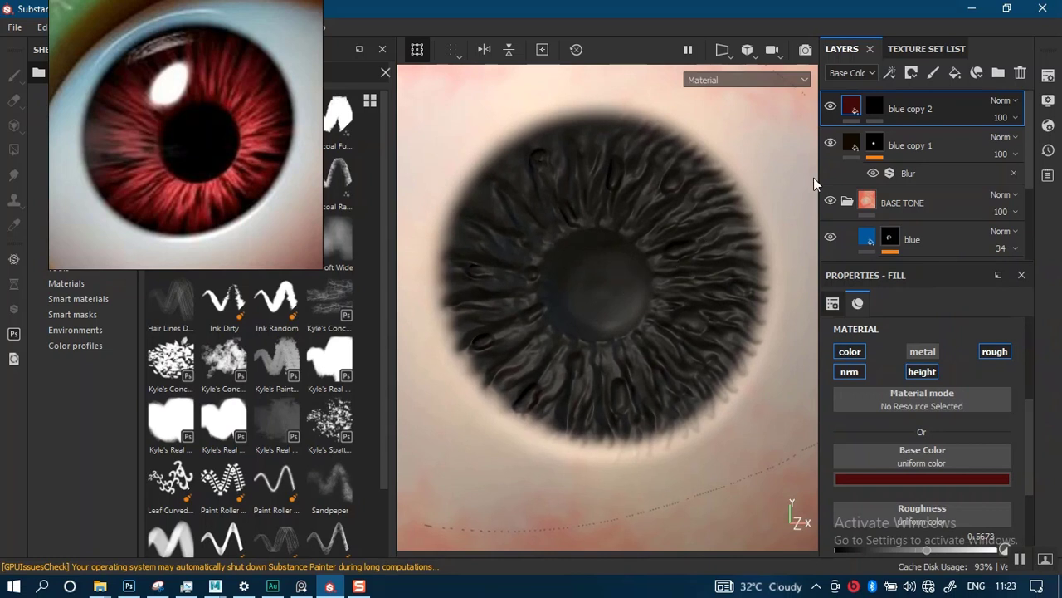
click(875, 106)
key(1)
mouse_move(560, 208)
mouse_down()
mouse_move(554, 189)
mouse_move(544, 234)
mouse_up()
scroll(552, 228, up, 2)
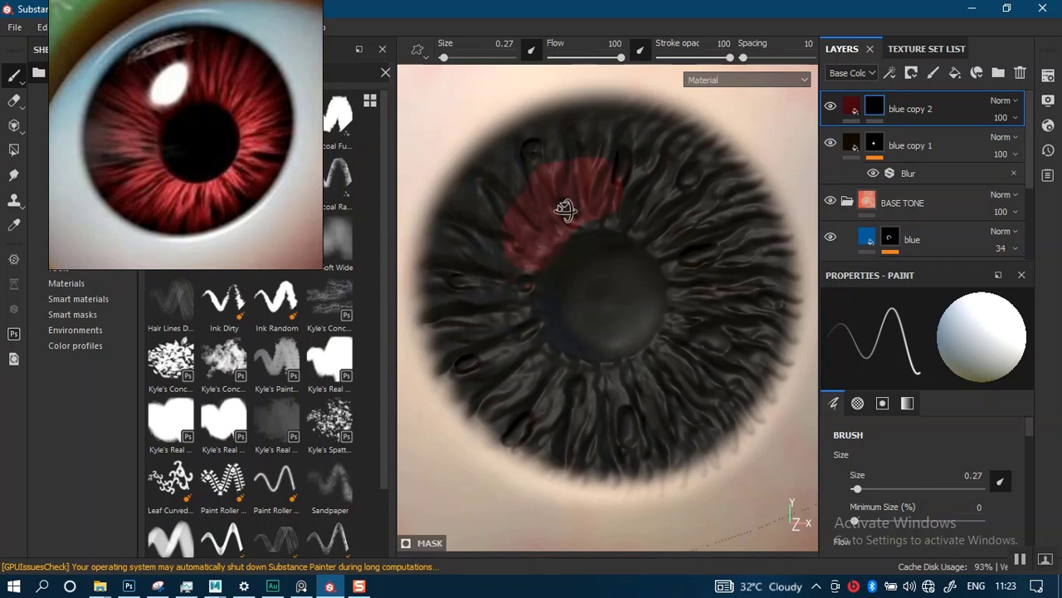
key(ctrl+z)
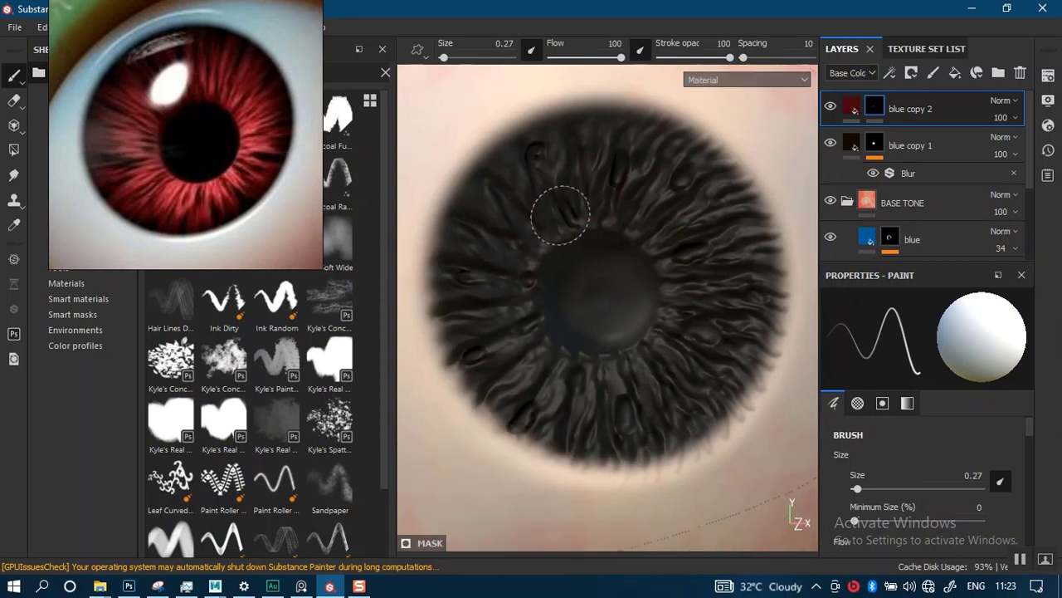
mouse_move(565, 206)
mouse_down()
mouse_move(539, 220)
mouse_move(516, 261)
mouse_move(514, 323)
mouse_move(537, 365)
mouse_move(580, 383)
mouse_move(627, 378)
mouse_move(688, 330)
mouse_move(690, 217)
mouse_move(618, 193)
mouse_move(541, 214)
mouse_move(581, 179)
mouse_move(655, 166)
mouse_move(714, 219)
mouse_move(637, 209)
mouse_move(676, 257)
mouse_move(693, 315)
mouse_move(648, 384)
mouse_move(555, 376)
mouse_move(494, 355)
mouse_move(473, 316)
mouse_move(491, 214)
mouse_move(563, 164)
mouse_move(644, 175)
mouse_up()
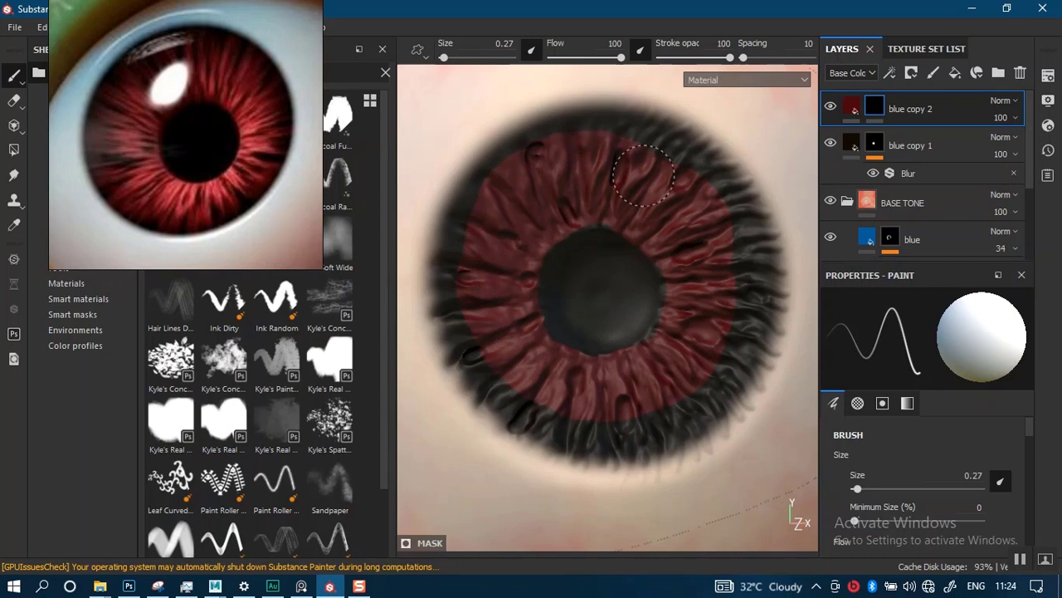
mouse_move(708, 222)
mouse_down()
mouse_move(739, 294)
mouse_move(685, 369)
mouse_move(581, 411)
mouse_move(560, 406)
mouse_up()
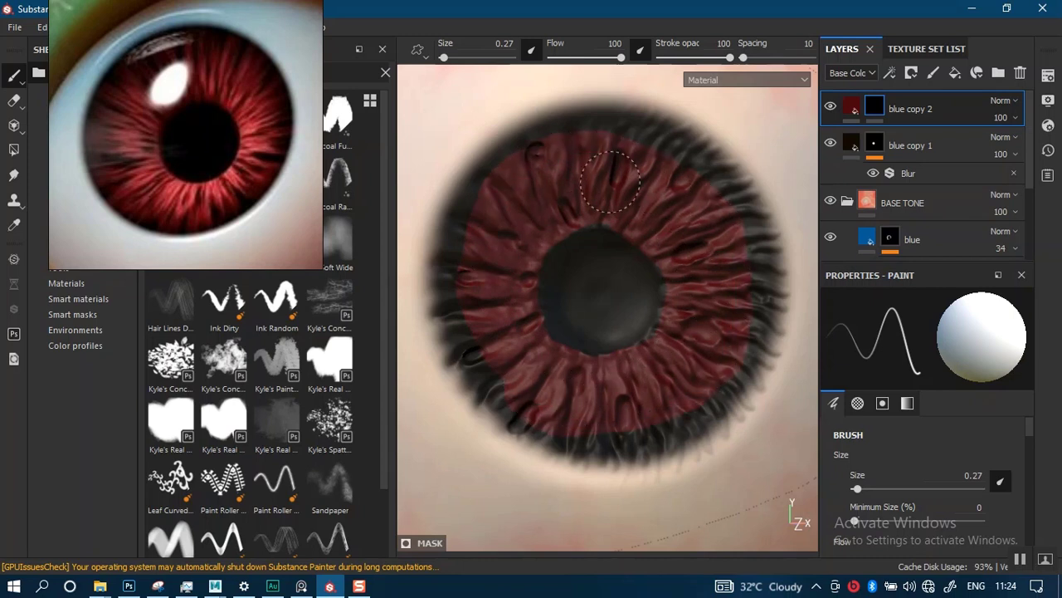
Move the reference eye image lower and set the brush alpha's hardness to 0
drag(249, 176, 220, 390)
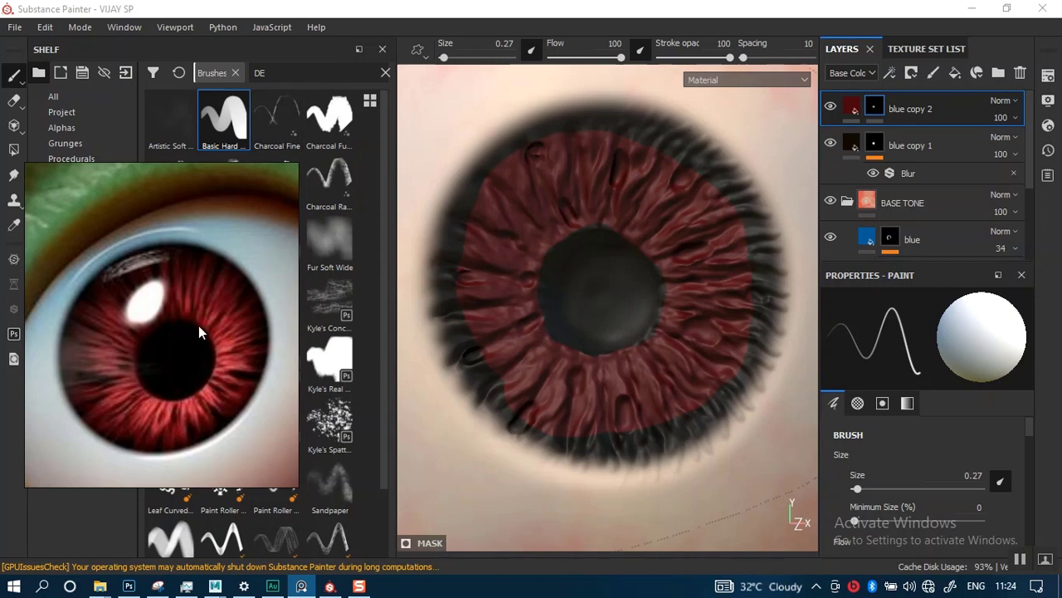
mouse_move(198, 326)
mouse_down()
mouse_move(363, 176)
mouse_move(188, 307)
mouse_up()
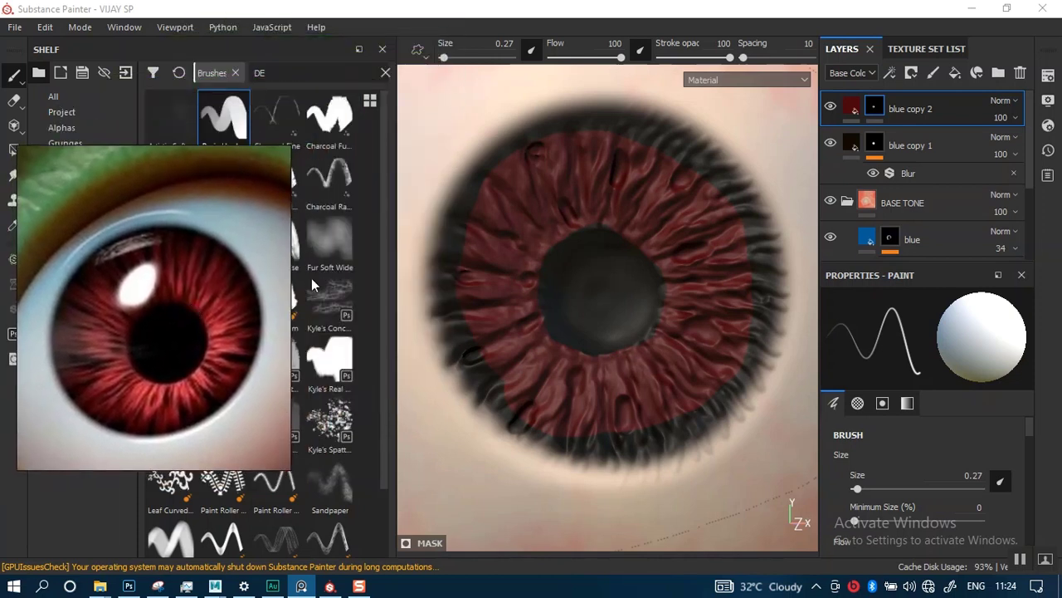
scroll(1024, 448, down, 10)
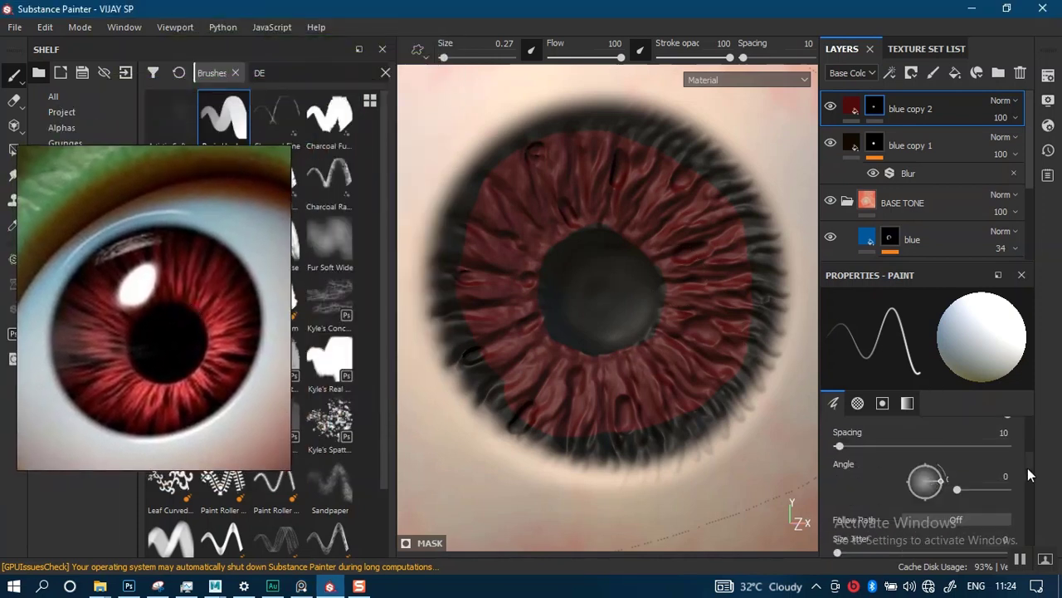
scroll(1025, 498, down, 3)
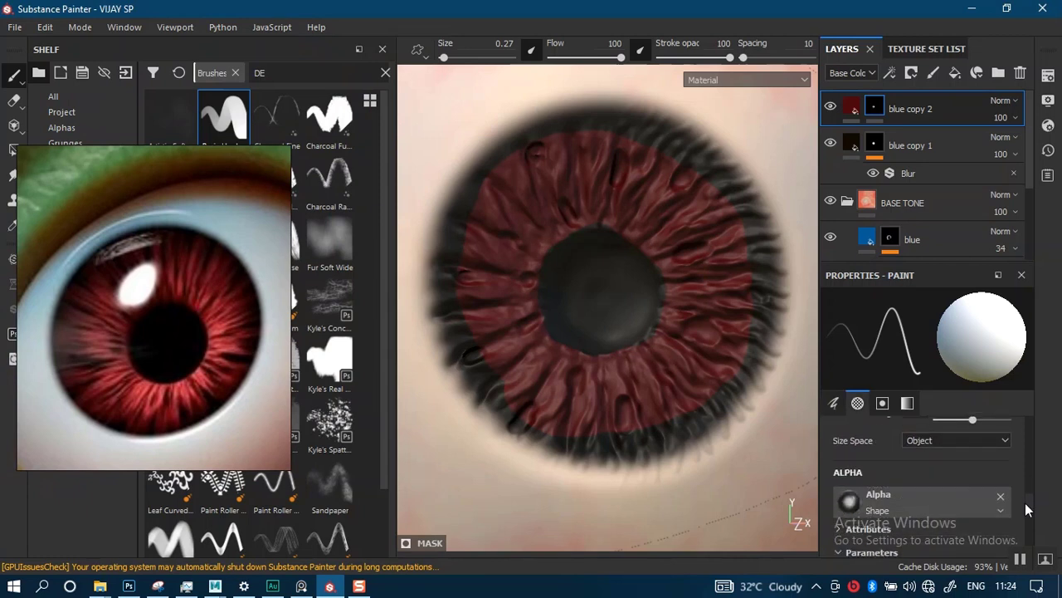
scroll(1025, 503, up, 3)
scroll(1025, 507, down, 3)
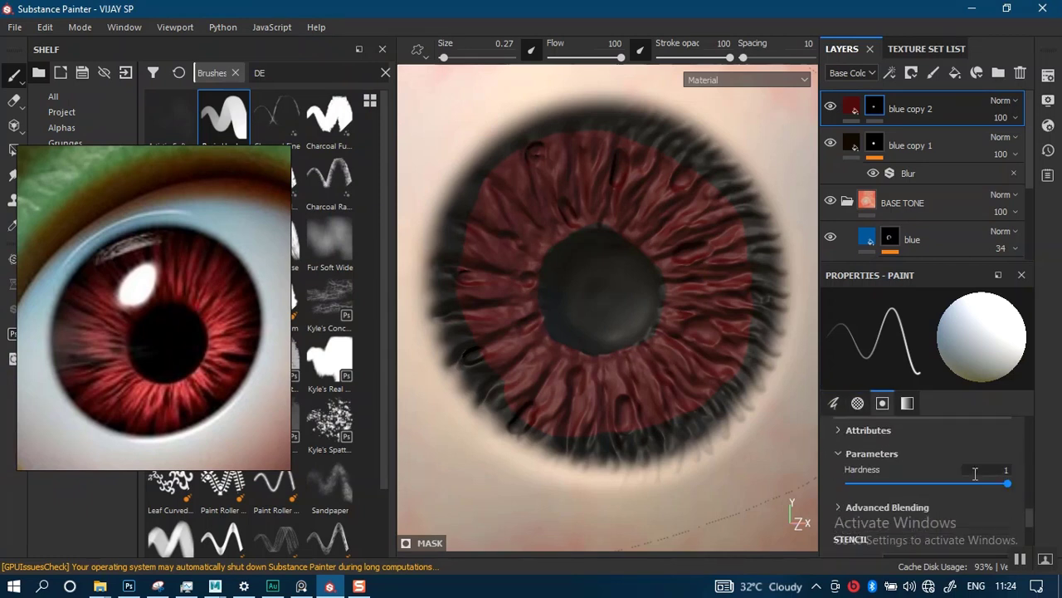
drag(1006, 483, 849, 483)
Examine the dark red iris from several distances and angles, comparing its pupil edge and outer rim with the reference eye
scroll(618, 332, up, 2)
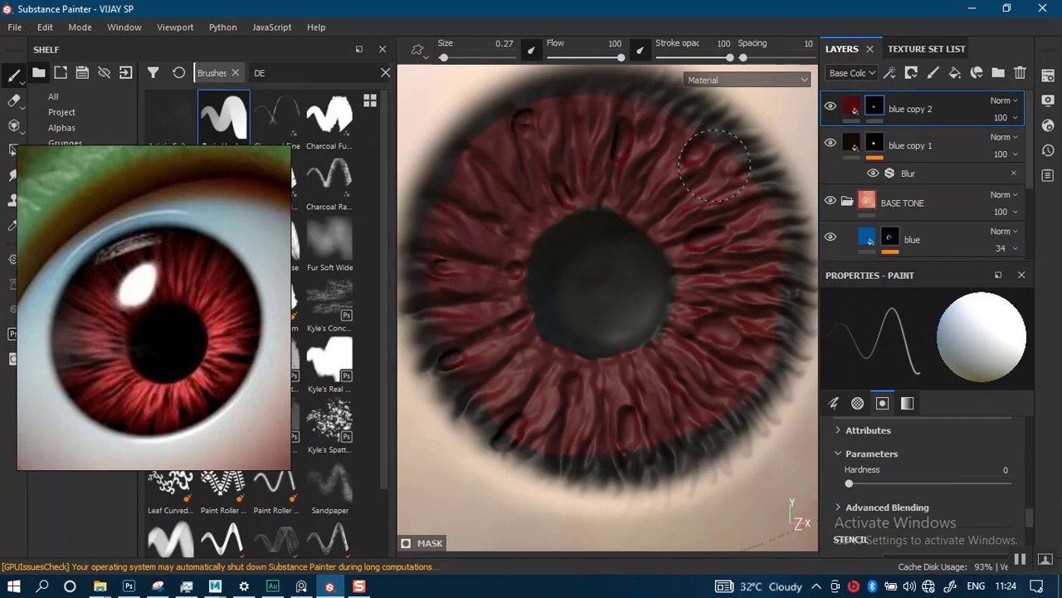
key(f)
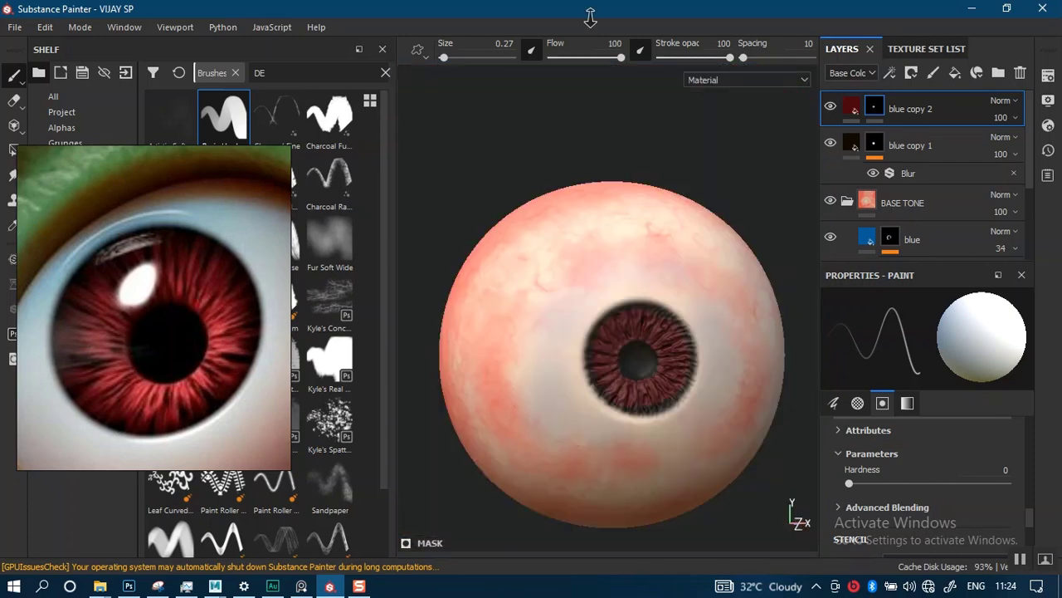
key(alt+space)
key(Escape)
alt+drag(607, 158, 615, 230)
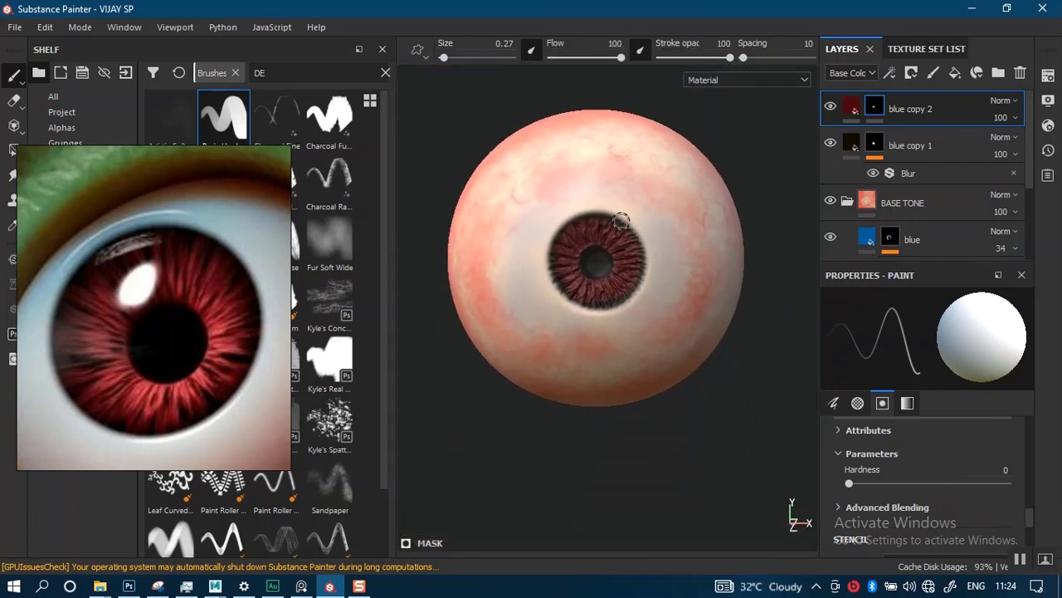
alt+right_drag(621, 218, 633, 448)
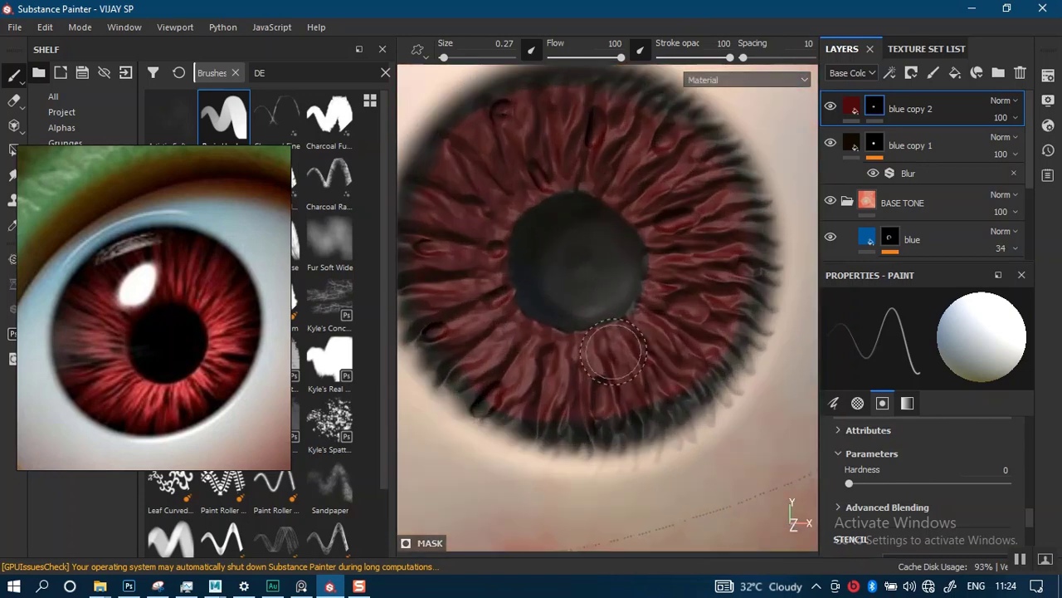
alt+middle_drag(593, 294, 588, 279)
alt+right_drag(588, 280, 597, 301)
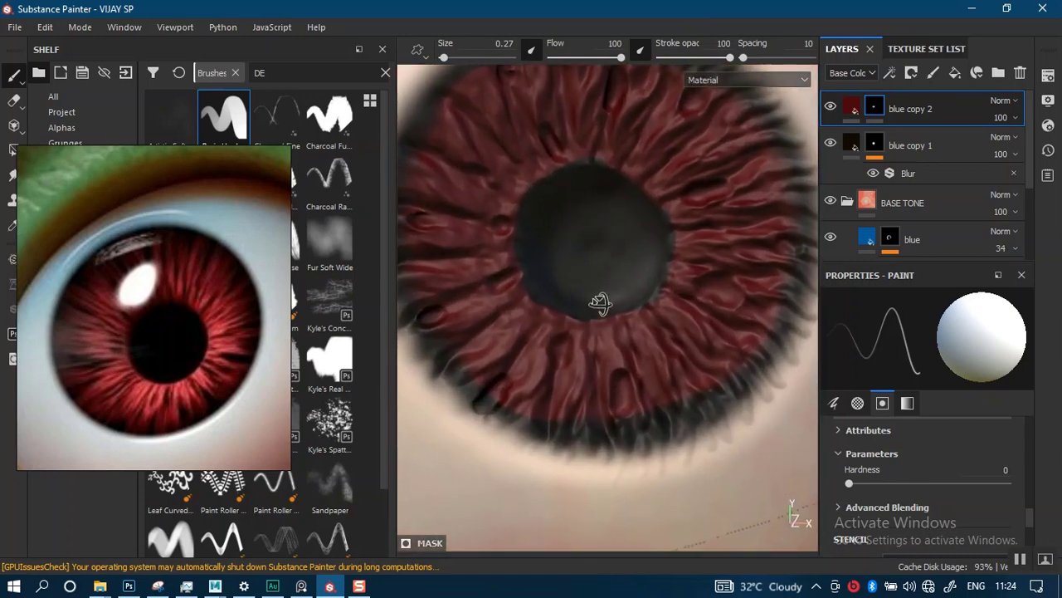
alt+middle_drag(607, 270, 598, 267)
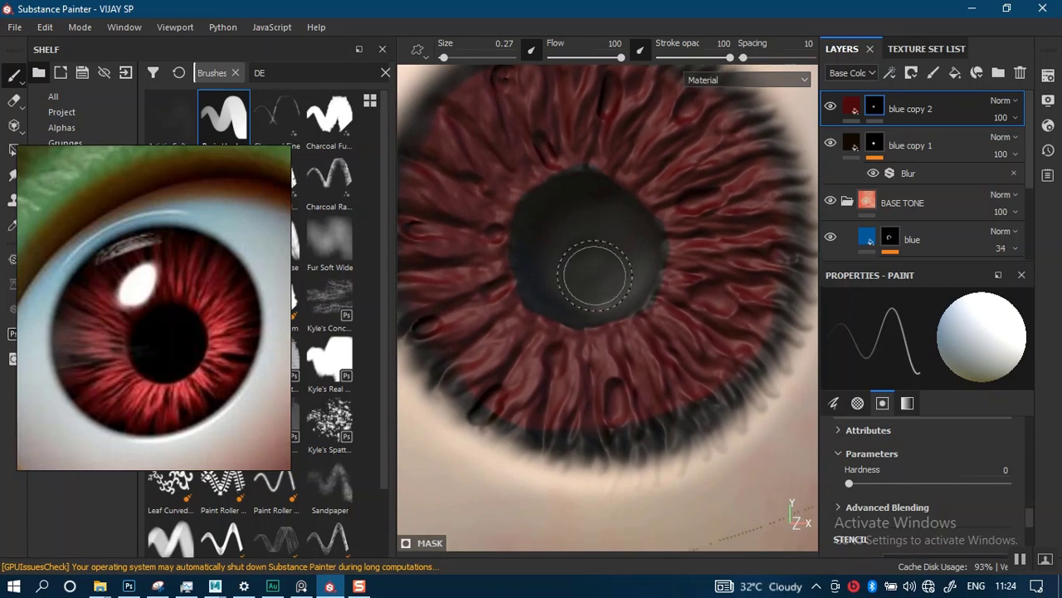
mouse_move(564, 297)
alt+right_down()
mouse_move(586, 278)
mouse_move(601, 313)
mouse_move(593, 249)
alt+right_up()
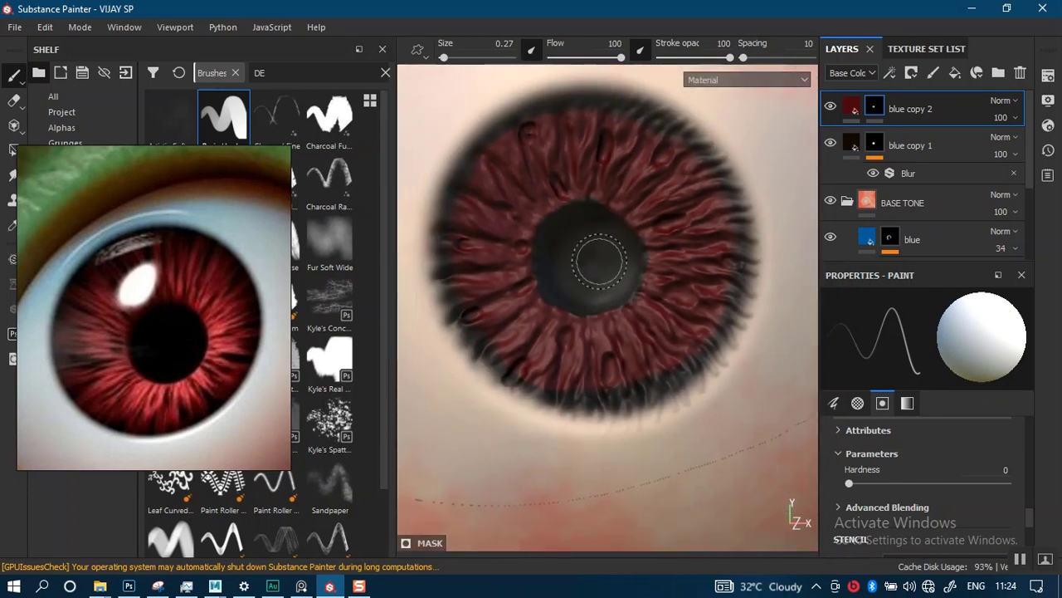
mouse_move(611, 297)
alt+mouse_down()
mouse_move(676, 289)
mouse_move(600, 294)
mouse_move(600, 252)
mouse_move(600, 304)
alt+mouse_up()
alt+middle_drag(600, 304, 588, 241)
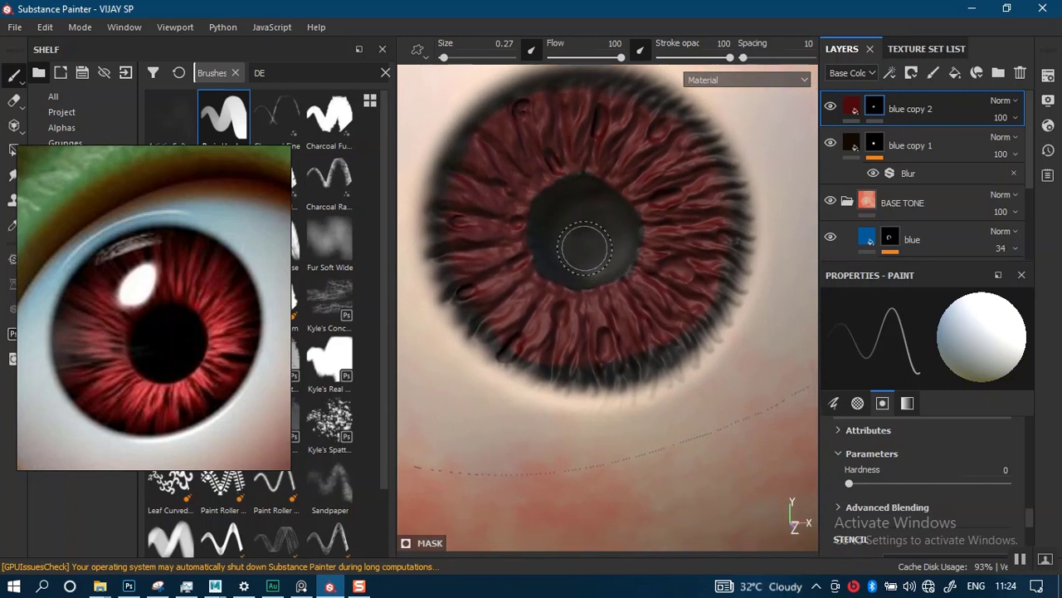
alt+drag(588, 241, 592, 285)
alt+middle_drag(603, 284, 612, 273)
alt+right_drag(611, 273, 780, 166)
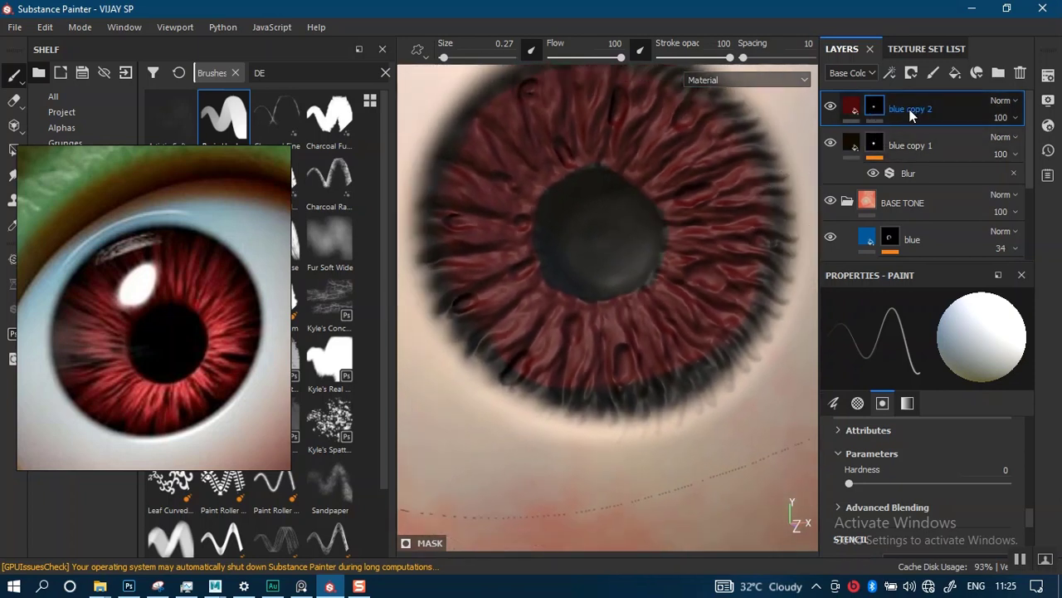
Duplicate the dark red iris layer and set the copy's base color to a lighter red (R 0.527, G 0.053, B 0.080) sampled from the reference iris
key(ctrl+d)
click(857, 125)
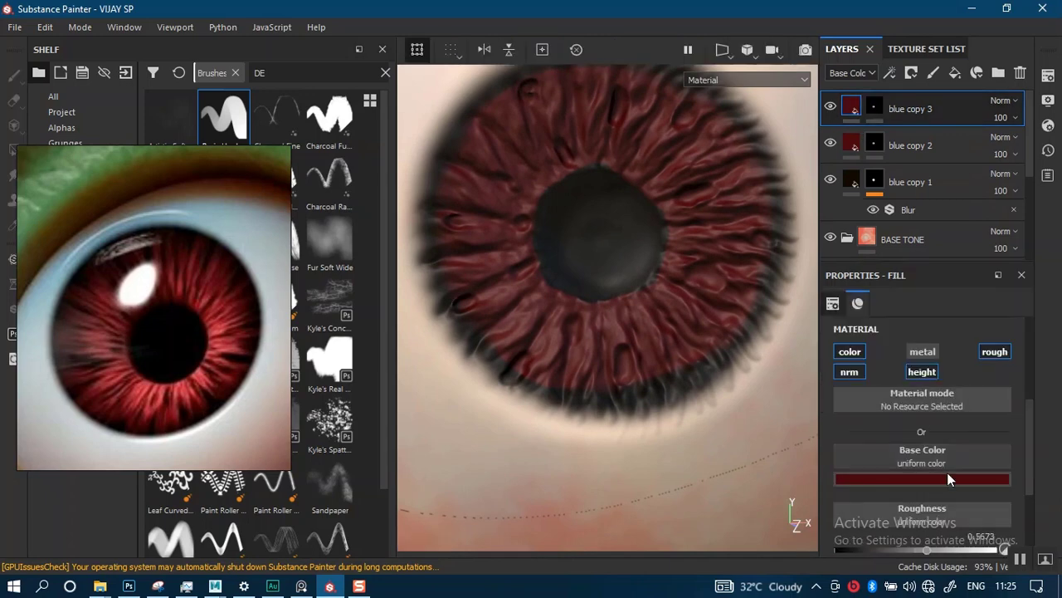
click(936, 477)
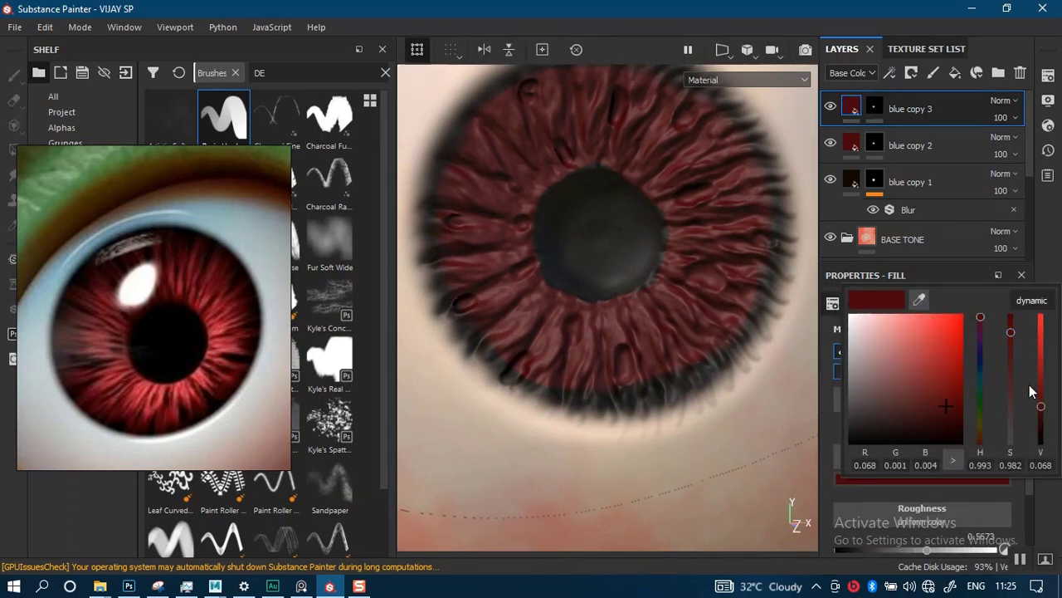
drag(1041, 406, 1044, 386)
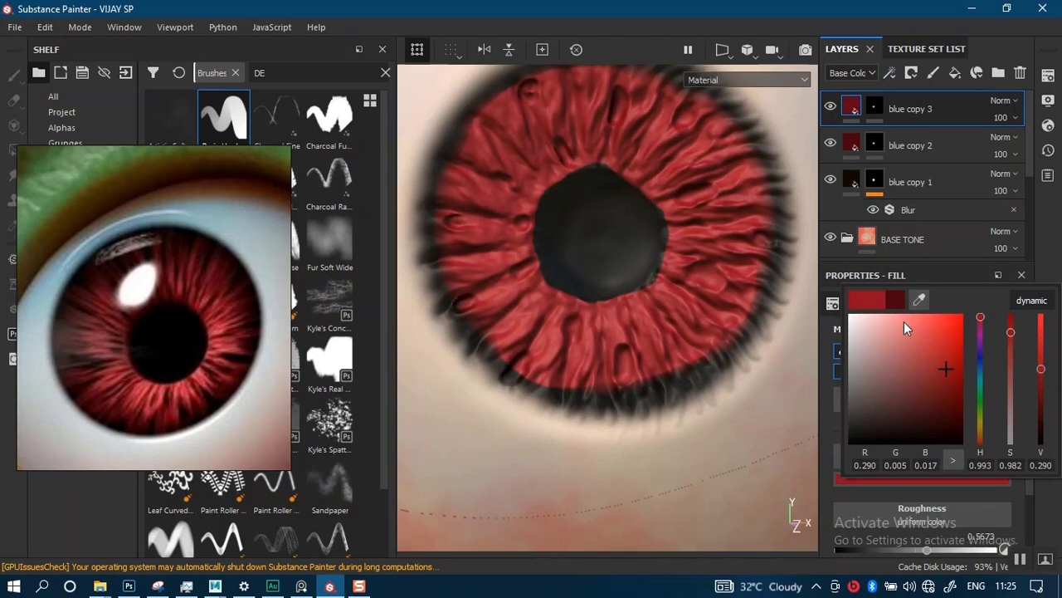
click(918, 300)
click(422, 337)
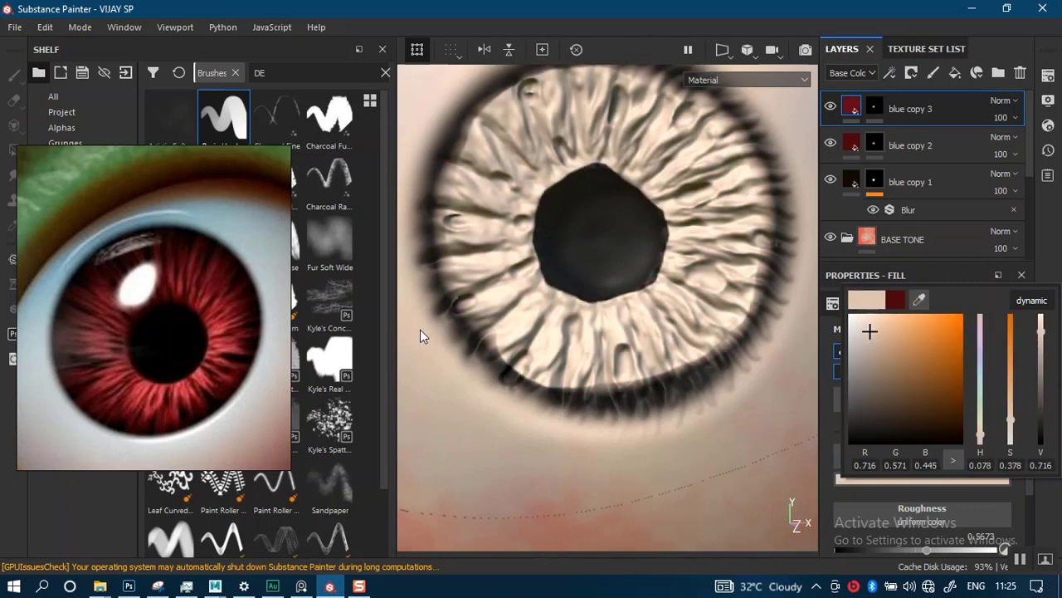
click(921, 298)
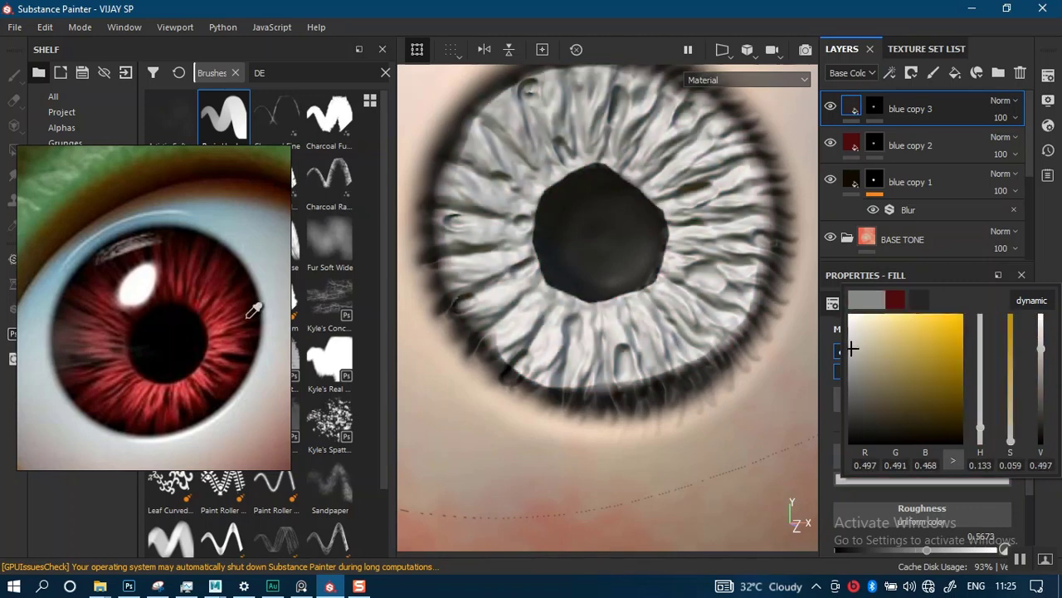
click(217, 329)
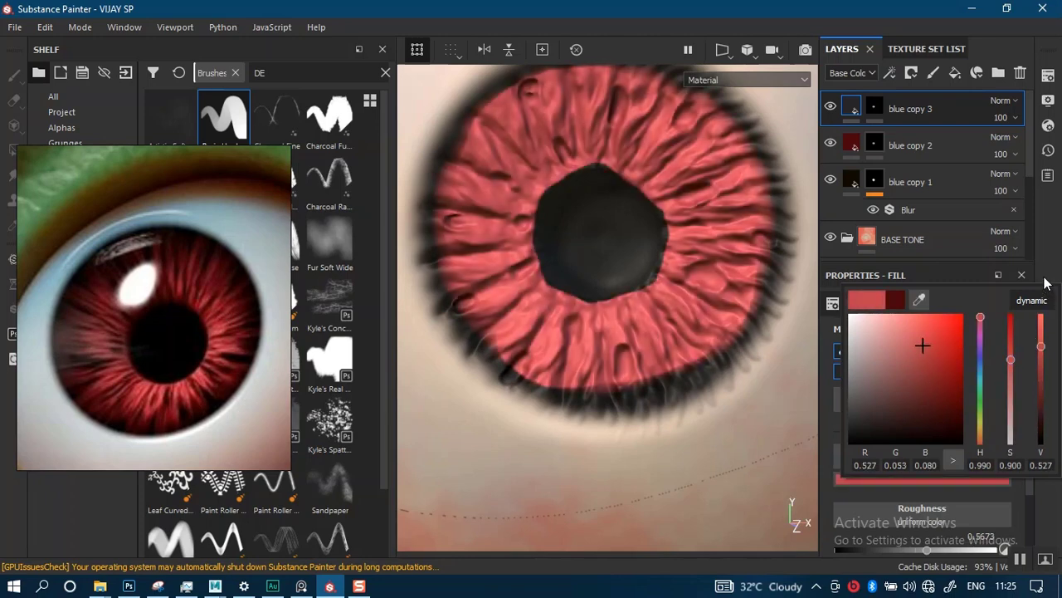
Replace the mask of the lighter red layer with a fresh black mask
click(874, 106)
right_click(876, 109)
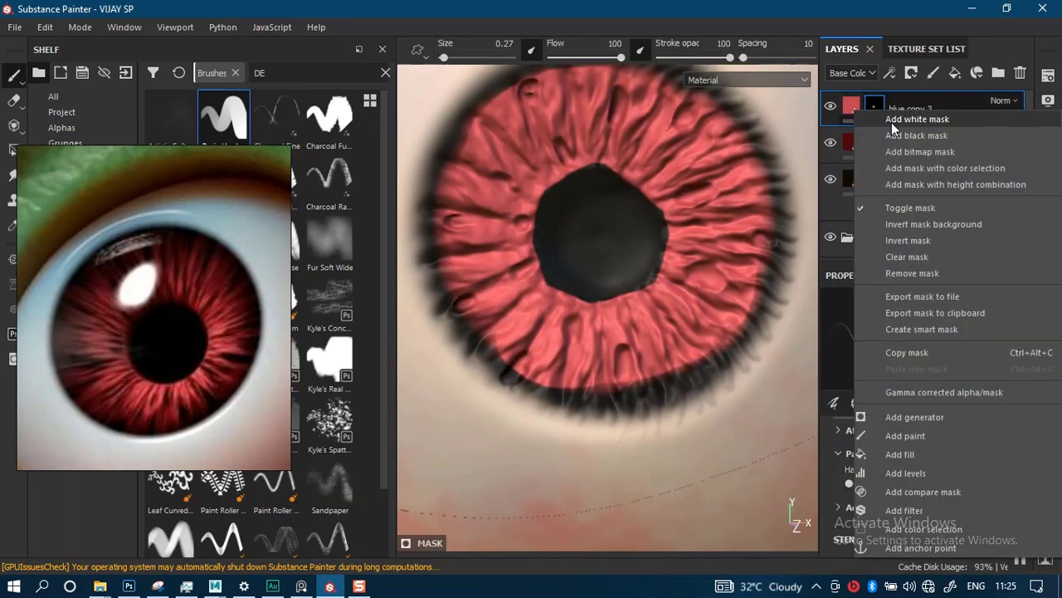
click(895, 134)
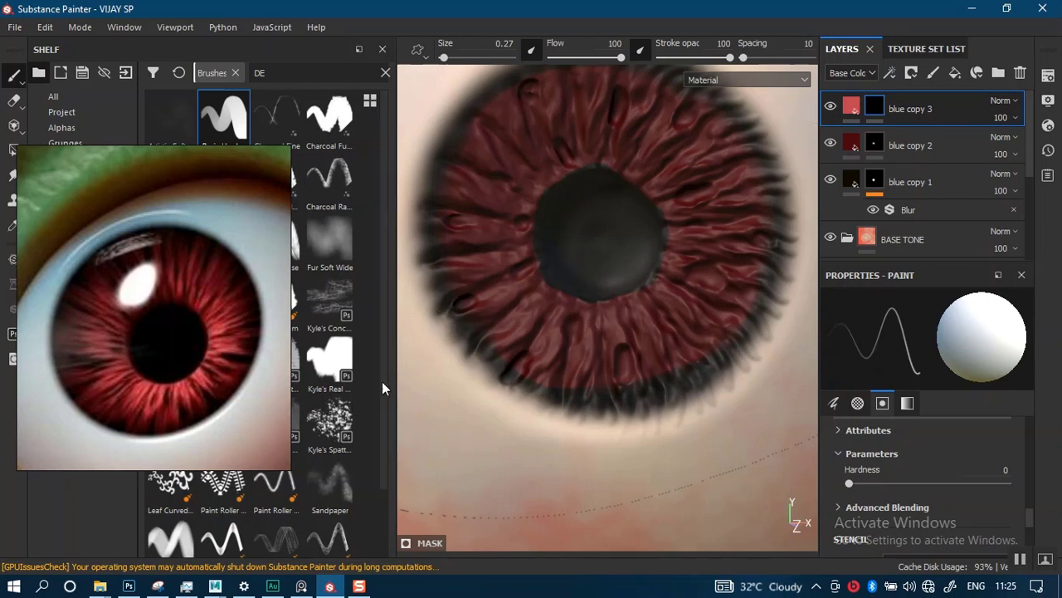
Paint the lighter red onto the mask in a soft ring directly around the pupil, leaving the outer iris dark red
scroll(540, 277, up, 1)
alt+middle_drag(541, 277, 522, 318)
alt+middle_drag(596, 251, 592, 257)
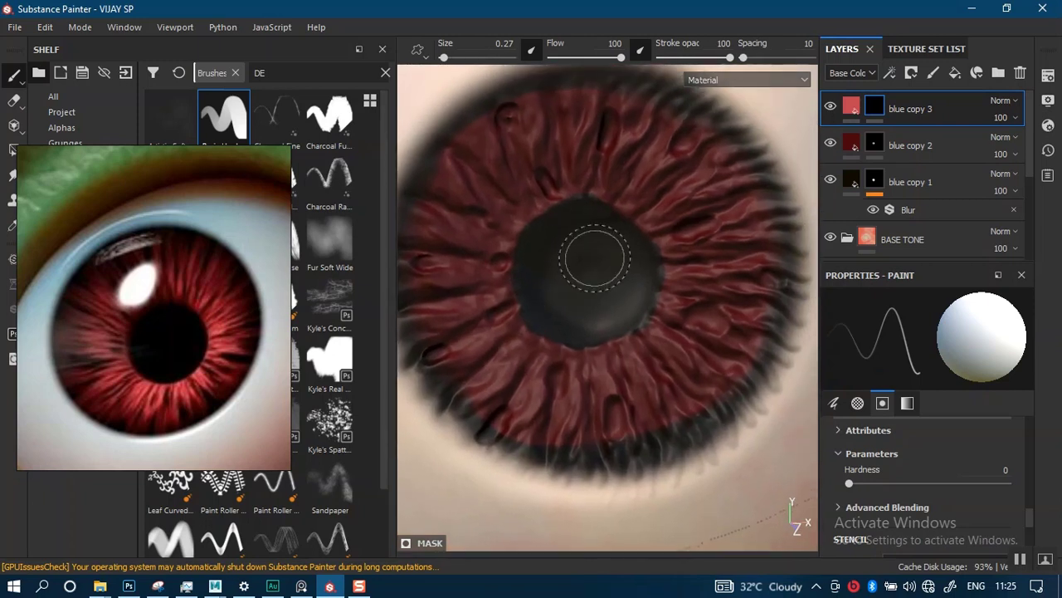
scroll(672, 202, up, 2)
alt+middle_drag(657, 228, 663, 191)
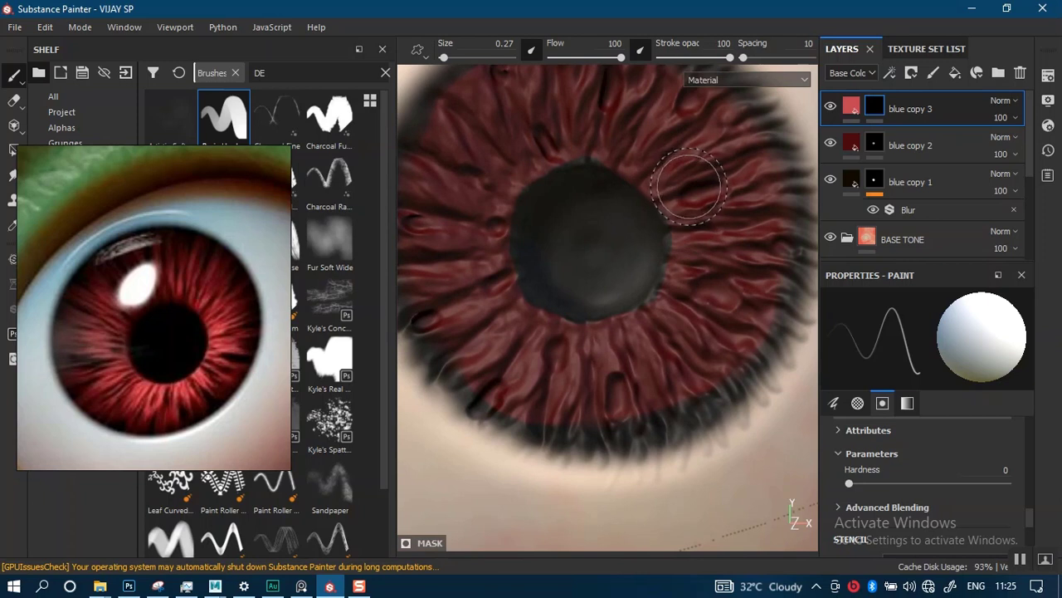
mouse_move(695, 185)
mouse_down()
mouse_move(702, 285)
mouse_move(668, 323)
mouse_move(672, 302)
mouse_move(614, 349)
mouse_move(571, 349)
mouse_move(618, 348)
mouse_move(511, 306)
mouse_move(467, 209)
mouse_move(545, 109)
mouse_move(611, 109)
mouse_move(544, 124)
mouse_move(662, 160)
mouse_move(663, 196)
mouse_up()
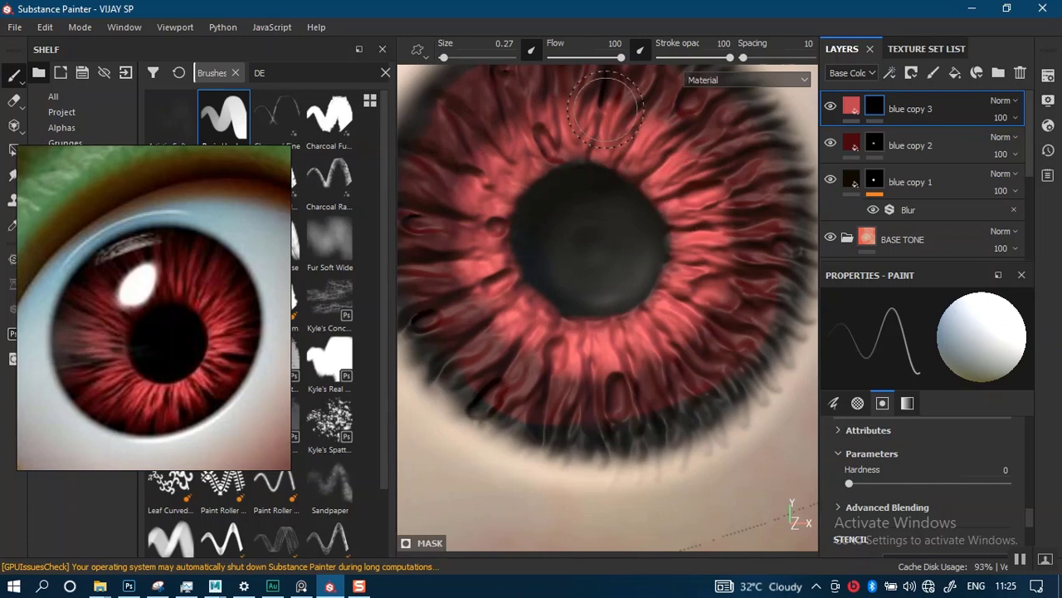
Set the brush size to 0.1, the flow to 61 and the stroke opacity to 39 for finer iris painting
alt+right_drag(654, 312, 630, 144)
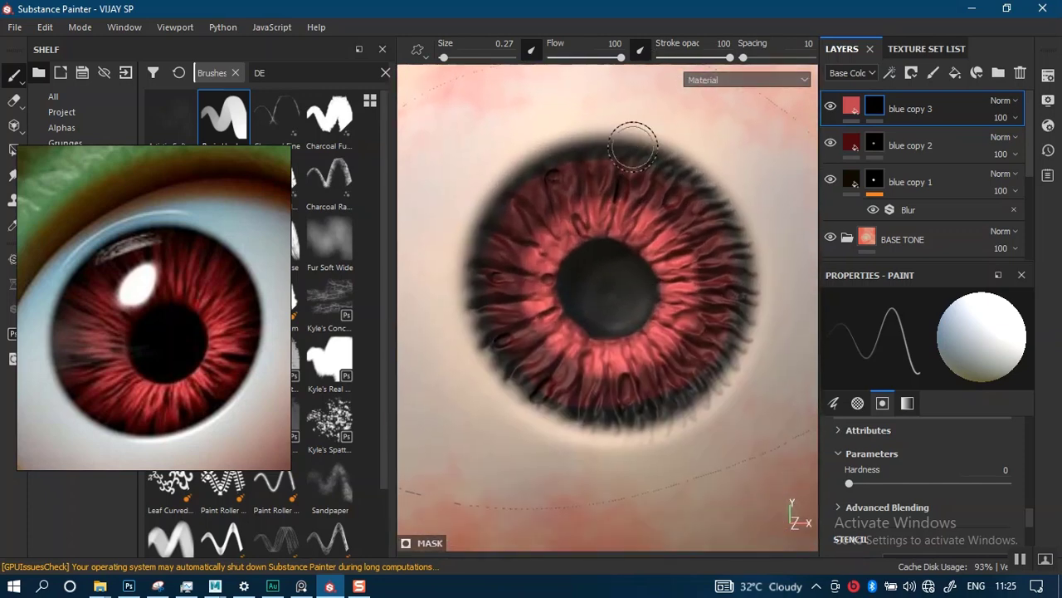
scroll(633, 149, up, 2)
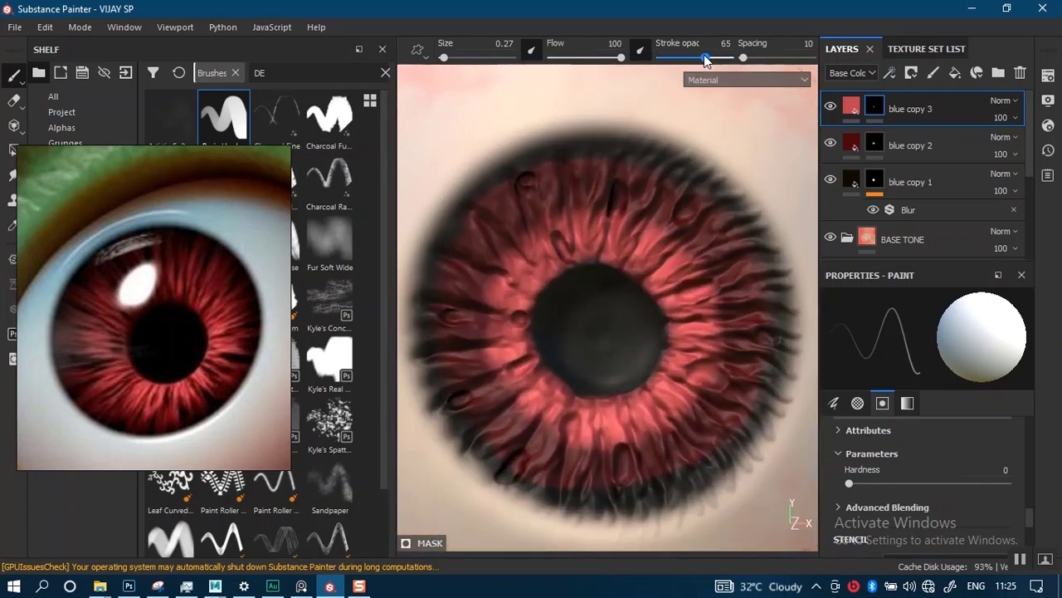
drag(594, 67, 593, 67)
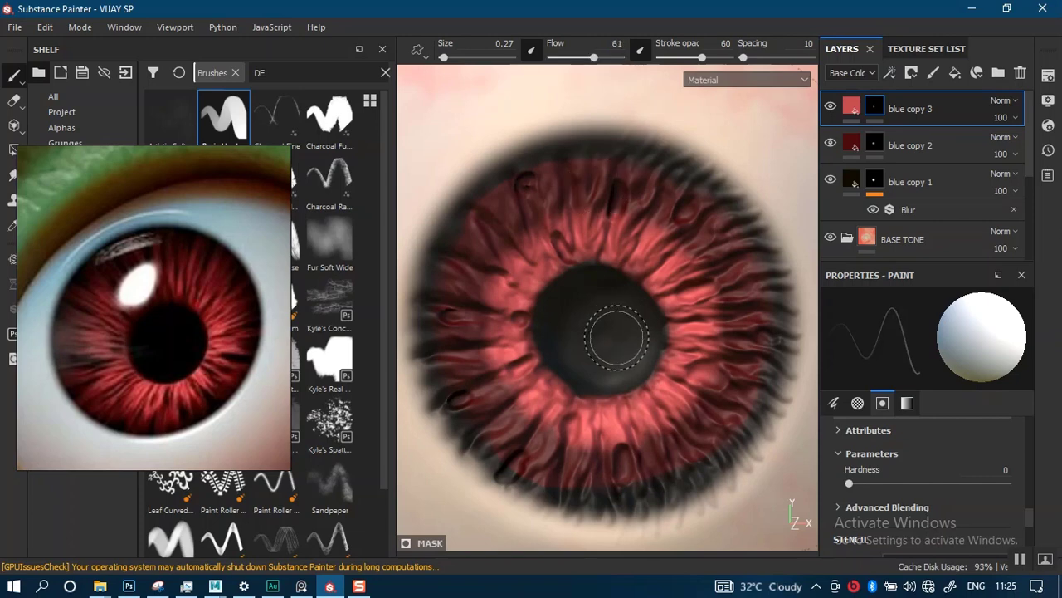
scroll(611, 382, up, 3)
ctrl+right_drag(669, 216, 631, 217)
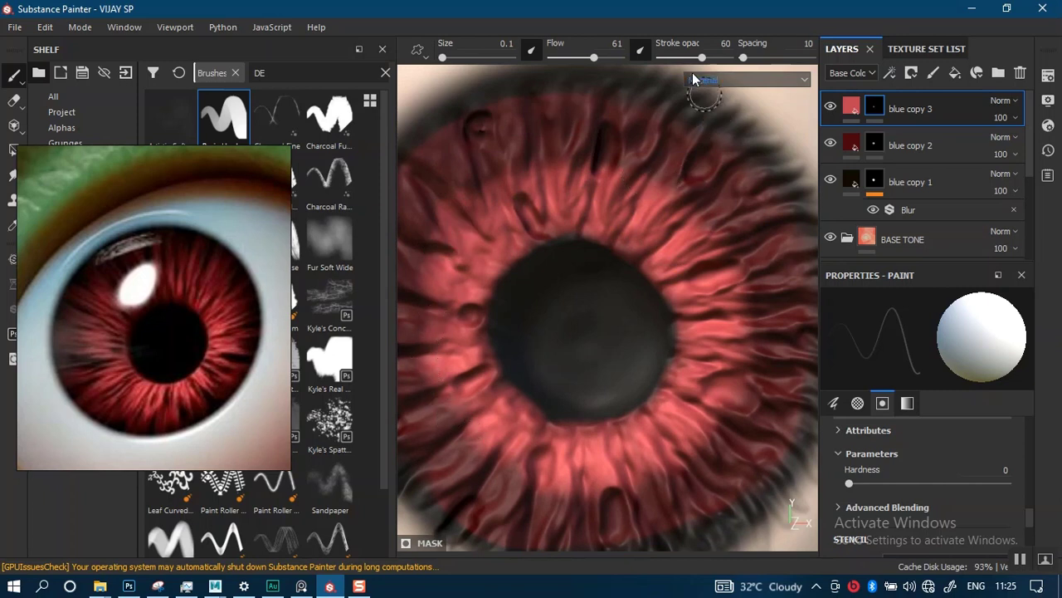
drag(689, 58, 686, 58)
alt+middle_drag(587, 341, 593, 229)
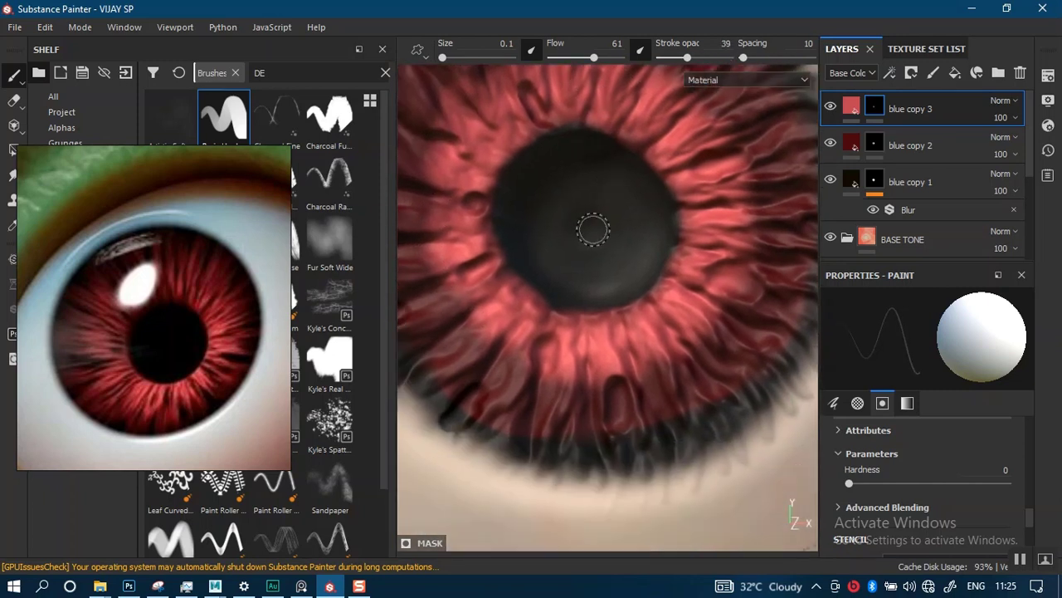
Paint fine lighter red strokes over the iris fibres, extending the color from the pupil outward toward the dark rim
mouse_move(466, 310)
mouse_down()
mouse_move(539, 373)
mouse_move(681, 335)
mouse_up()
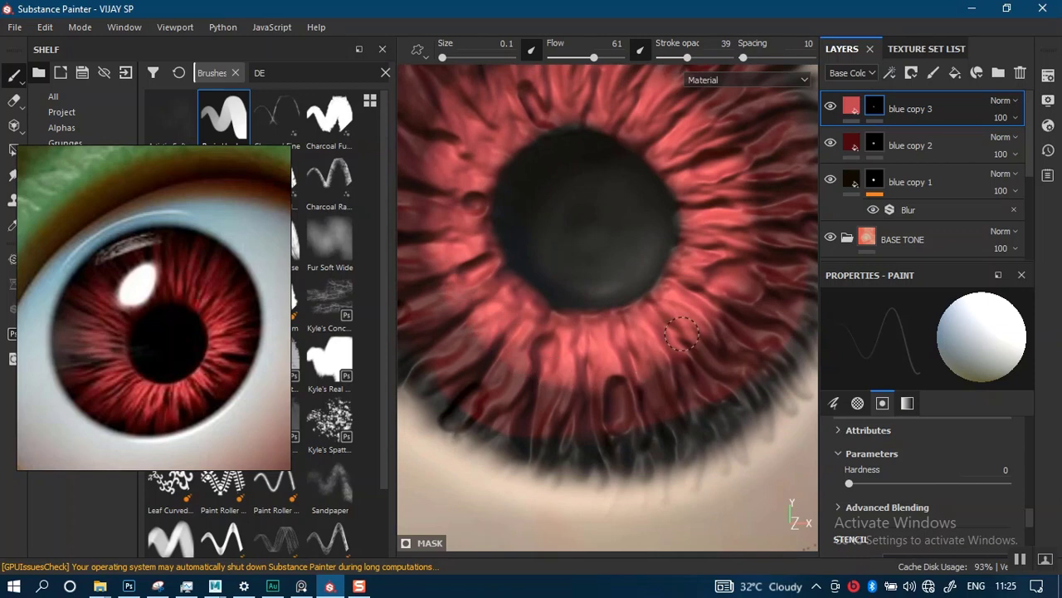
scroll(640, 229, down, 5)
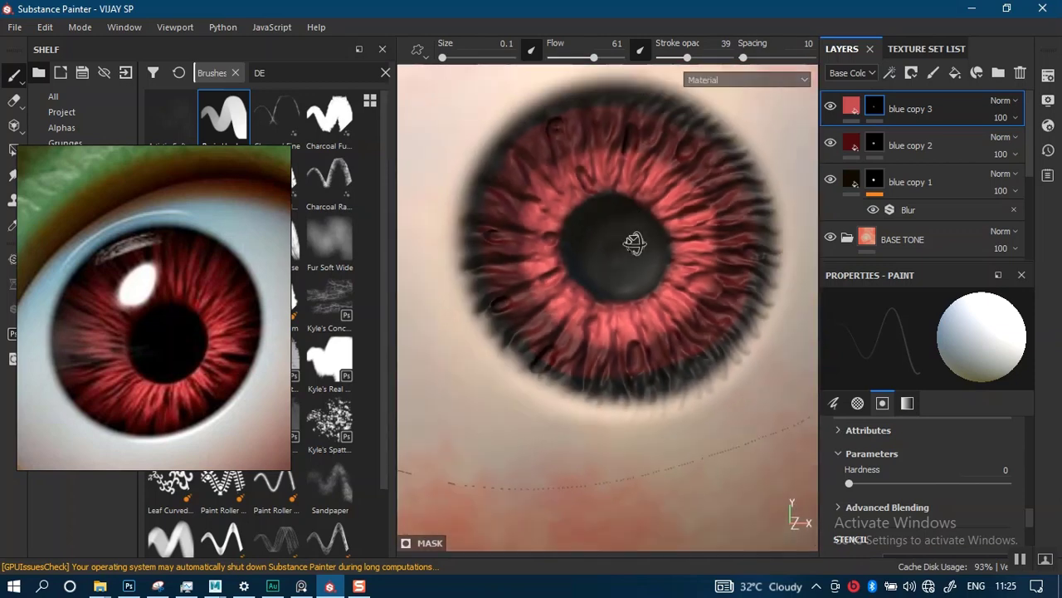
scroll(689, 207, up, 2)
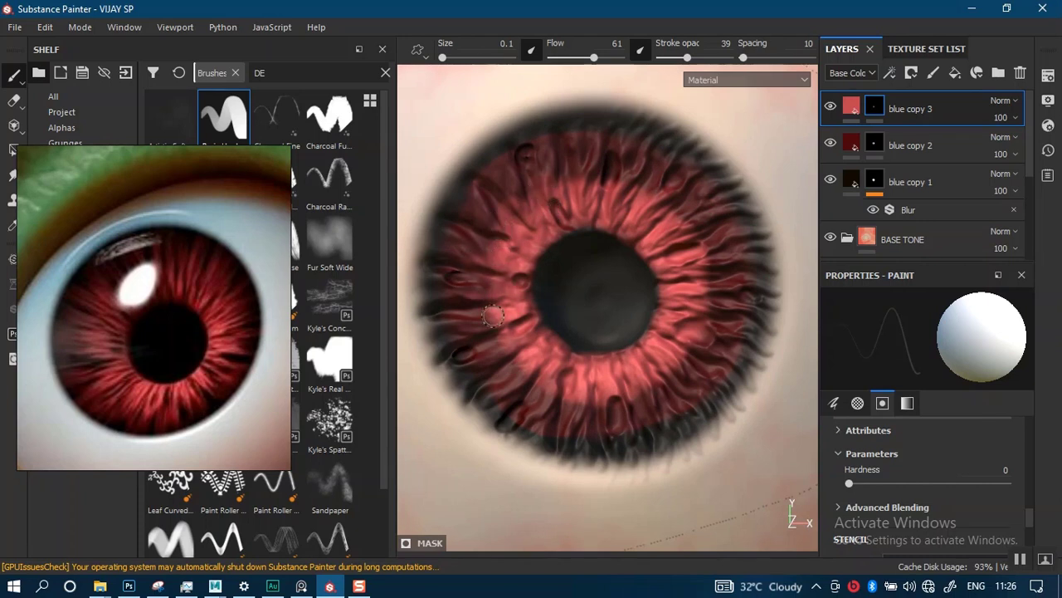
middle_drag(513, 348, 561, 296)
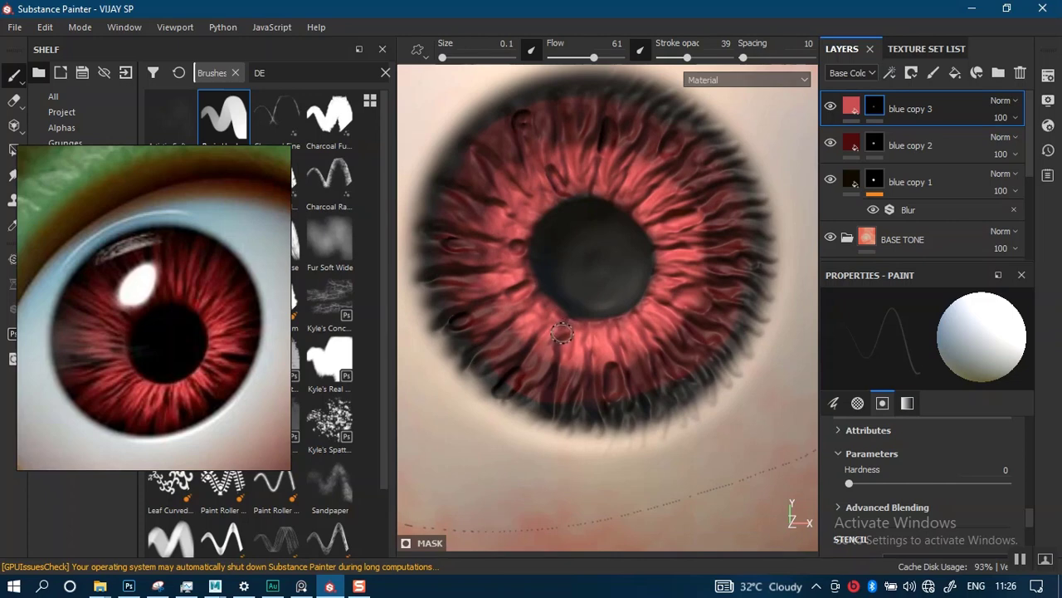
scroll(585, 341, up, 4)
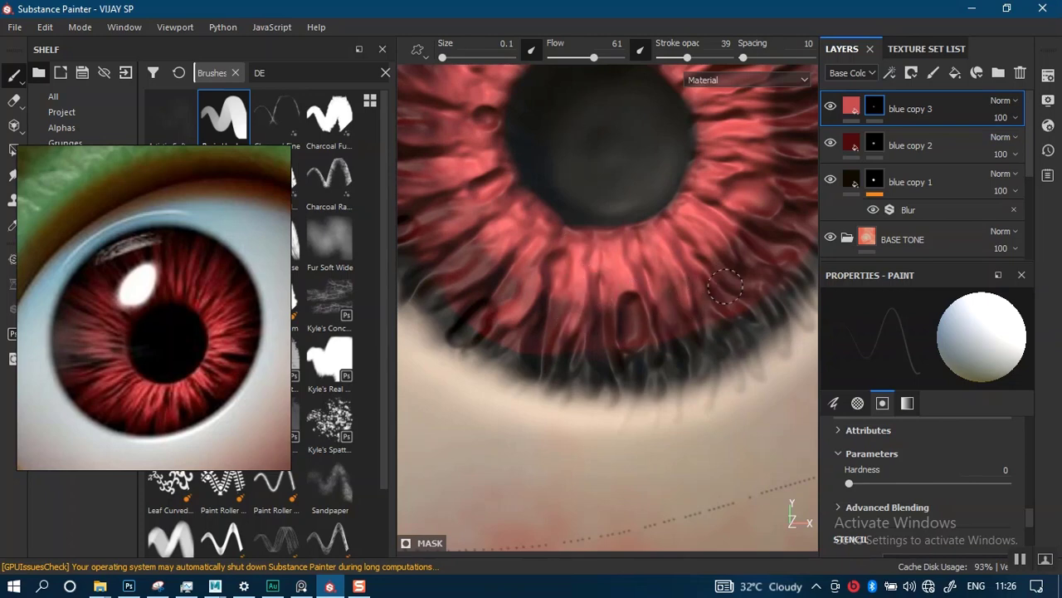
mouse_move(725, 286)
middle_down()
mouse_move(683, 249)
mouse_move(672, 274)
middle_up()
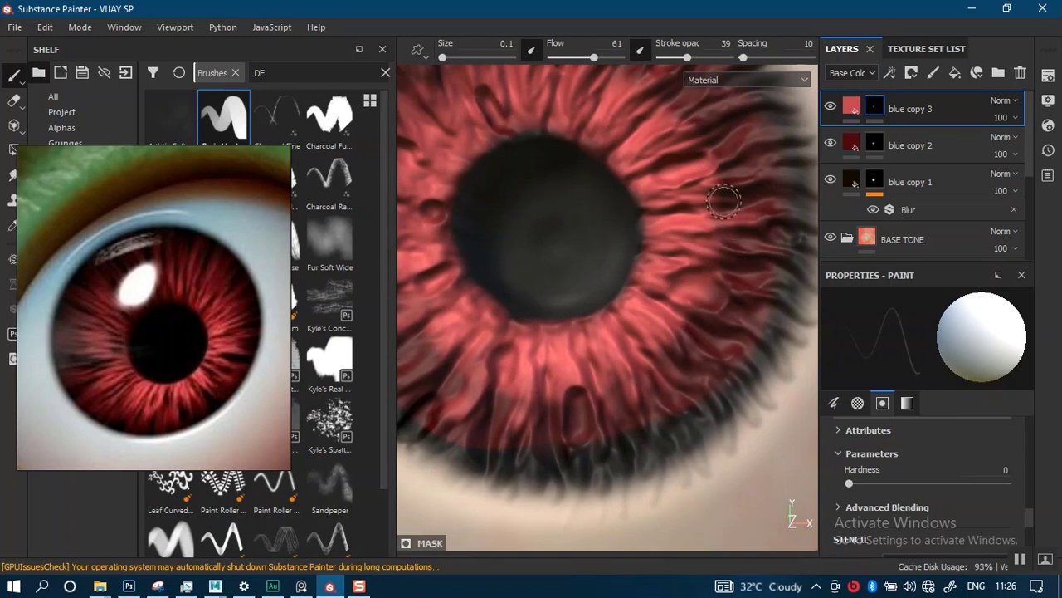
middle_drag(684, 148, 636, 195)
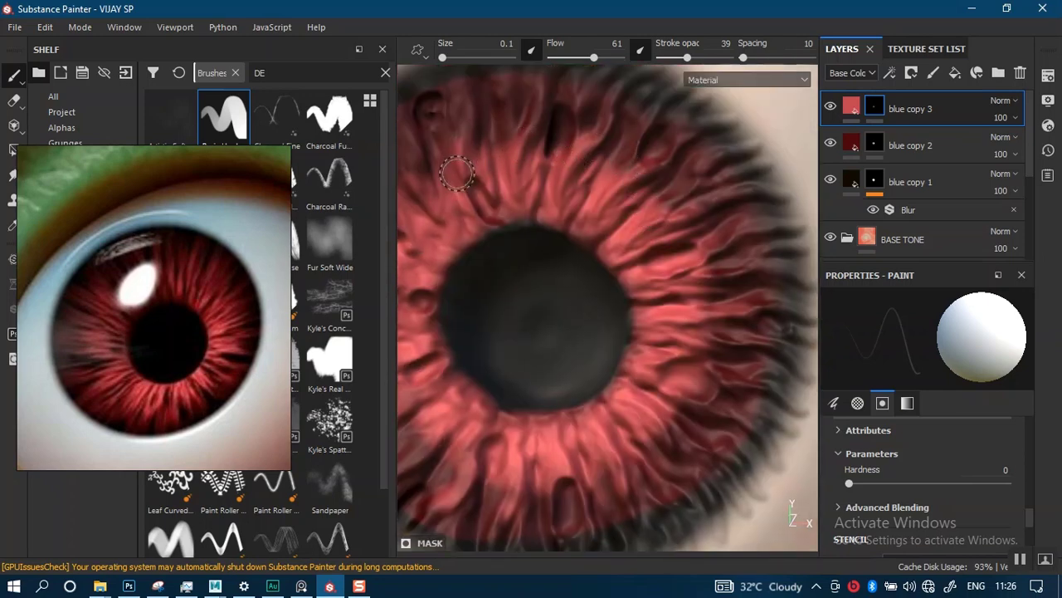
scroll(458, 174, down, 5)
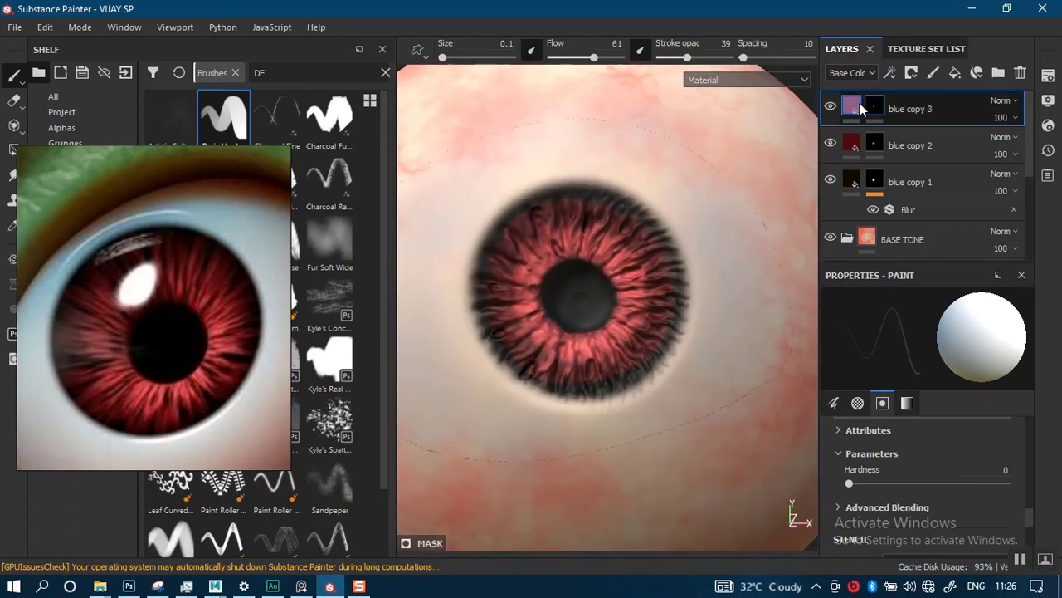
Add a Blur filter to the mask of the lighter red layer and check the softened iris from near and far
right_click(878, 114)
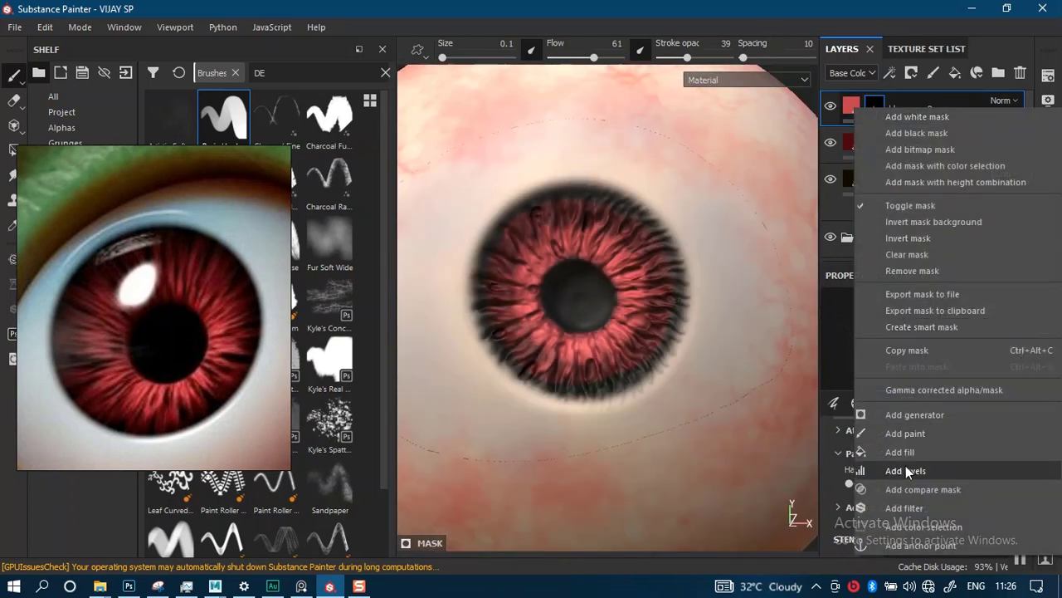
click(903, 507)
click(921, 334)
text(C)
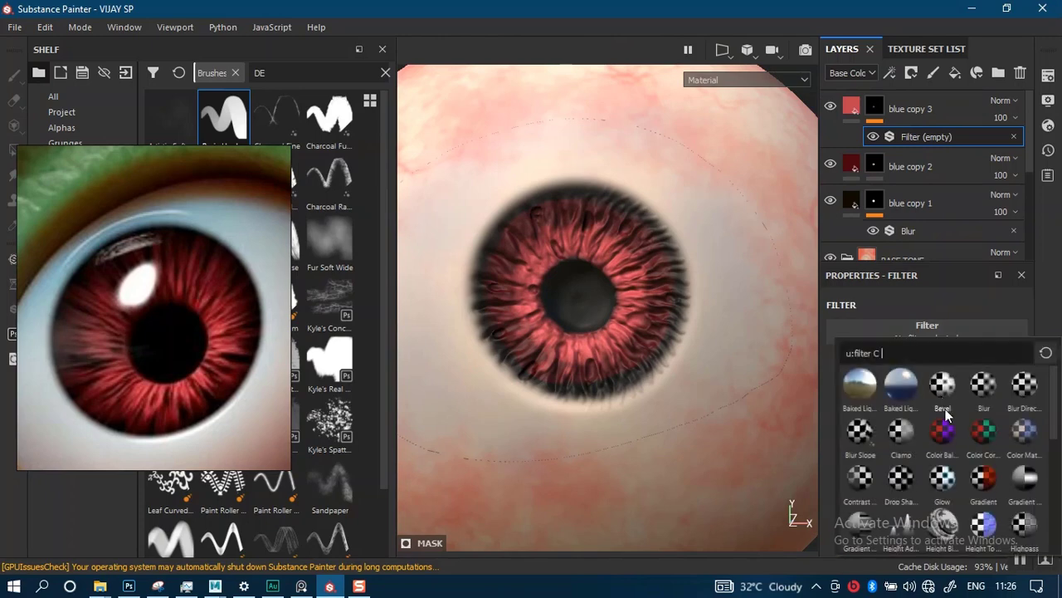
click(985, 404)
scroll(651, 351, up, 2)
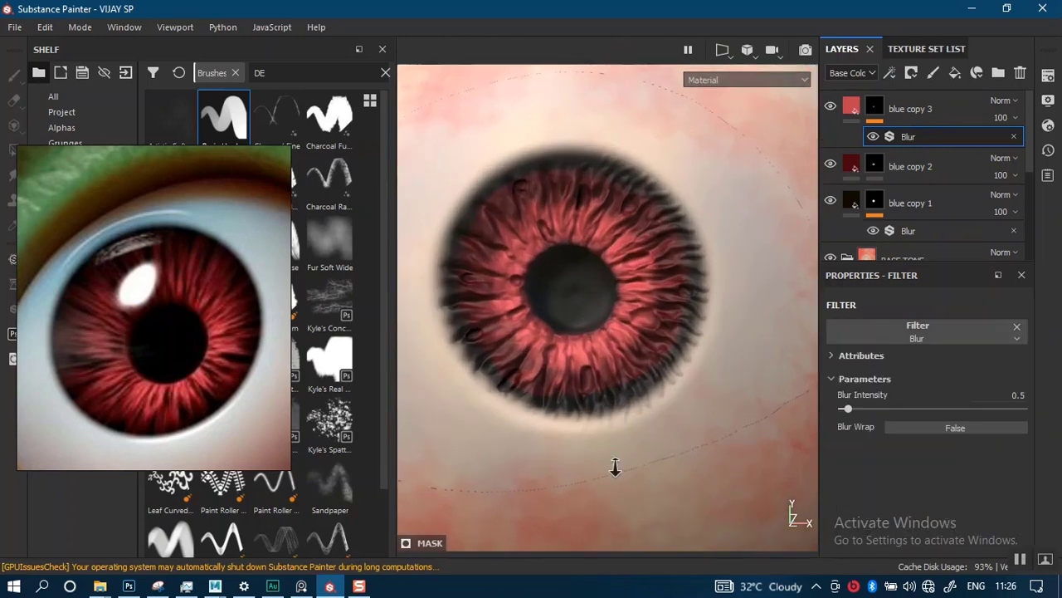
alt+right_drag(607, 358, 655, 382)
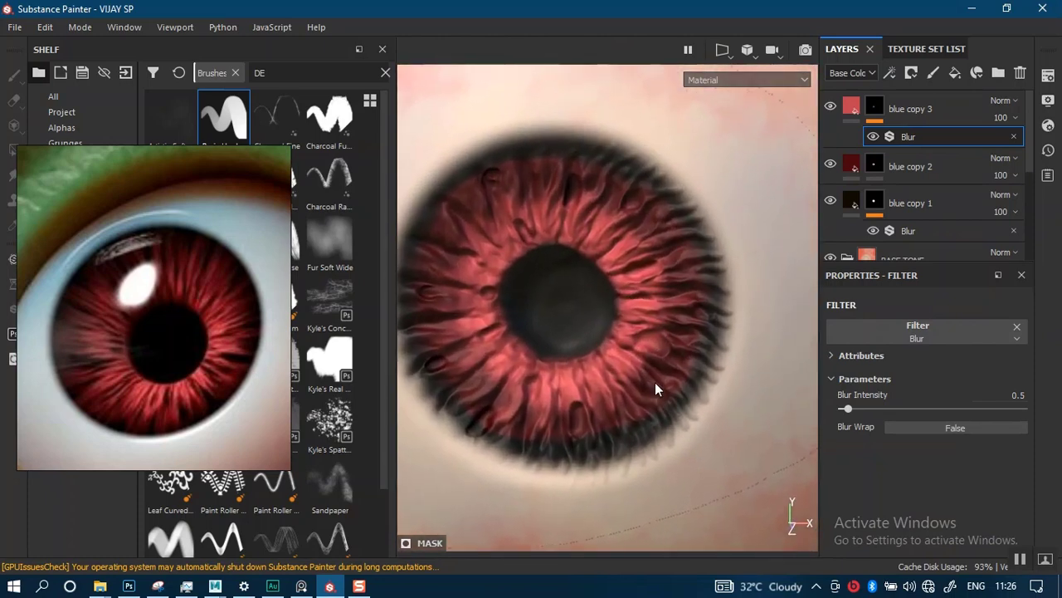
alt+drag(655, 381, 664, 321)
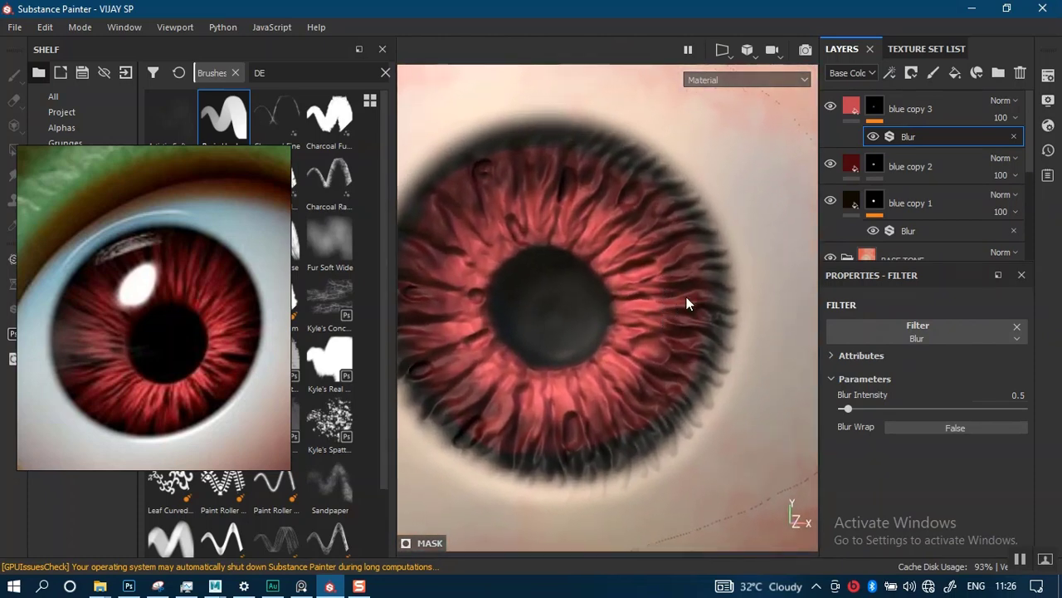
alt+right_drag(657, 395, 581, 158)
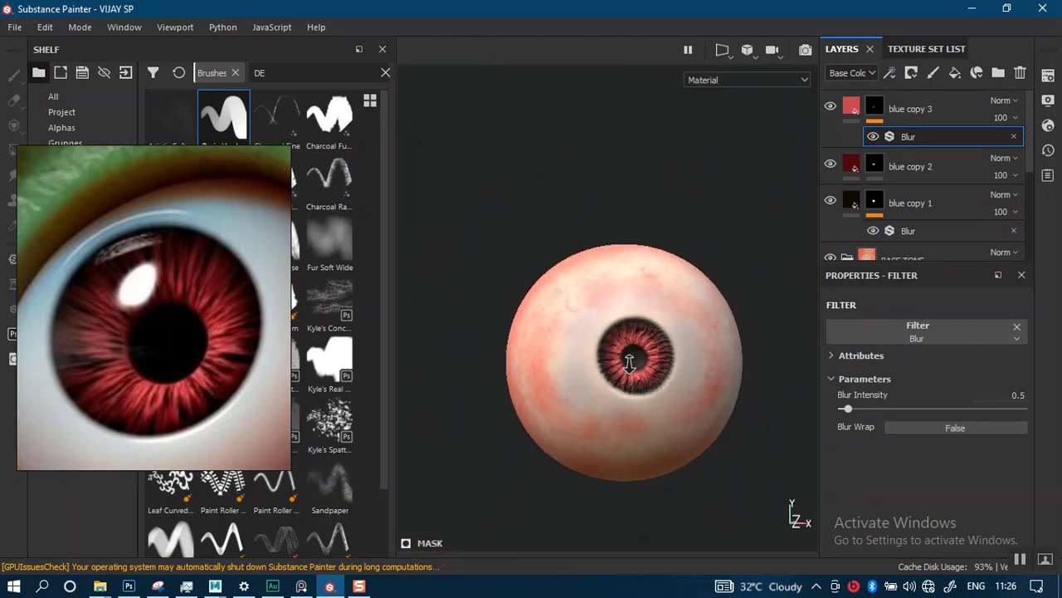
mouse_move(649, 338)
alt+right_down()
mouse_move(612, 389)
mouse_move(595, 474)
mouse_move(569, 356)
mouse_move(650, 343)
mouse_move(636, 351)
mouse_move(681, 311)
mouse_move(651, 327)
alt+right_up()
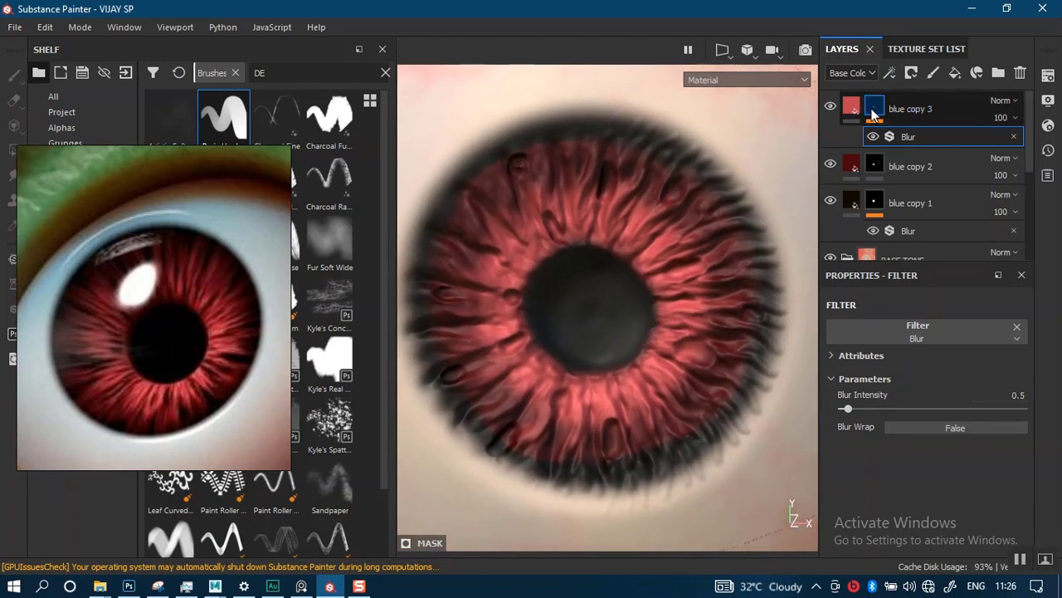
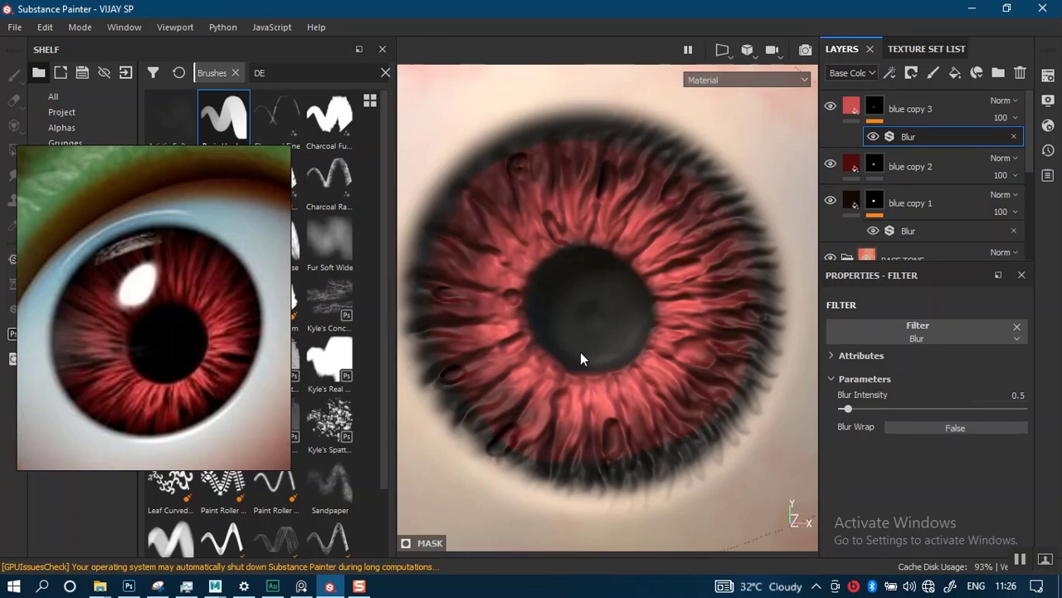
Duplicate the near-black layer "blue copy 1", move the copy above the lighter red layer and give it a fresh black mask
click(906, 113)
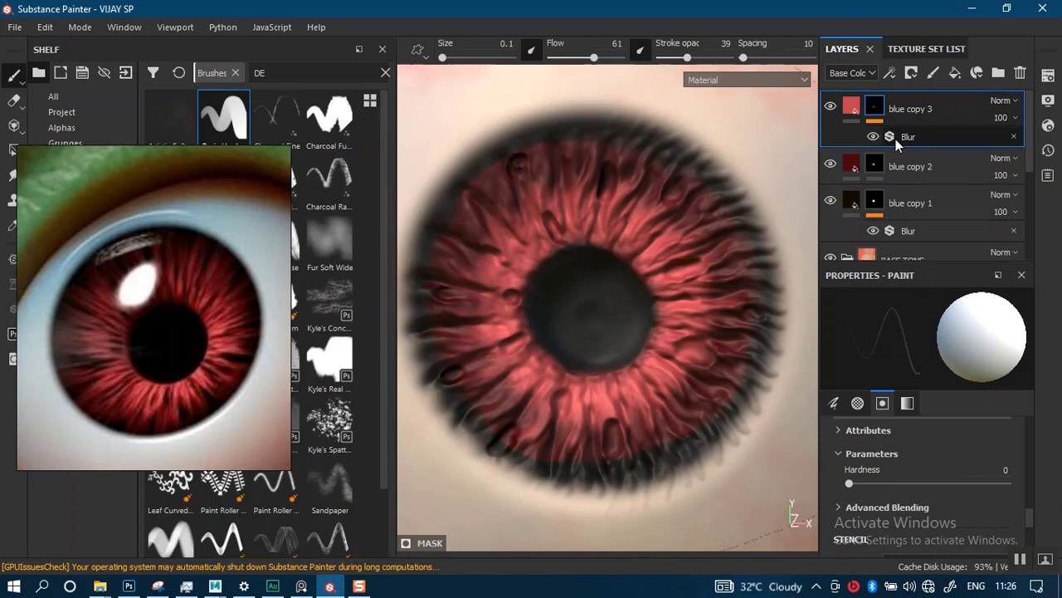
click(896, 207)
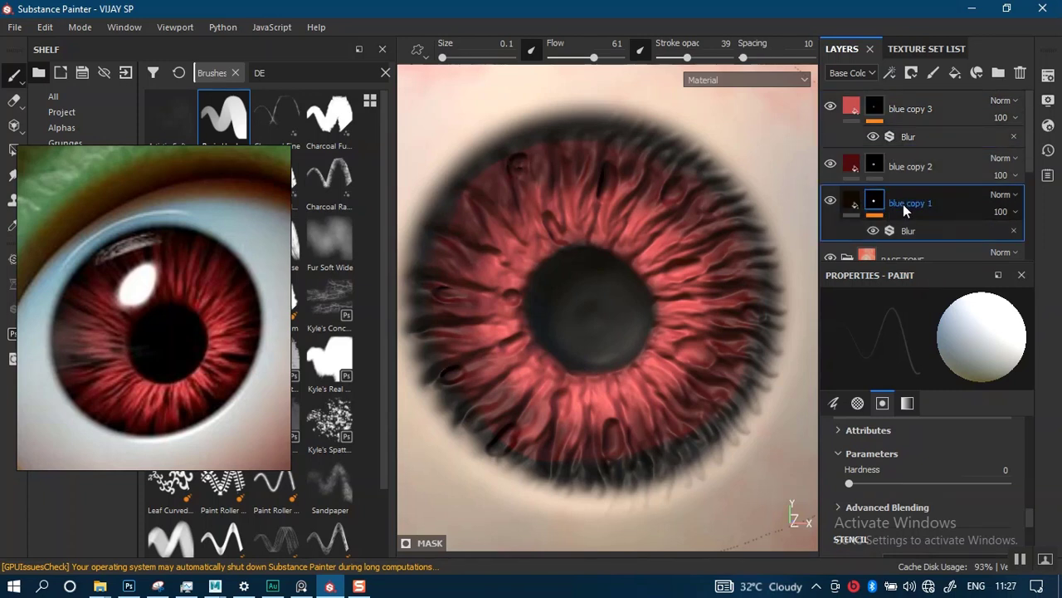
key(ctrl+d)
drag(905, 203, 909, 111)
right_click(869, 114)
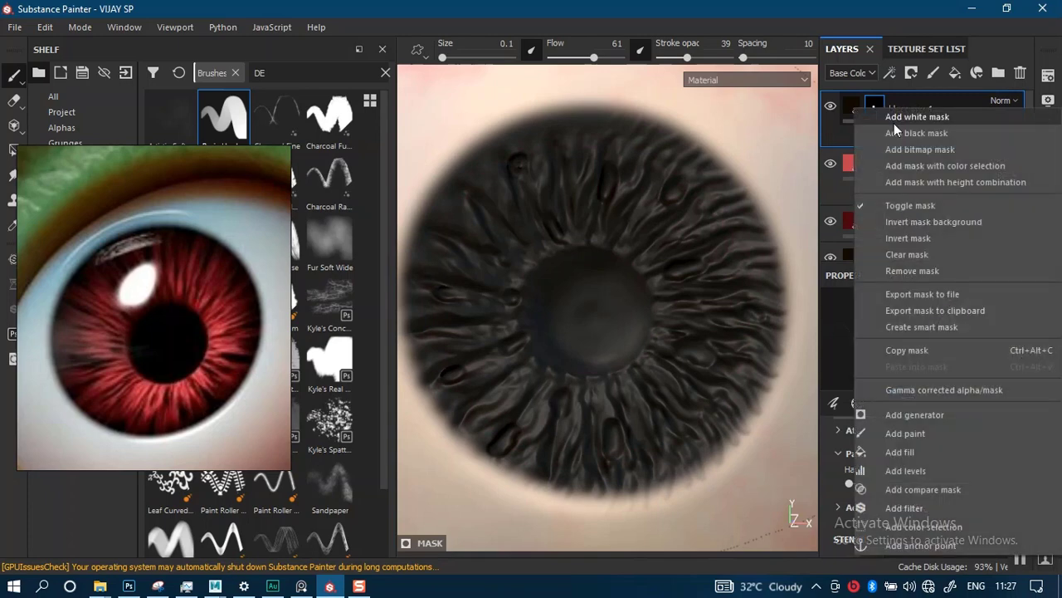
click(899, 134)
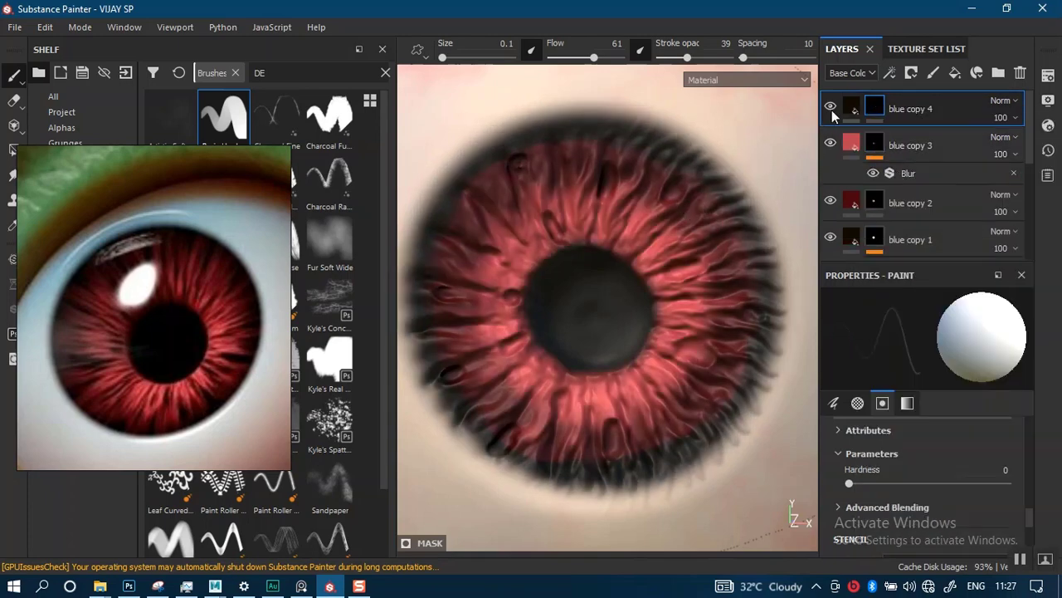
Set the base color of the new top layer to pure black (R 0.000, G 0.000, B 0.000)
click(852, 113)
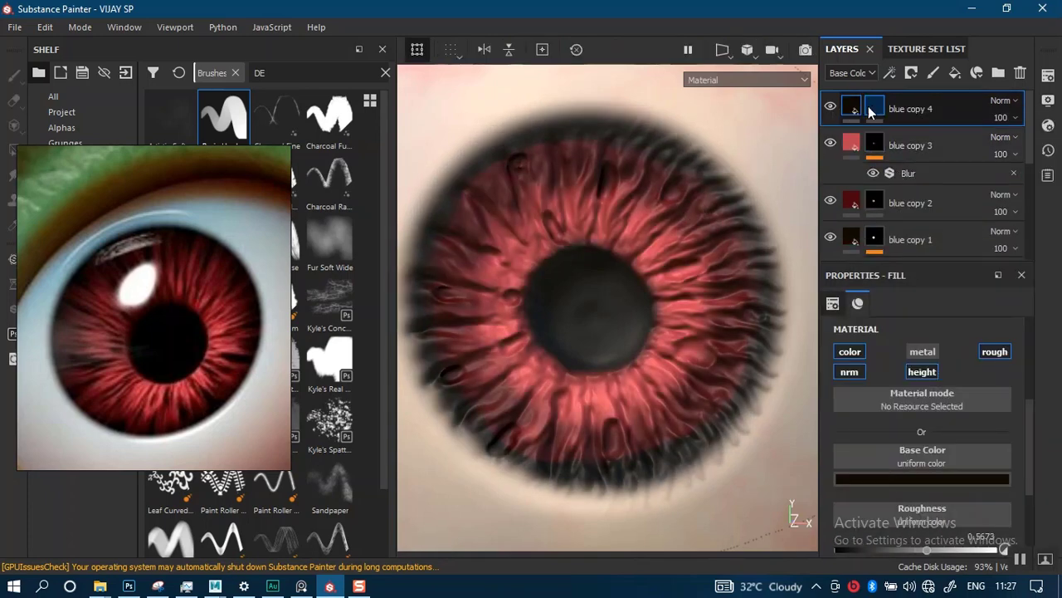
click(896, 479)
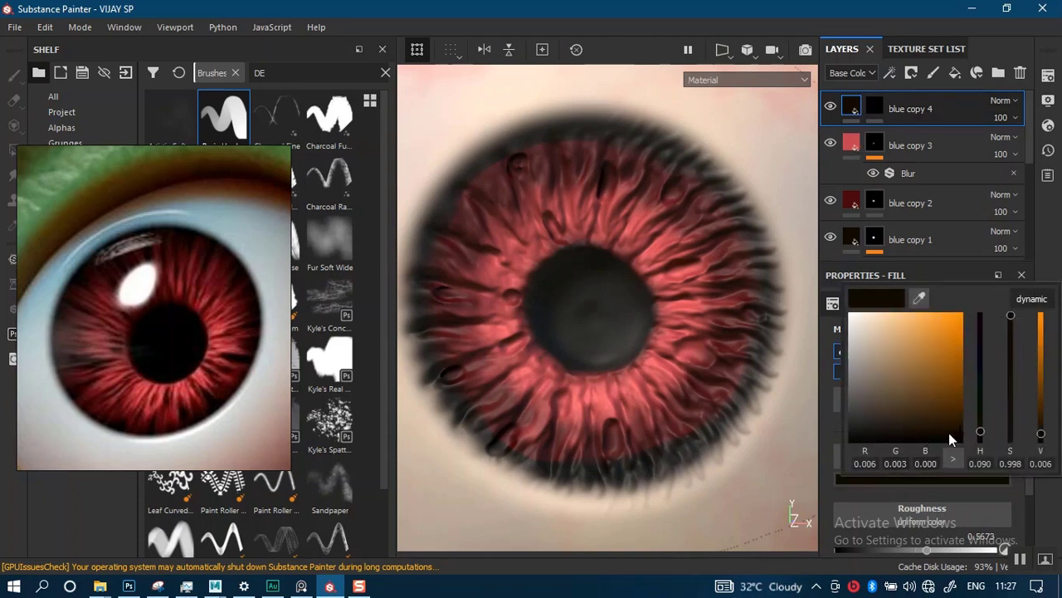
drag(950, 434, 954, 436)
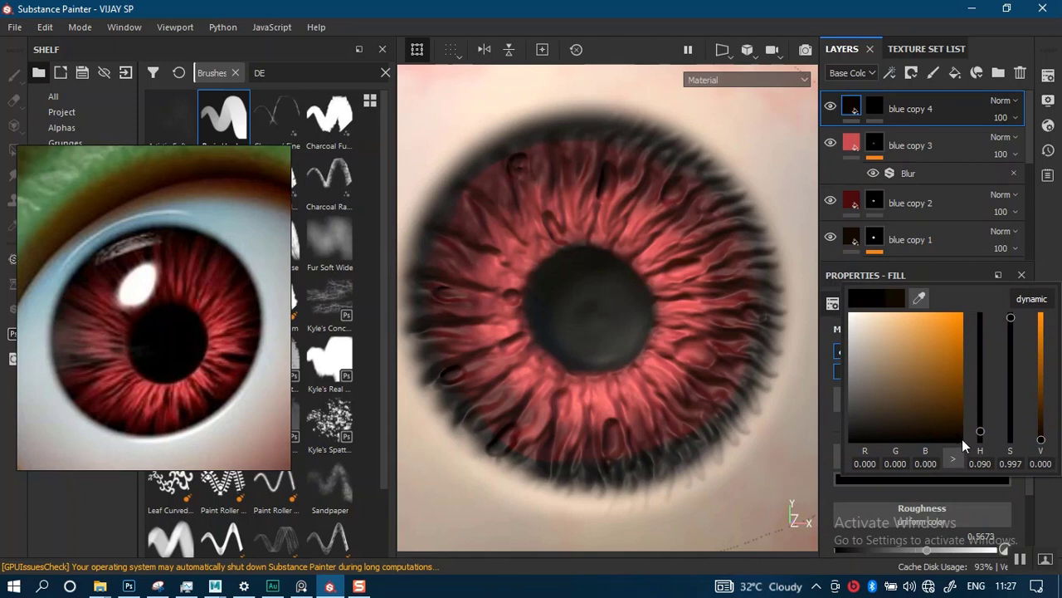
right_click(877, 108)
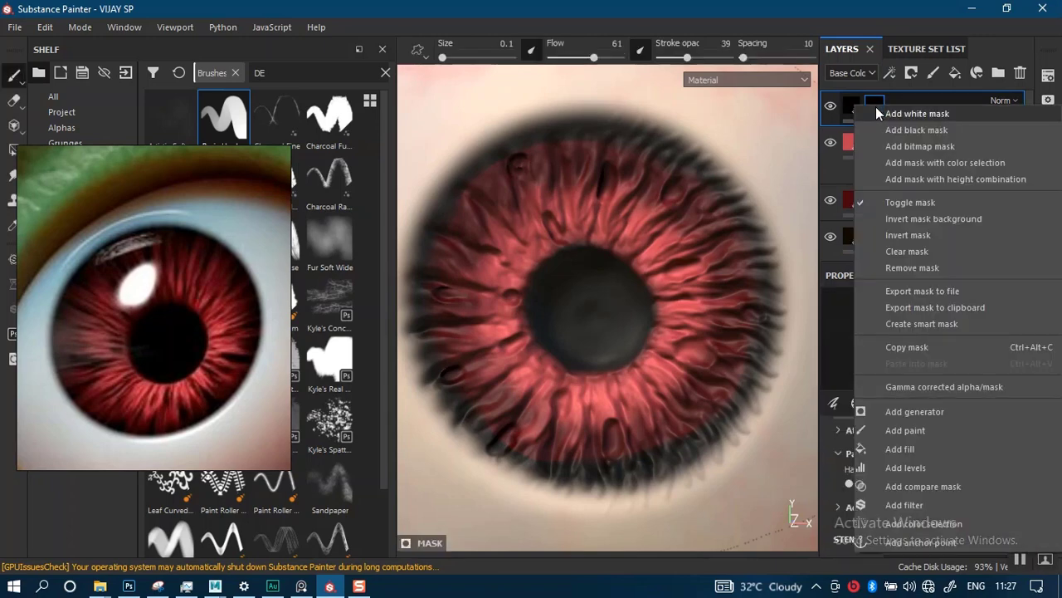
click(897, 31)
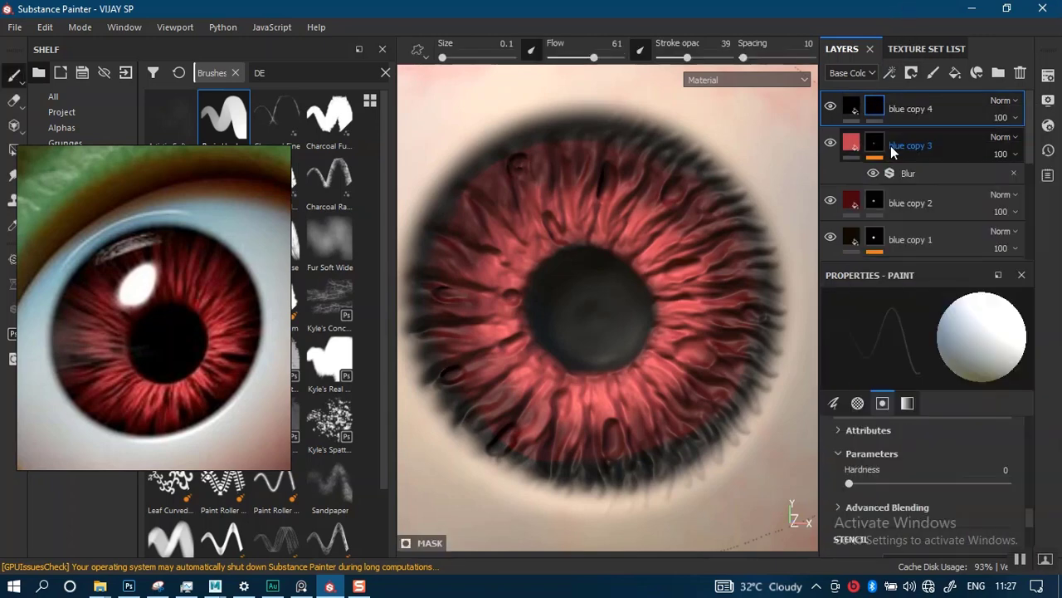
Rename the dark red iris layer to DARK RED and the lighter red layer to LIGHT RED
double_click(900, 203)
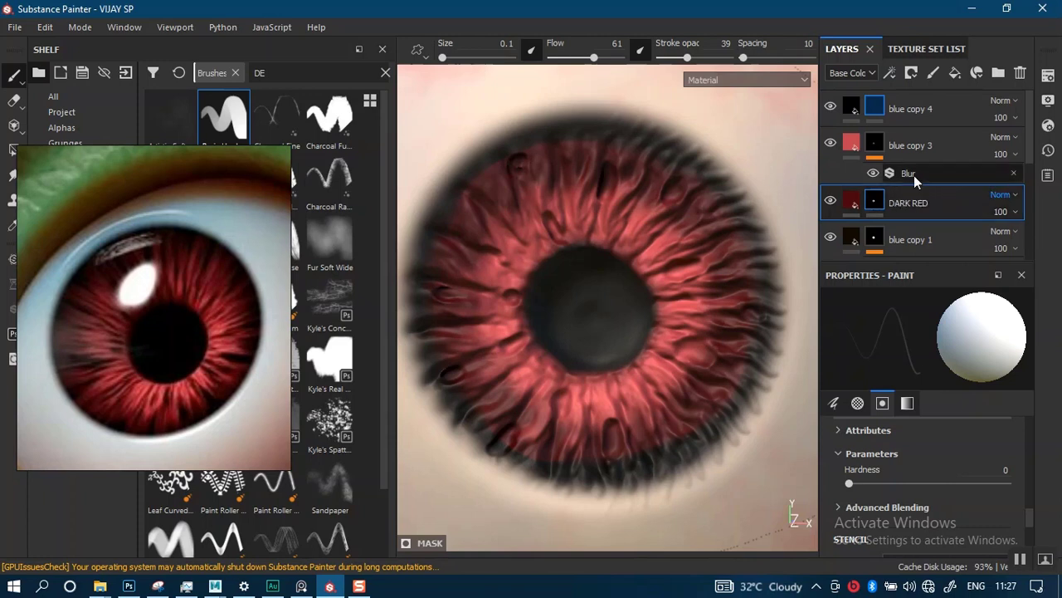
double_click(910, 146)
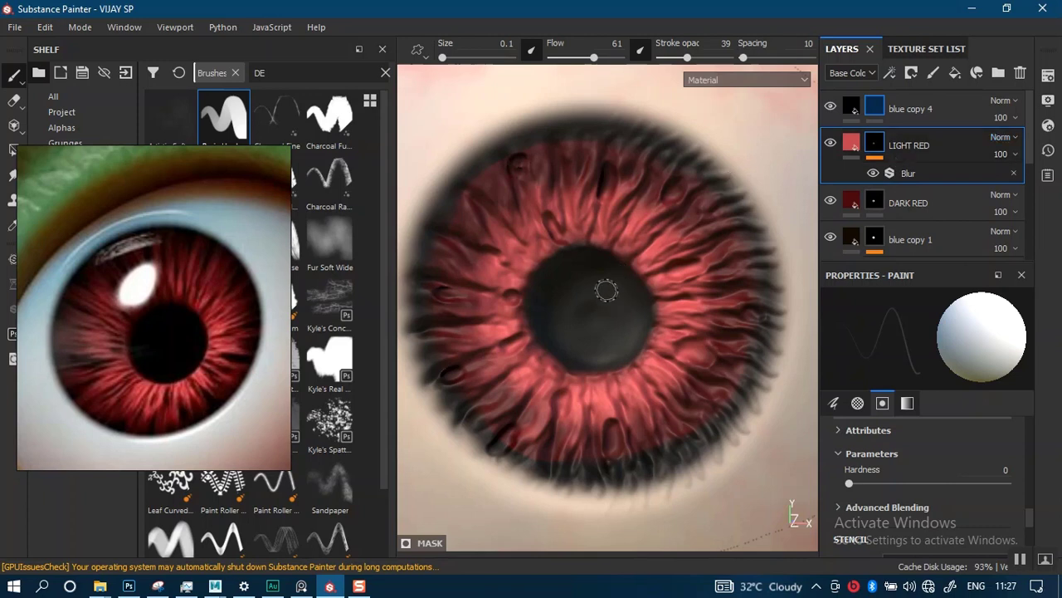
scroll(618, 298, down, 2)
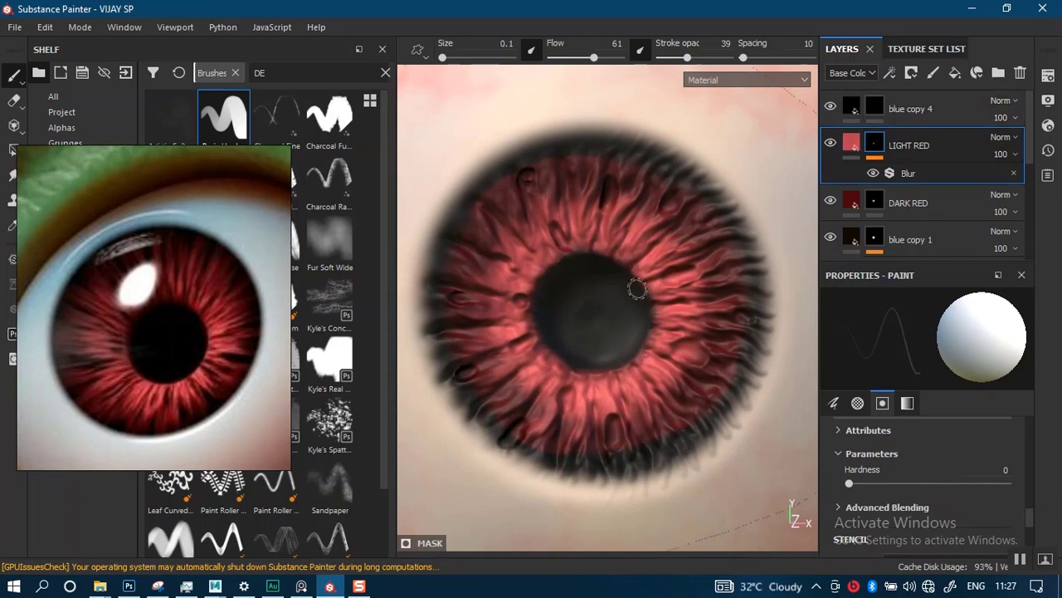
Add a Curvature generator to the mask of the black top layer
click(878, 117)
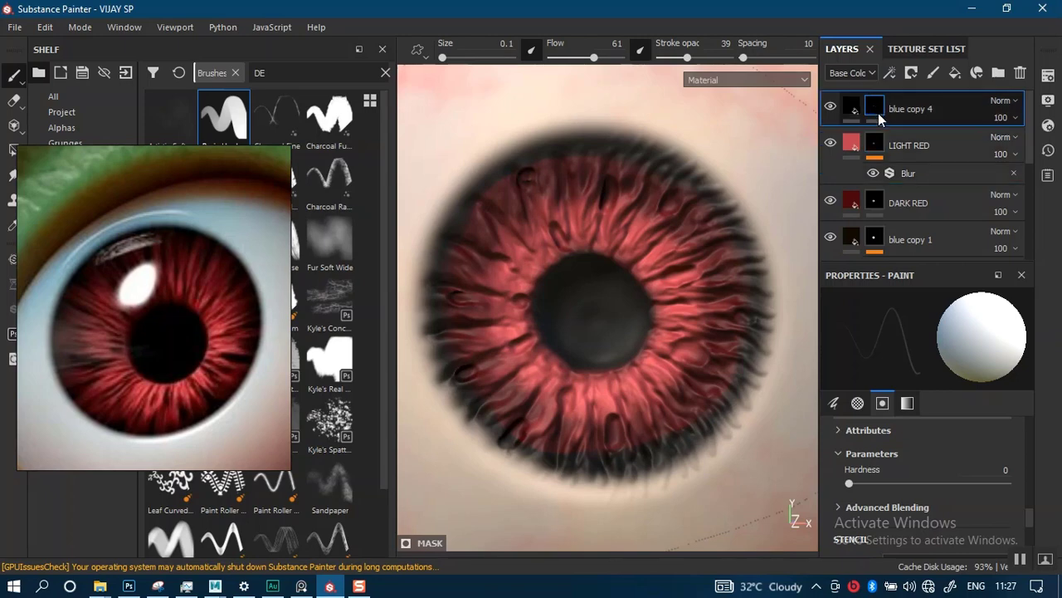
right_click(876, 108)
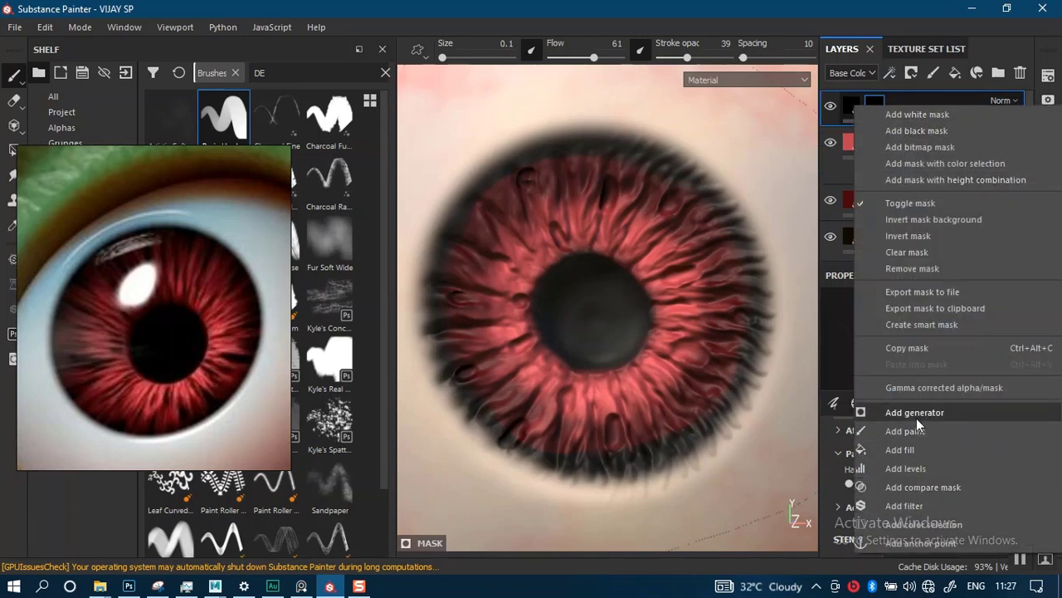
key(Escape)
click(904, 338)
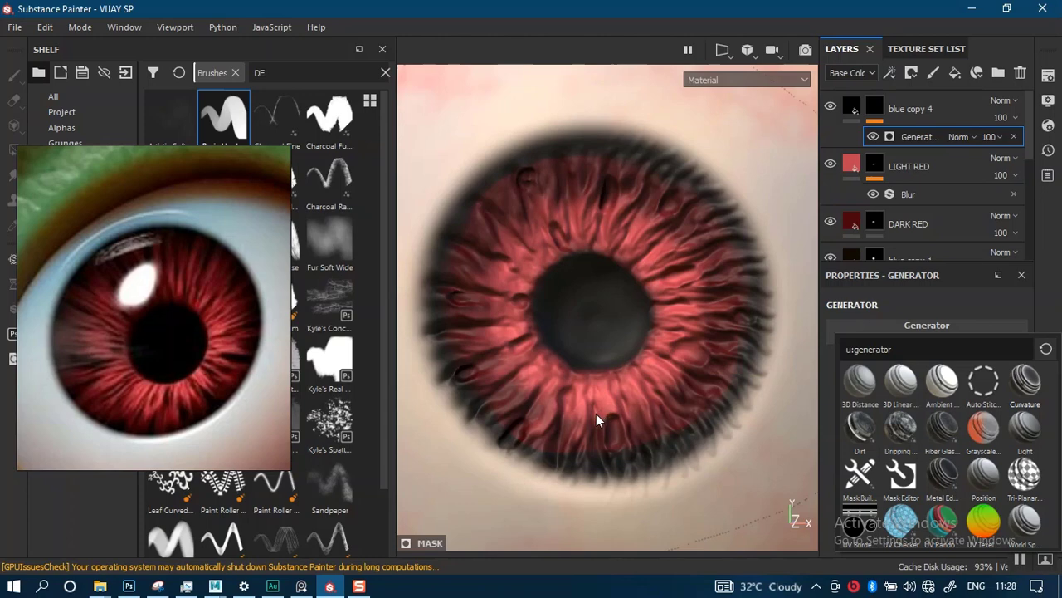
scroll(650, 494, down, 5)
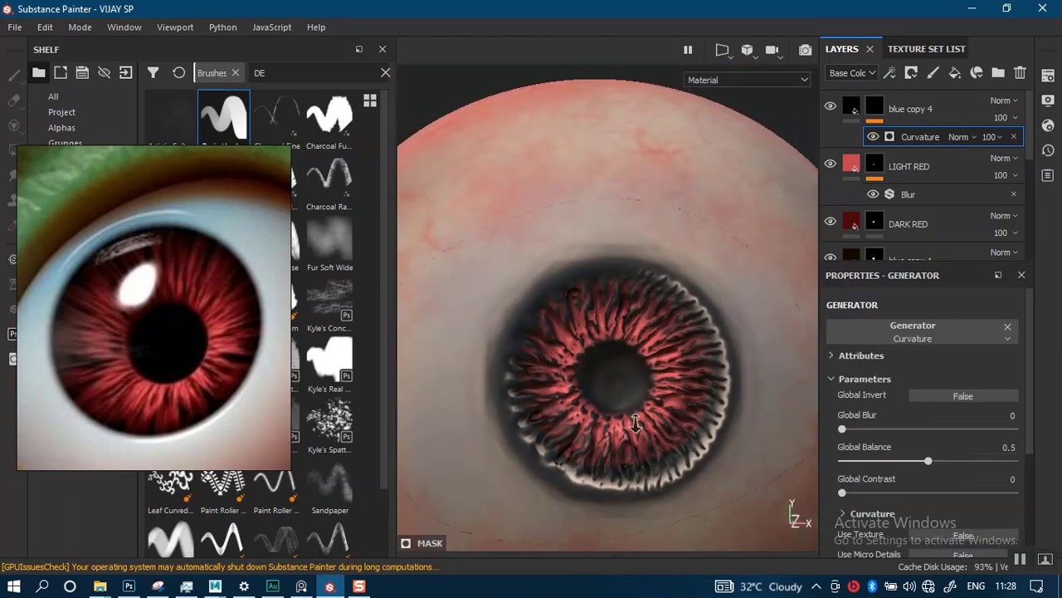
scroll(631, 461, up, 2)
scroll(615, 474, up, 3)
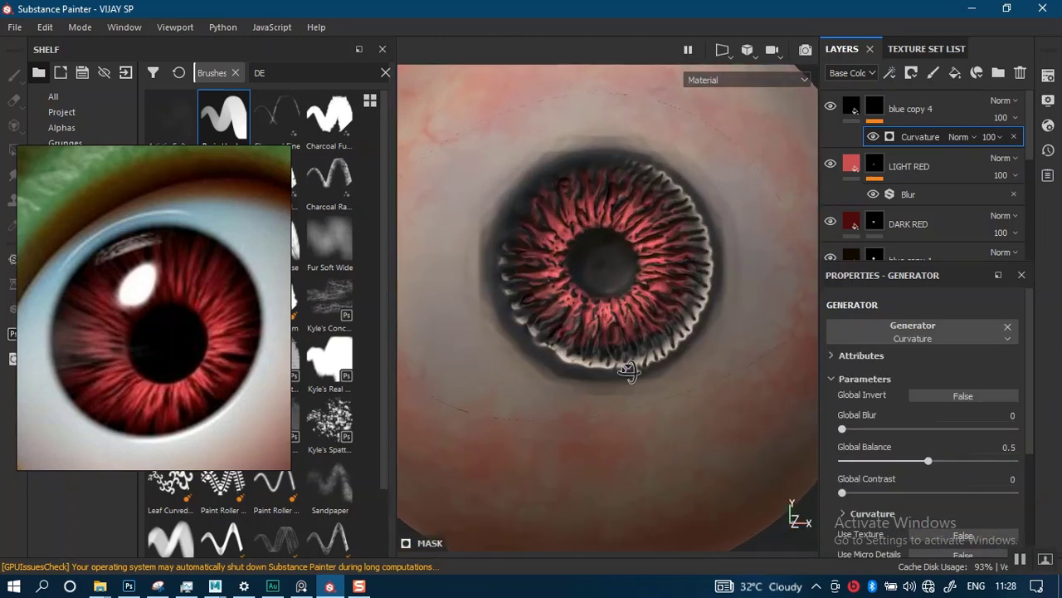
Display only the black layer's mask on the eyeball and examine the curvature pattern across the iris
key(c)
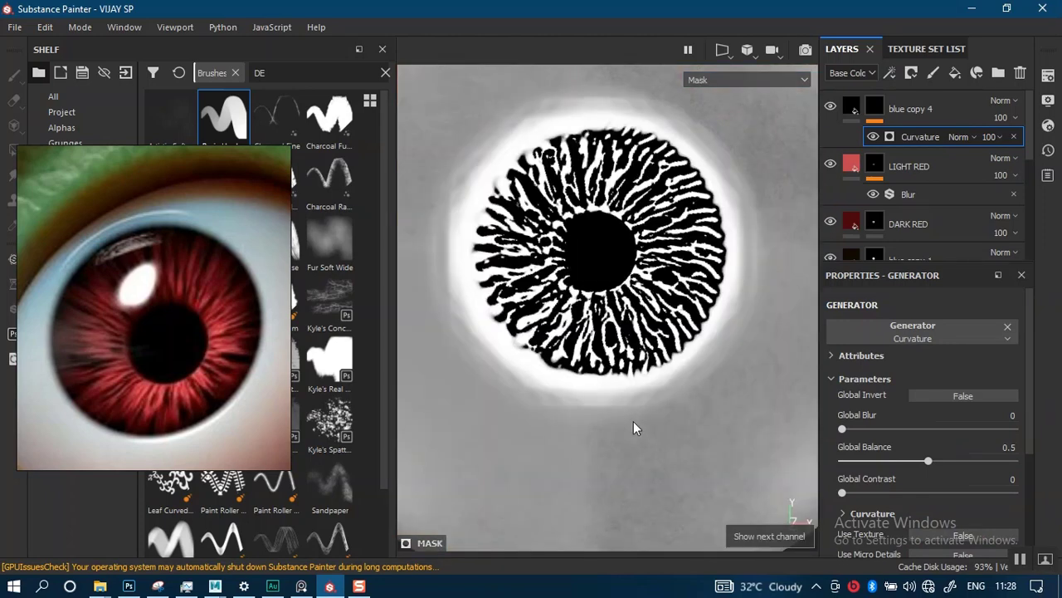
scroll(626, 398, down, 4)
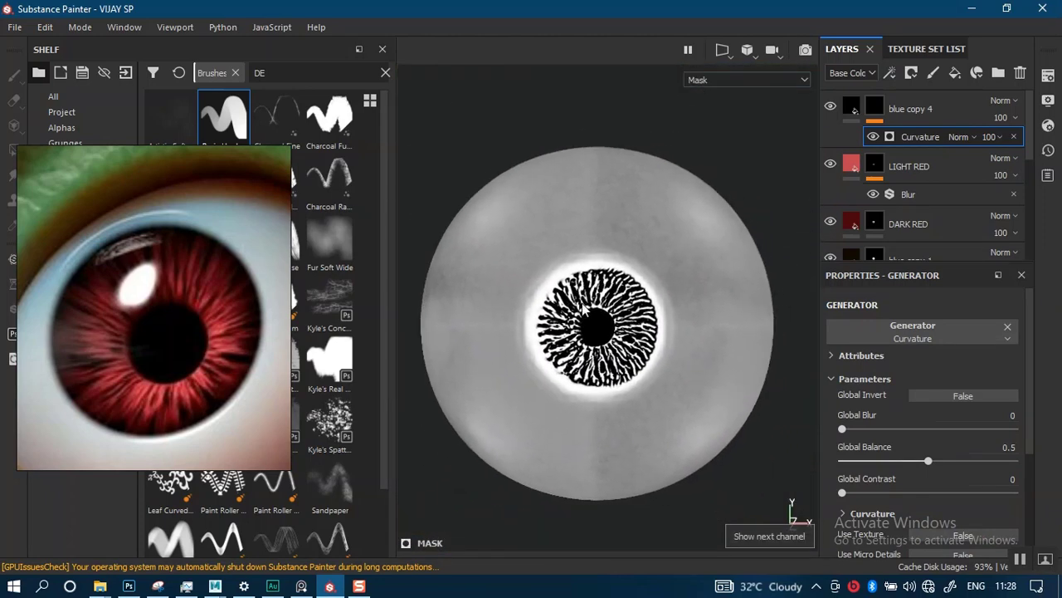
scroll(614, 320, up, 3)
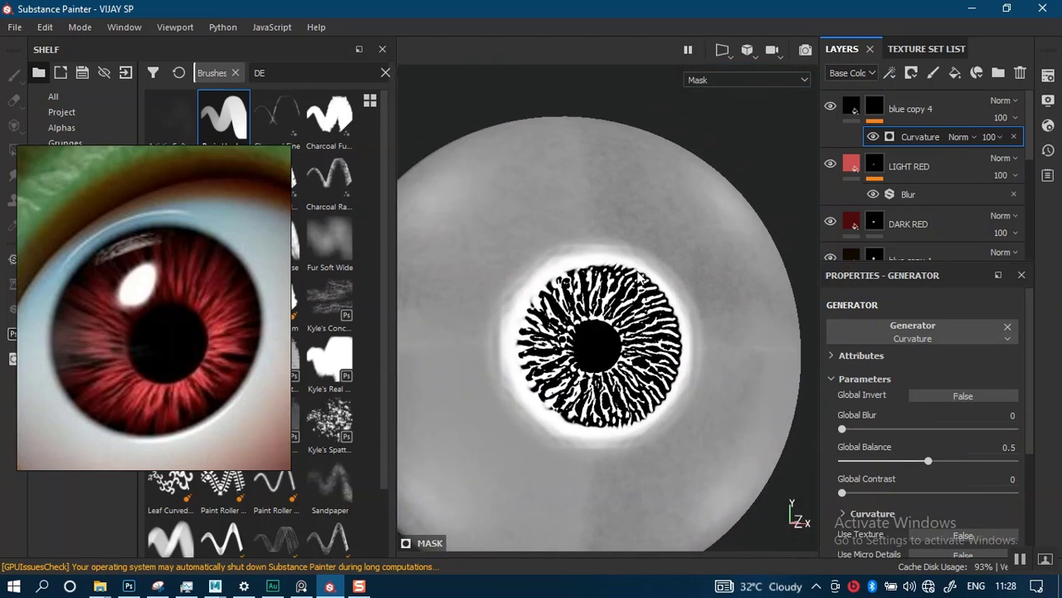
scroll(624, 336, up, 3)
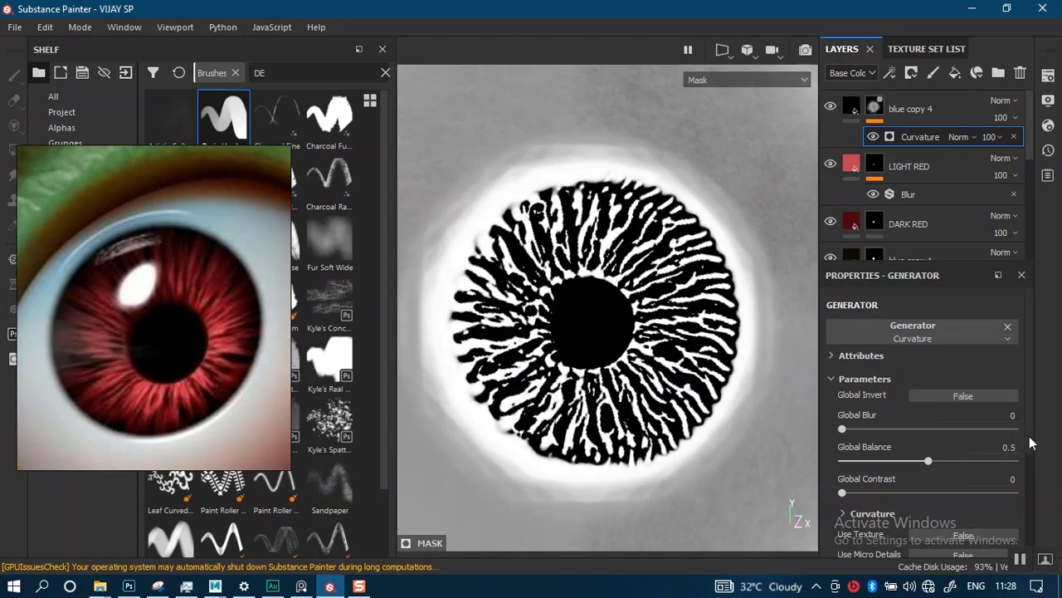
Expand the Curvature parameter group of the generator to reach its mode and detail settings
drag(1029, 454, 1032, 531)
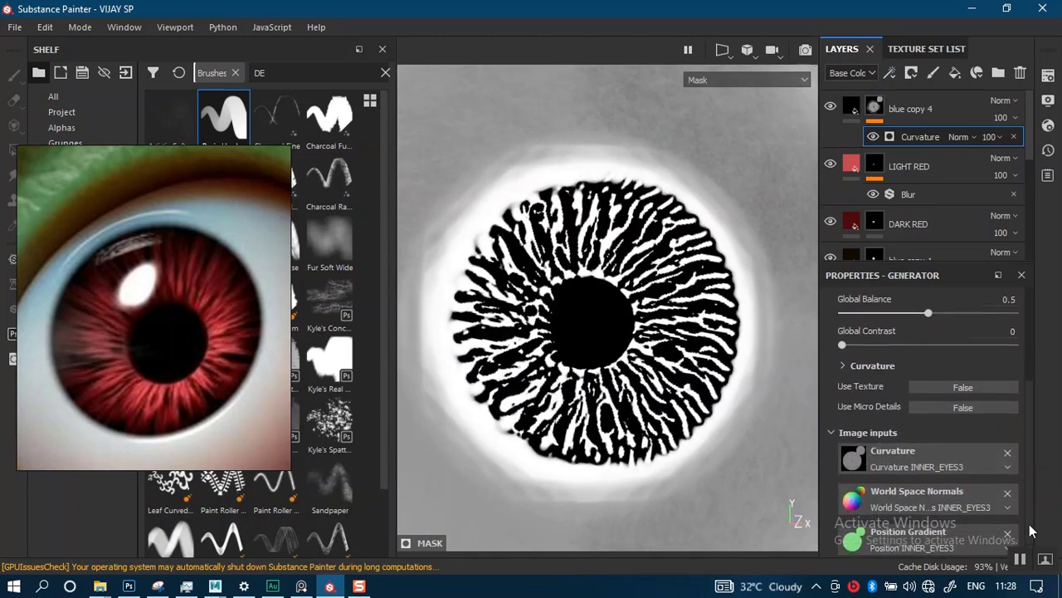
scroll(913, 415, up, 1)
click(848, 386)
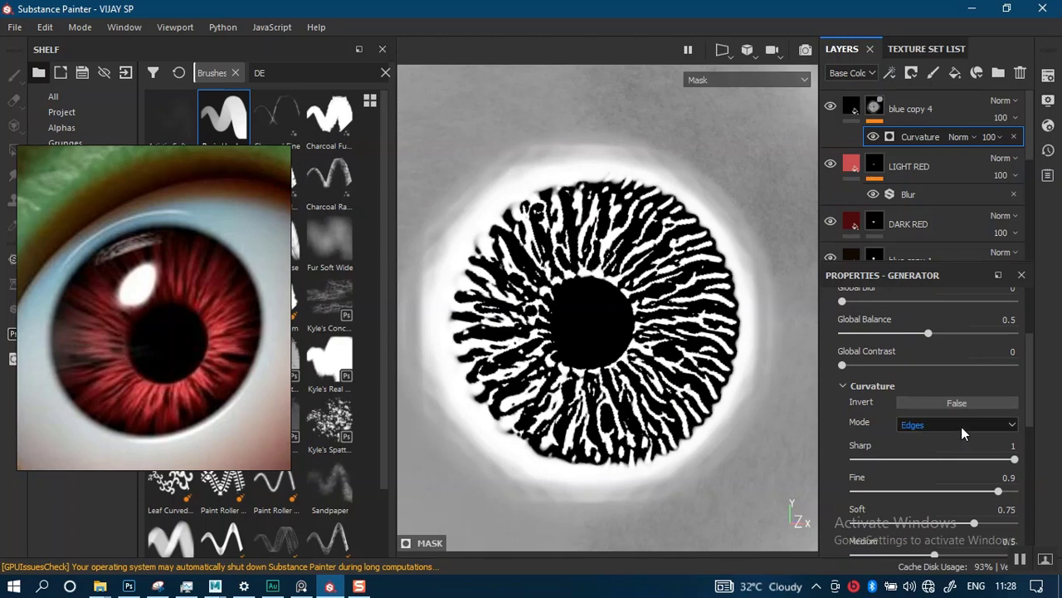
Set the Curvature generator on the blue copy 4 mask to Cavities mode and check the iris in material view
click(961, 427)
click(943, 449)
scroll(686, 462, down, 3)
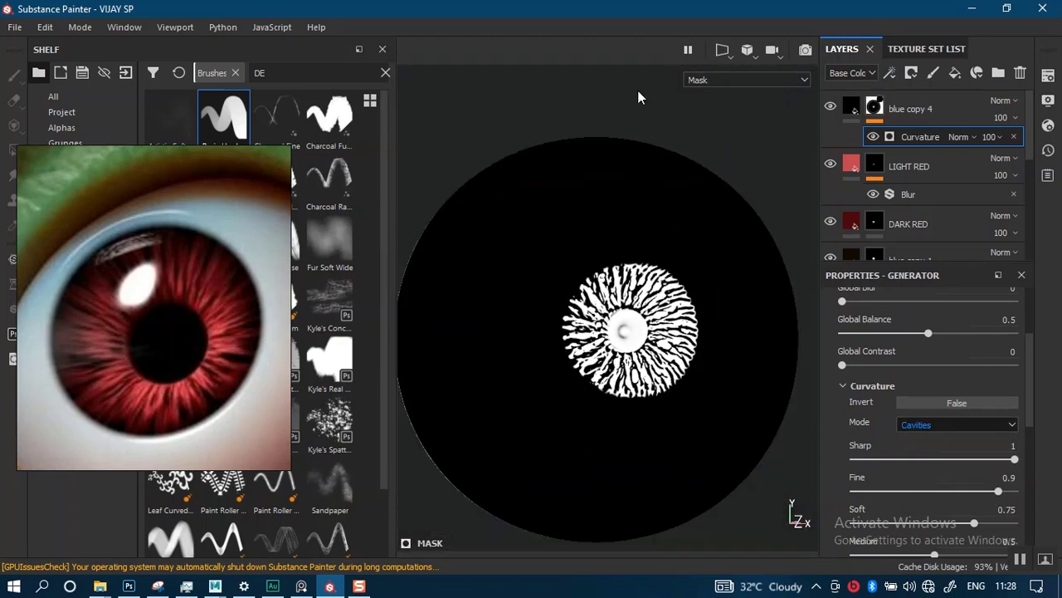
scroll(584, 309, up, 5)
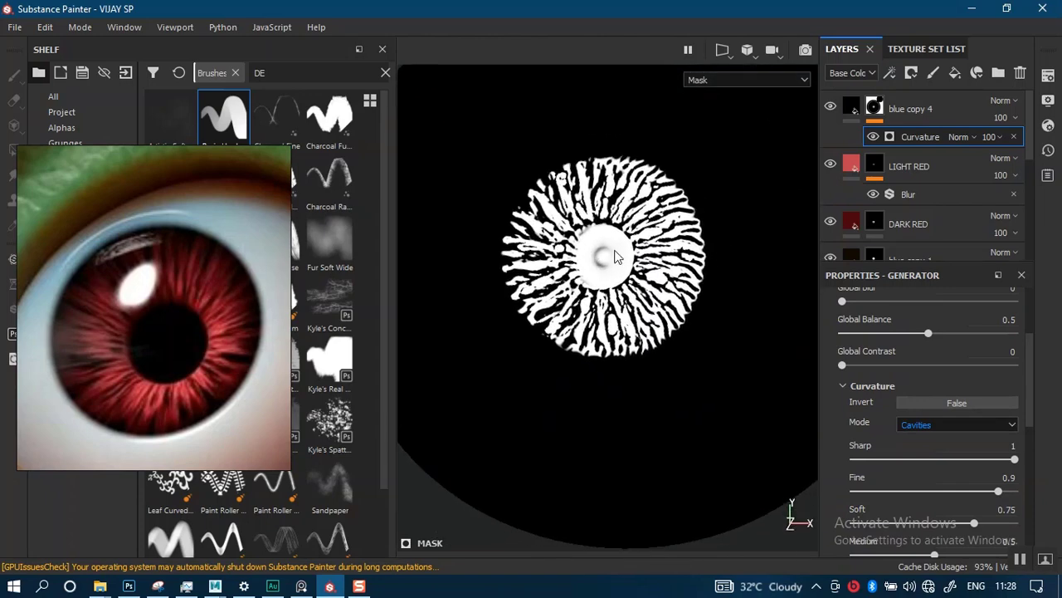
alt+drag(629, 324, 643, 324)
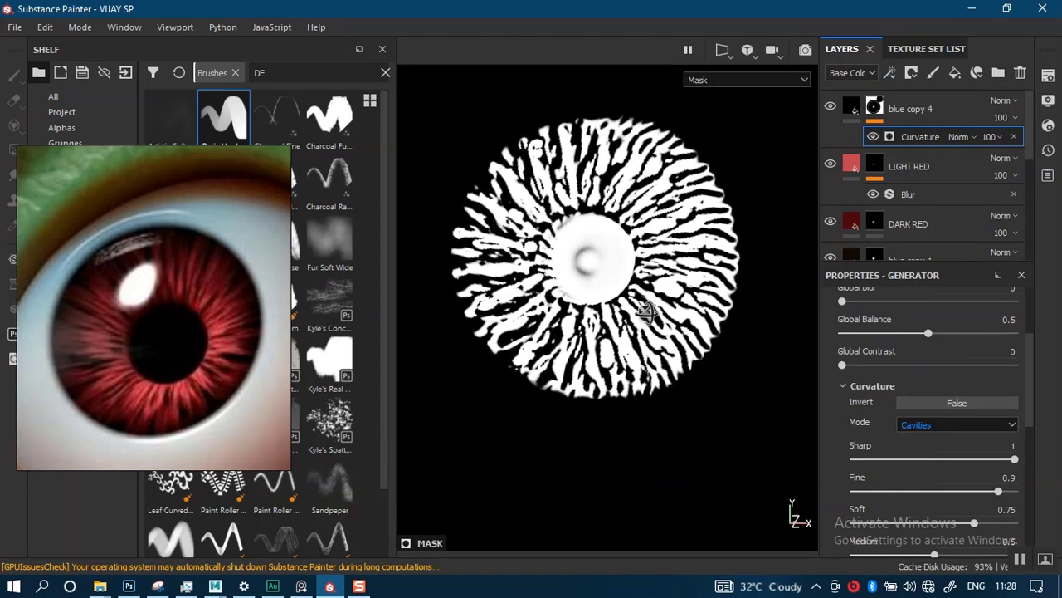
key(m)
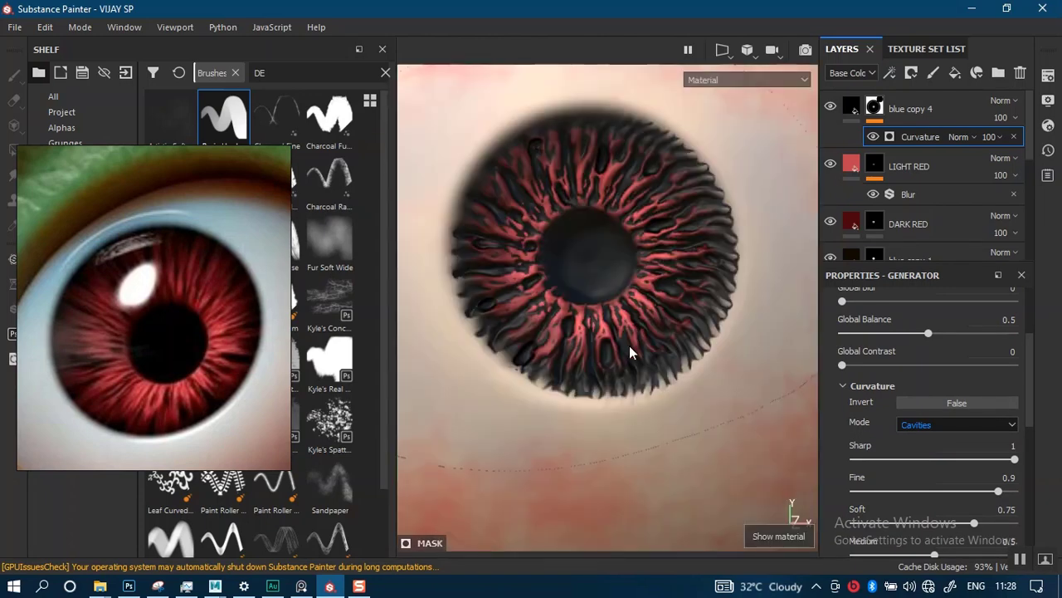
scroll(631, 361, down, 2)
scroll(628, 354, up, 2)
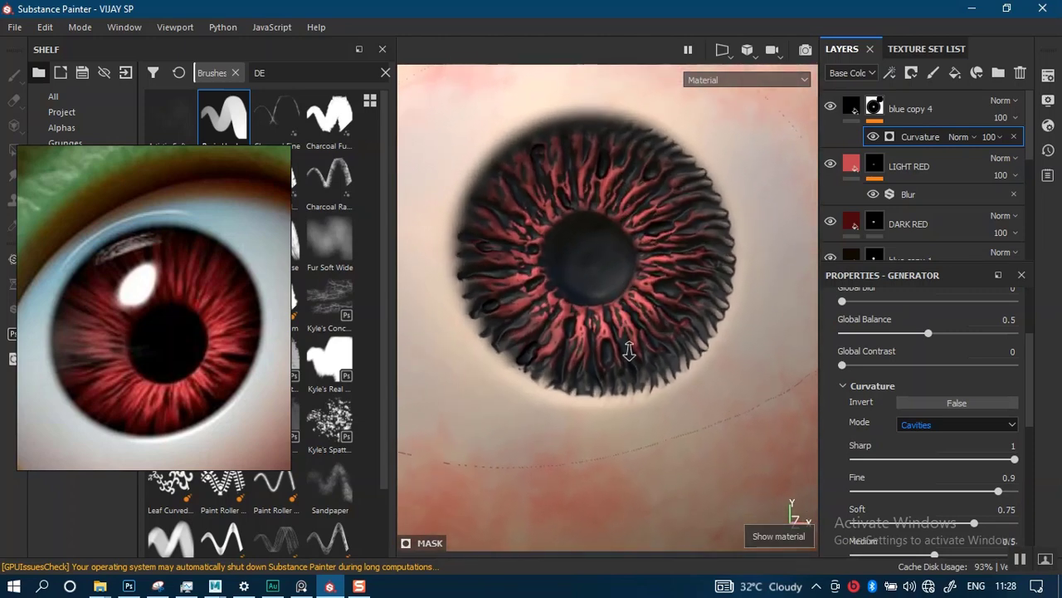
scroll(648, 325, up, 3)
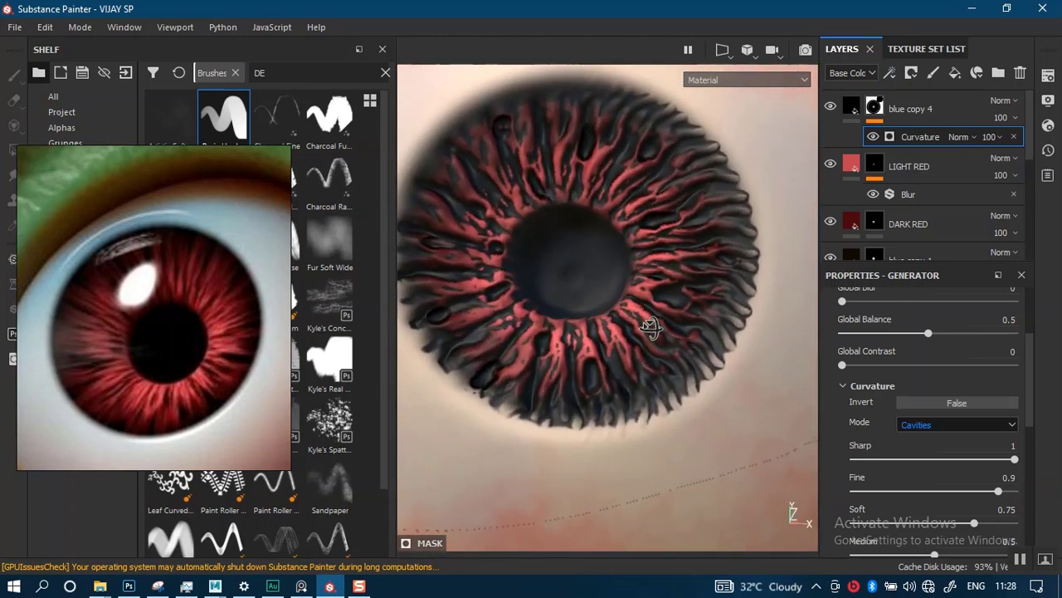
alt+drag(637, 331, 639, 326)
scroll(639, 348, up, 1)
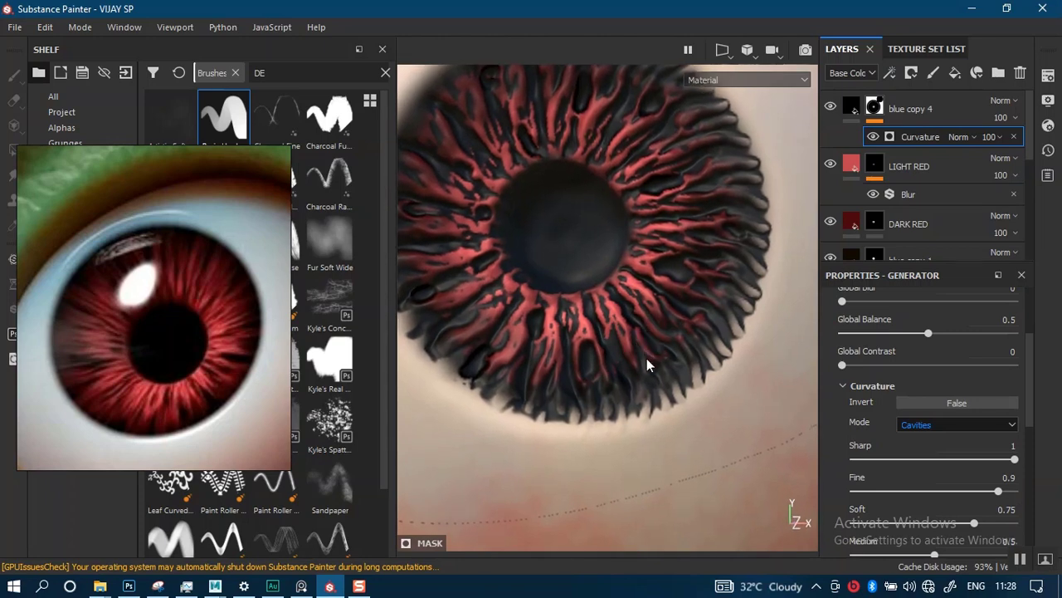
Display the blue copy 4 mask and lower the Curvature generator's Global Balance to 0.01
key(c)
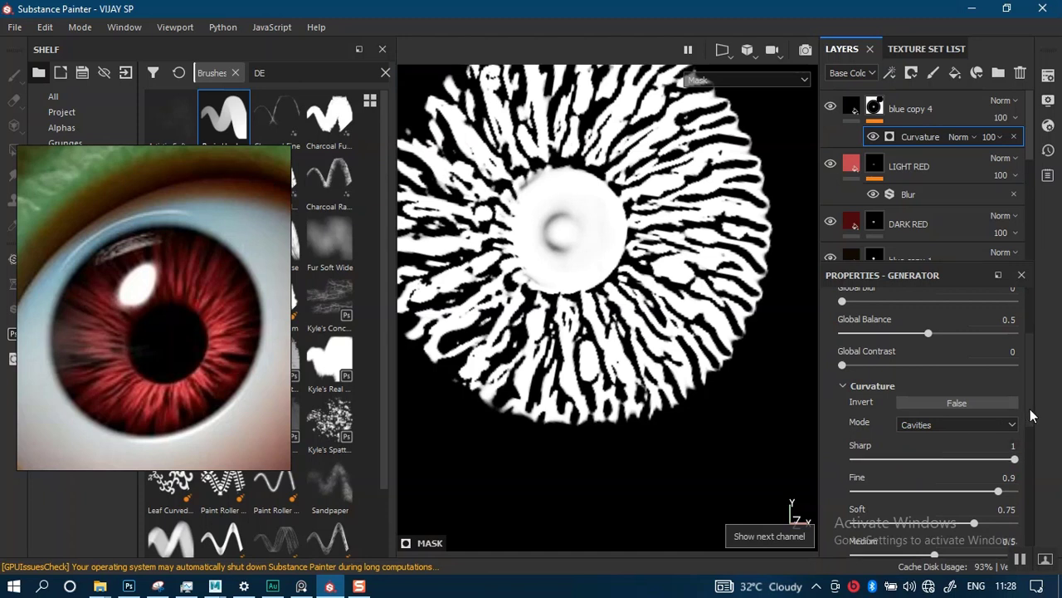
scroll(909, 444, up, 3)
drag(927, 448, 843, 453)
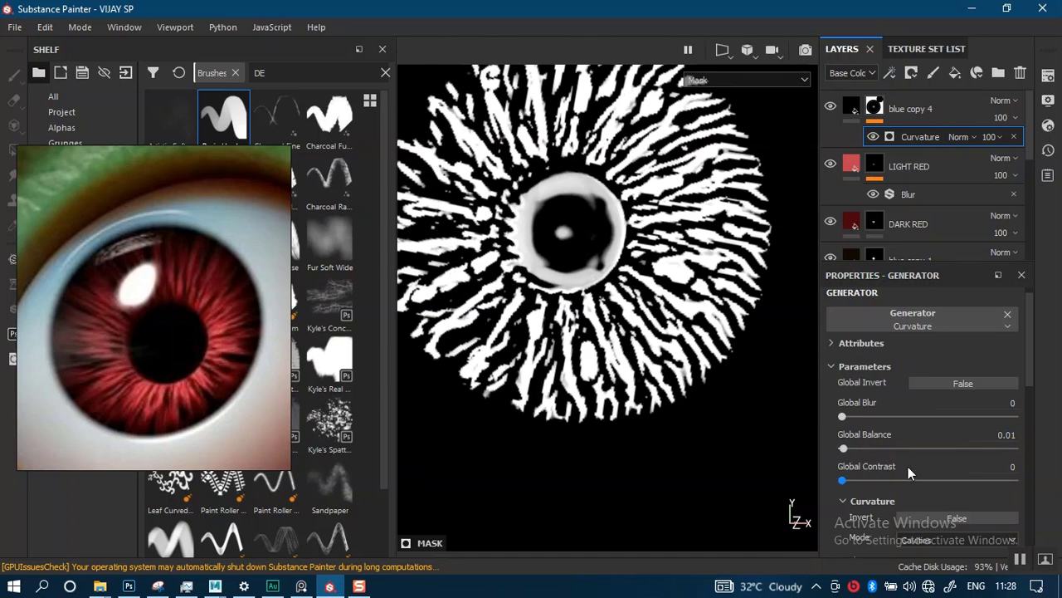
scroll(1023, 409, down, 3)
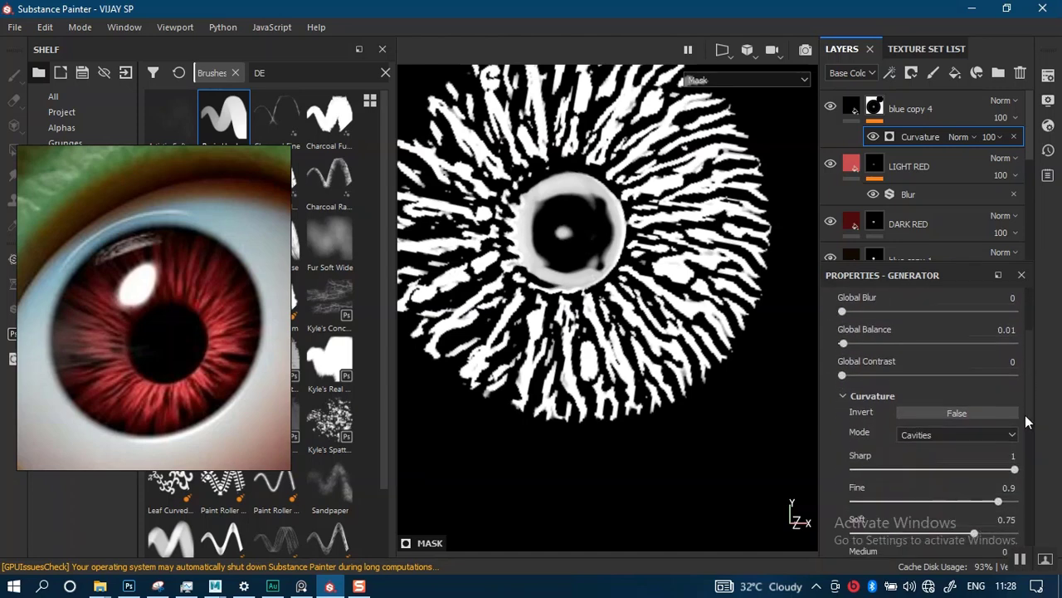
scroll(1025, 415, down, 3)
Raise the texture set size to 4096 in the texture set settings
click(1048, 75)
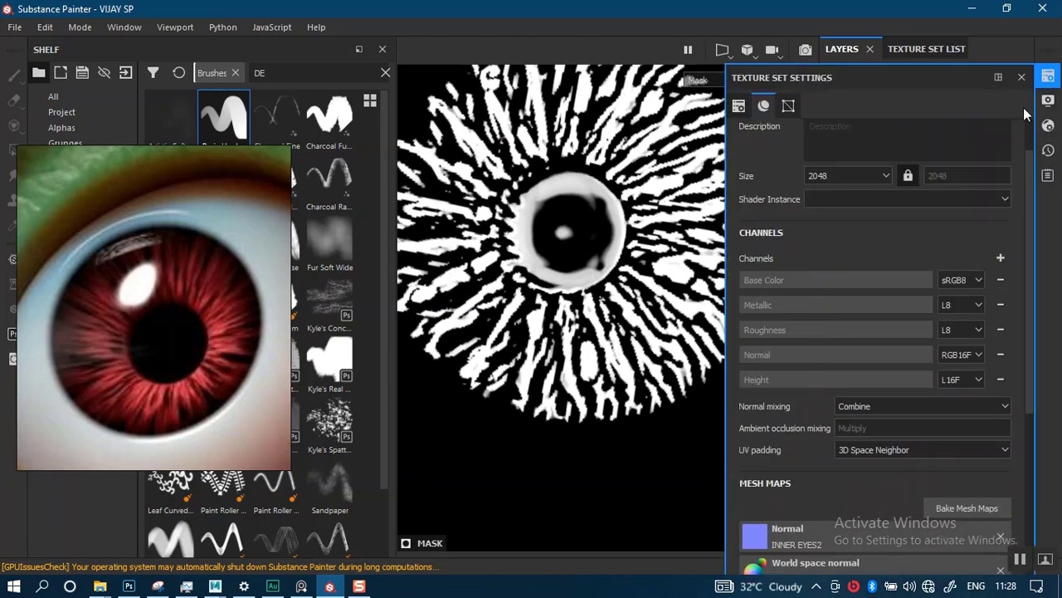
click(859, 176)
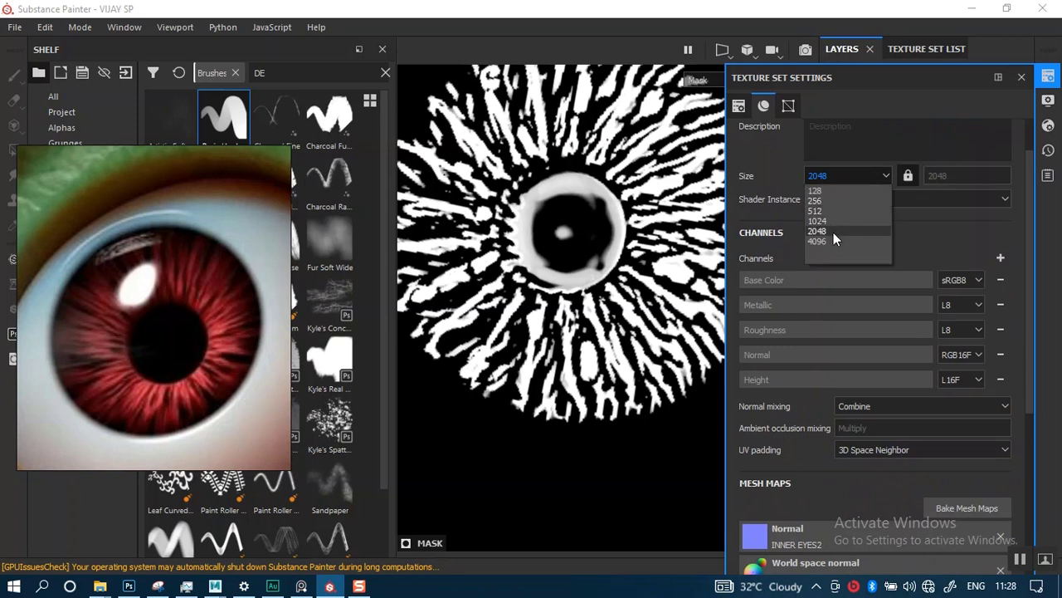
click(833, 231)
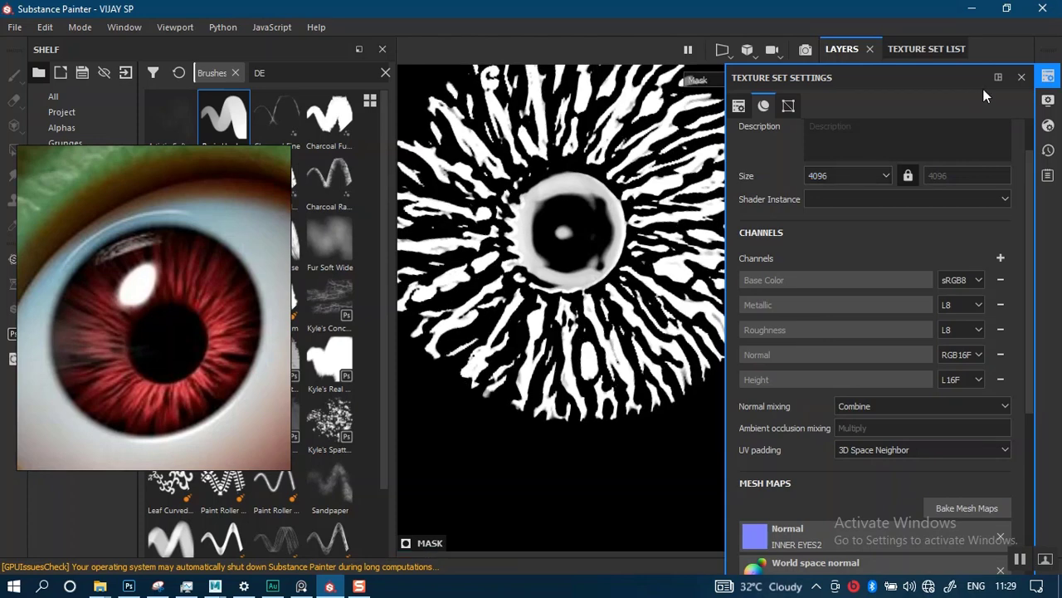
click(1021, 77)
Reduce the Curvature generator's Fine value to 0.23
click(951, 464)
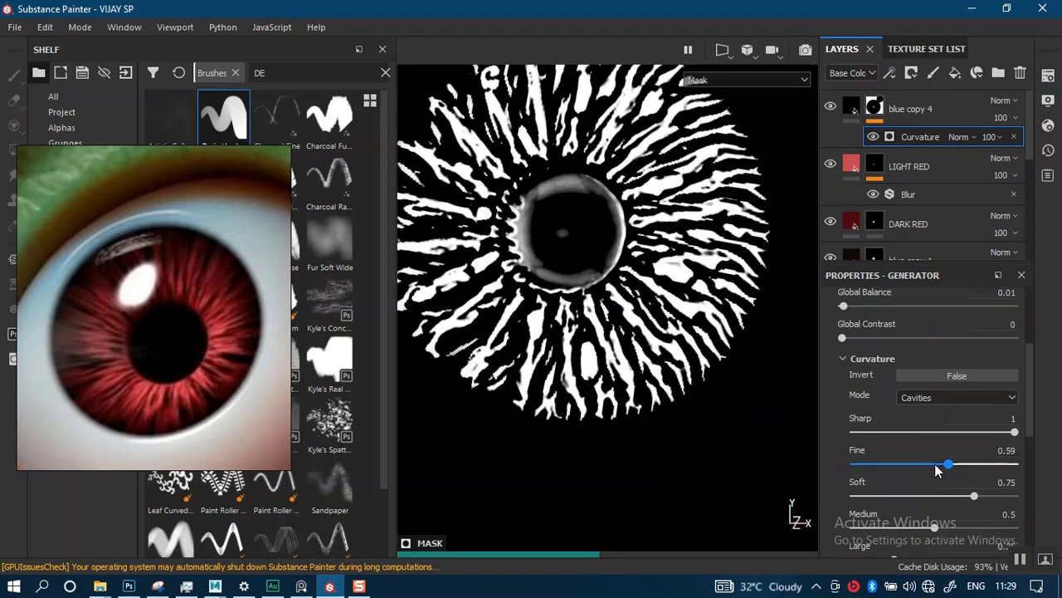
click(936, 464)
click(928, 466)
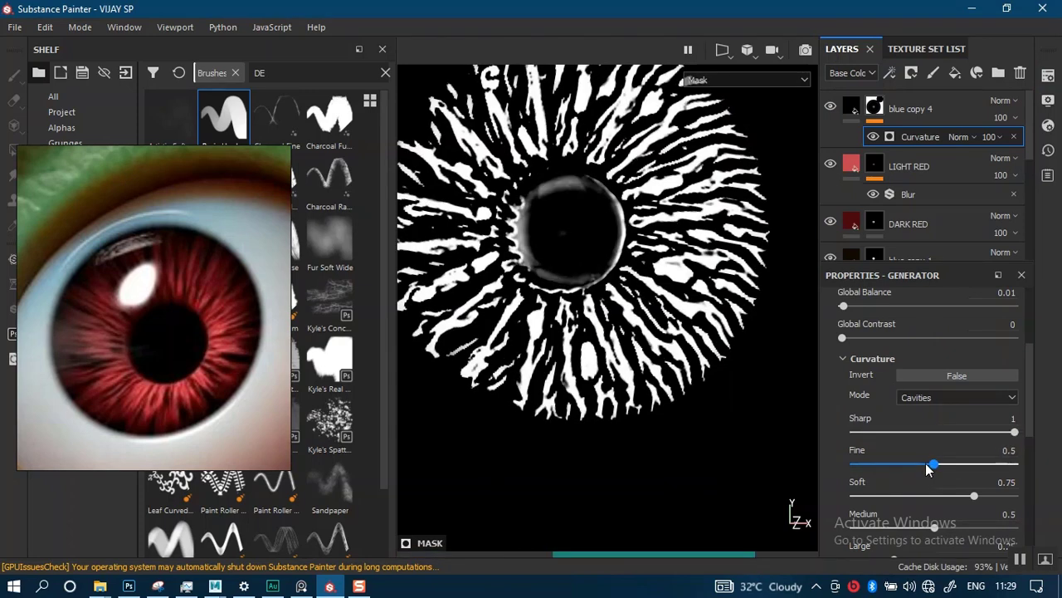
drag(928, 465, 910, 466)
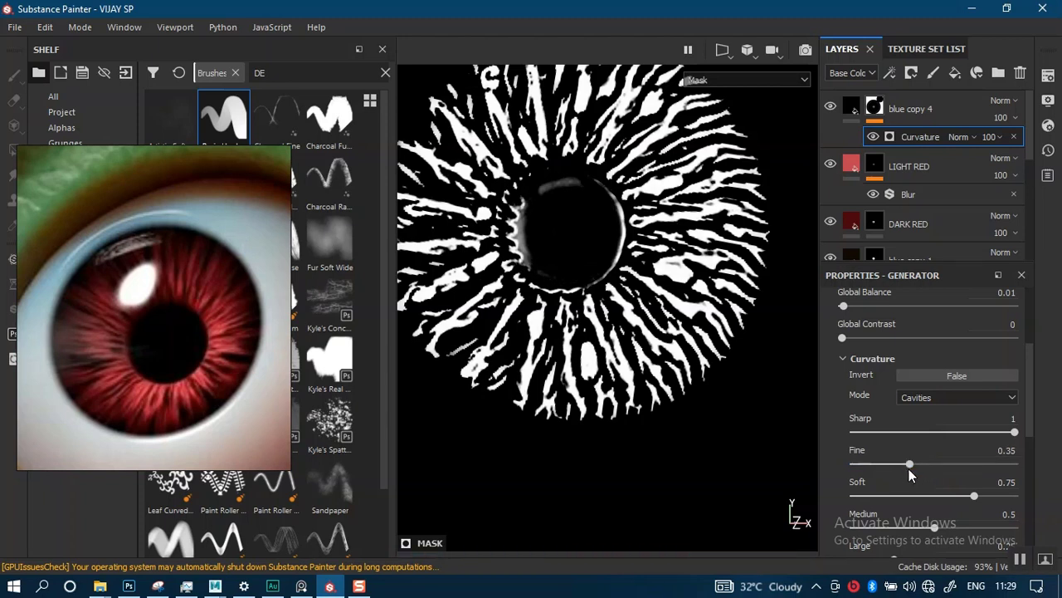
drag(910, 465, 890, 467)
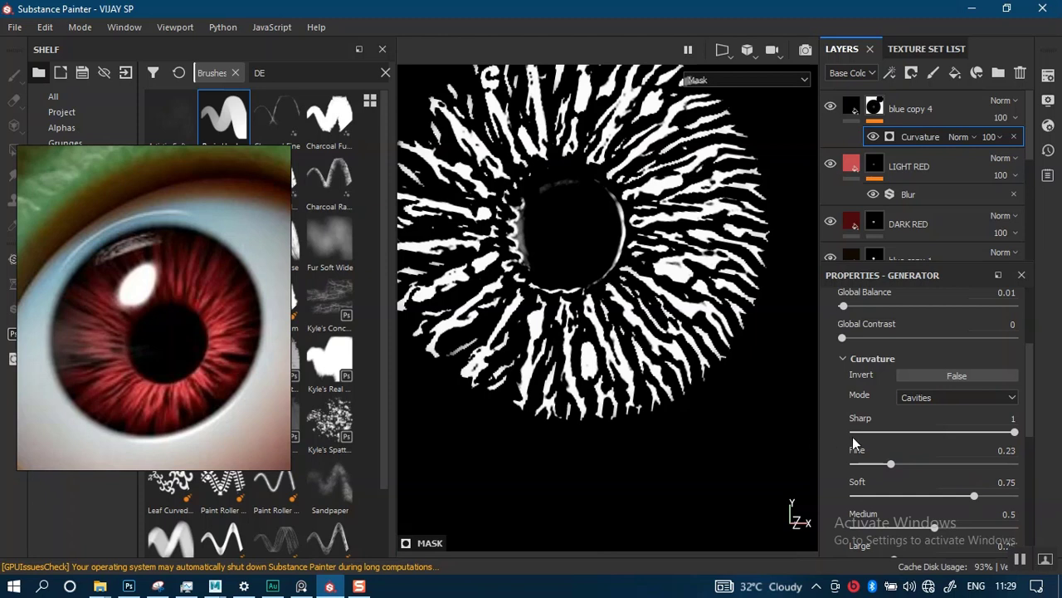
Set the Curvature generator's Sharp value to 0.91
click(915, 431)
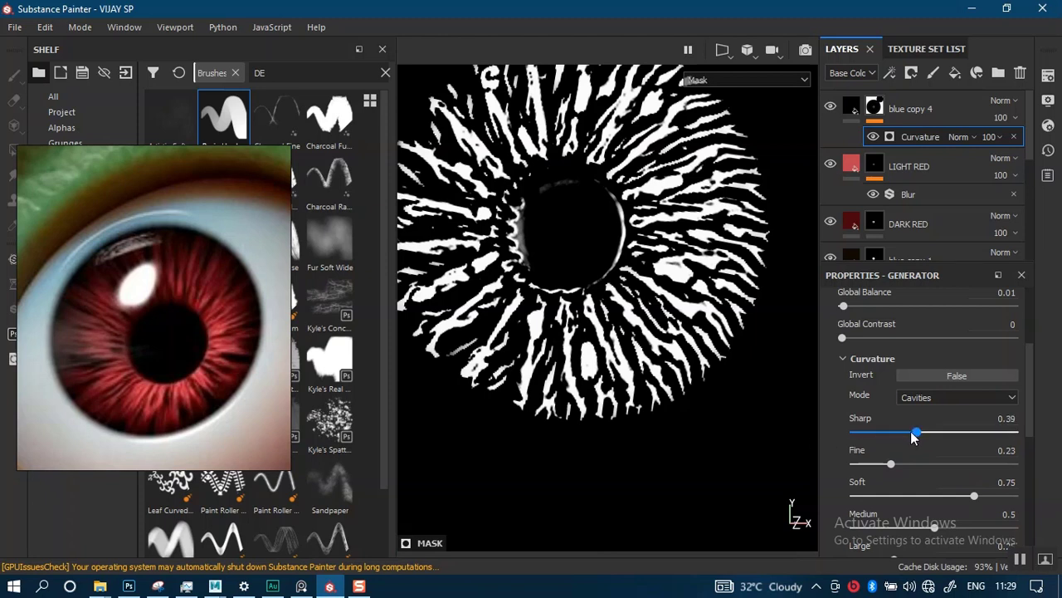
click(980, 430)
drag(990, 434, 998, 432)
Compare the iris in material view with the blue copy 4 layer hidden and shown, close up and from a distance
key(m)
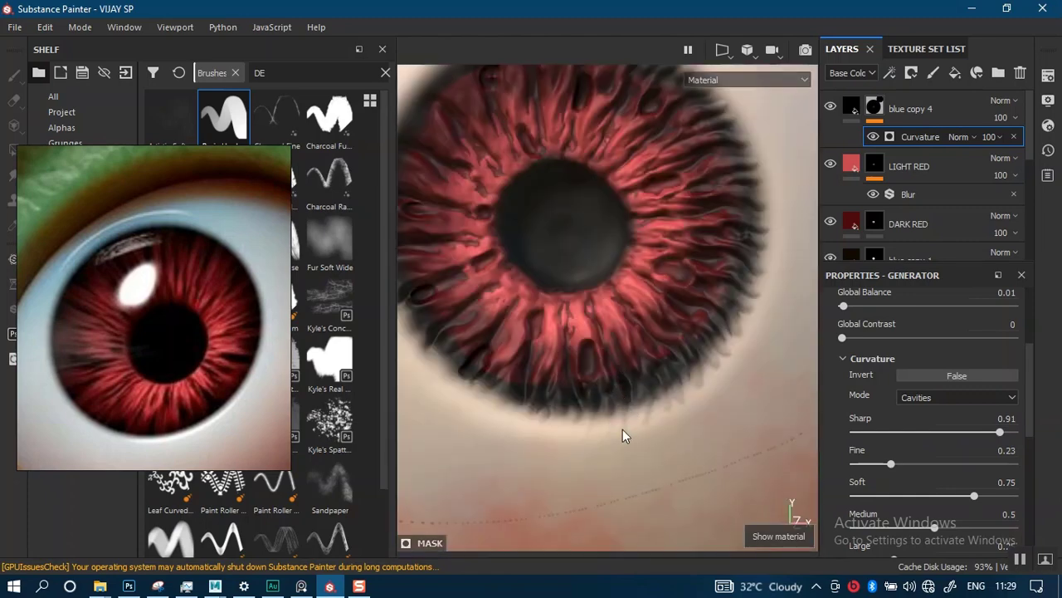
scroll(624, 398, down, 5)
scroll(621, 373, up, 3)
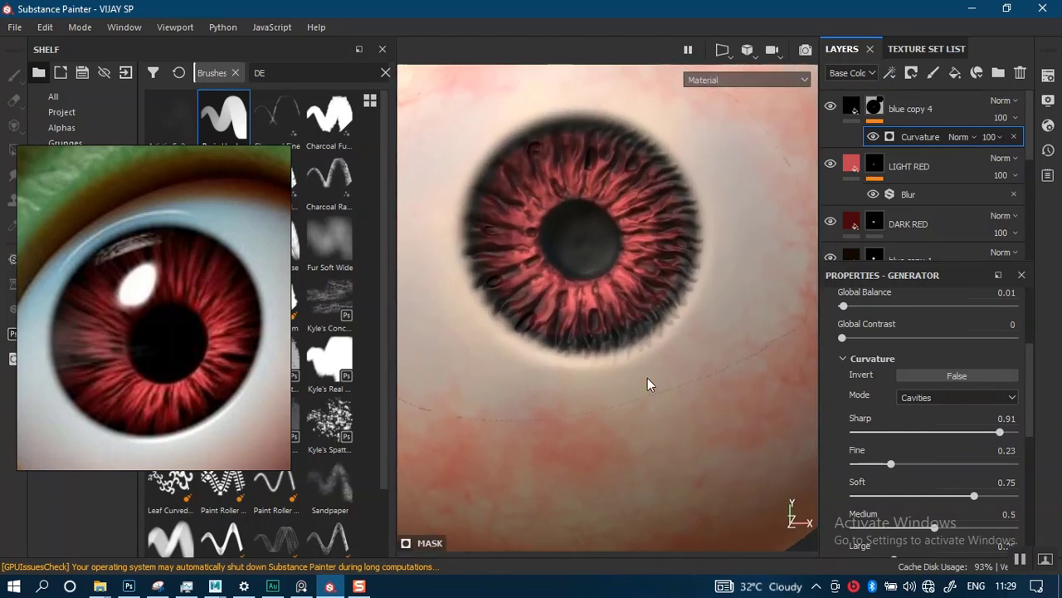
scroll(649, 378, up, 4)
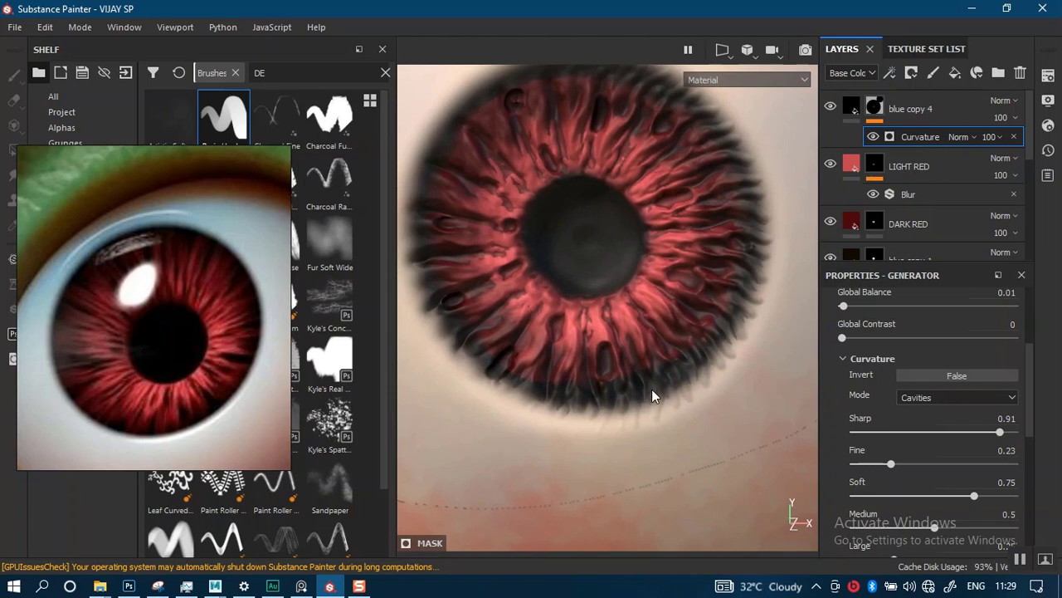
click(830, 107)
click(832, 108)
click(832, 108)
click(831, 108)
click(833, 108)
click(833, 108)
click(833, 108)
click(833, 108)
click(832, 108)
click(833, 109)
click(833, 108)
click(833, 109)
alt+right_drag(640, 296, 652, 91)
alt+drag(614, 360, 614, 303)
alt+right_drag(614, 304, 619, 493)
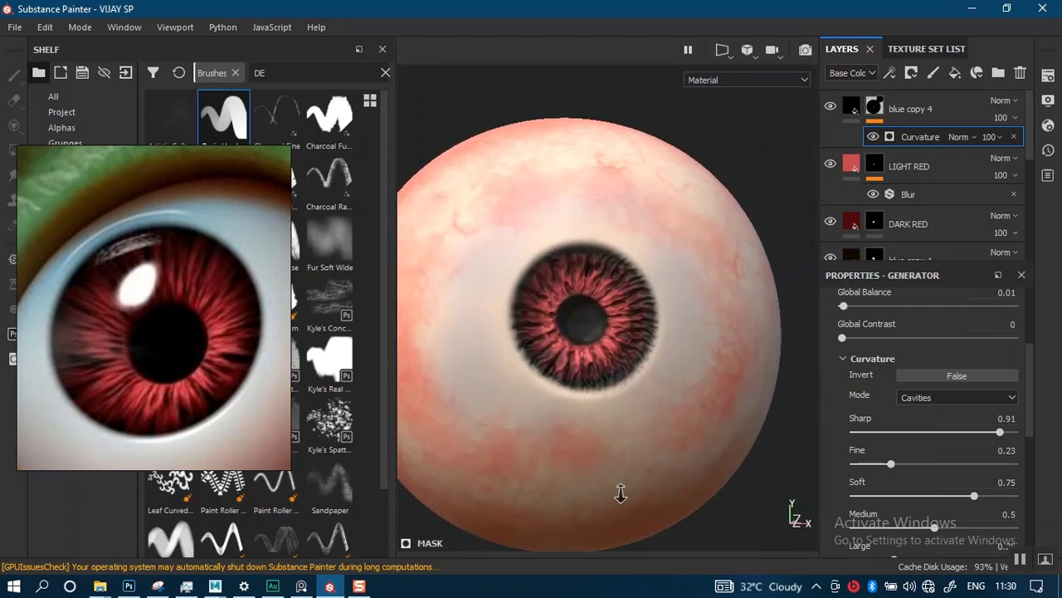
alt+drag(619, 493, 636, 299)
alt+right_drag(635, 299, 645, 337)
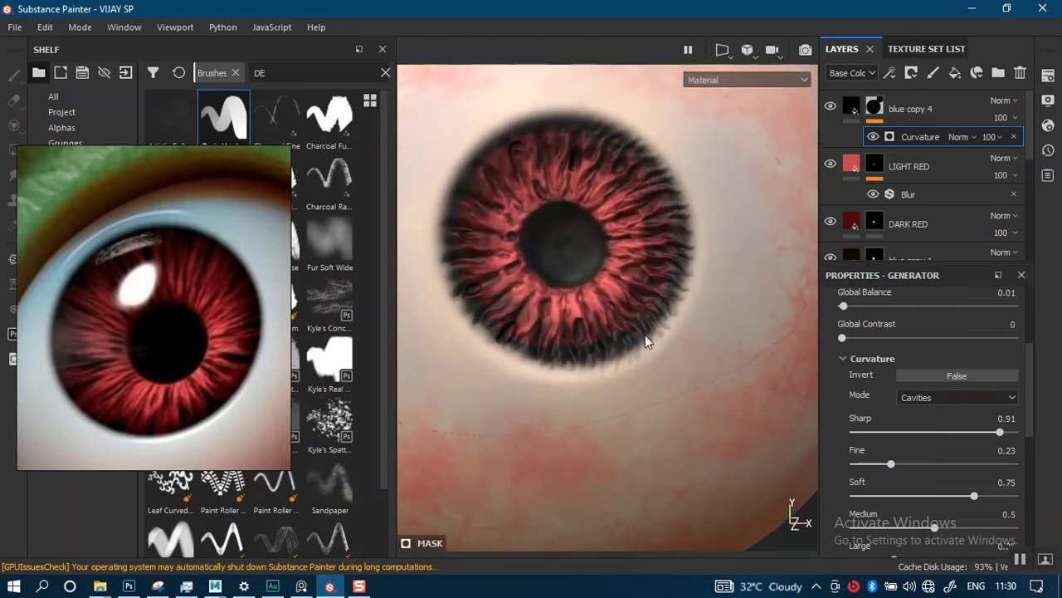
alt+drag(644, 337, 639, 410)
alt+right_drag(639, 410, 636, 318)
Duplicate the LIGHT RED fill layer and hide the original
click(857, 164)
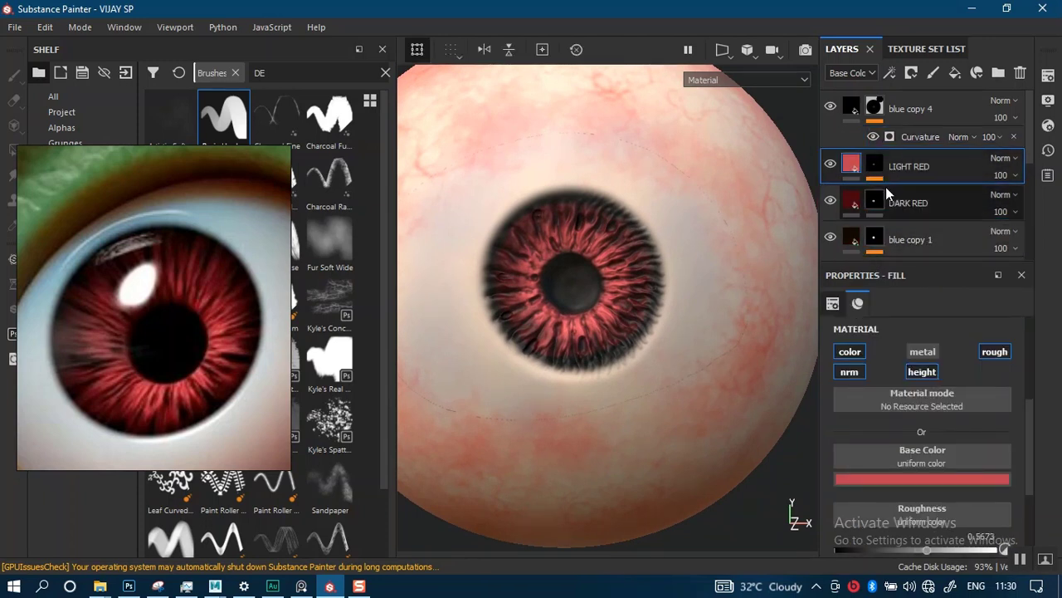
key(ctrl+d)
click(830, 200)
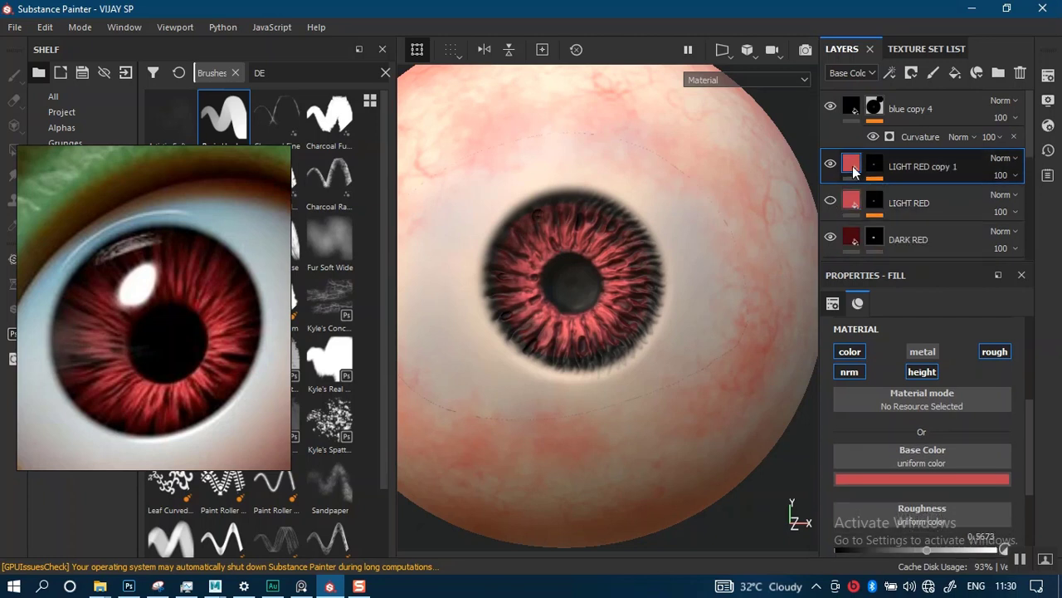
Recolour LIGHT RED copy 1 by sampling the DARK RED layer's colour and brightening it to a vivid red
click(900, 479)
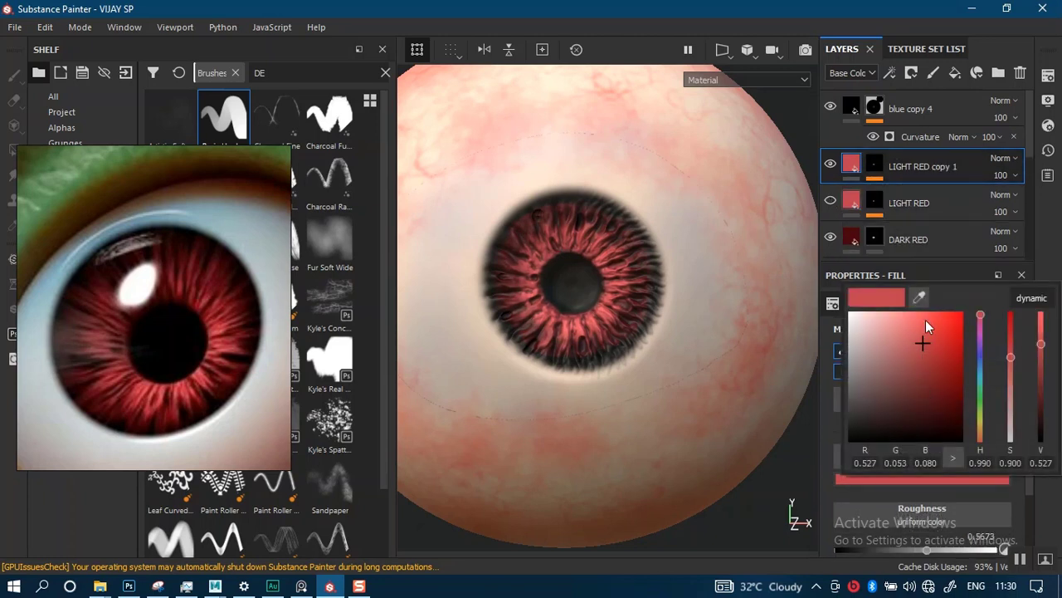
drag(898, 274, 856, 235)
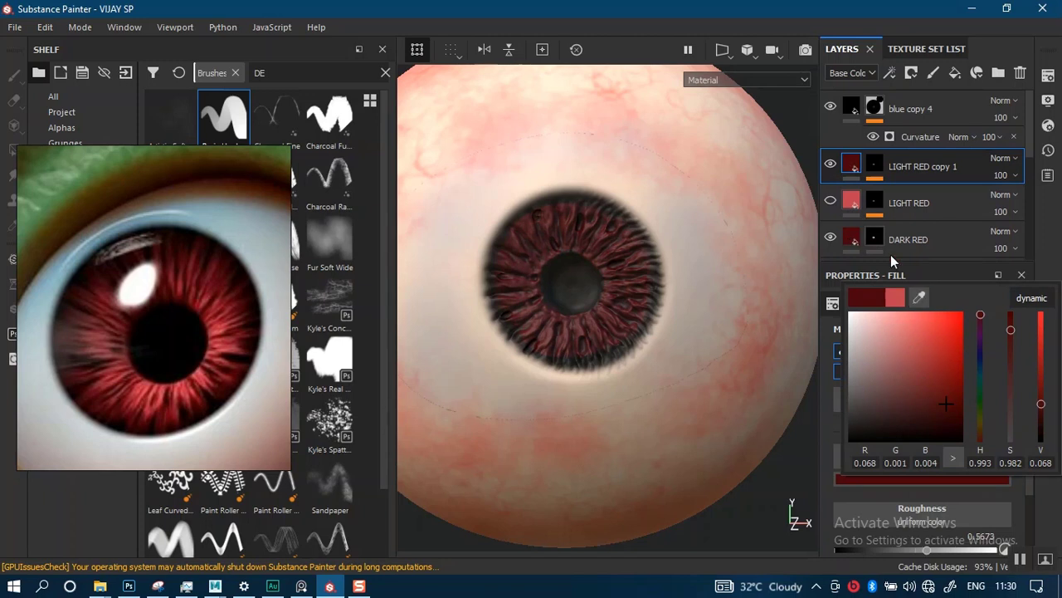
drag(1043, 410, 1042, 357)
alt+right_drag(619, 422, 614, 371)
scroll(614, 371, up, 1)
alt+drag(614, 371, 623, 277)
scroll(623, 277, down, 1)
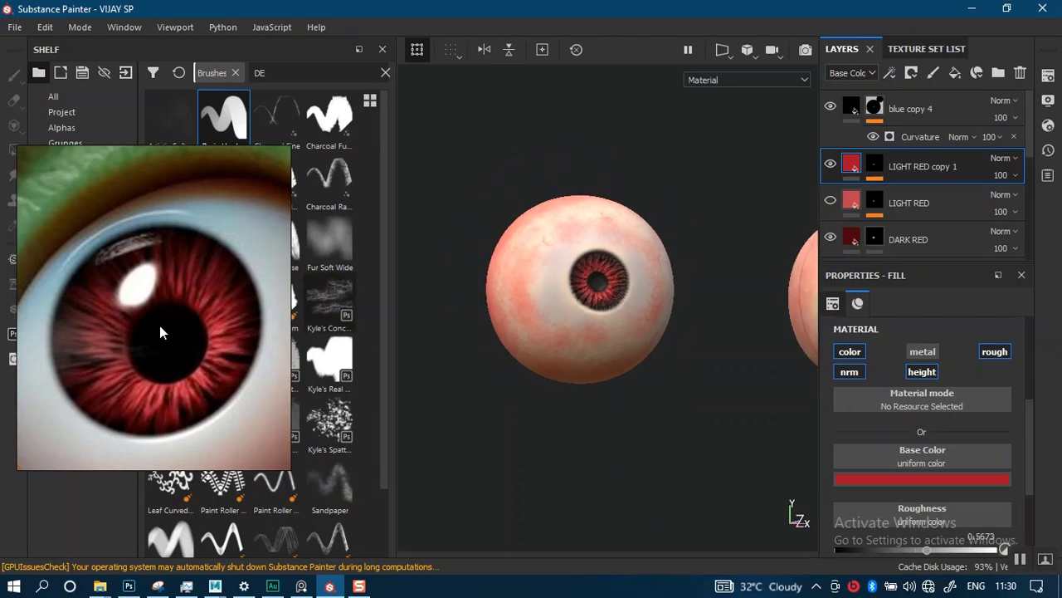
Browse the reference board and examine the curly-haired character's face and eyes
scroll(160, 325, down, 5)
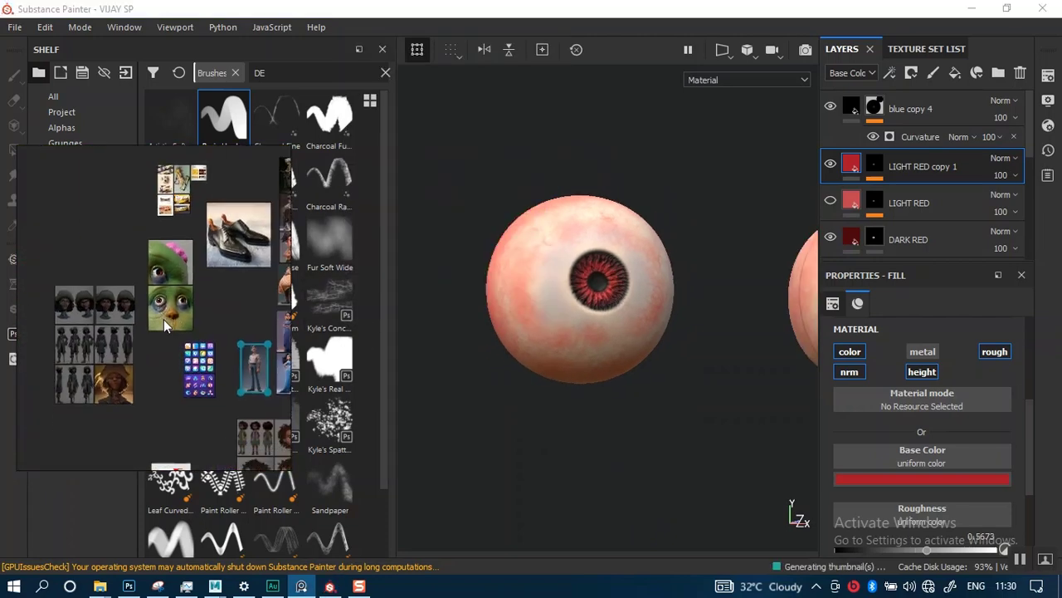
scroll(181, 337, down, 4)
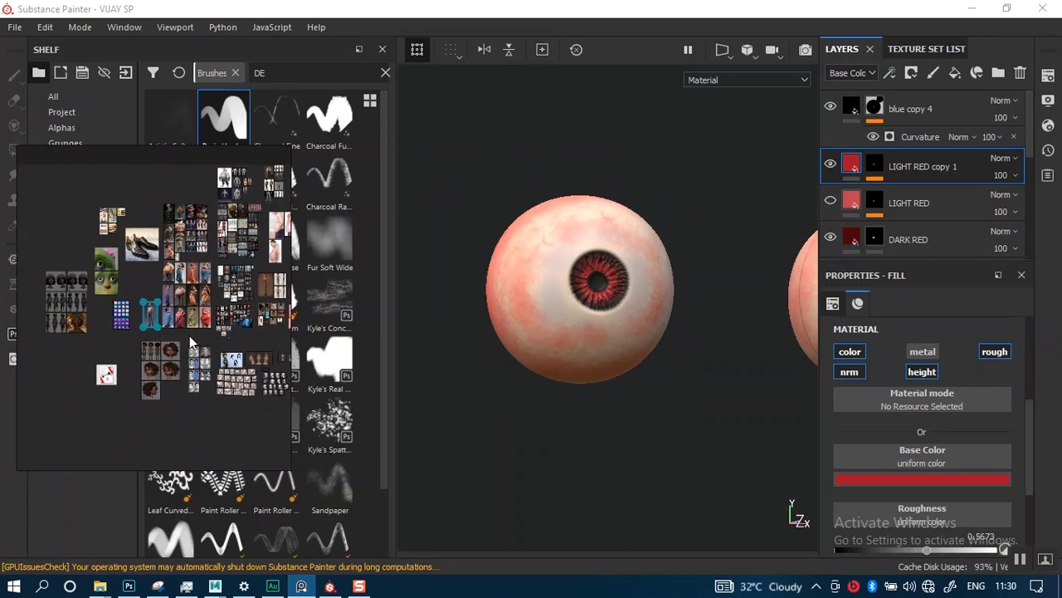
scroll(184, 330, down, 4)
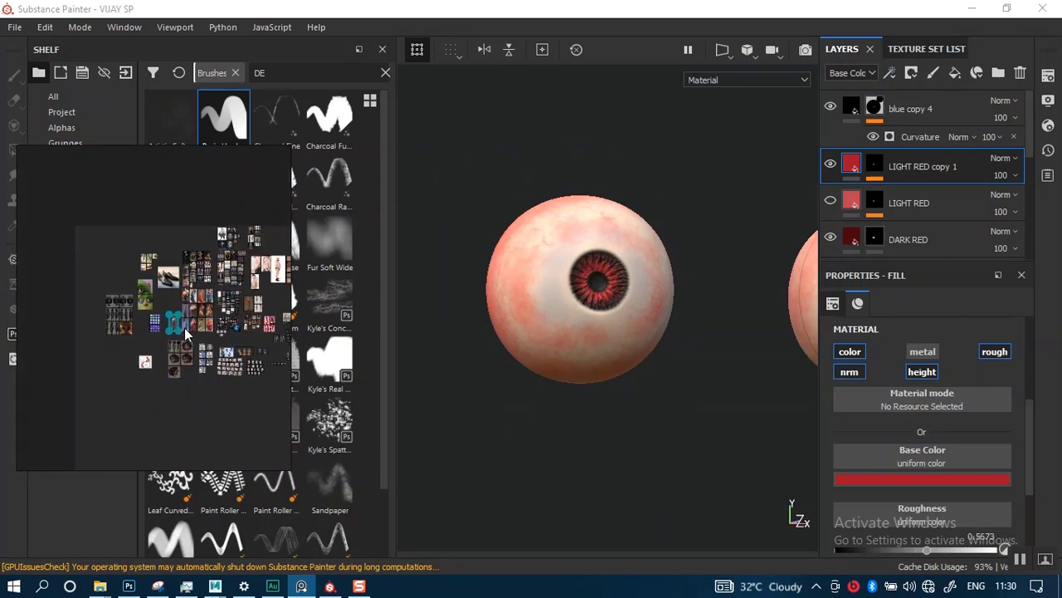
scroll(184, 328, up, 6)
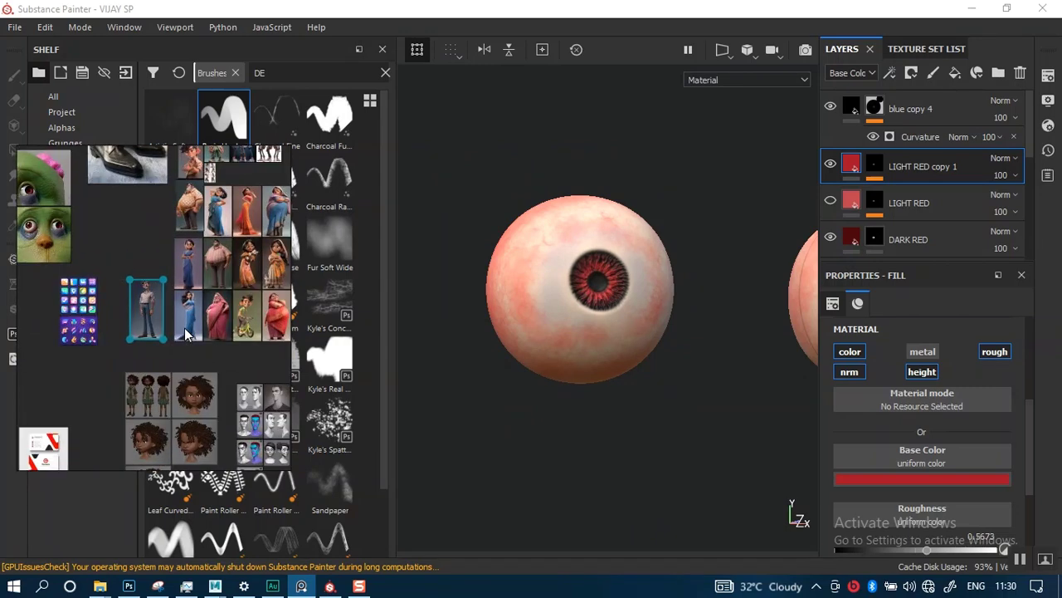
scroll(184, 328, up, 2)
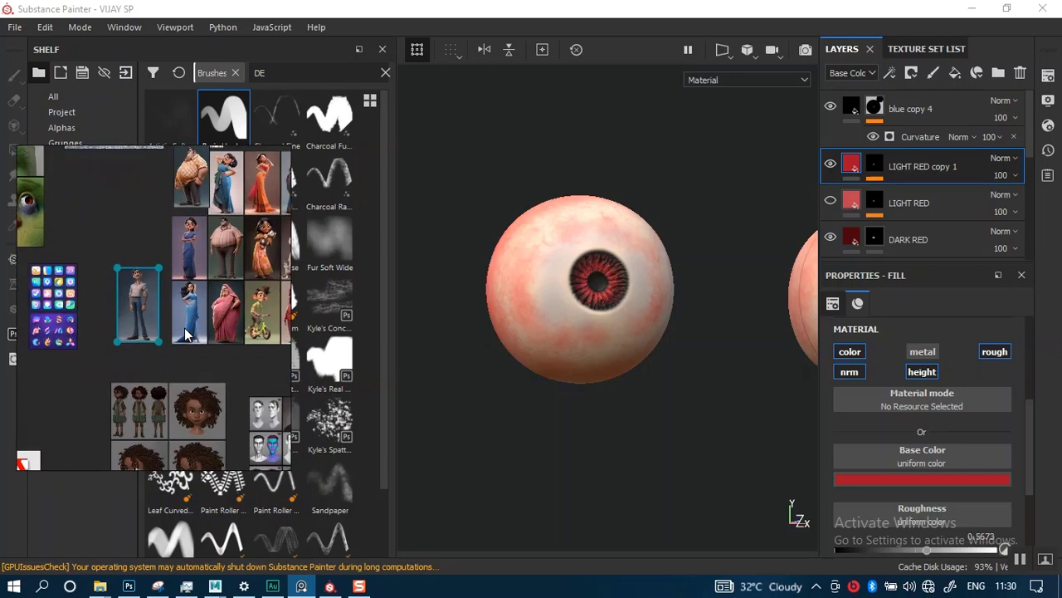
scroll(184, 328, up, 2)
scroll(184, 328, down, 2)
scroll(185, 327, up, 1)
scroll(184, 328, down, 4)
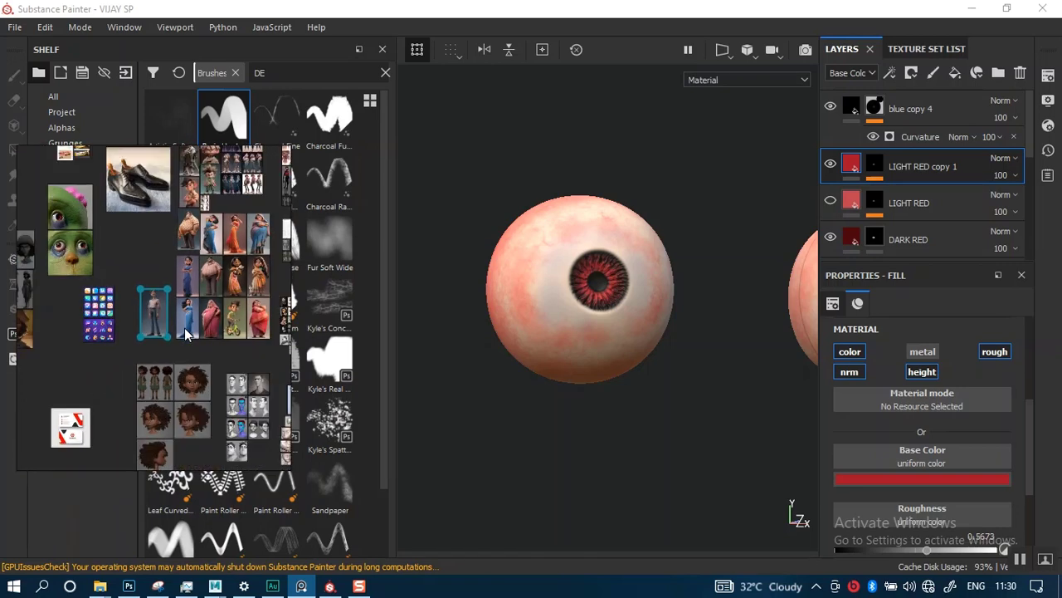
scroll(190, 395, up, 6)
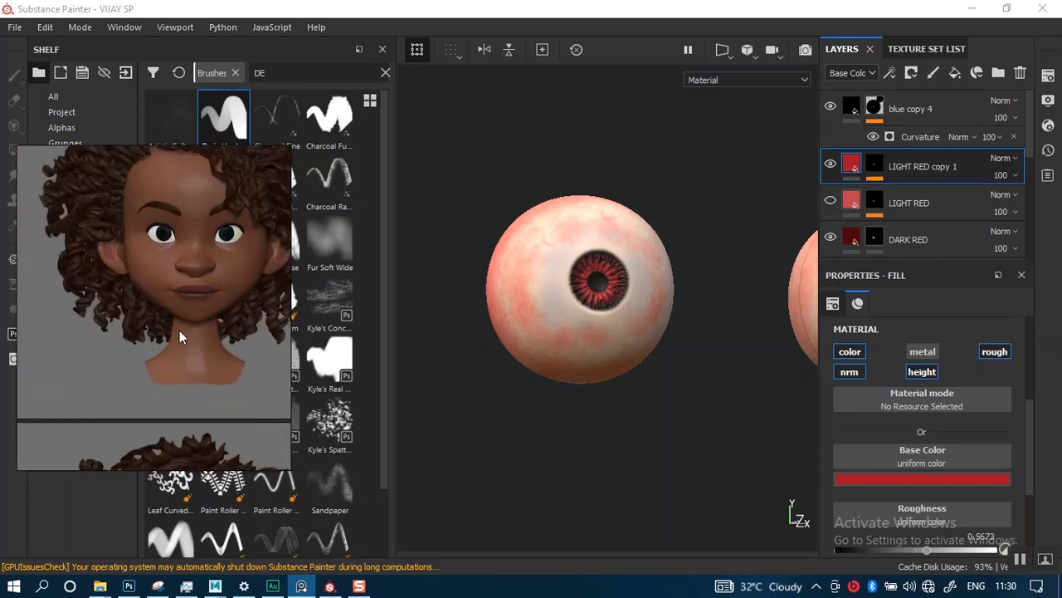
Browse the reference board for the collection of stylised character portraits
scroll(179, 331, up, 4)
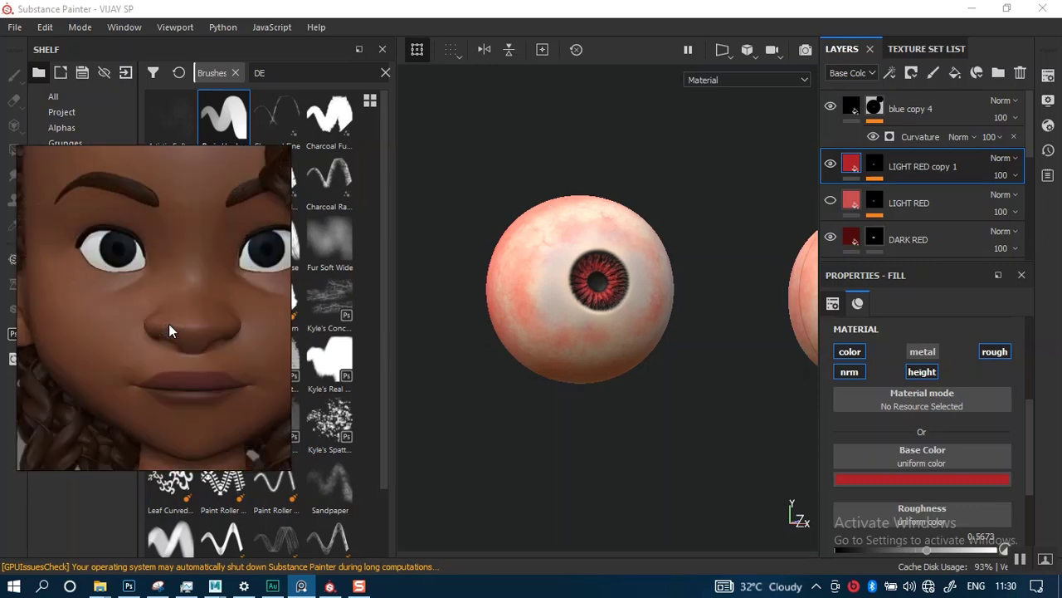
scroll(169, 324, down, 8)
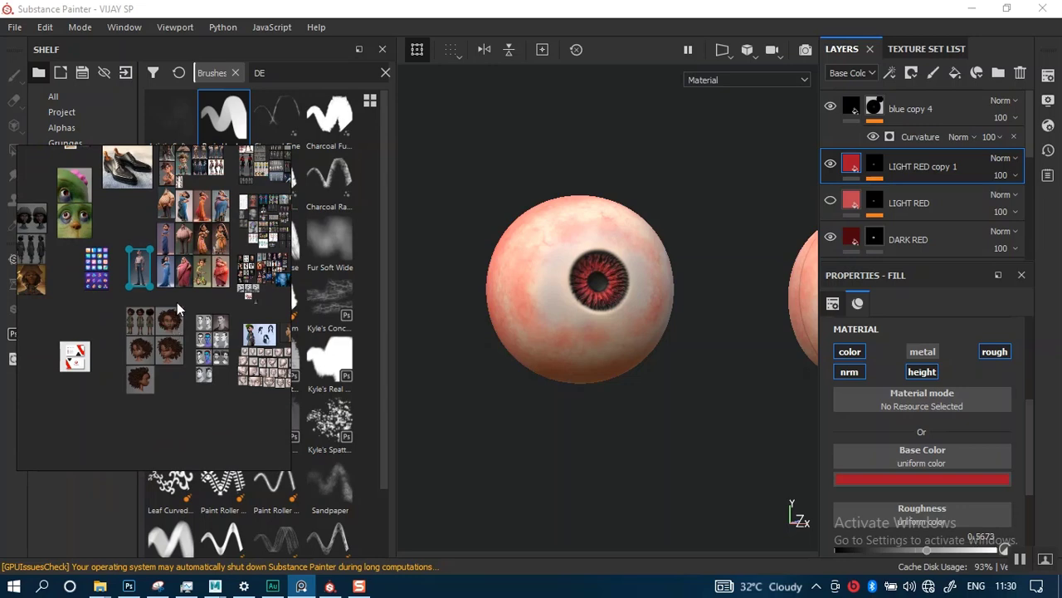
middle_drag(177, 302, 106, 378)
scroll(178, 355, up, 4)
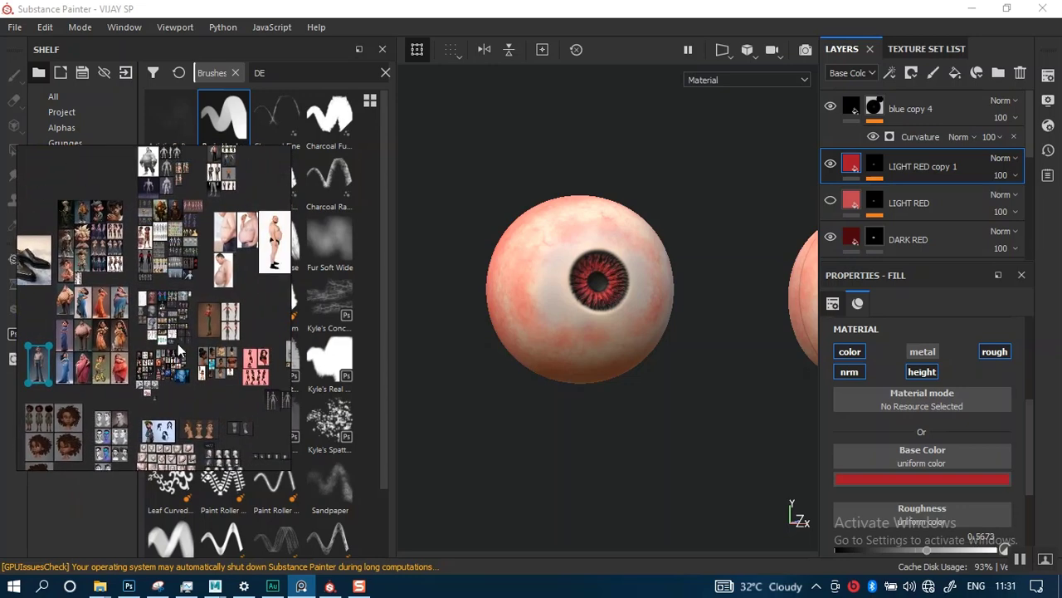
middle_drag(175, 358, 174, 385)
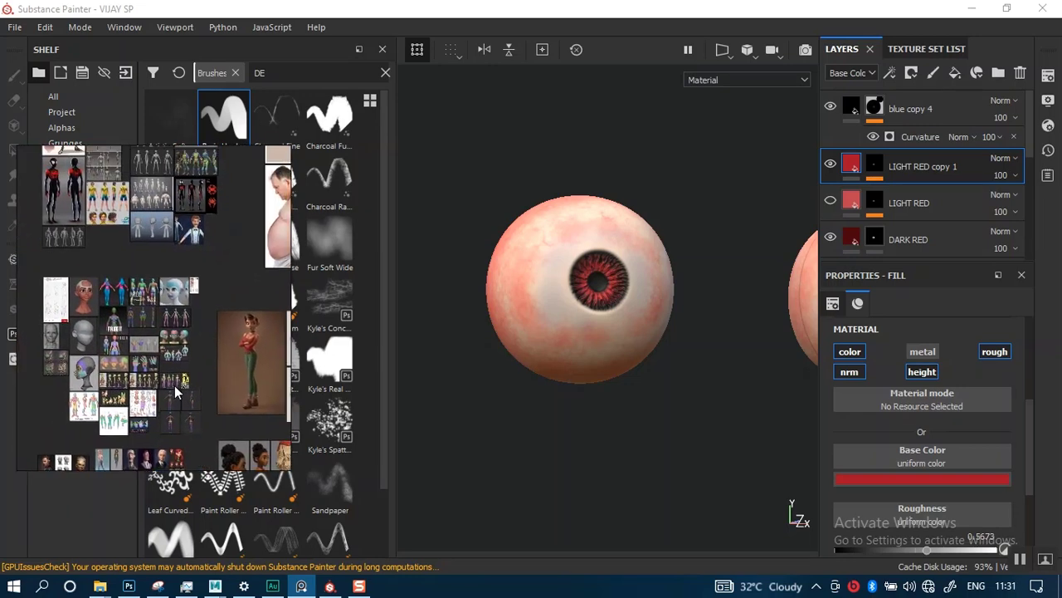
scroll(218, 308, up, 2)
middle_drag(219, 308, 149, 425)
scroll(182, 393, up, 2)
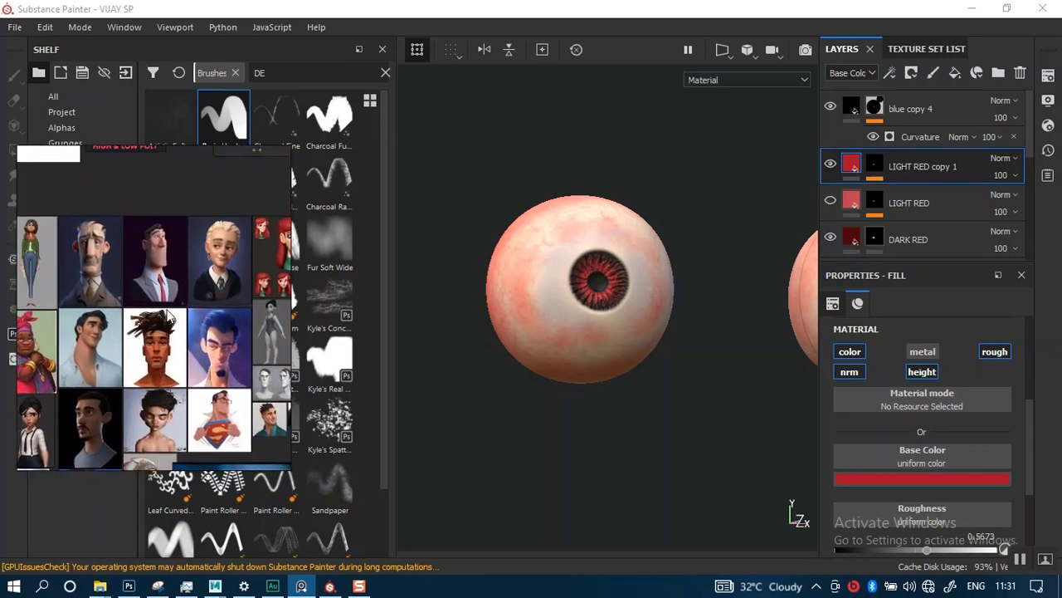
Examine the faces and eyes of the two suited male characters on the reference board
scroll(170, 314, up, 4)
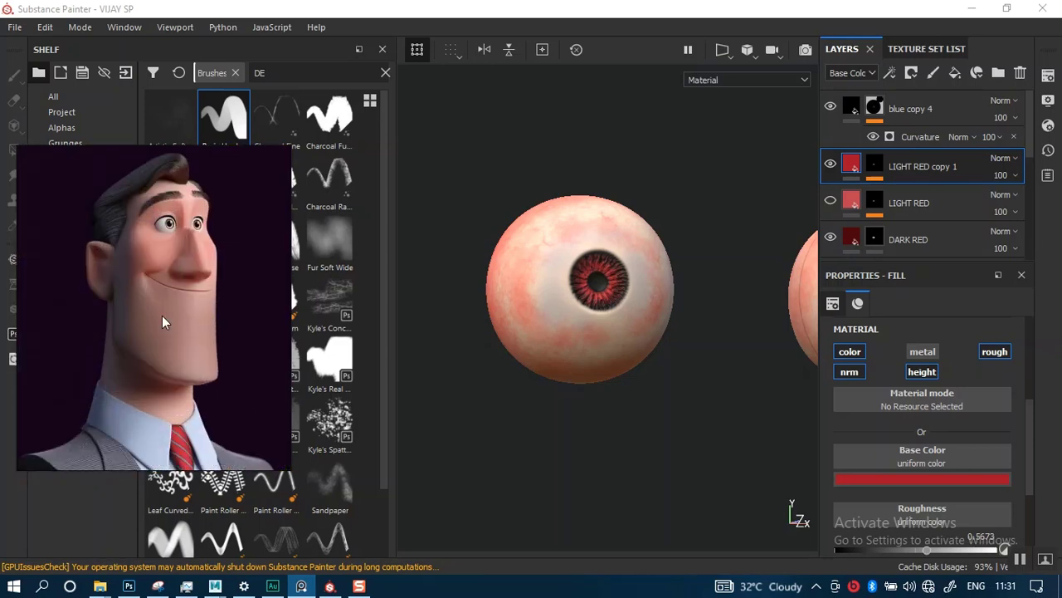
middle_drag(164, 316, 211, 329)
middle_drag(78, 351, 231, 325)
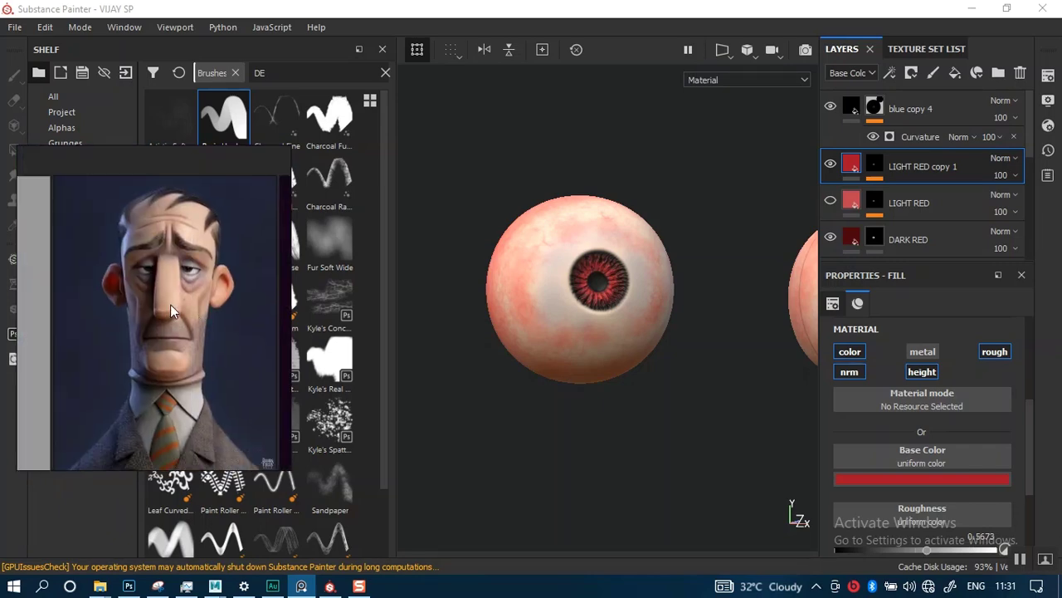
middle_drag(170, 303, 132, 306)
scroll(138, 349, down, 2)
scroll(138, 349, down, 4)
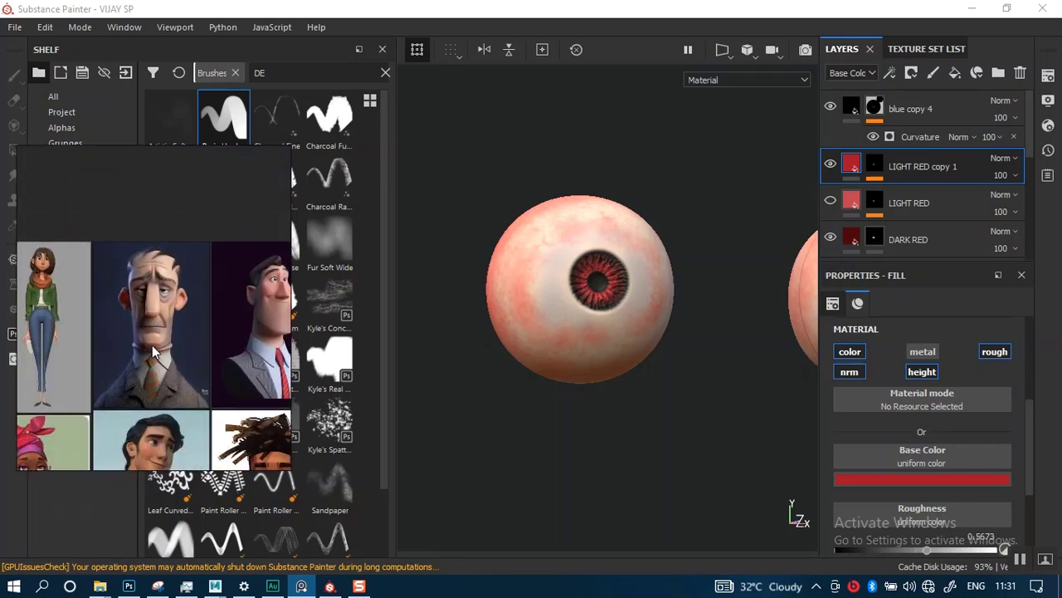
scroll(131, 370, up, 1)
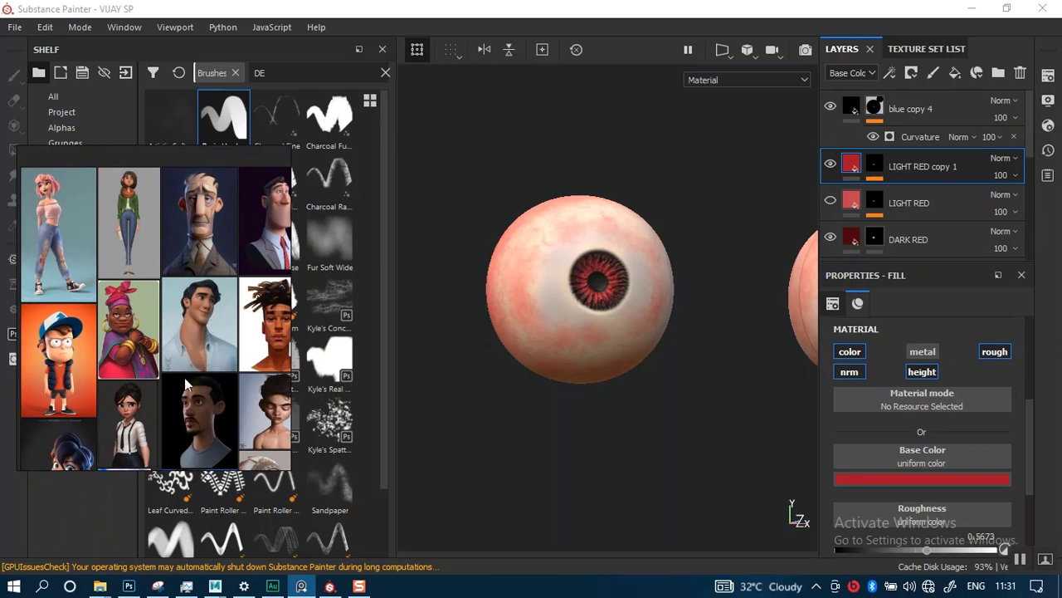
Examine the dark-haired smiling man's blue eye close up on the reference board
scroll(195, 318, up, 6)
scroll(116, 423, down, 4)
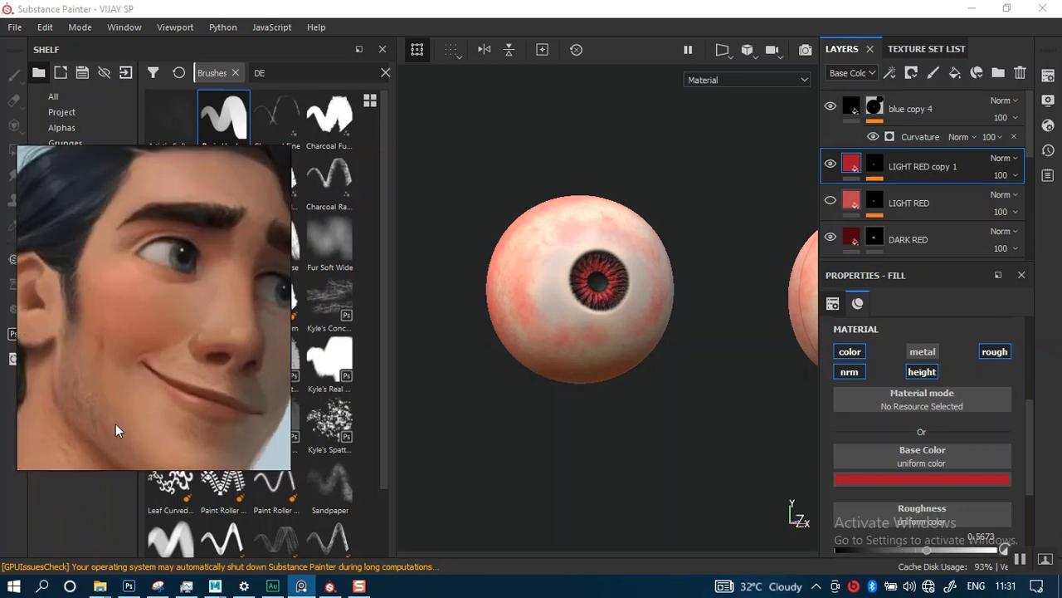
middle_drag(116, 423, 109, 435)
scroll(153, 326, up, 2)
scroll(159, 359, up, 2)
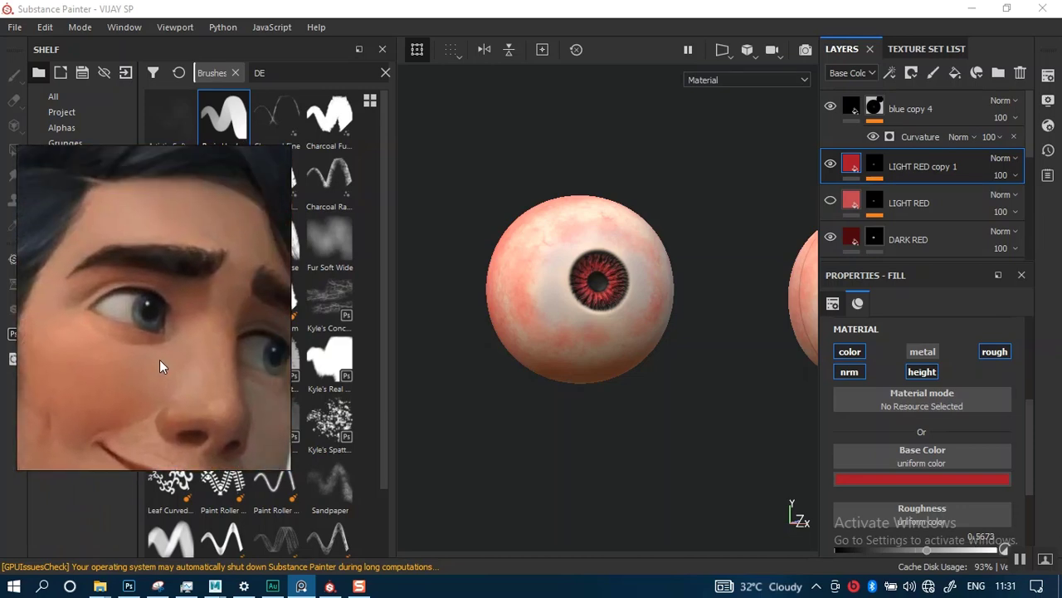
scroll(159, 359, up, 2)
middle_drag(154, 347, 167, 347)
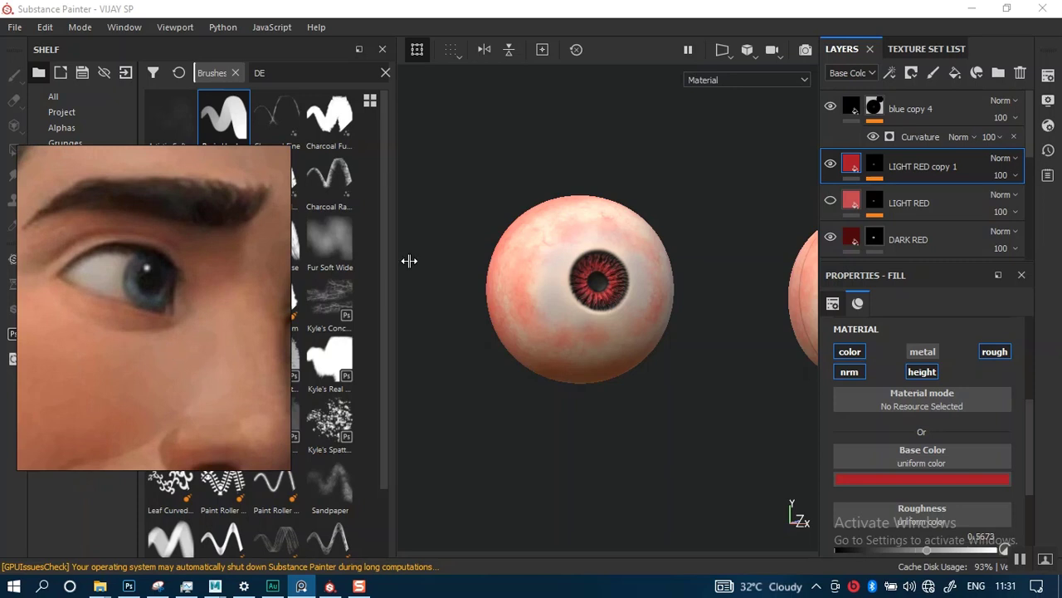
Group the iris layers from blue copy 1 up to blue copy 4 into a folder
click(969, 123)
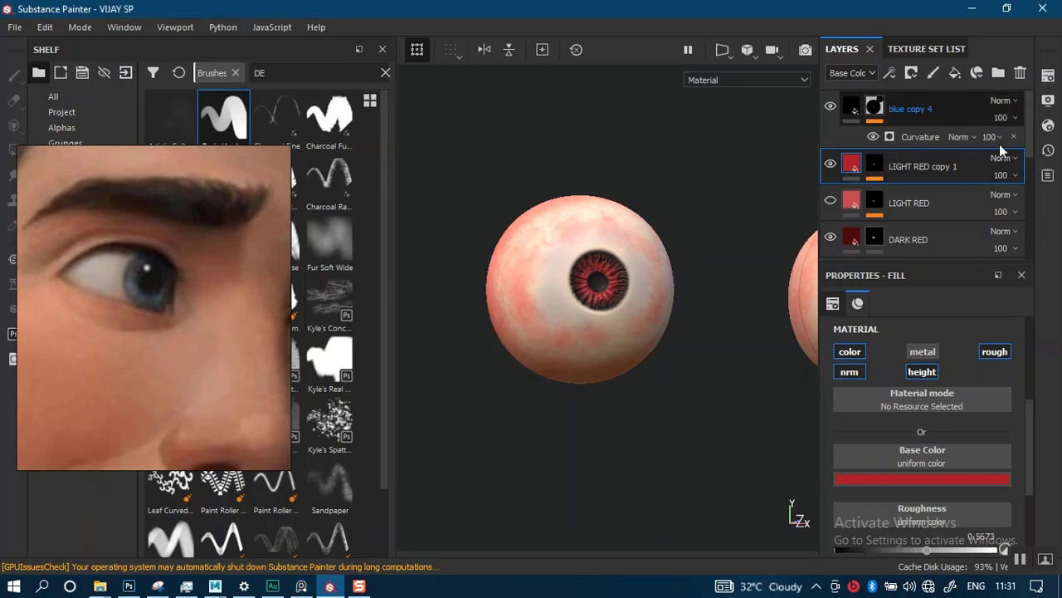
key(1)
scroll(1031, 191, down, 5)
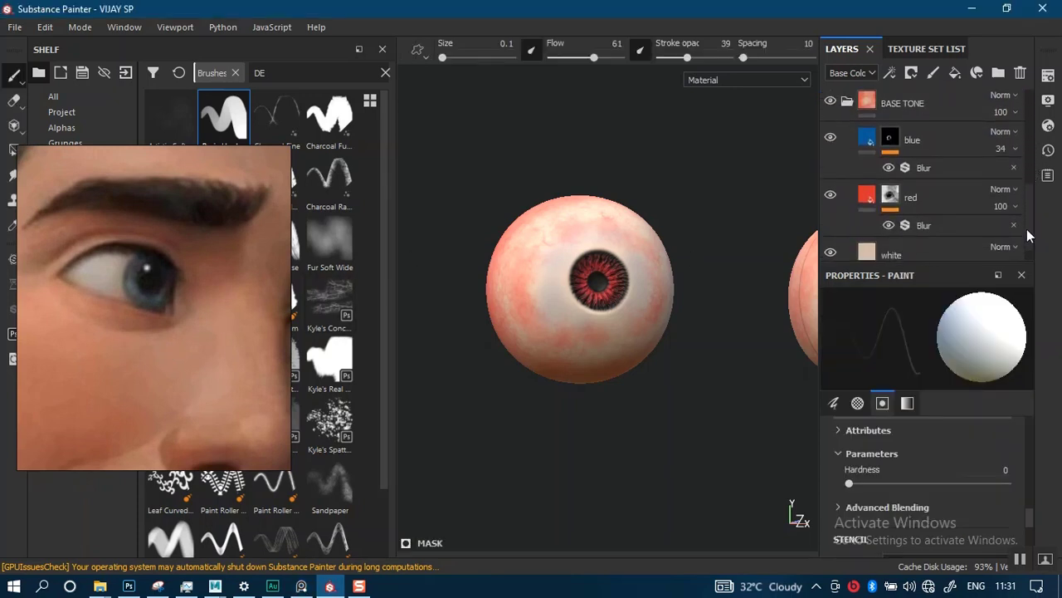
scroll(913, 149, up, 2)
click(847, 120)
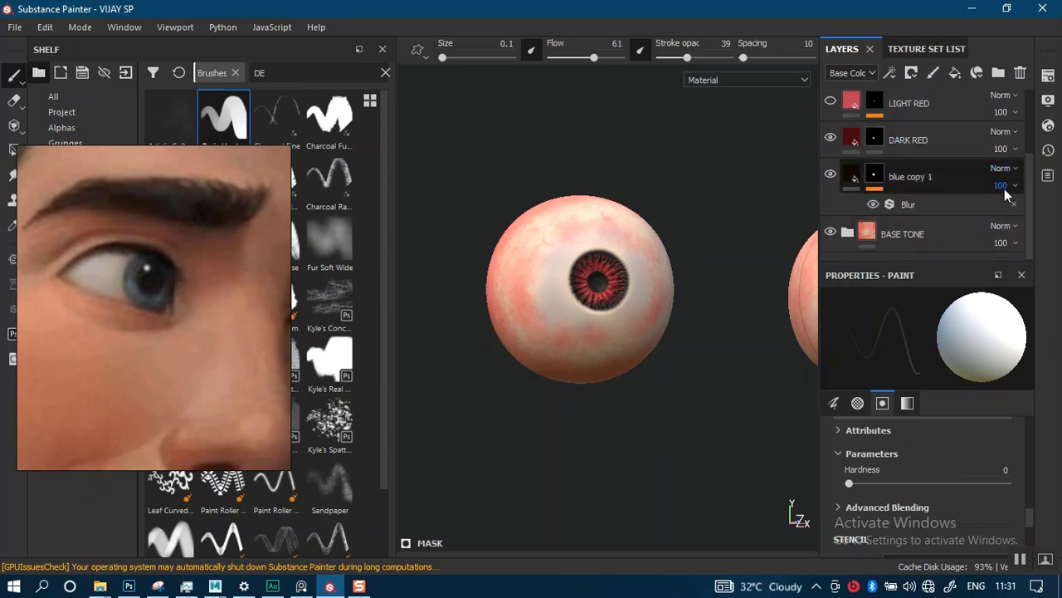
click(1006, 191)
scroll(1004, 183, up, 1)
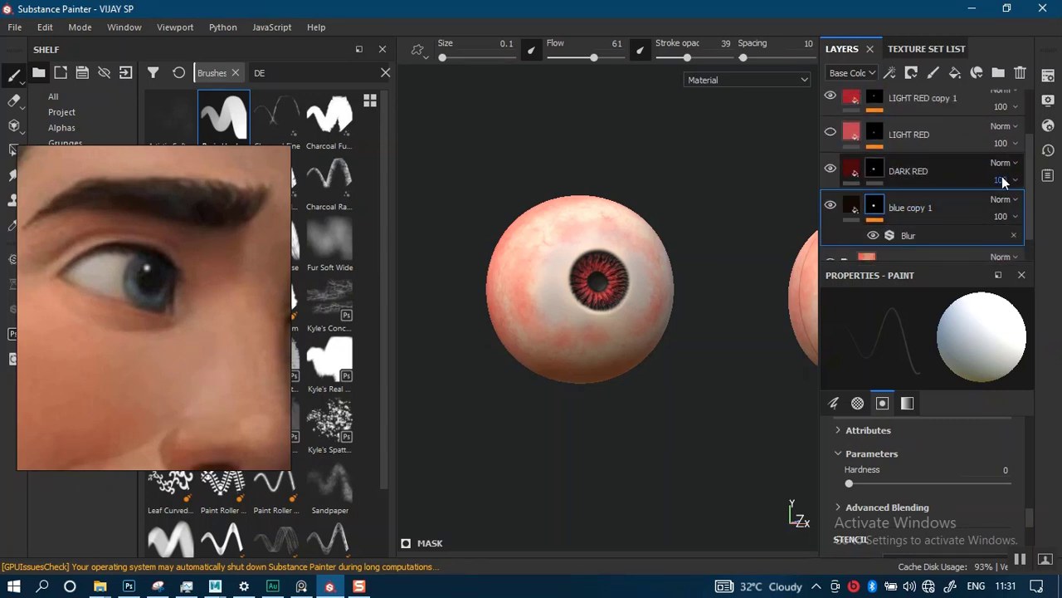
scroll(1017, 149, up, 2)
shift+click(921, 112)
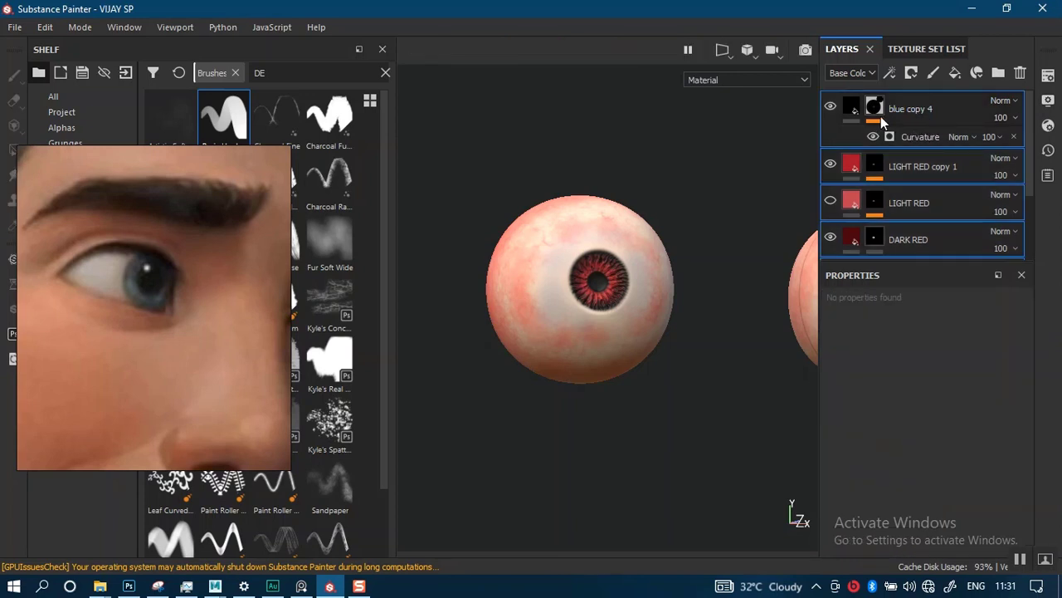
key(ctrl+g)
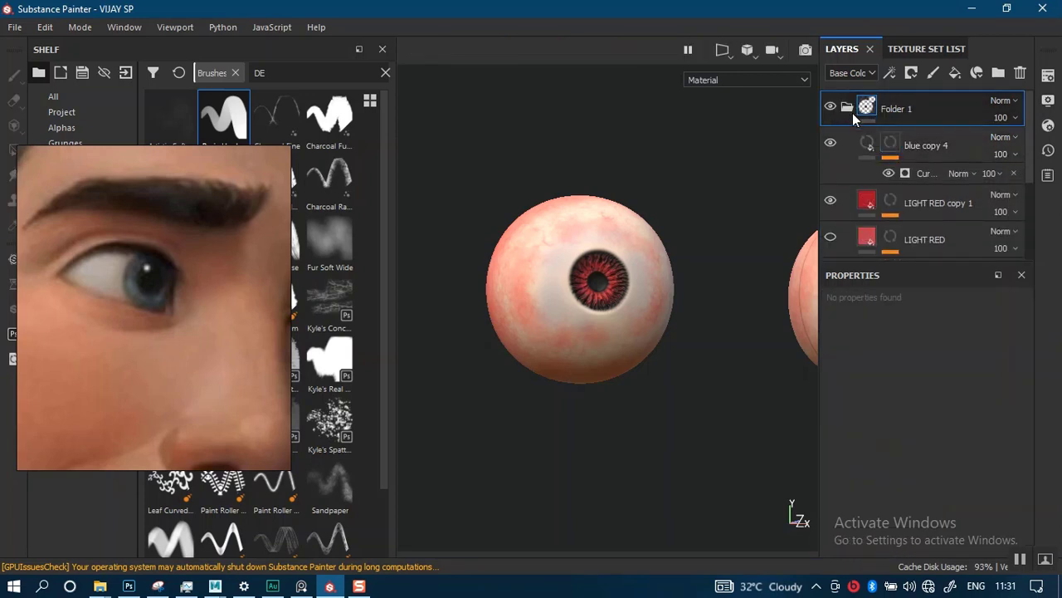
Rename the new iris folder as IRIS COLOUR DARK RED
double_click(896, 109)
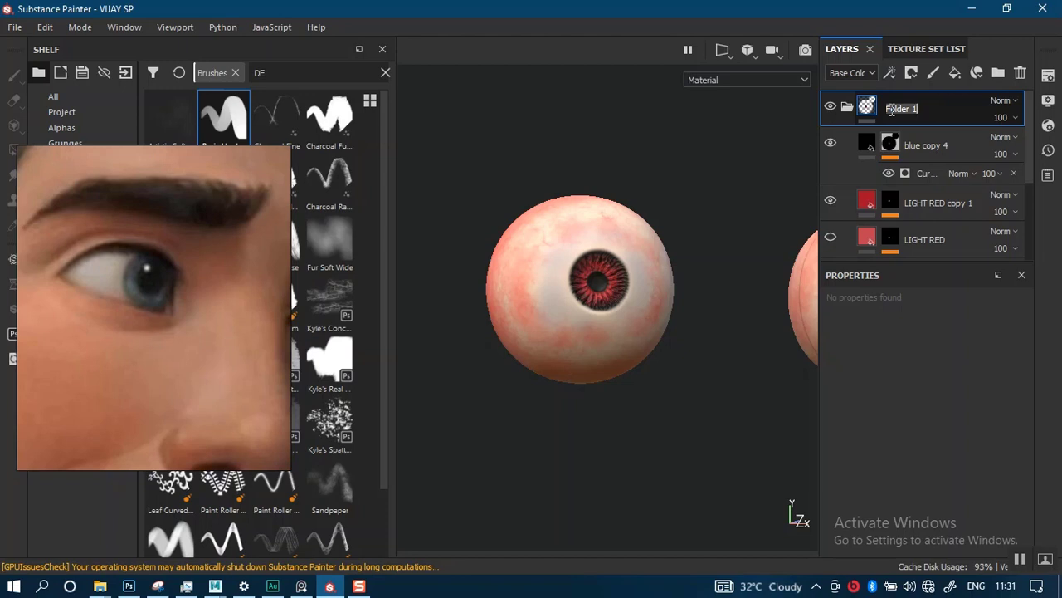
text(C)
text(IRIS)
key(Return)
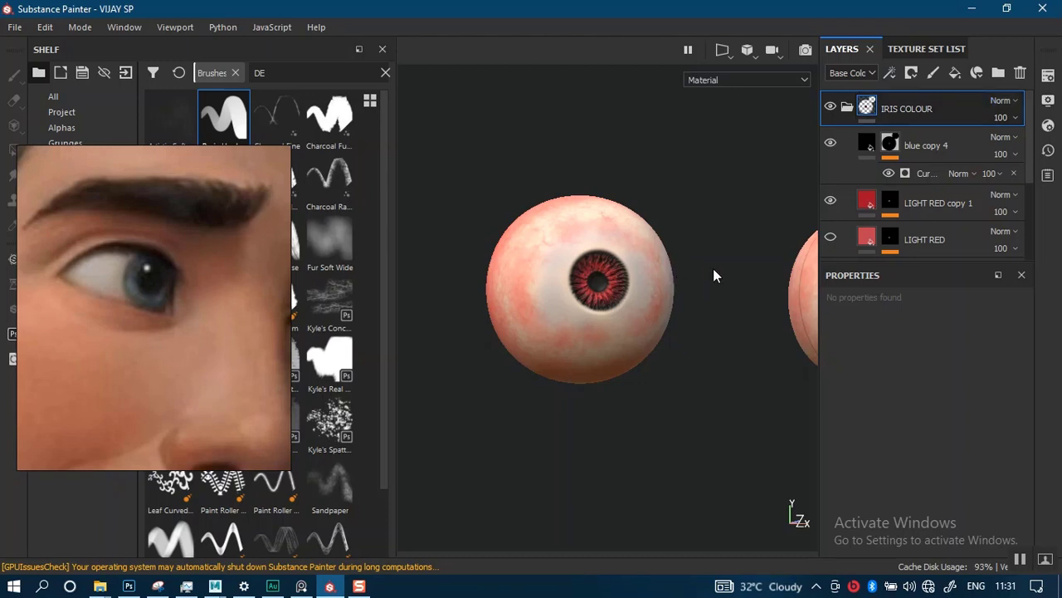
double_click(913, 109)
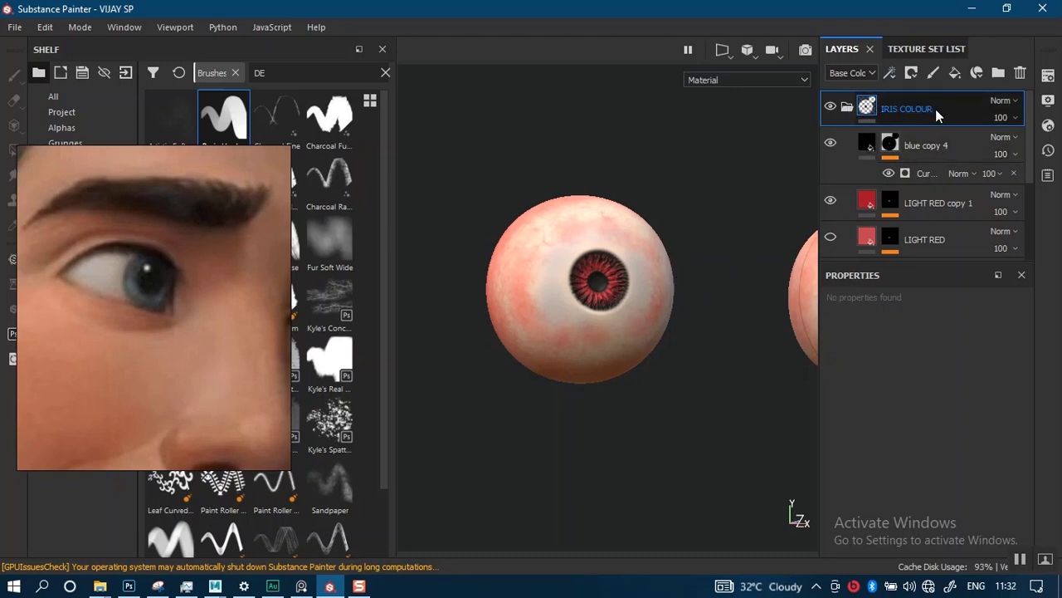
click(944, 108)
key(Return)
Check which layers are inside the IRIS COLOUR DARK RED folder, down to blue copy 1
click(847, 108)
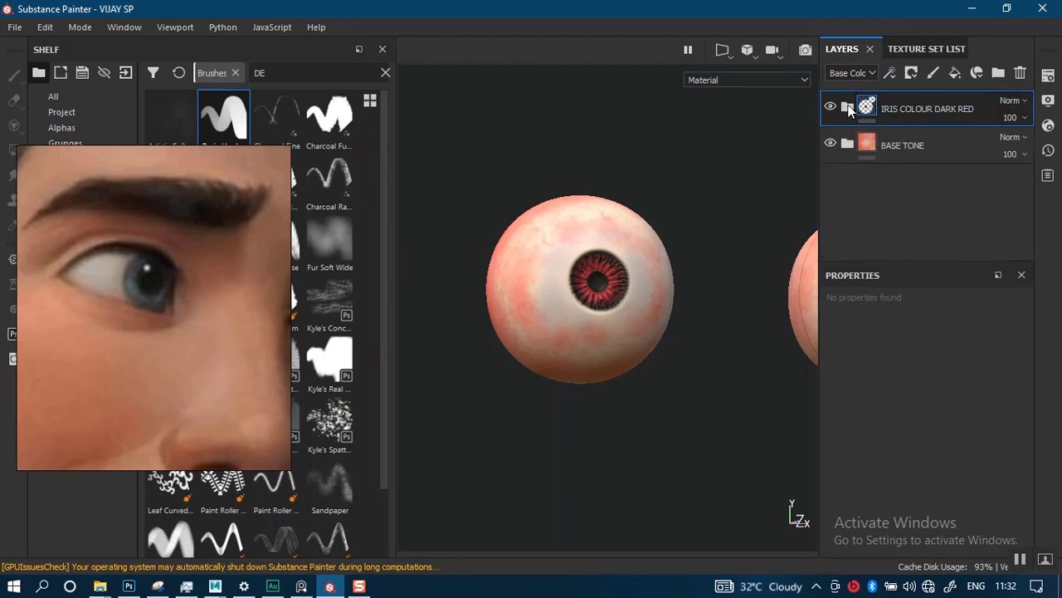
click(847, 108)
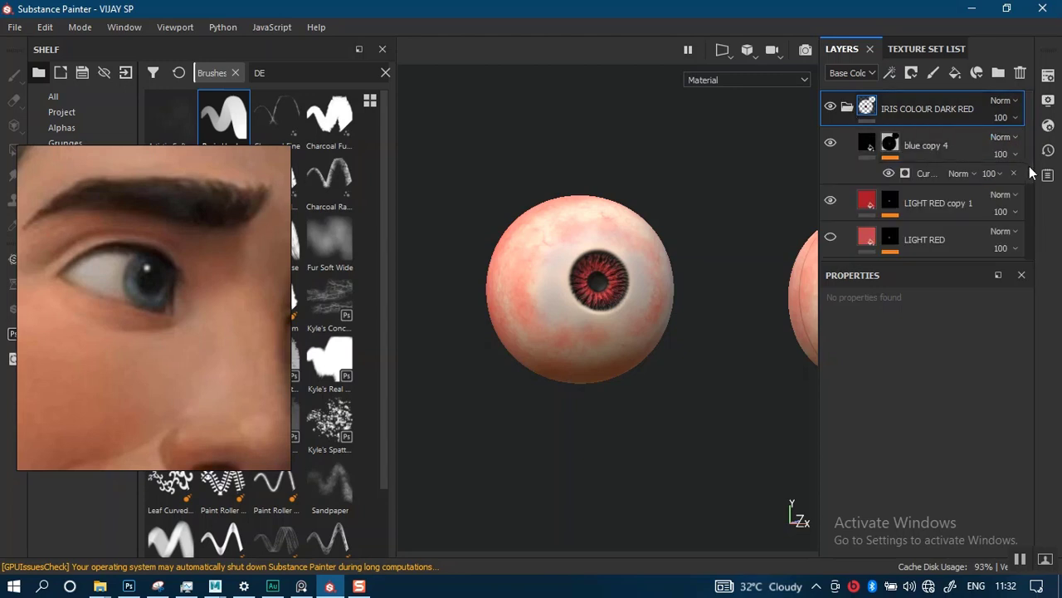
scroll(1030, 166, down, 5)
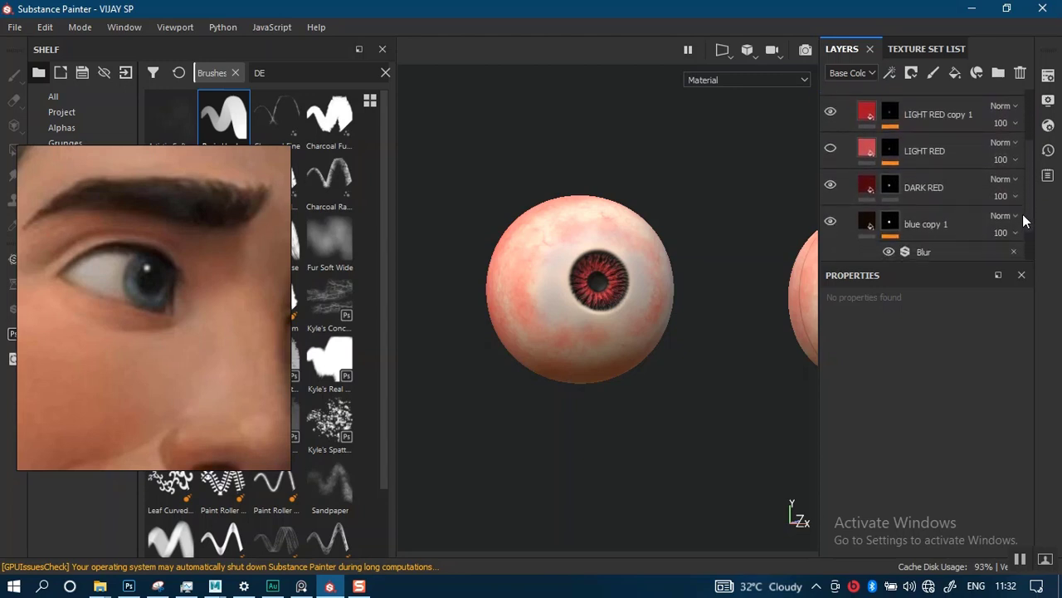
scroll(1022, 214, down, 2)
click(932, 177)
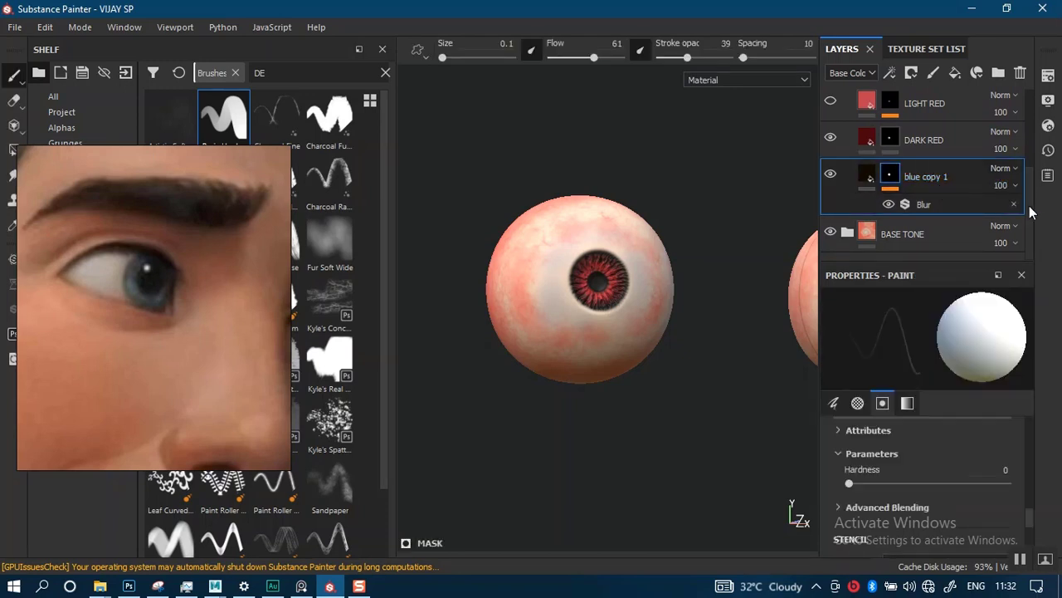
scroll(1029, 191, up, 4)
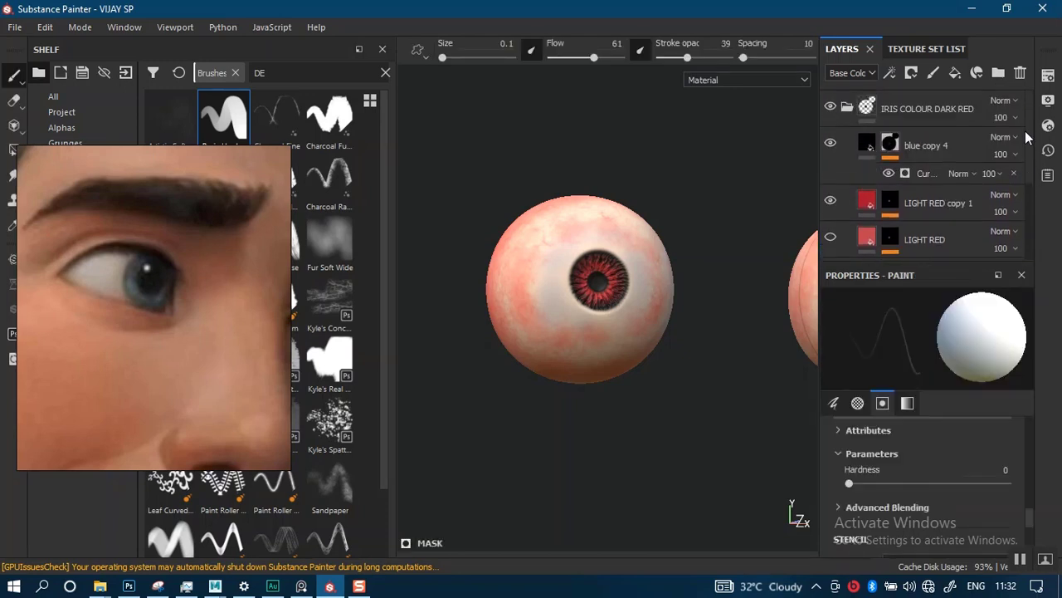
Collapse the IRIS COLOUR DARK RED folder and duplicate it
click(845, 107)
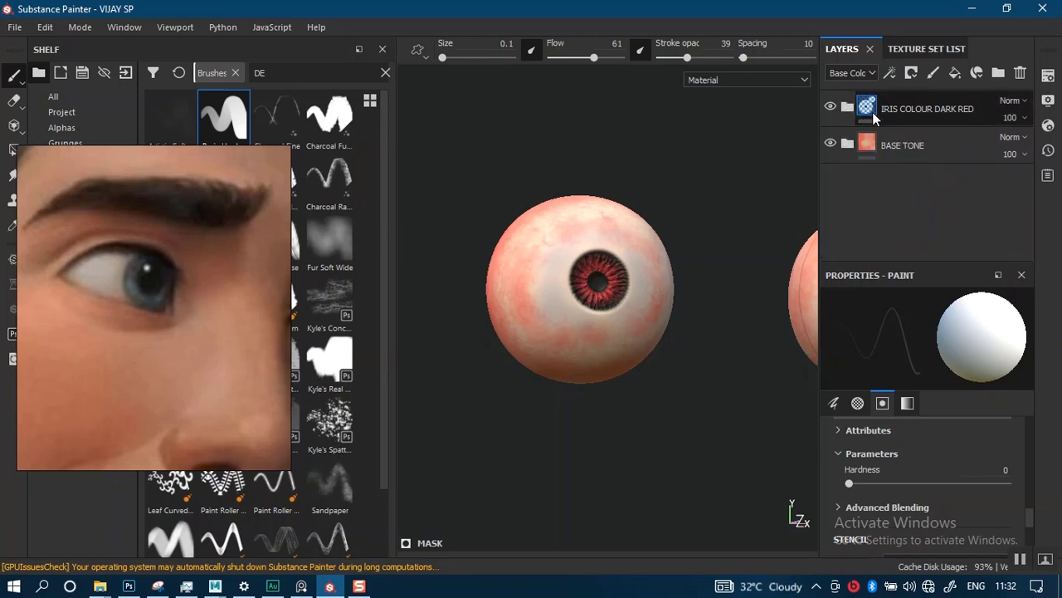
click(915, 119)
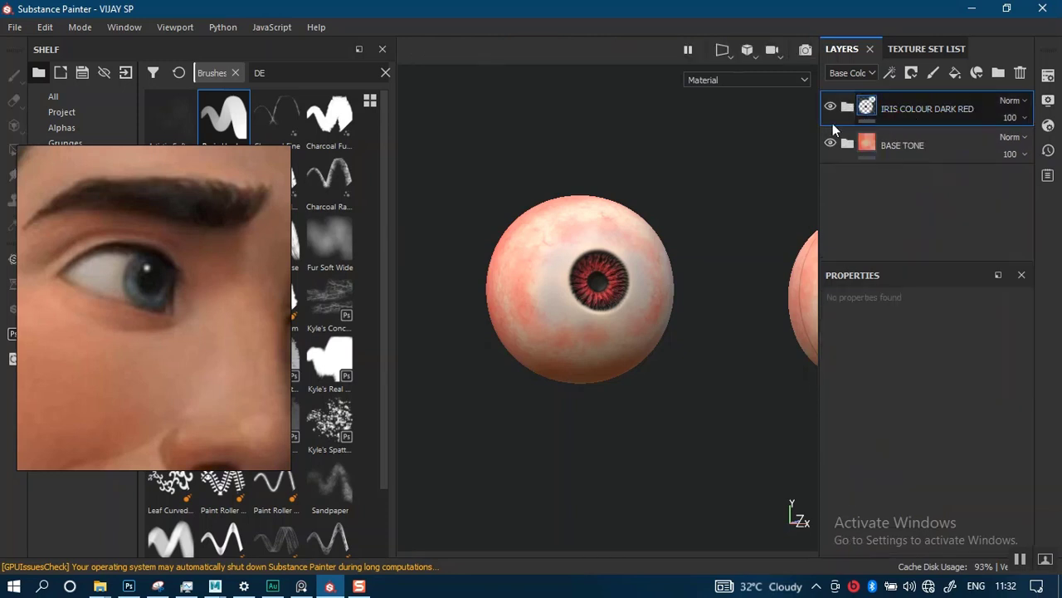
key(ctrl+d)
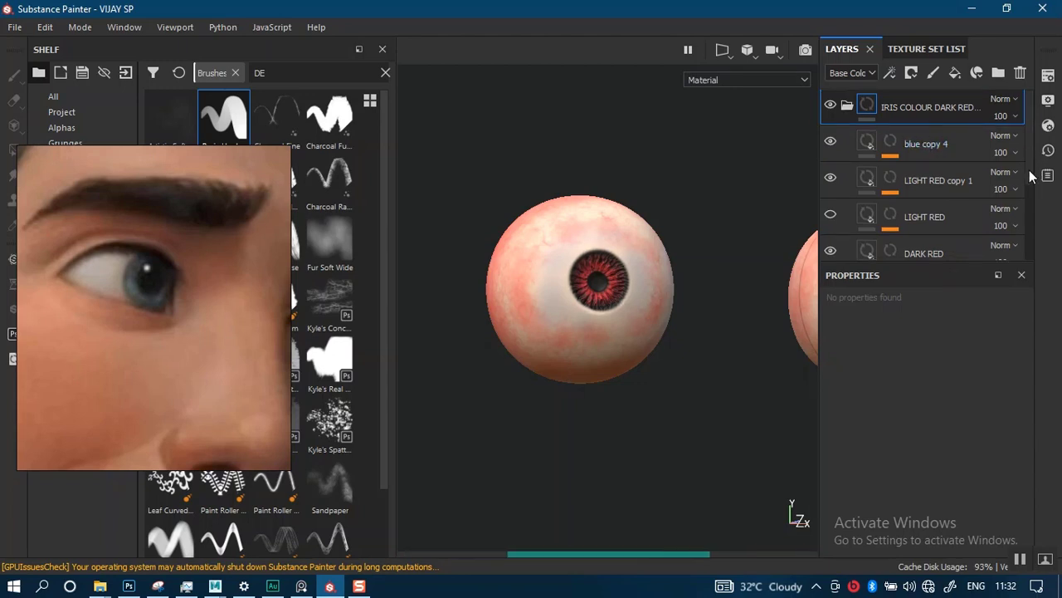
Delete the LIGHT RED layer from the duplicated folder, and hide its LIGHT RED copy 1 layer and the original folder
scroll(1031, 183, down, 3)
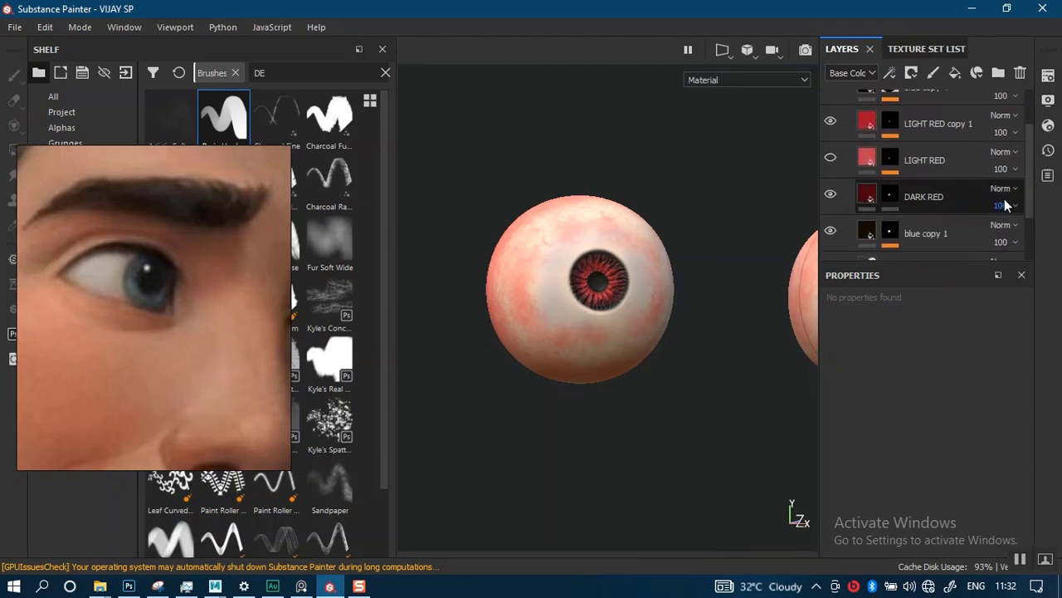
click(913, 162)
key(Delete)
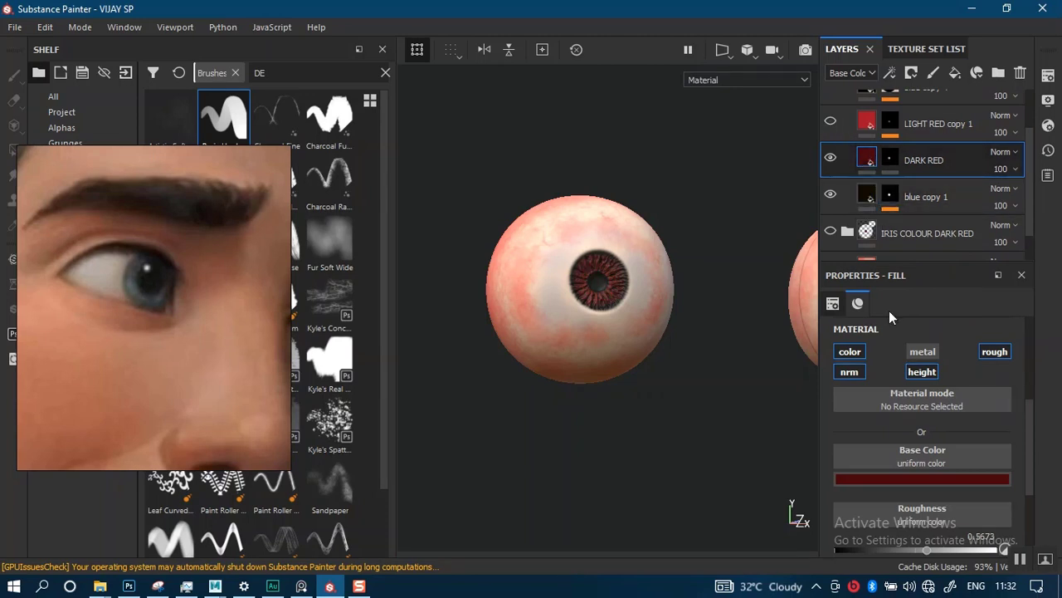
Recolour the duplicated folder's DARK RED layer by sampling the dark blue-grey from the reference man's iris
click(881, 479)
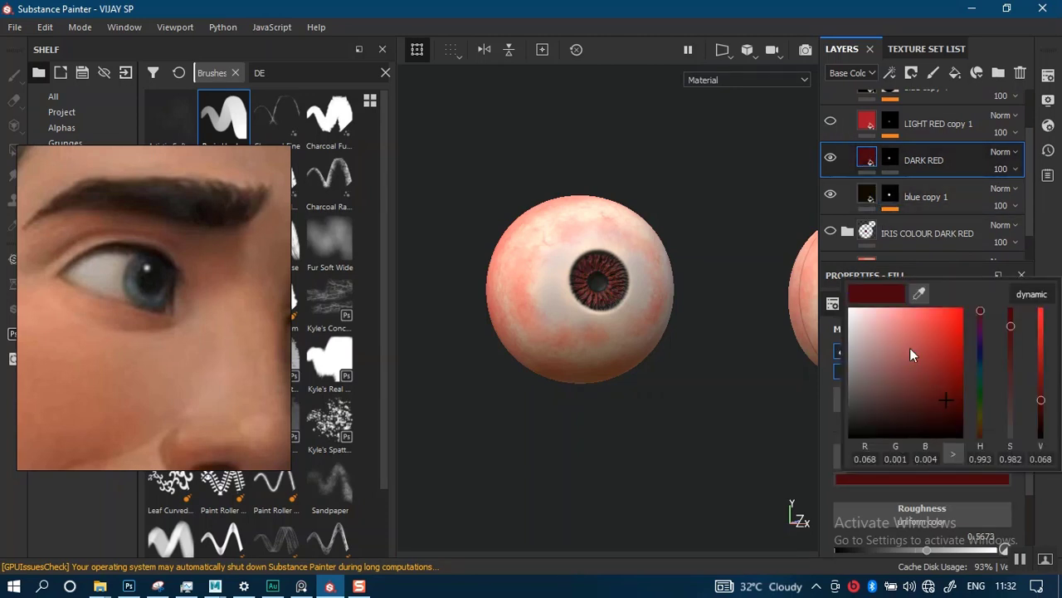
click(918, 293)
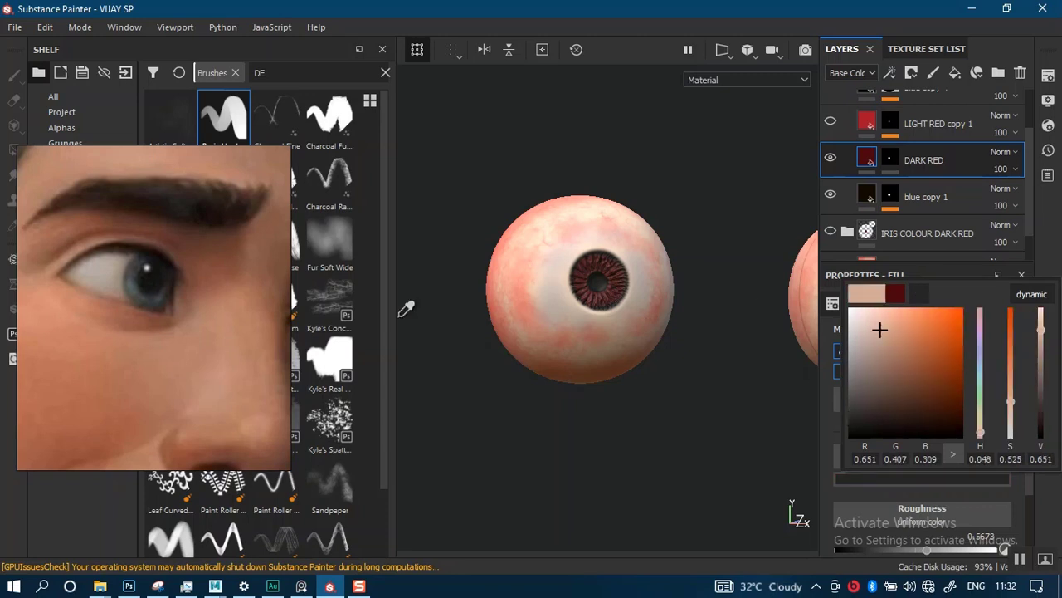
click(154, 287)
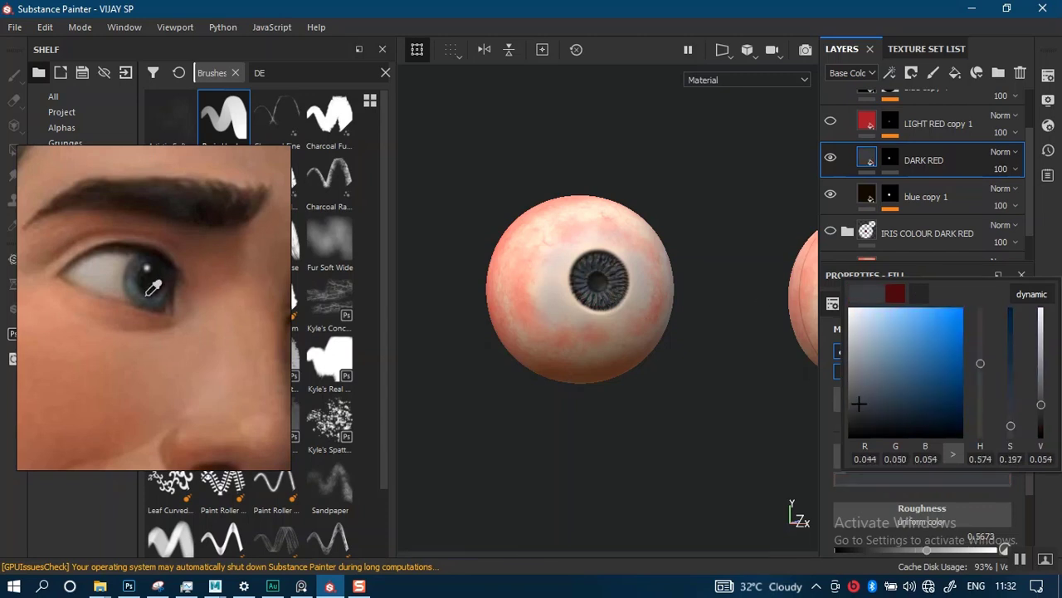
click(153, 295)
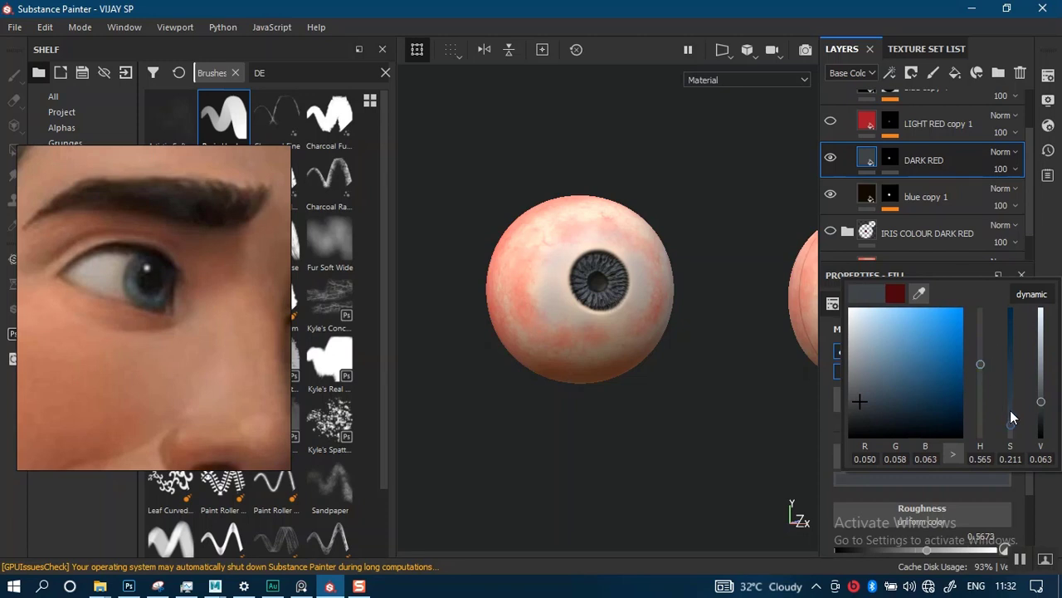
Raise the saturation of the duplicated DARK RED layer's base colour to 0.783
drag(1010, 410, 1011, 374)
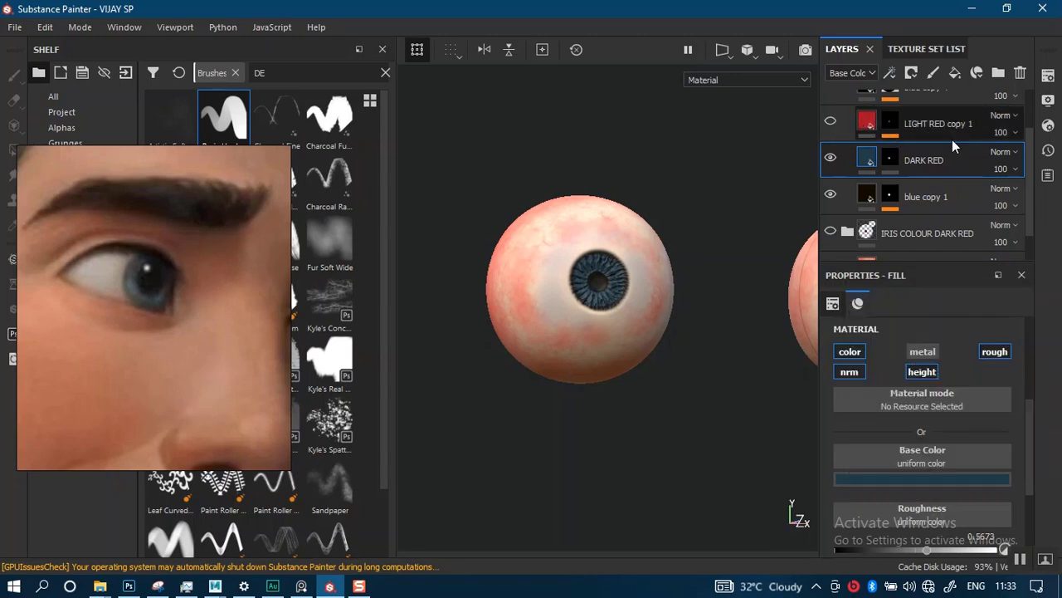
Show the LIGHT RED copy 1 layer and recolour it with the blue sampled from DARK RED, brightened to a value of 0.310
scroll(897, 147, up, 1)
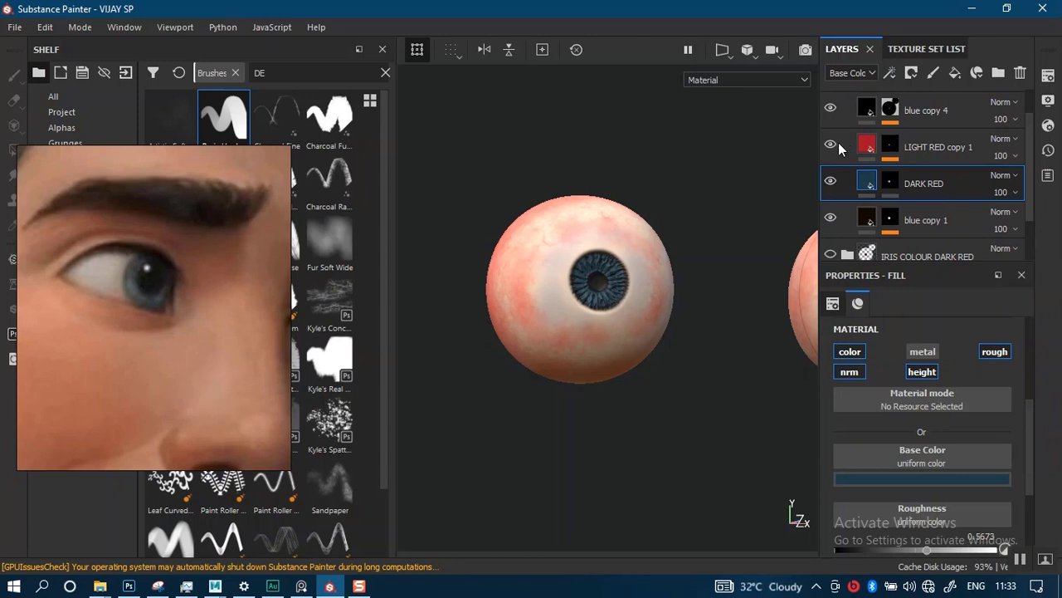
click(890, 148)
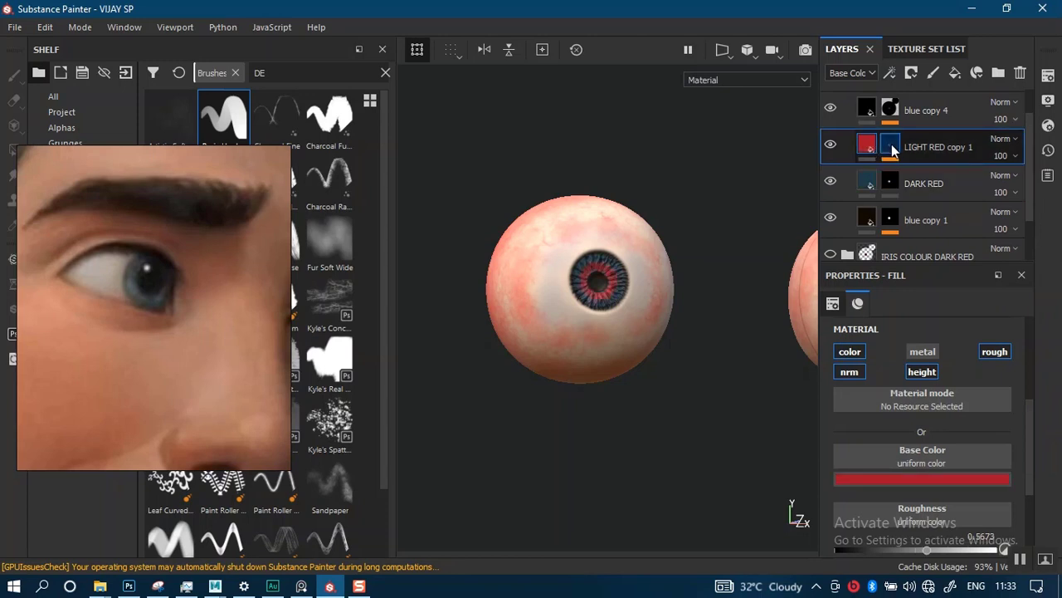
click(867, 148)
click(885, 480)
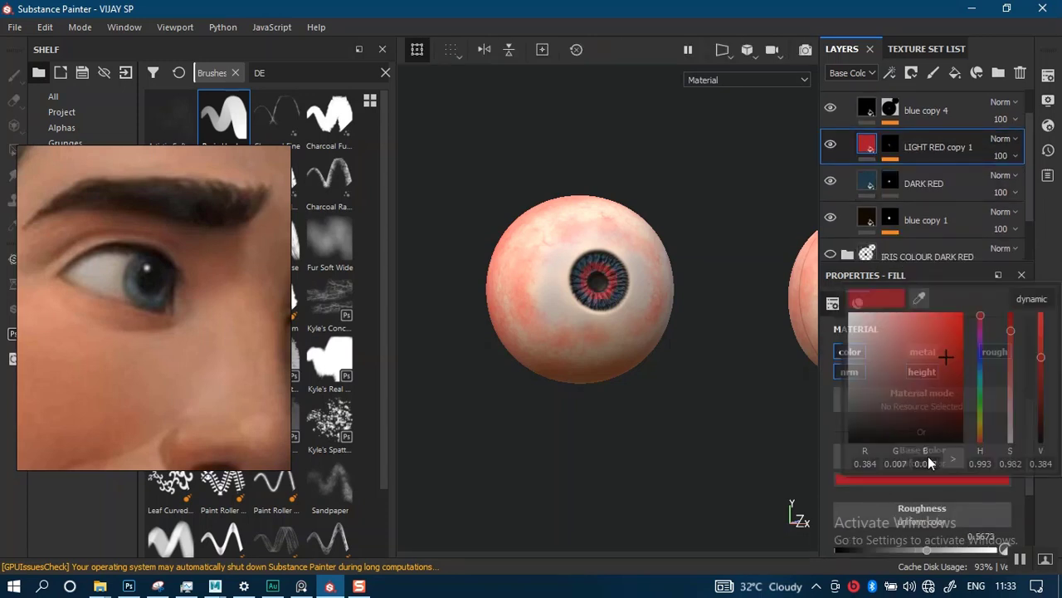
click(919, 301)
click(600, 285)
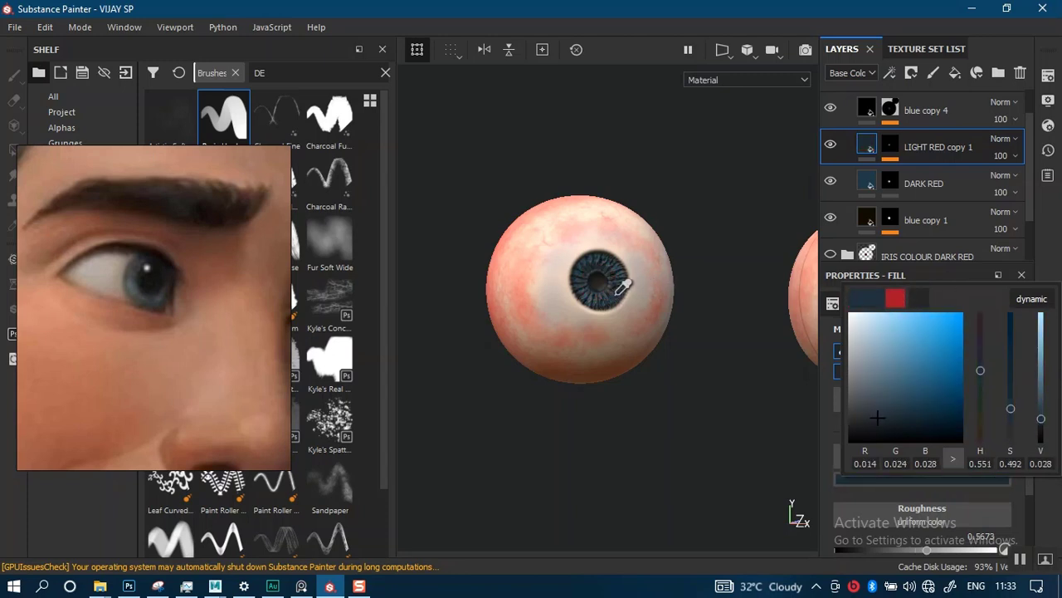
click(865, 185)
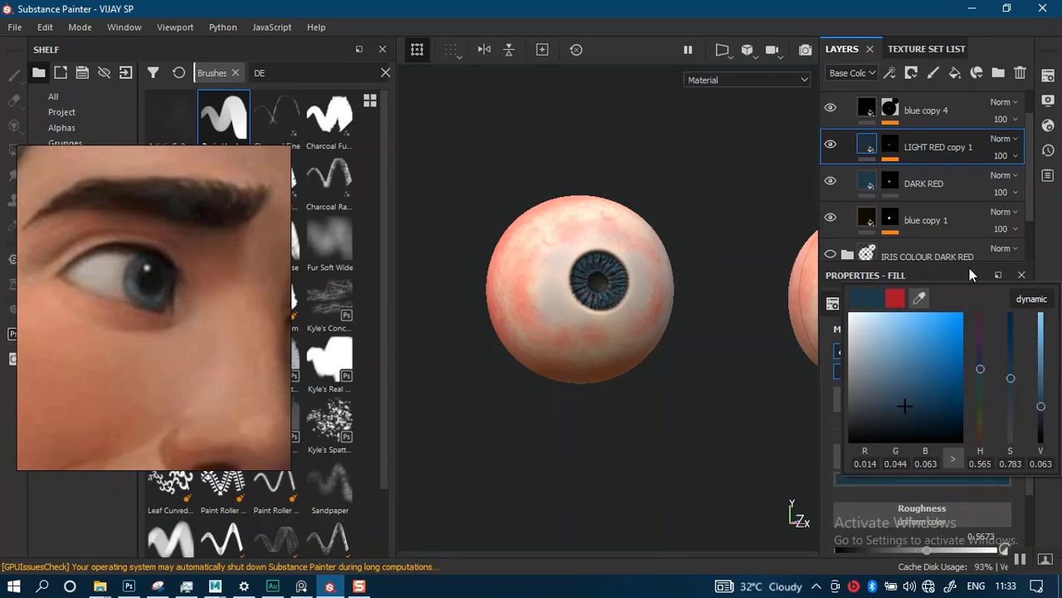
drag(1043, 410, 1043, 371)
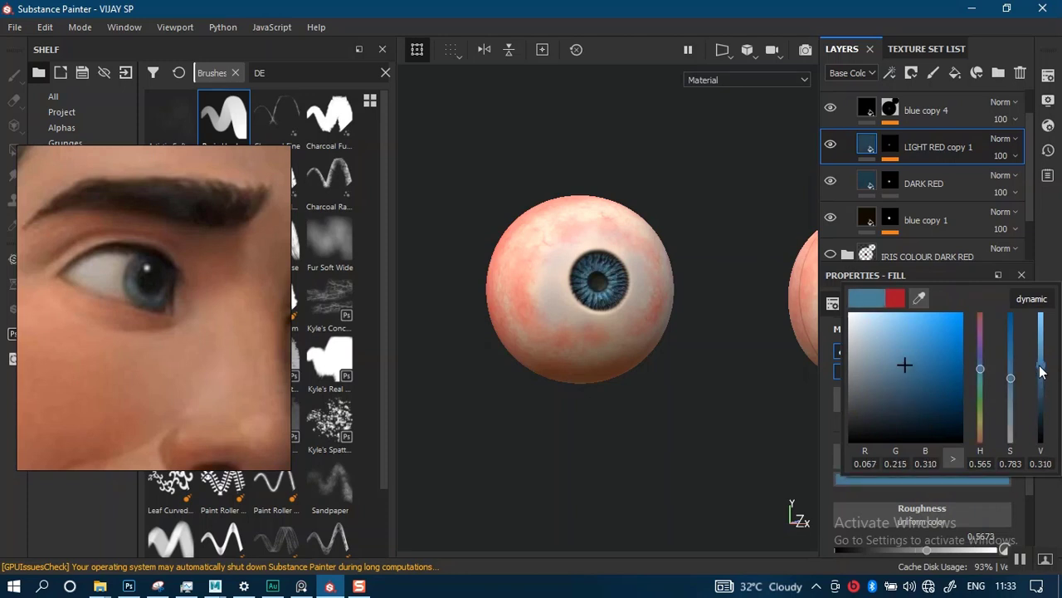
Examine the blue iris on both eyeballs from far away, from several angles and close up against the character reference
click(559, 396)
scroll(614, 403, down, 5)
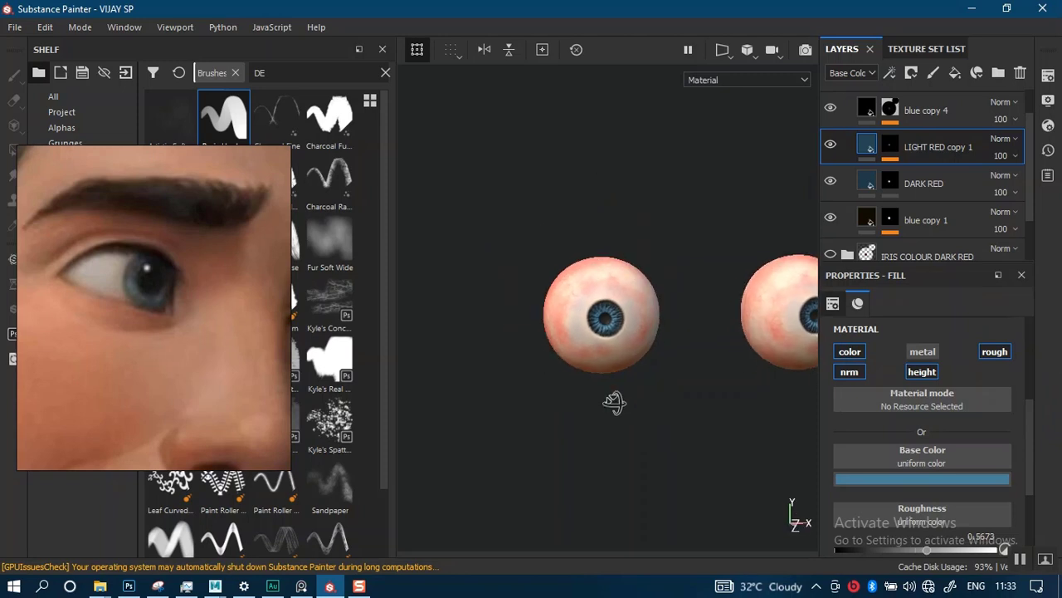
alt+right_drag(586, 360, 600, 268)
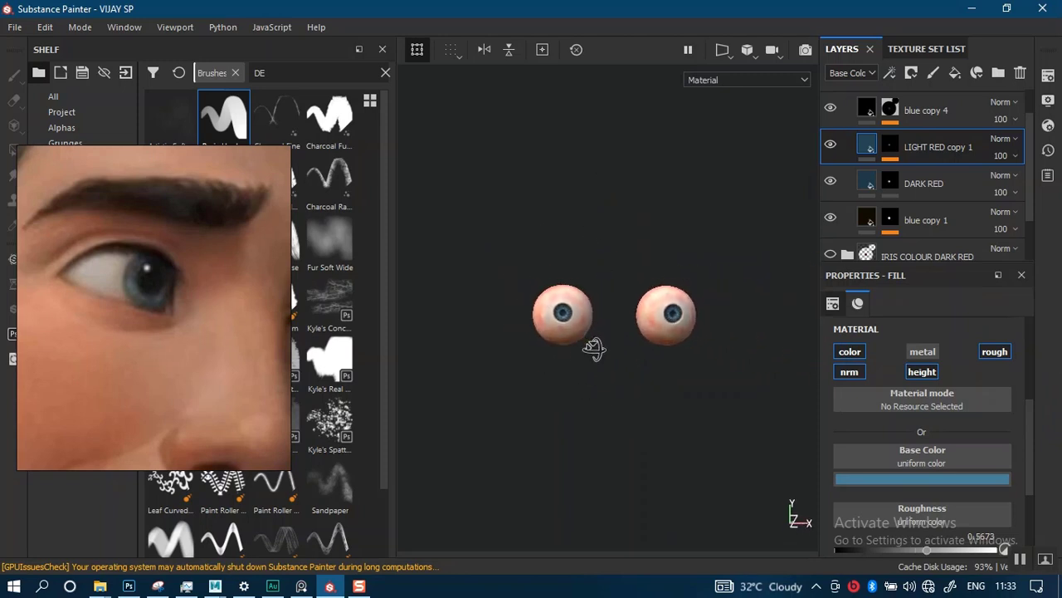
alt+drag(589, 326, 617, 384)
alt+right_drag(617, 384, 598, 391)
alt+drag(598, 391, 556, 335)
alt+right_drag(555, 334, 649, 373)
alt+drag(650, 373, 602, 351)
alt+right_drag(602, 351, 668, 124)
alt+drag(655, 290, 589, 263)
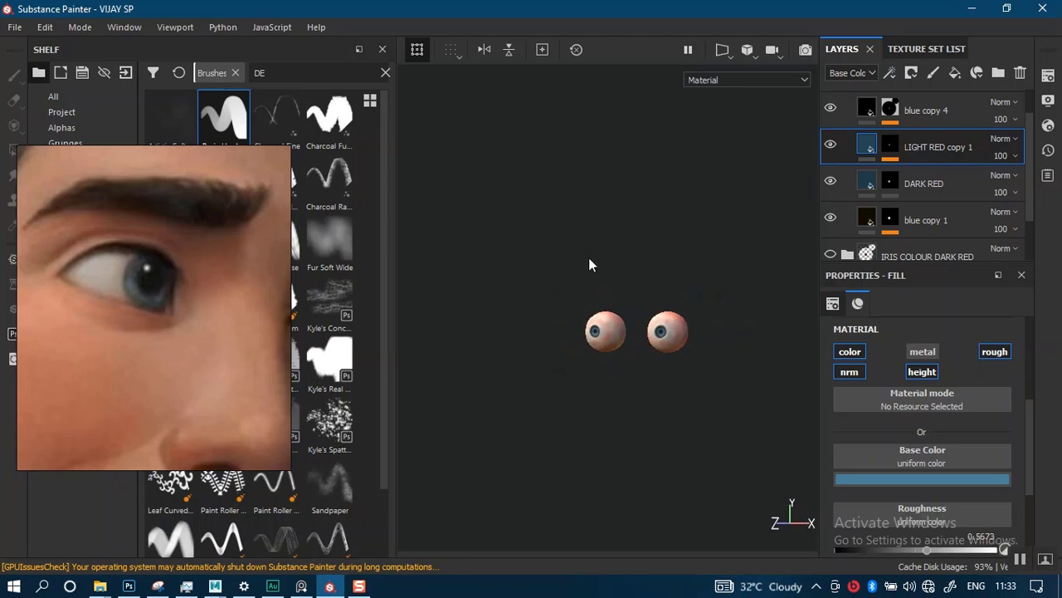
scroll(589, 253, up, 3)
alt+right_drag(590, 255, 593, 526)
scroll(570, 315, up, 4)
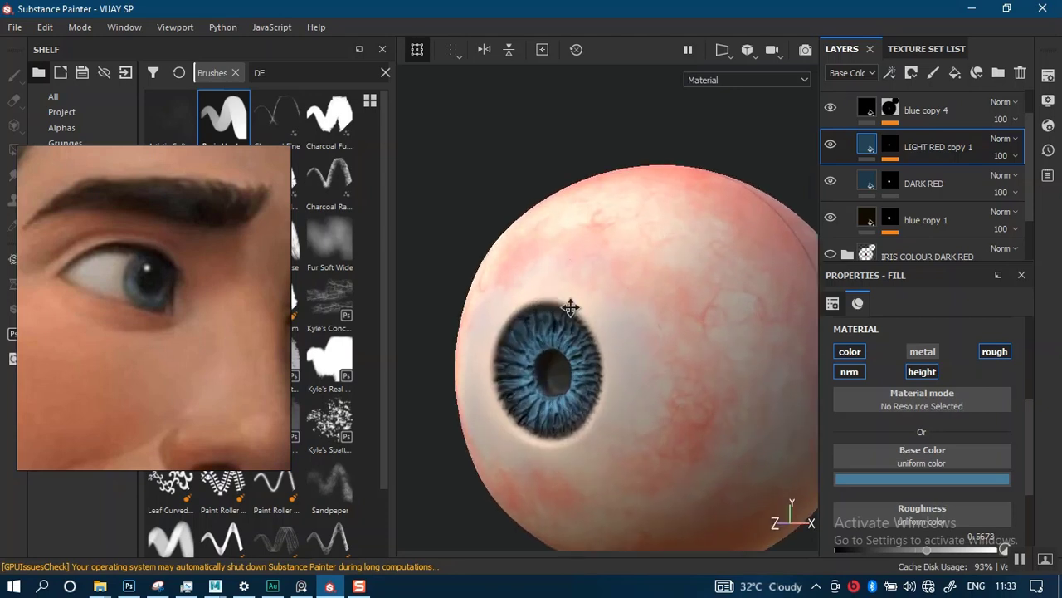
alt+drag(570, 308, 598, 354)
scroll(586, 385, up, 5)
scroll(598, 355, up, 3)
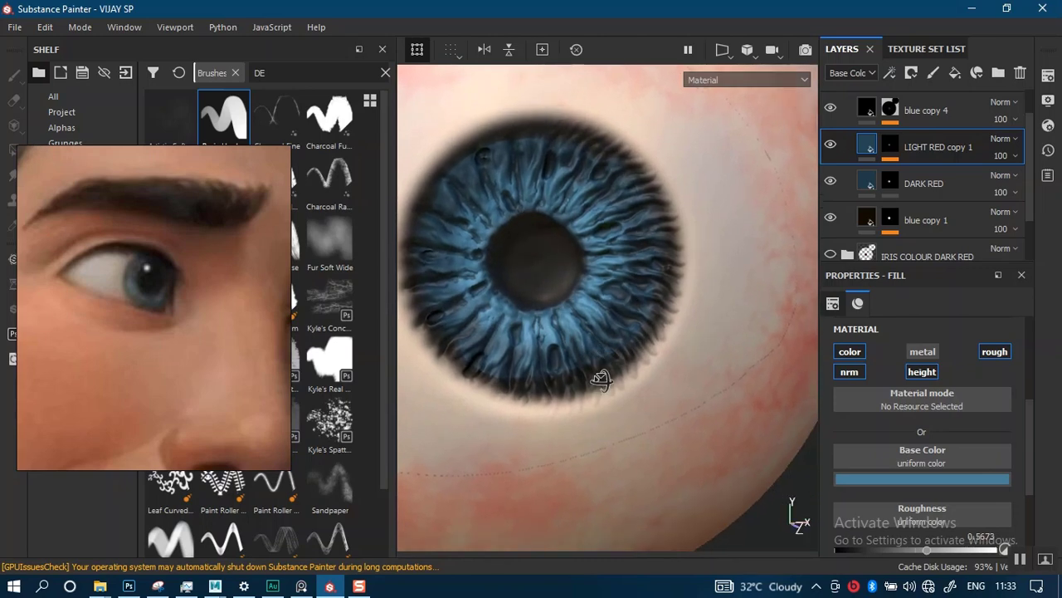
alt+drag(587, 460, 612, 335)
alt+right_drag(523, 378, 551, 346)
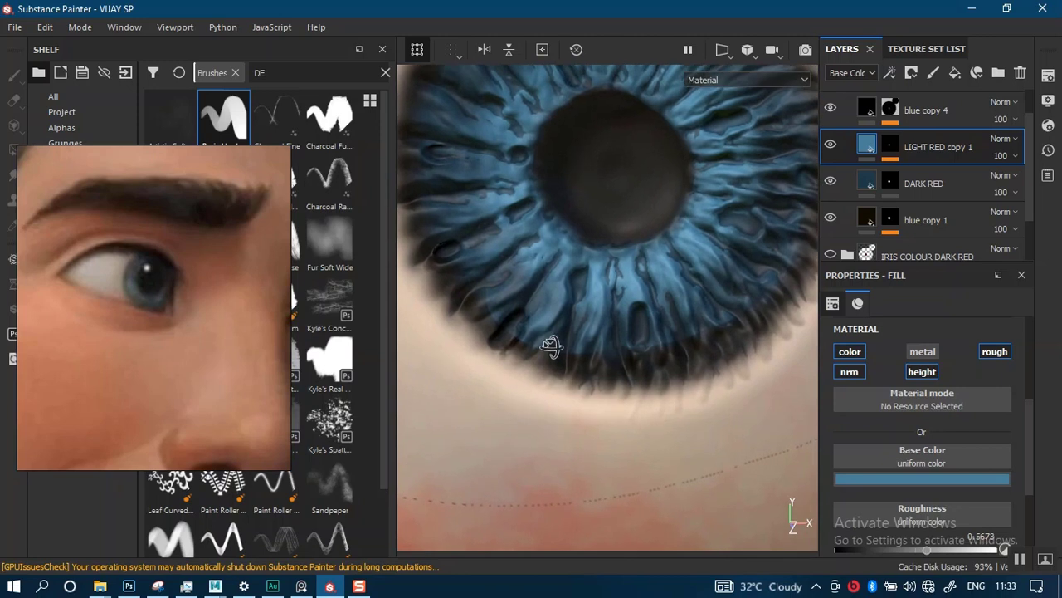
Toggle the visibility of the LIGHT RED copy 1 and DARK RED layers to compare their contribution to the iris
click(830, 146)
click(830, 146)
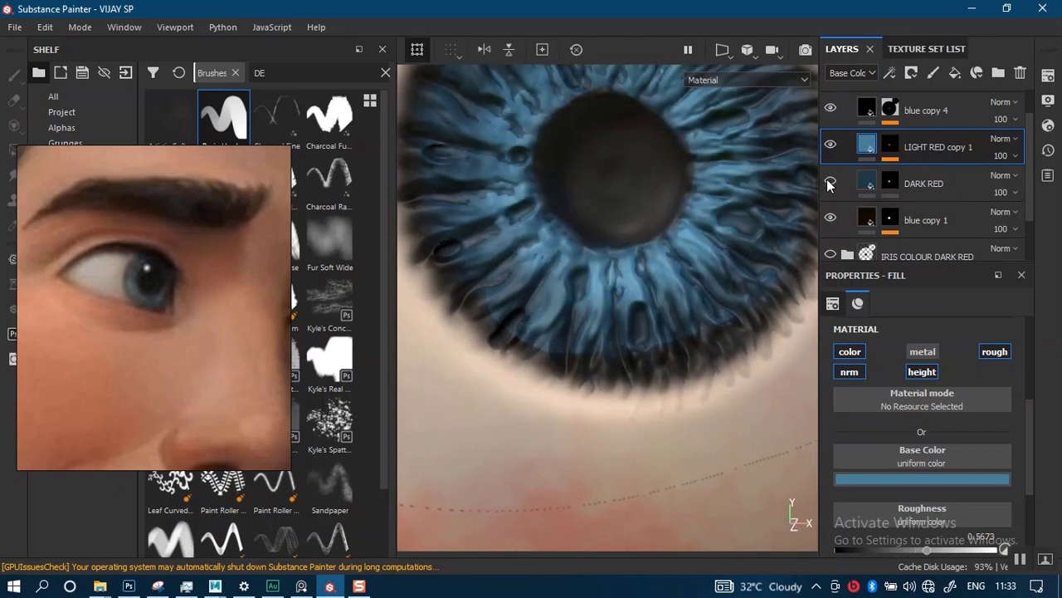
click(829, 182)
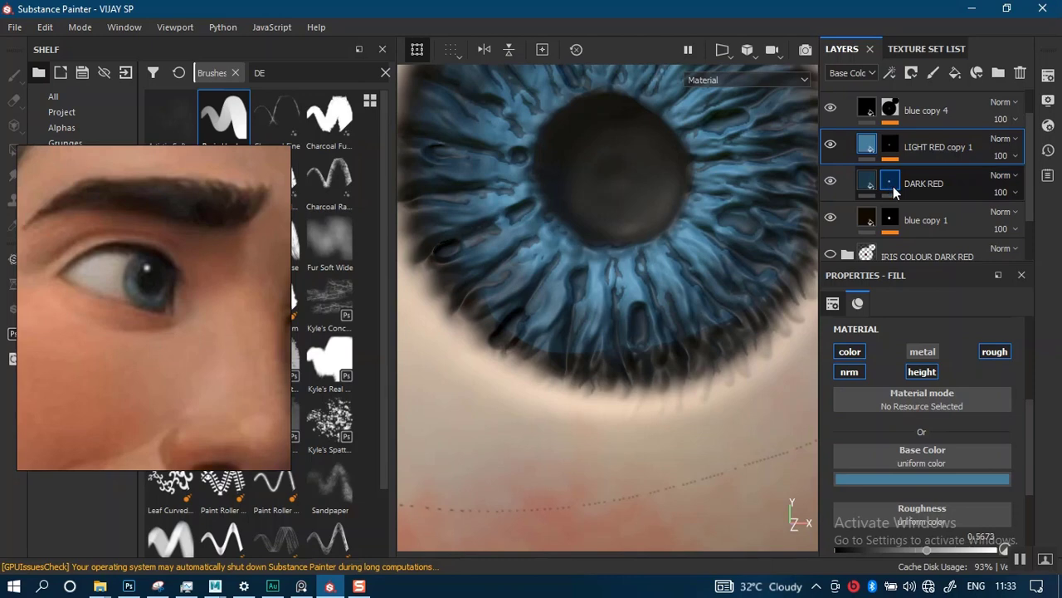
Add a Blur filter to the DARK RED layer's mask and set its blur intensity to 1.45
click(891, 185)
right_click(890, 179)
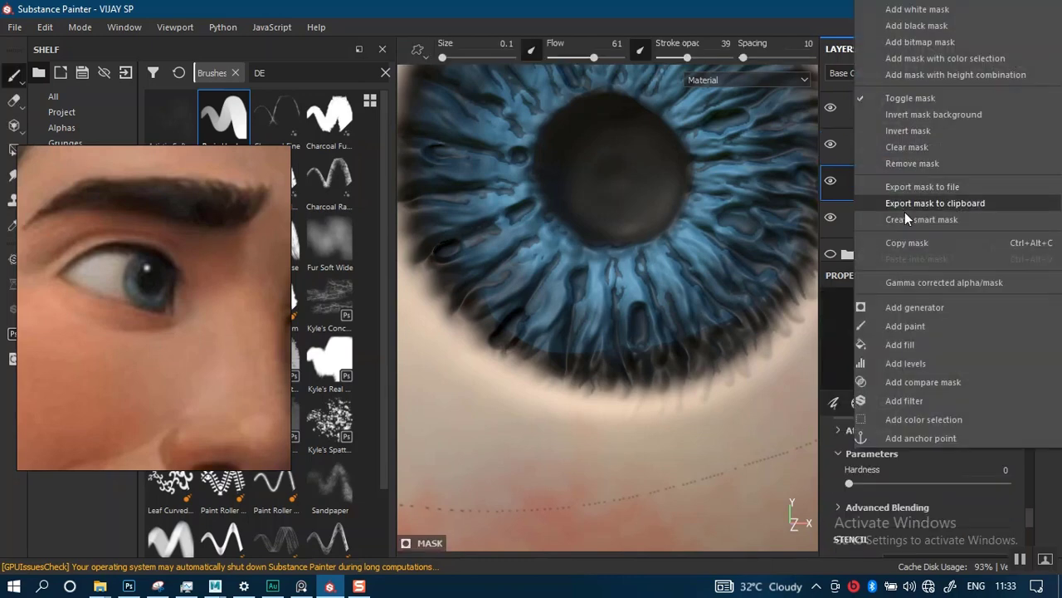
click(904, 400)
click(916, 324)
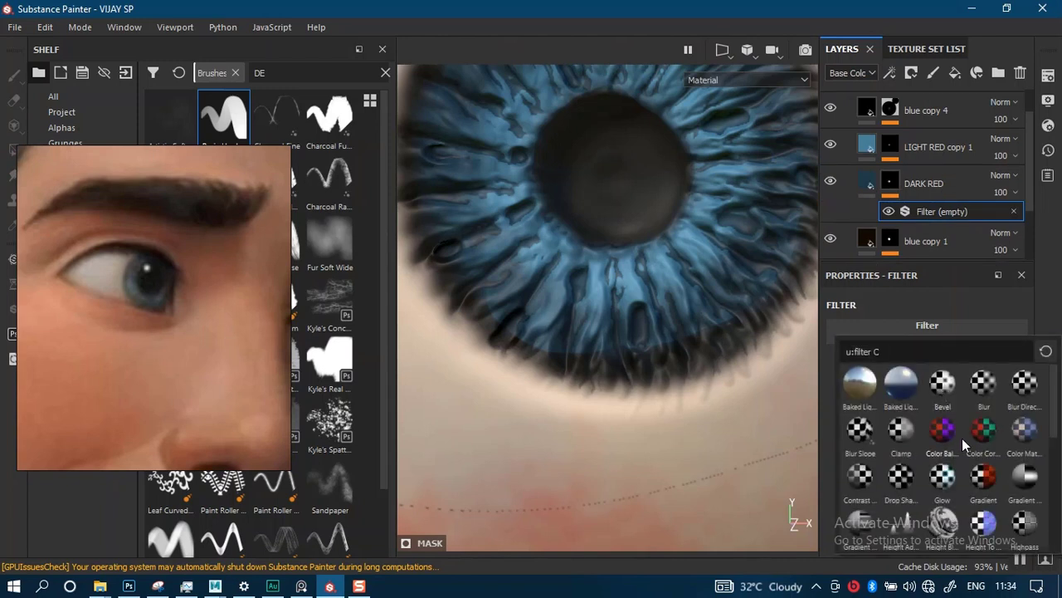
click(984, 390)
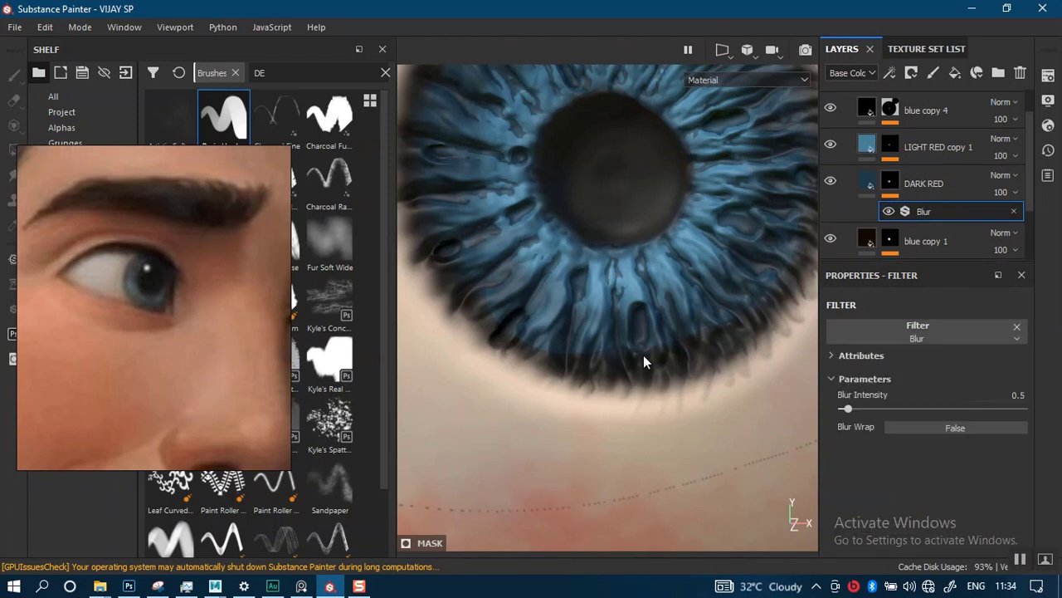
click(863, 408)
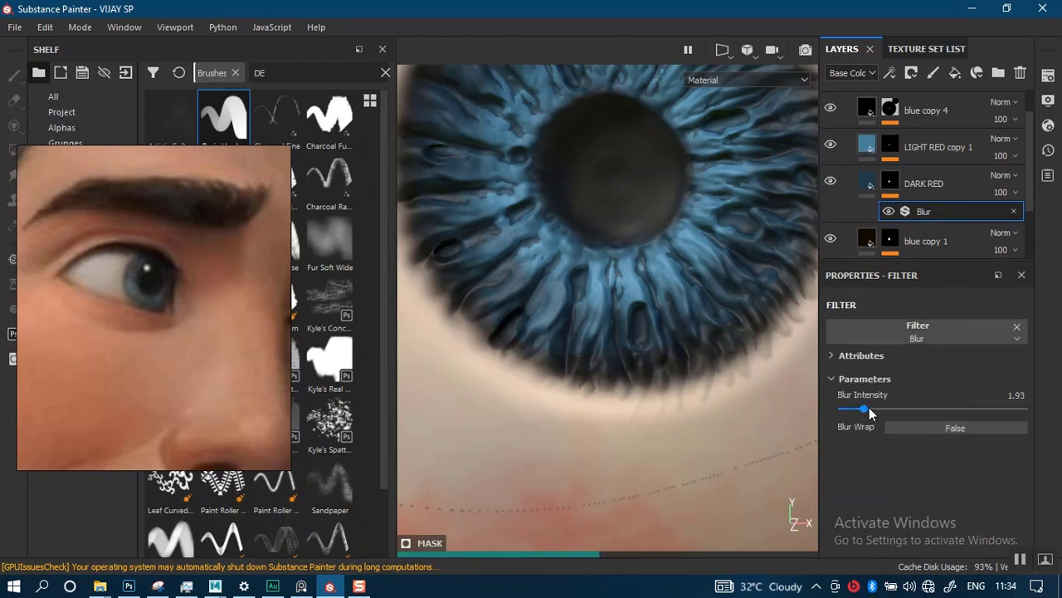
click(869, 406)
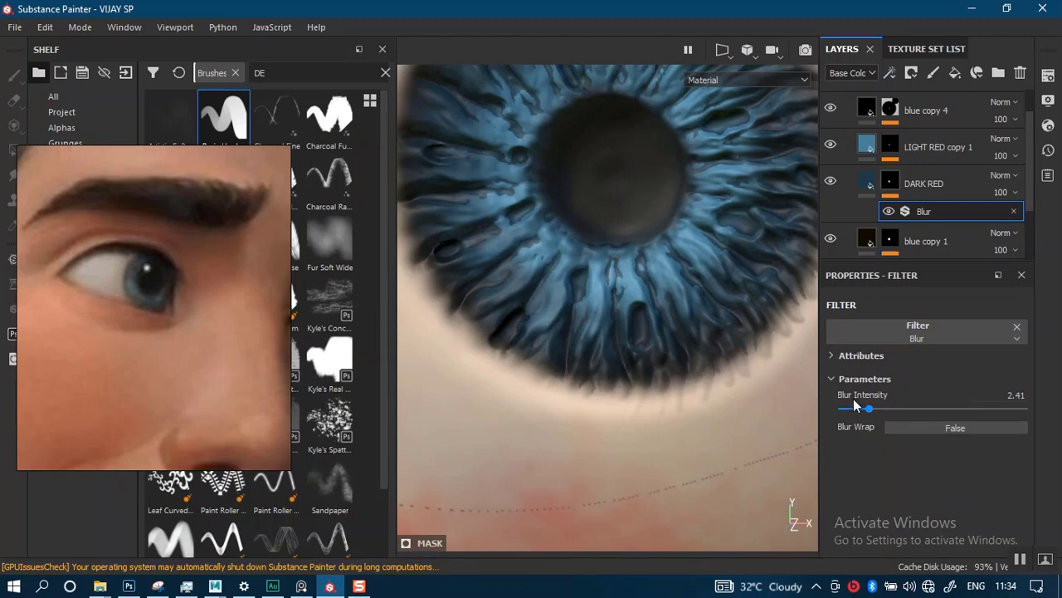
scroll(632, 237, down, 4)
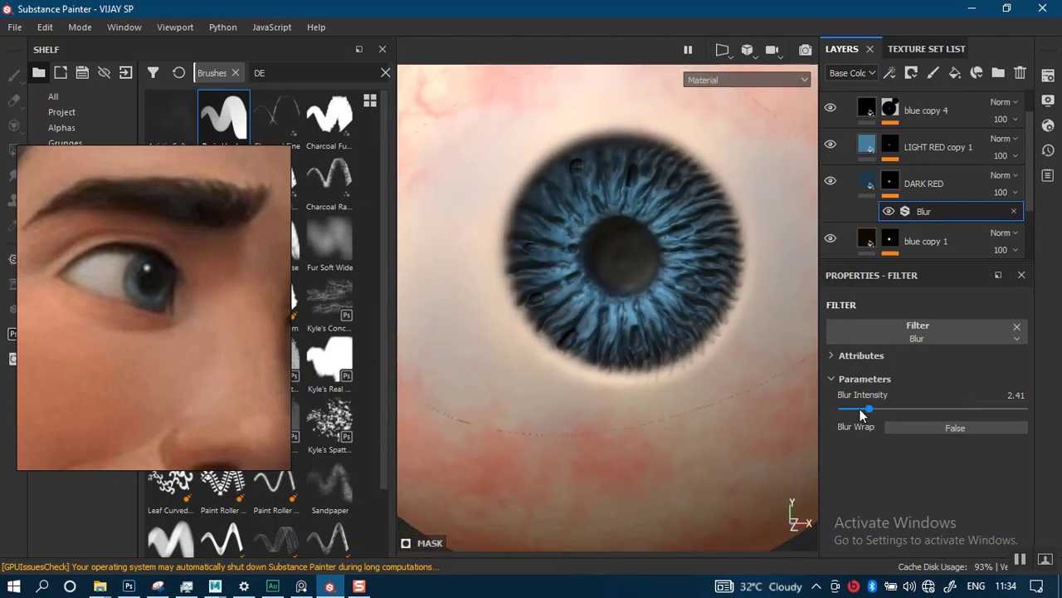
click(857, 409)
scroll(680, 370, down, 3)
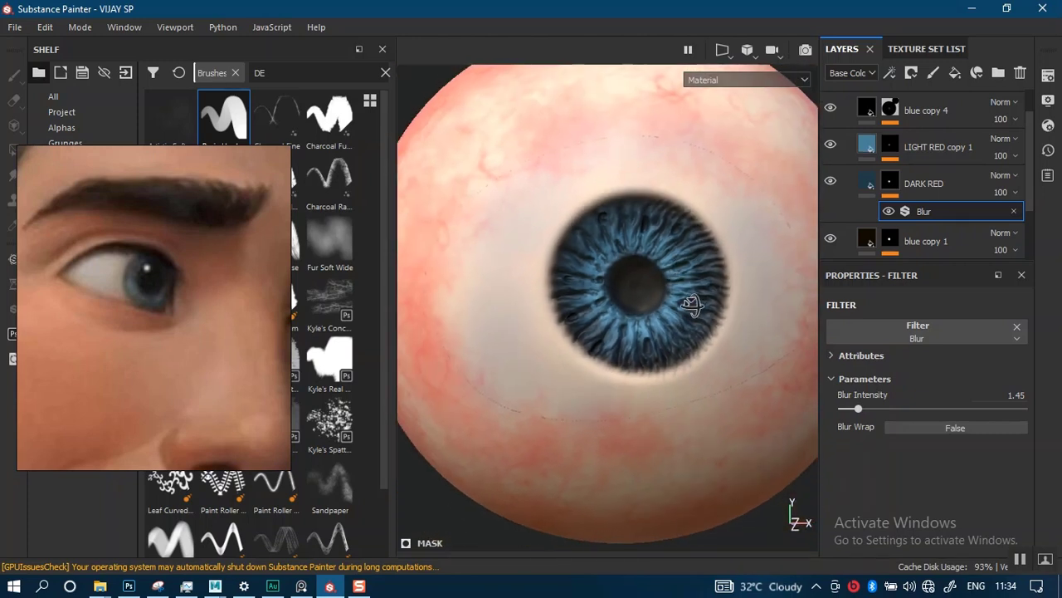
Brighten the DARK RED layer's base colour slightly, keeping the same blue hue
click(869, 183)
click(950, 477)
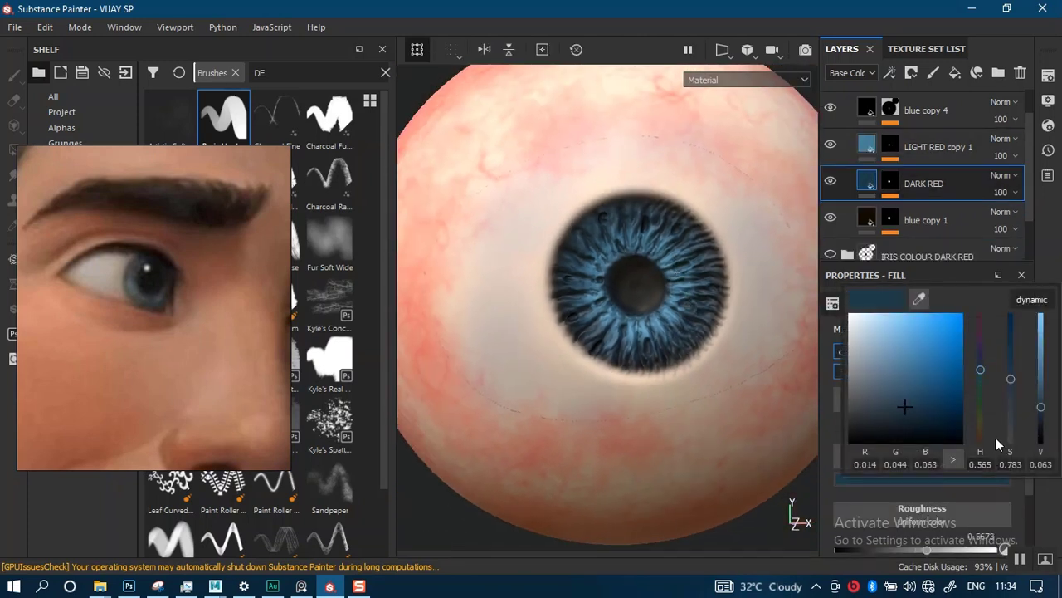
drag(1044, 407, 1044, 392)
Examine the brightened blue iris at a distance, from an angle and close up
scroll(621, 374, down, 3)
scroll(593, 340, down, 2)
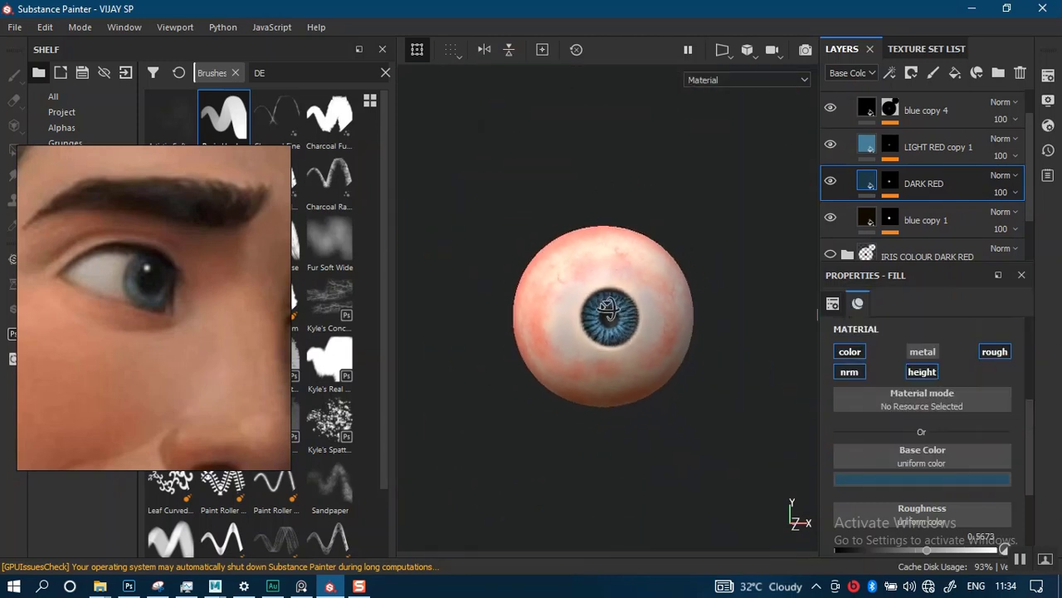
alt+drag(593, 340, 631, 407)
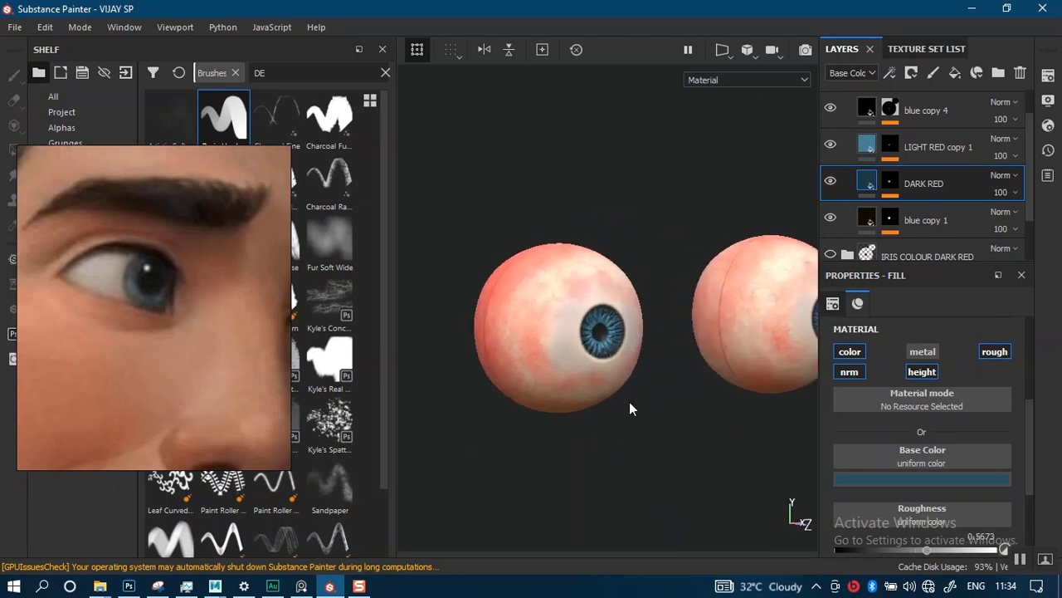
alt+right_drag(631, 408, 624, 514)
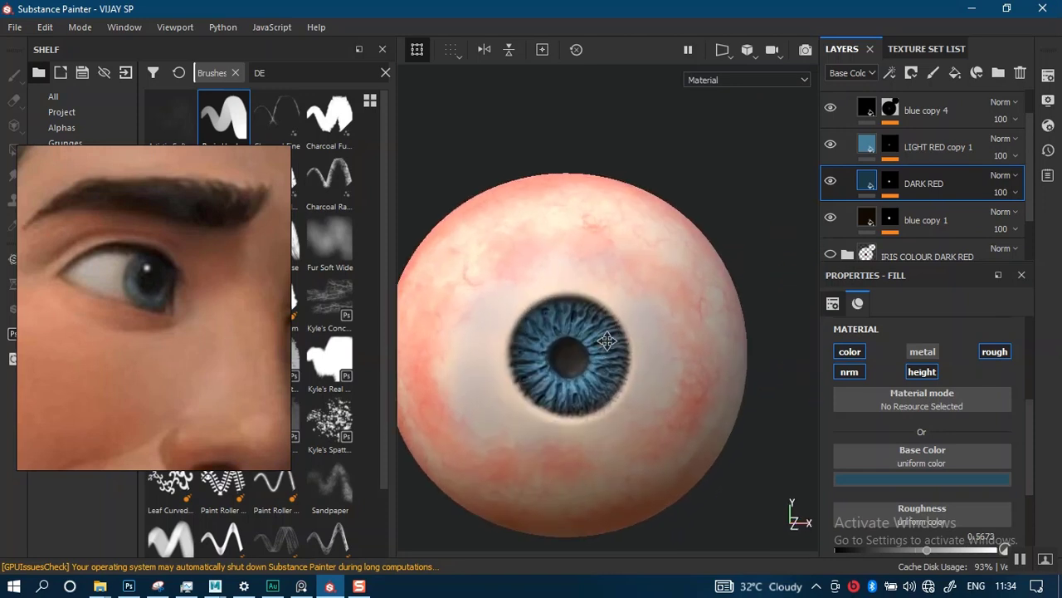
scroll(593, 422, up, 3)
alt+drag(592, 422, 611, 361)
scroll(615, 365, up, 6)
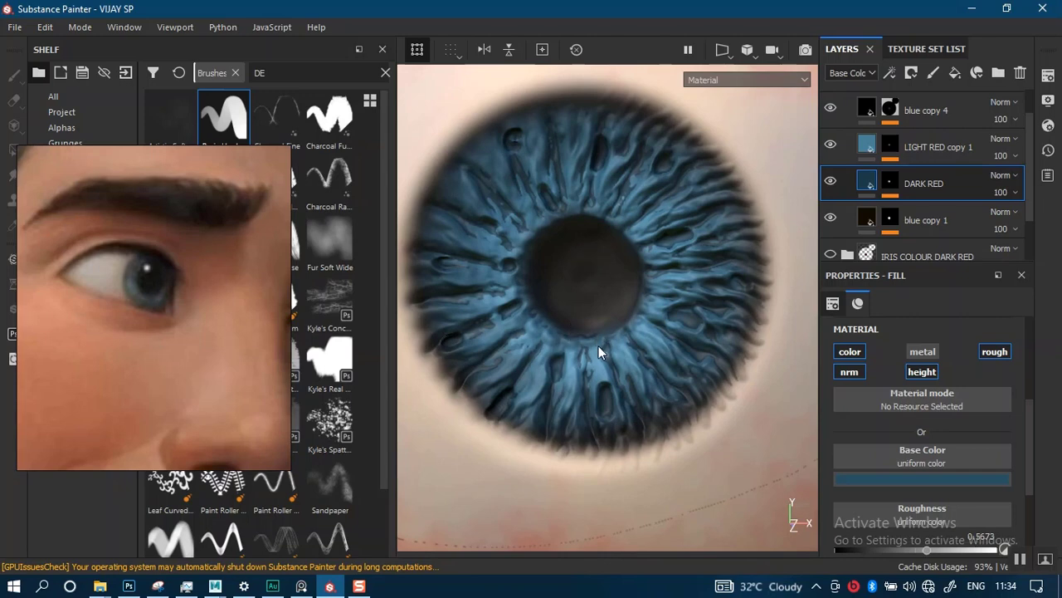
scroll(618, 414, down, 8)
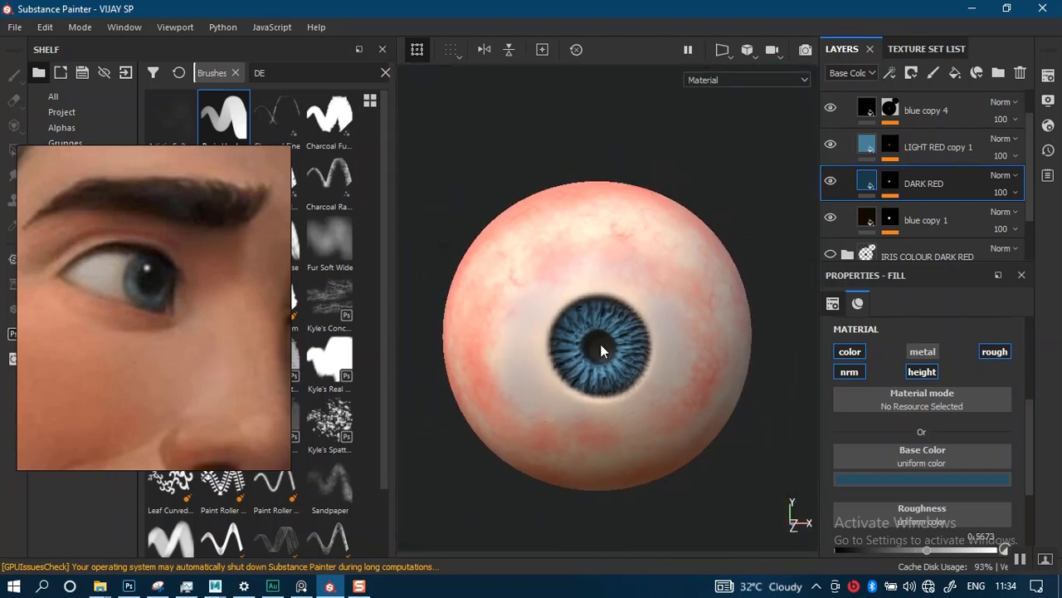
Turn on viewport shadows in the display settings and rotate the environment lighting to 16
click(1048, 101)
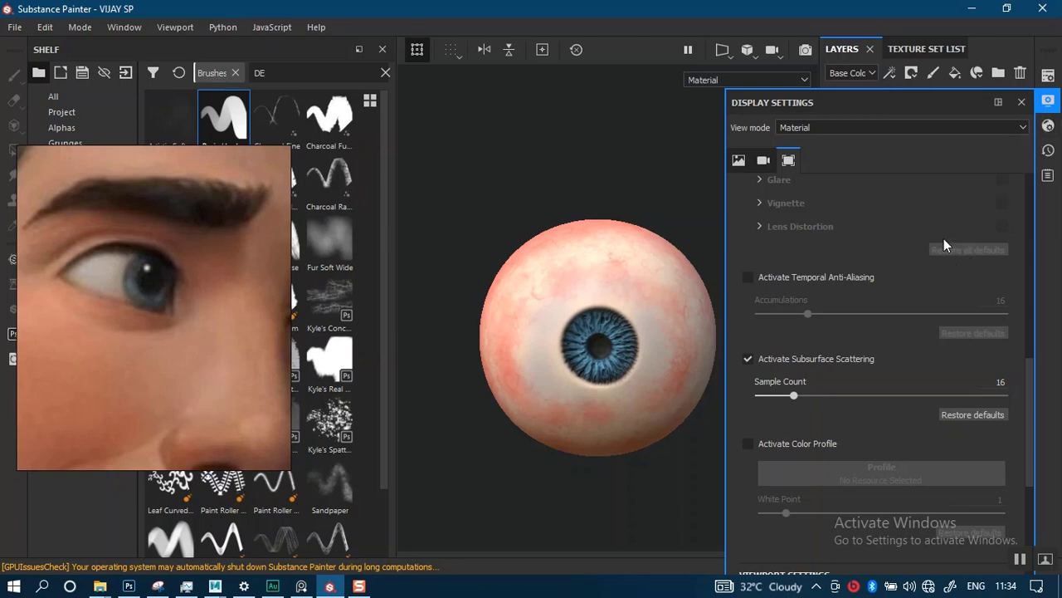
click(1048, 100)
click(1048, 101)
drag(1025, 373, 1028, 241)
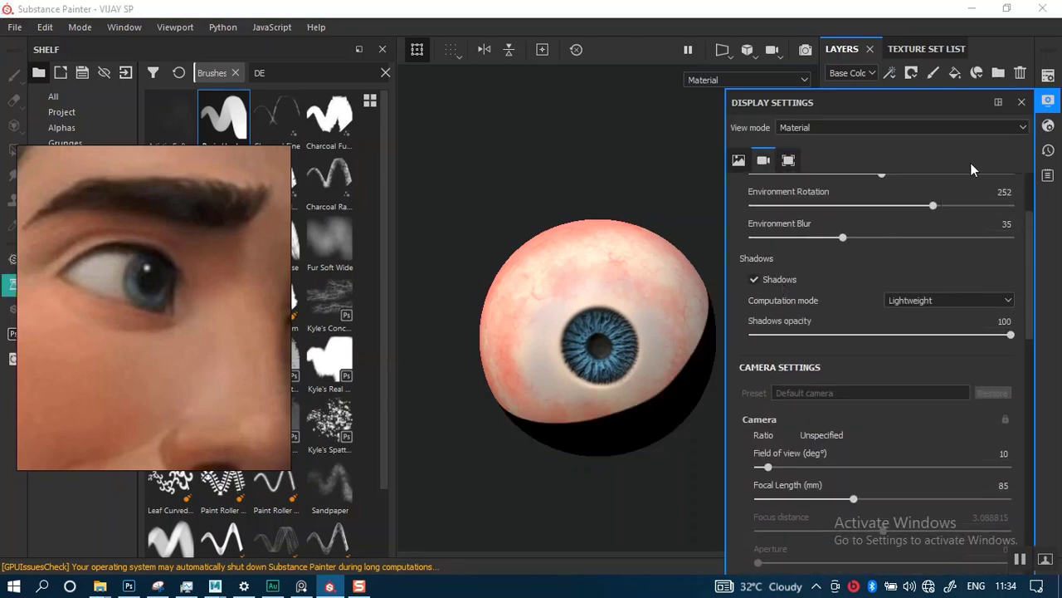
click(1021, 102)
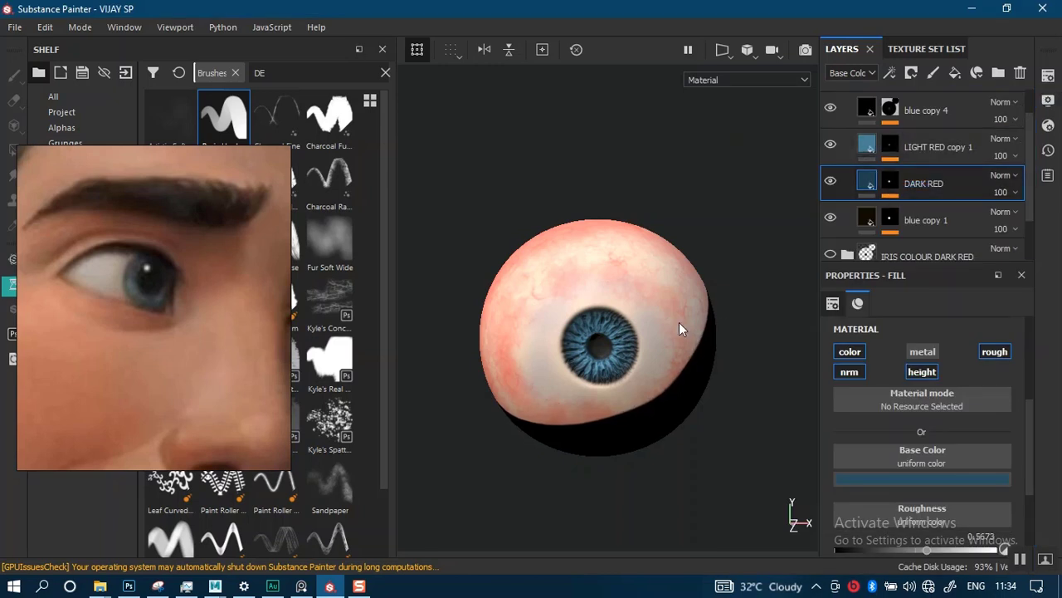
shift+right_drag(735, 352, 637, 362)
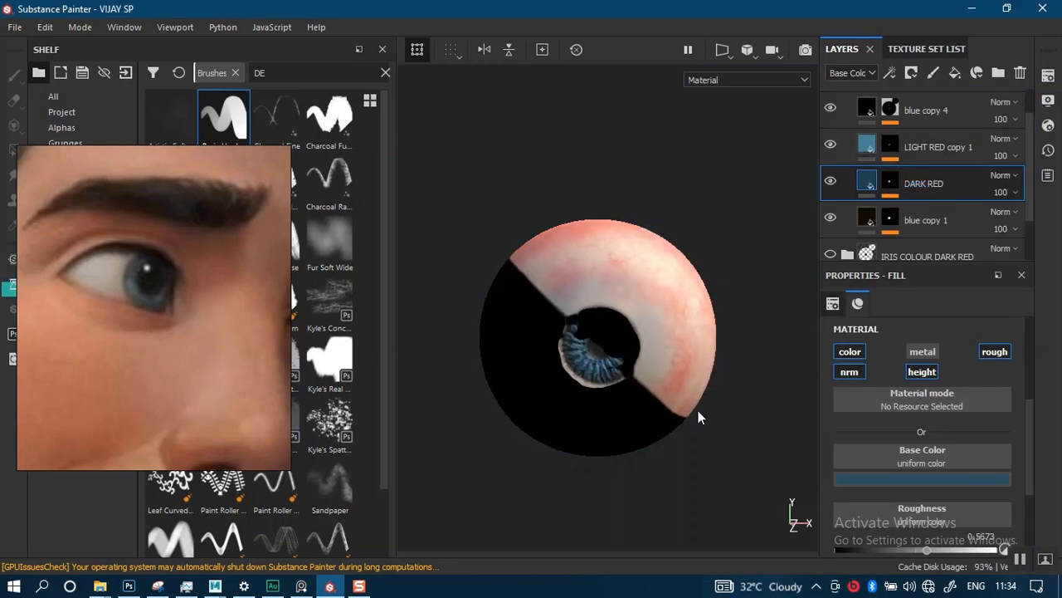
Set the viewport shadows opacity to 45 and save the project
scroll(670, 220, down, 4)
click(1046, 100)
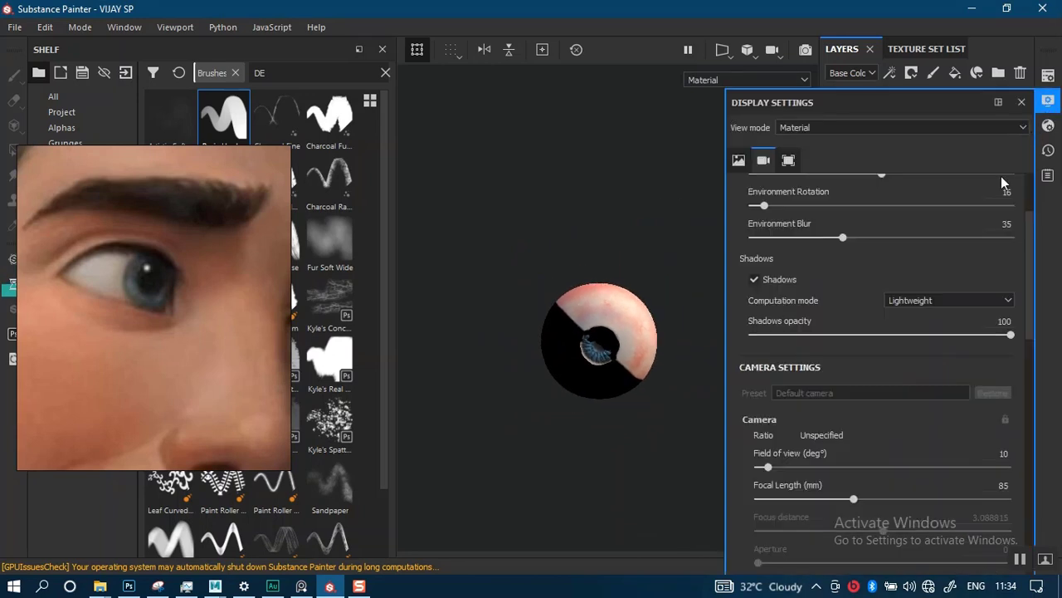
click(868, 335)
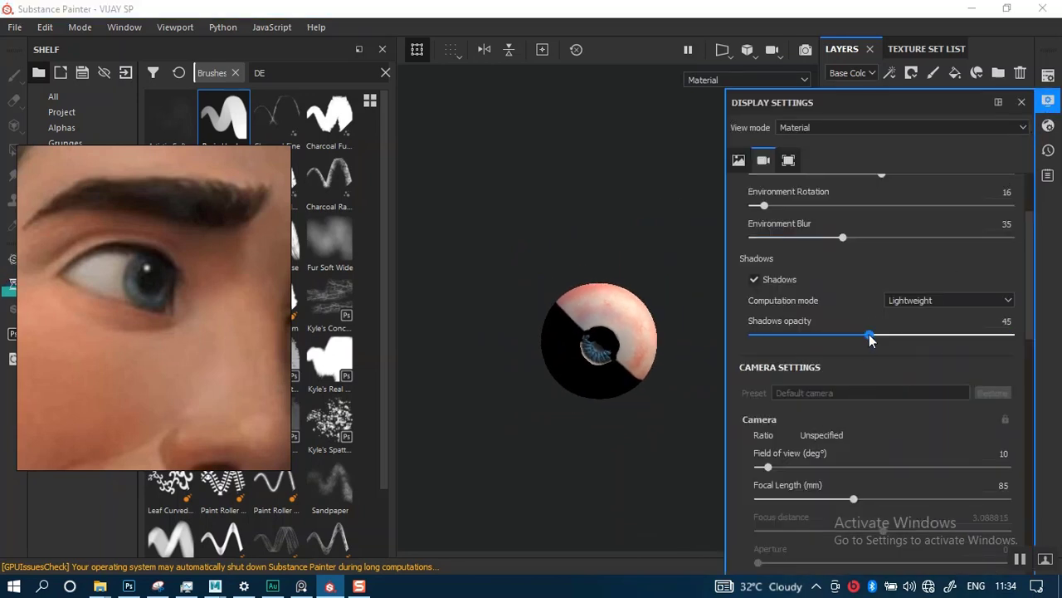
alt+drag(603, 332, 655, 369)
key(ctrl+s)
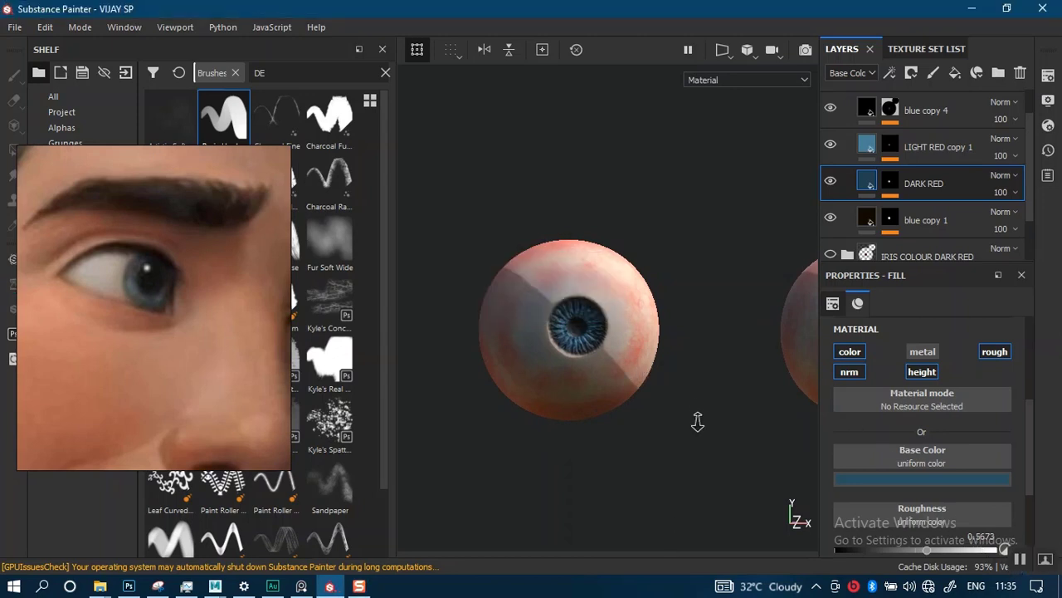
Turn off the viewport shadows in the display settings
alt+right_drag(695, 420, 687, 465)
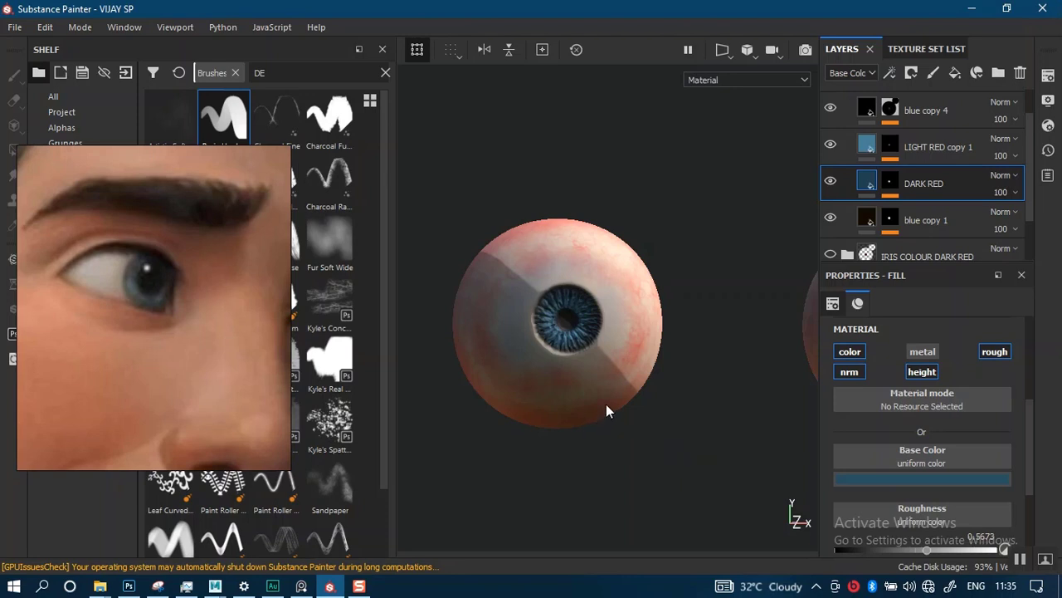
scroll(606, 411, up, 2)
click(1049, 101)
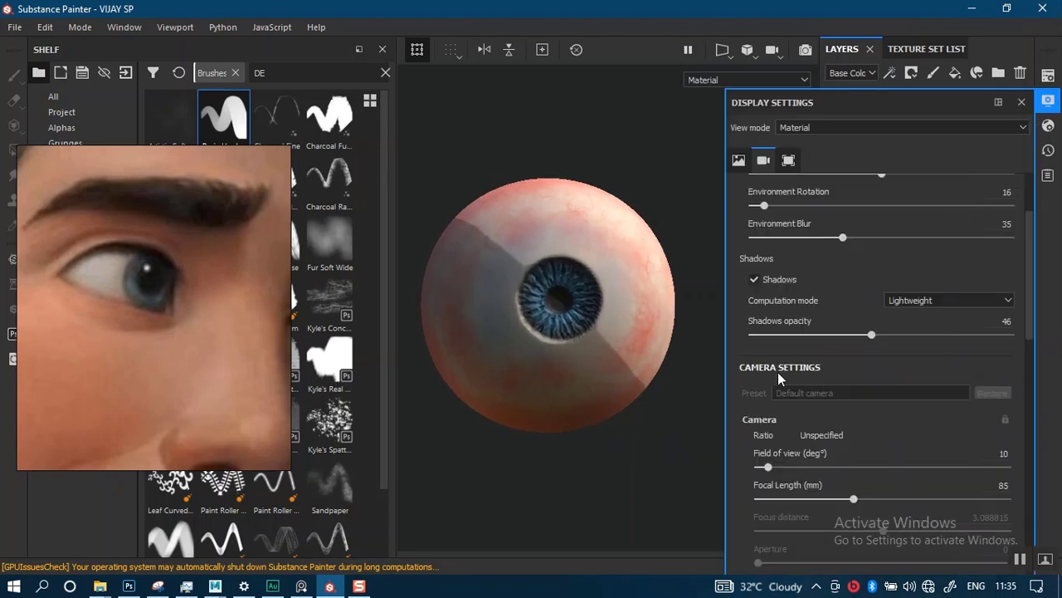
click(754, 279)
click(1021, 102)
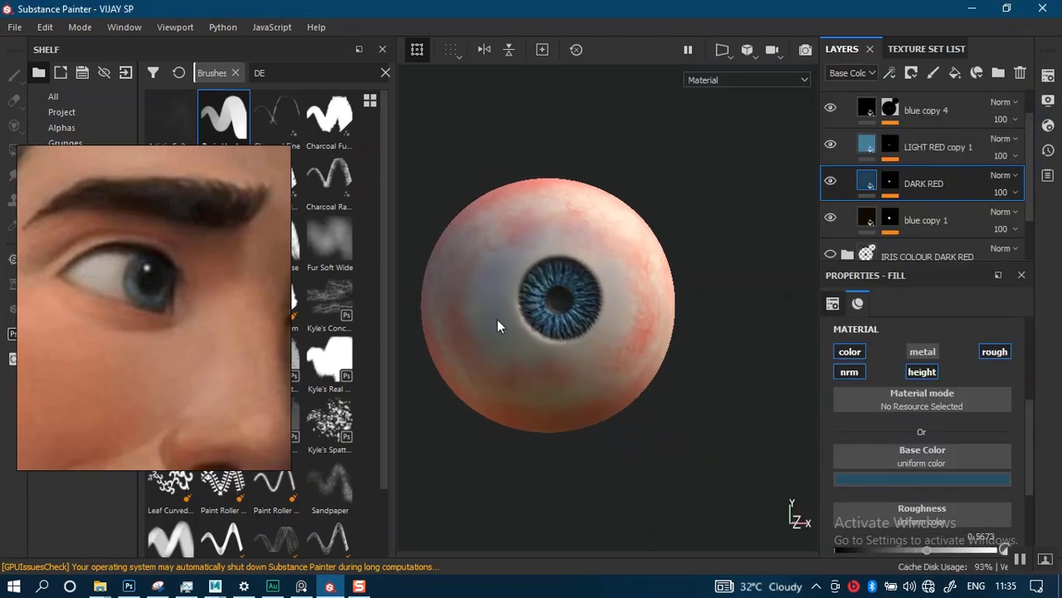
Duplicate the LIGHT RED copy 1 layer and rename the duplicate WHITE
scroll(570, 437, up, 5)
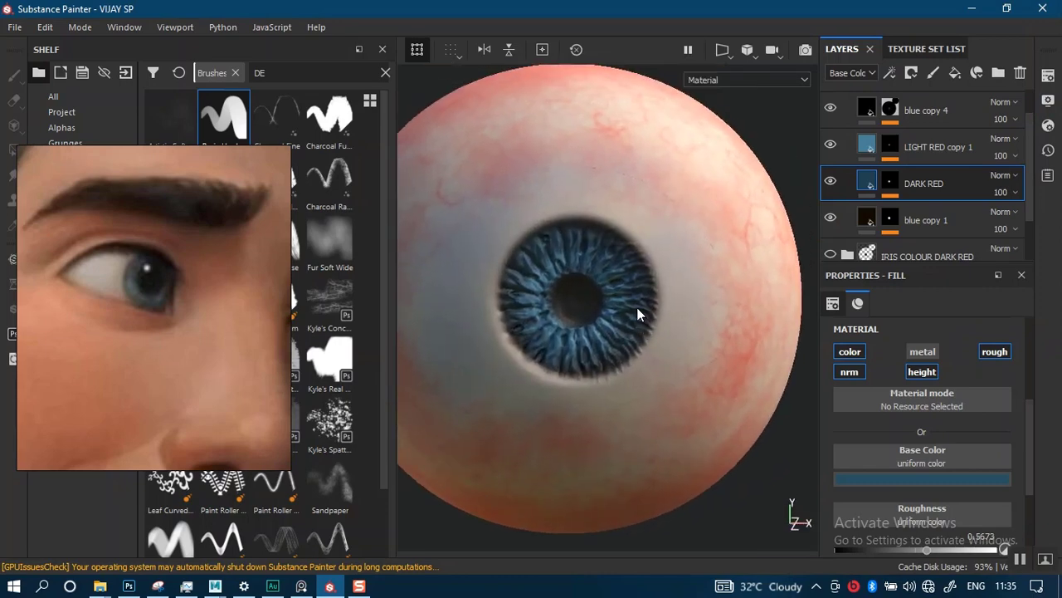
scroll(636, 332, up, 3)
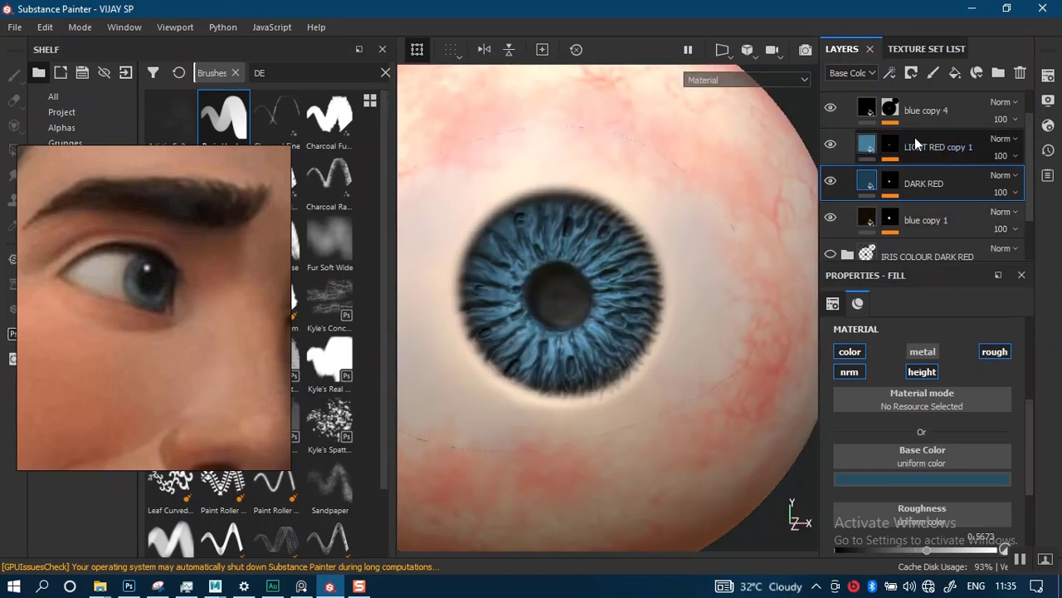
drag(1029, 155, 1028, 126)
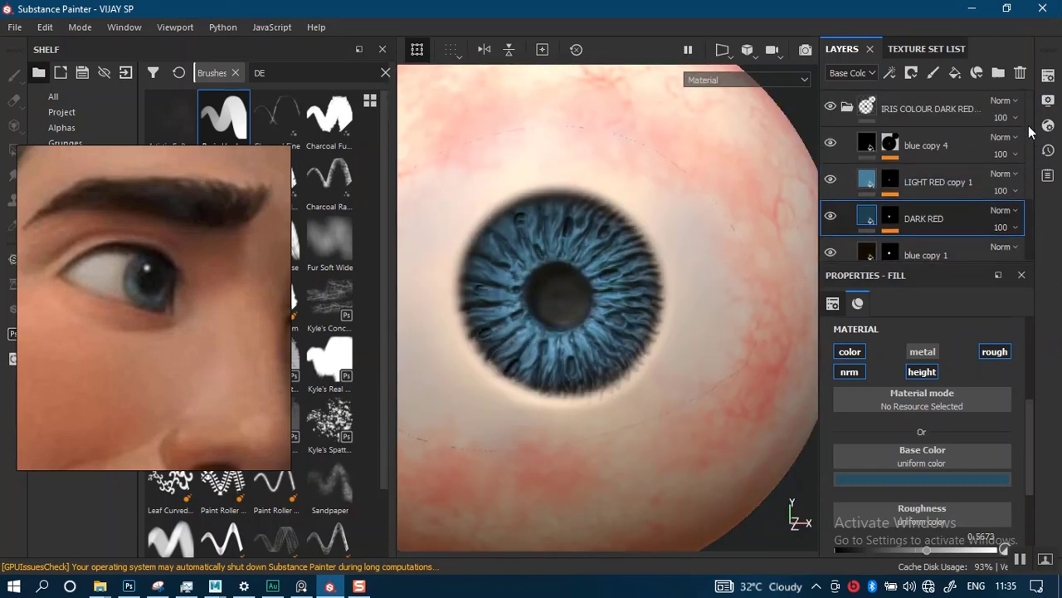
click(913, 182)
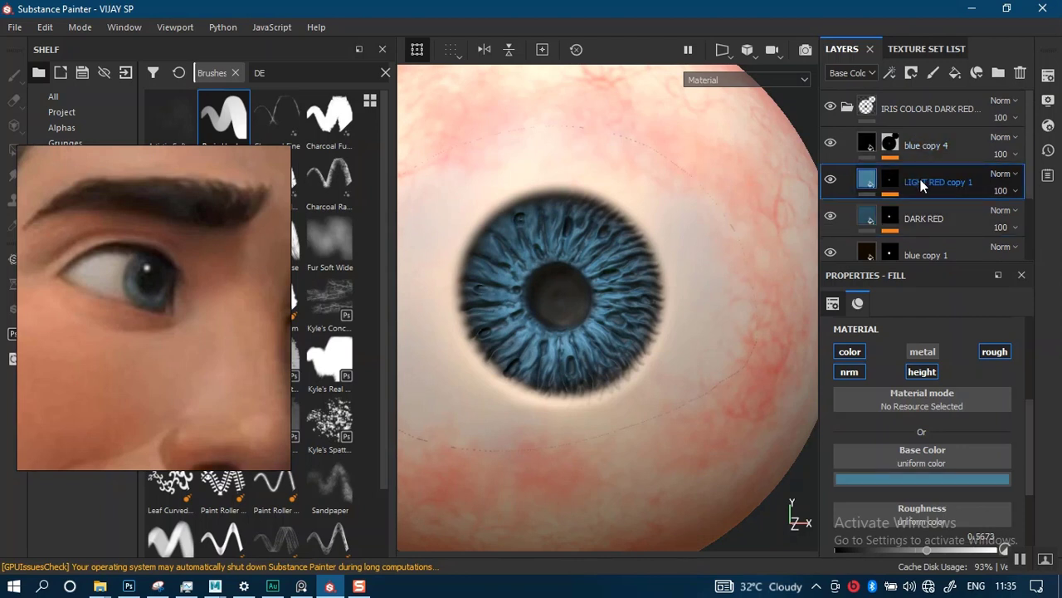
key(ctrl+d)
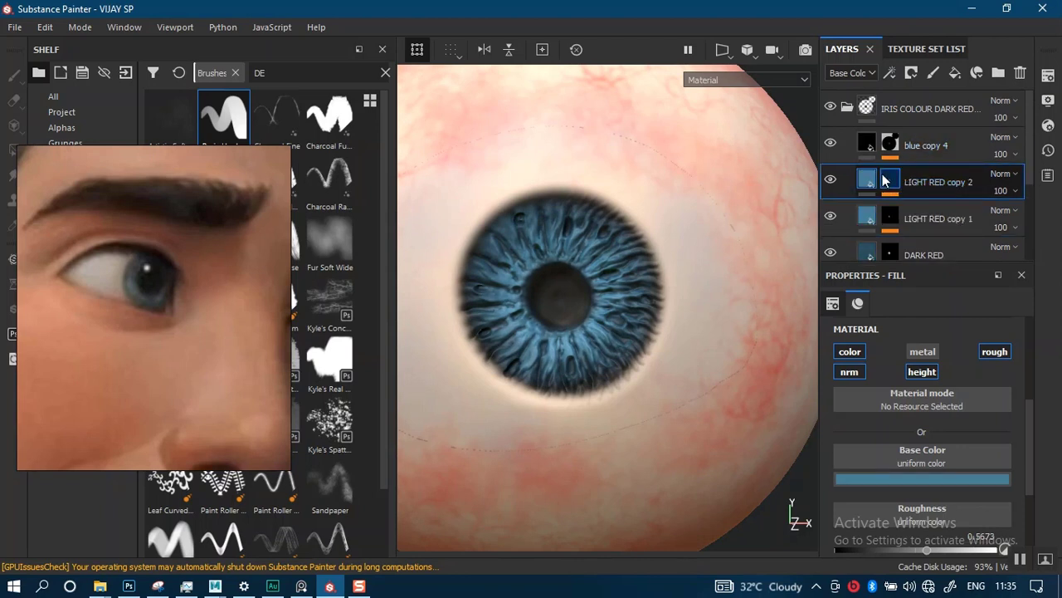
double_click(928, 182)
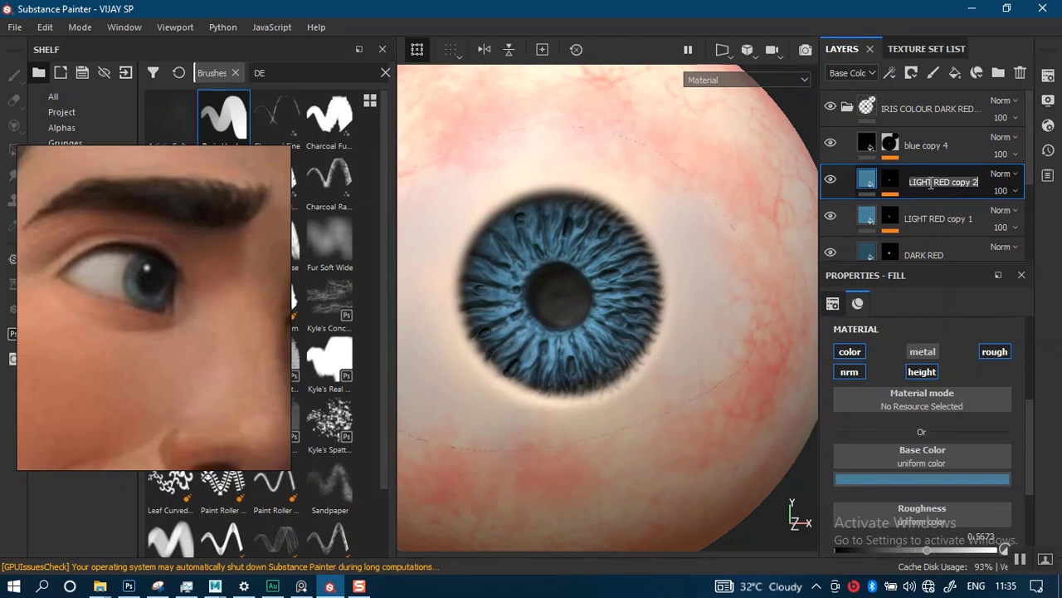
text(WHITE)
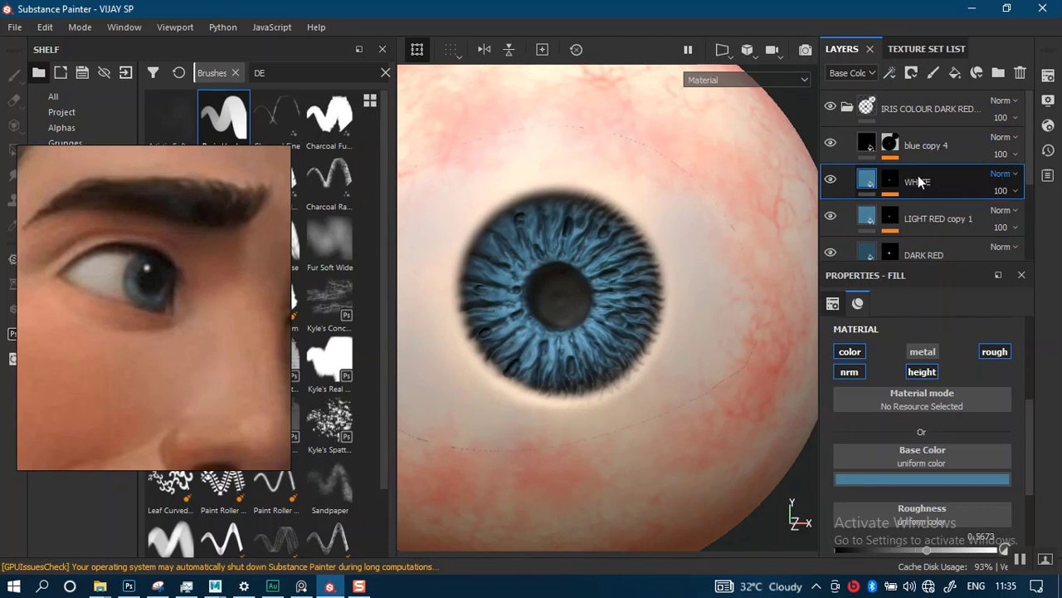
key(Return)
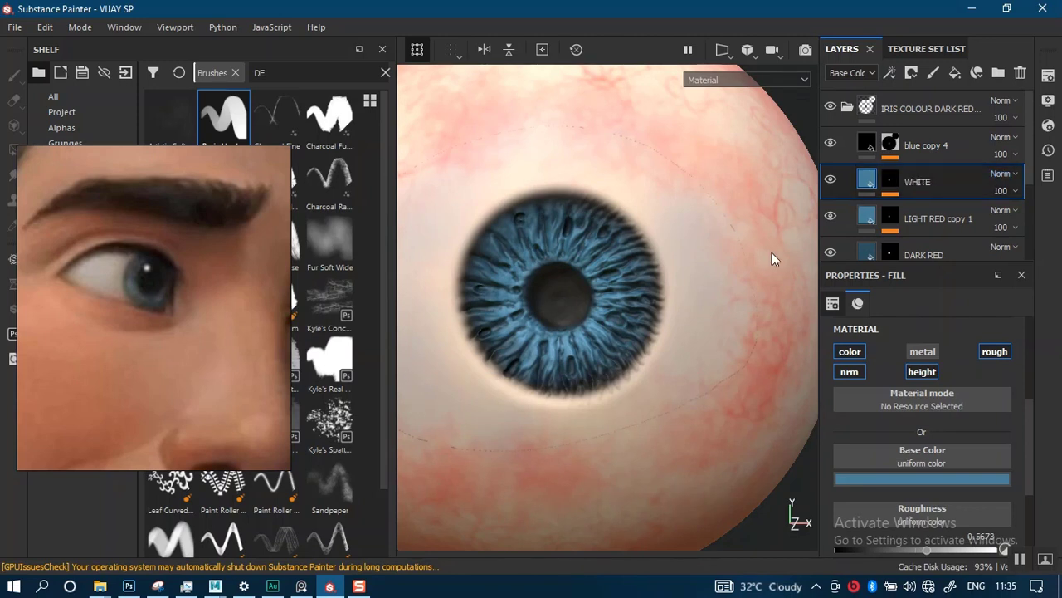
Set the WHITE layer's base colour to a pale blue with RGB 0.511, 0.649, 0.737
scroll(594, 313, up, 3)
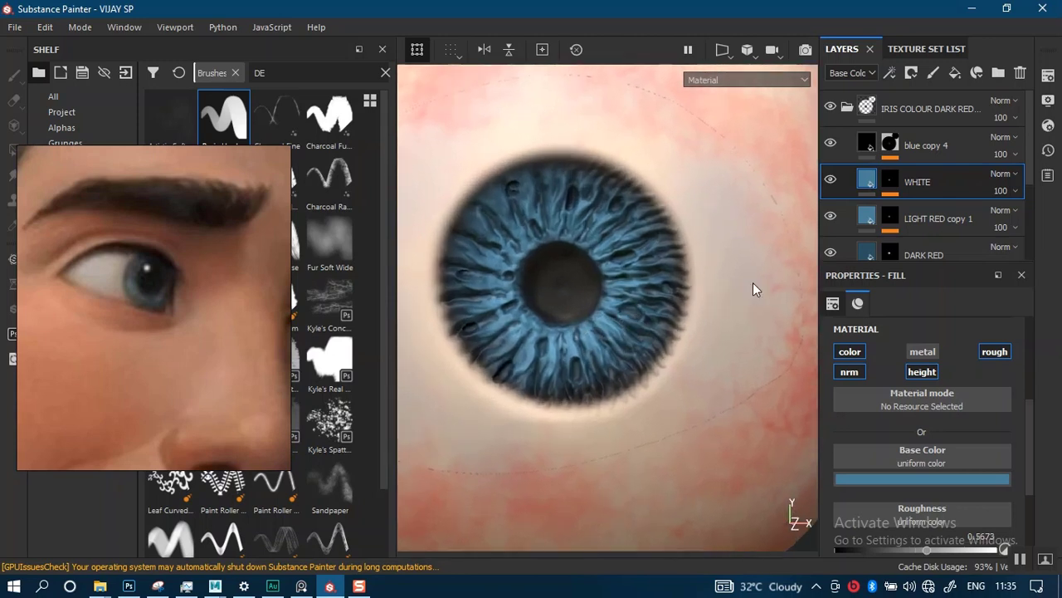
click(901, 477)
drag(902, 421, 866, 328)
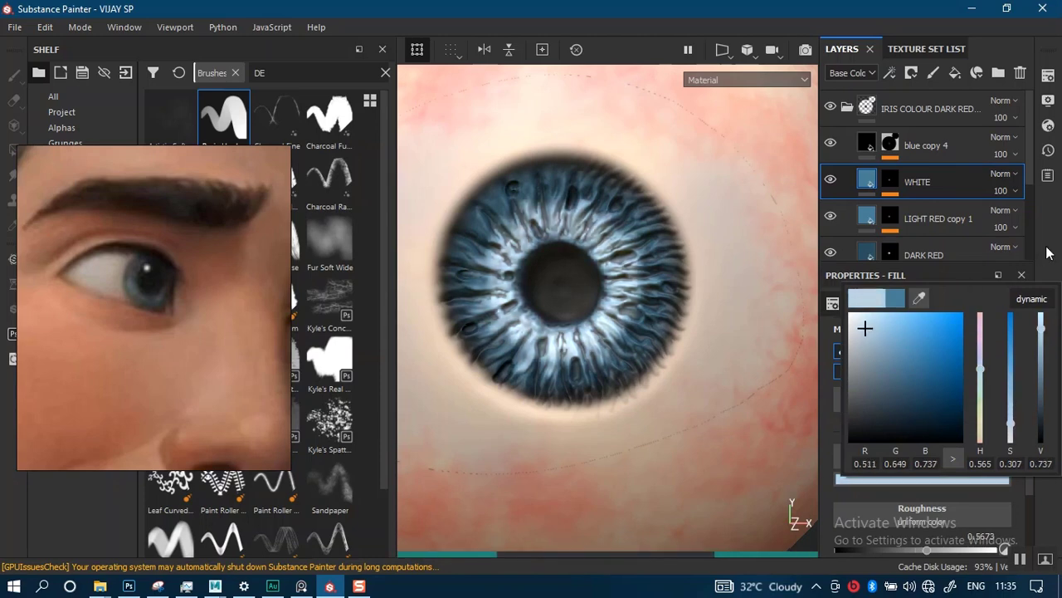
click(1046, 251)
Replace the WHITE layer's mask with a black mask and set the paint brush size to 0.08
right_click(889, 183)
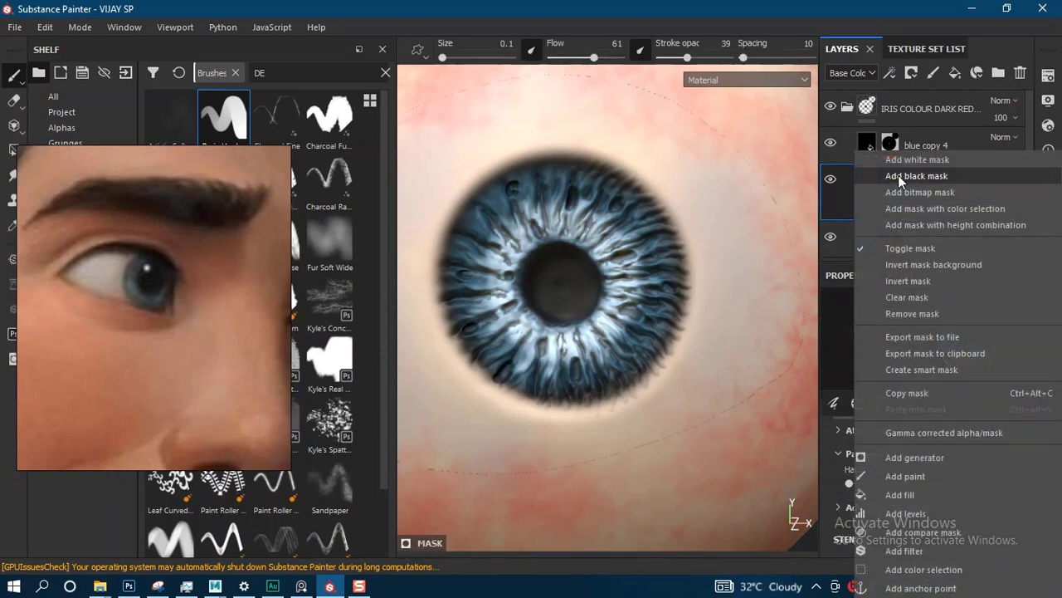
click(902, 176)
scroll(589, 267, up, 5)
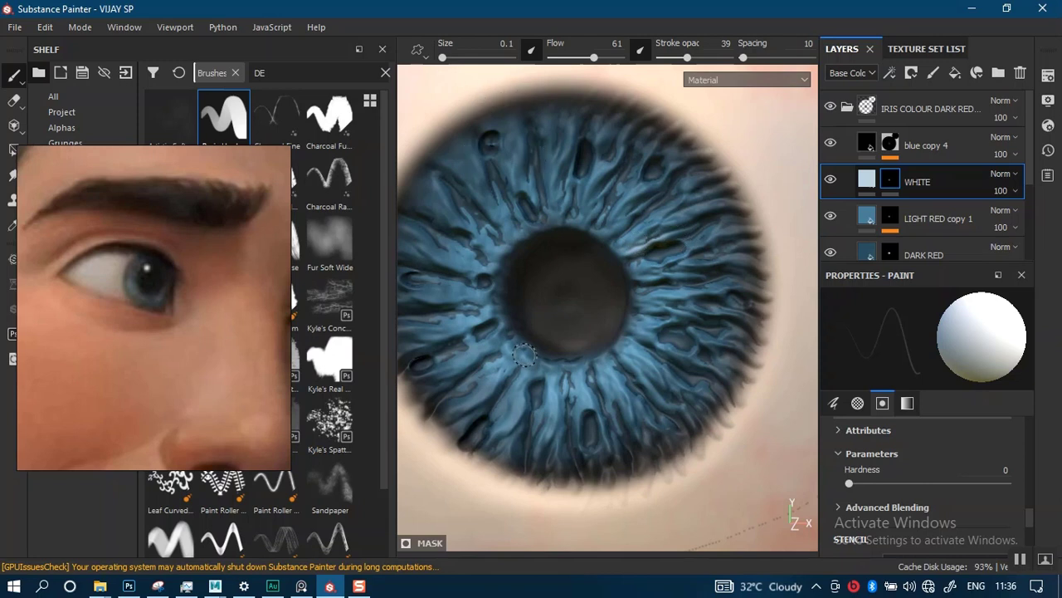
scroll(594, 359, up, 1)
alt+right_drag(594, 358, 631, 365)
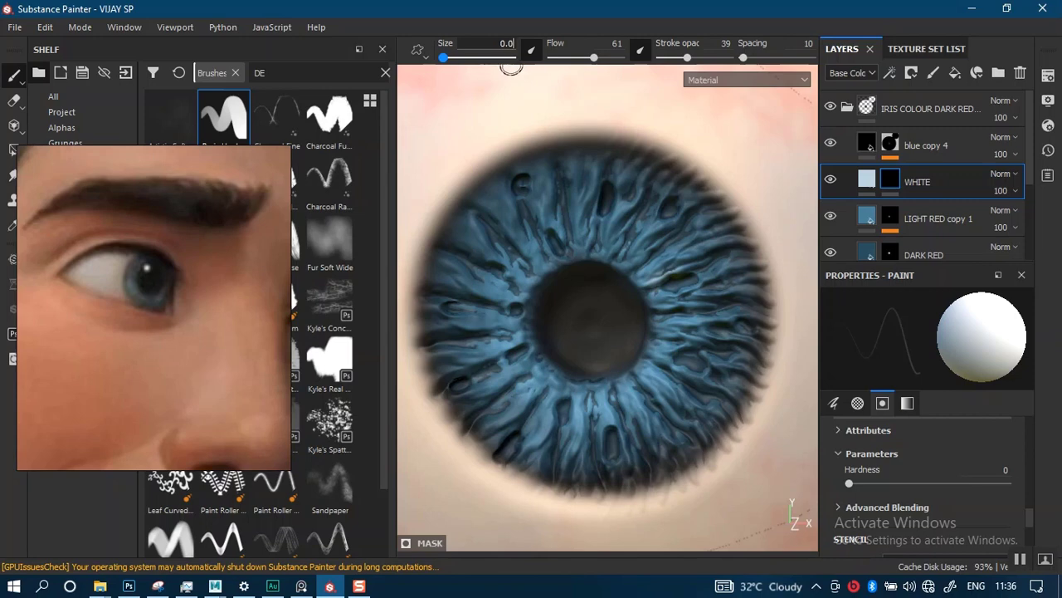
key(Return)
Paint pale highlights on the WHITE layer's mask along the iris fibres above and to the right of the pupil, using brush size 0.05
scroll(628, 348, up, 2)
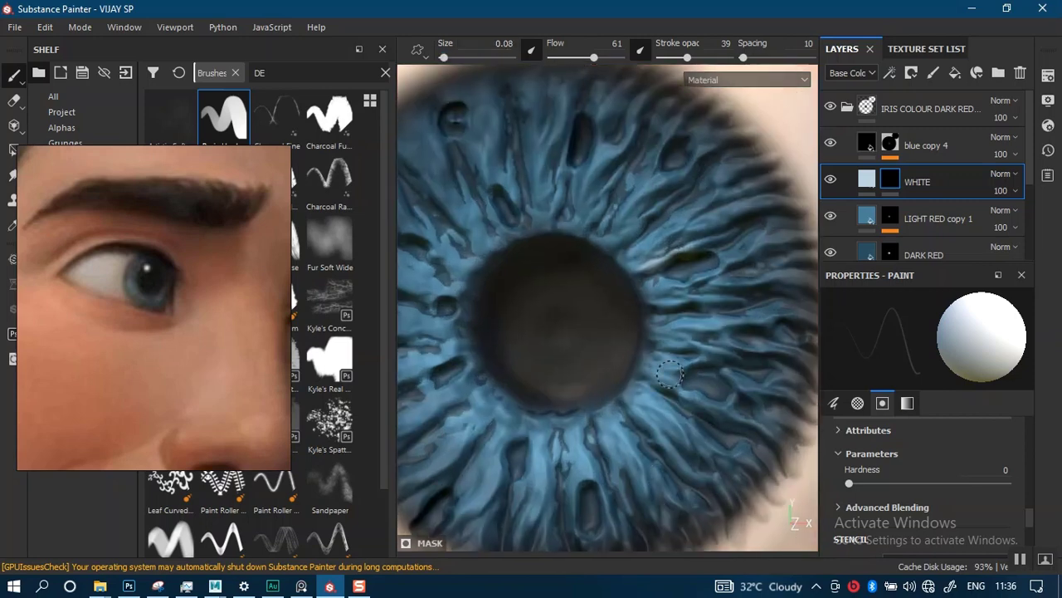
alt+middle_drag(683, 294, 629, 322)
scroll(671, 277, up, 2)
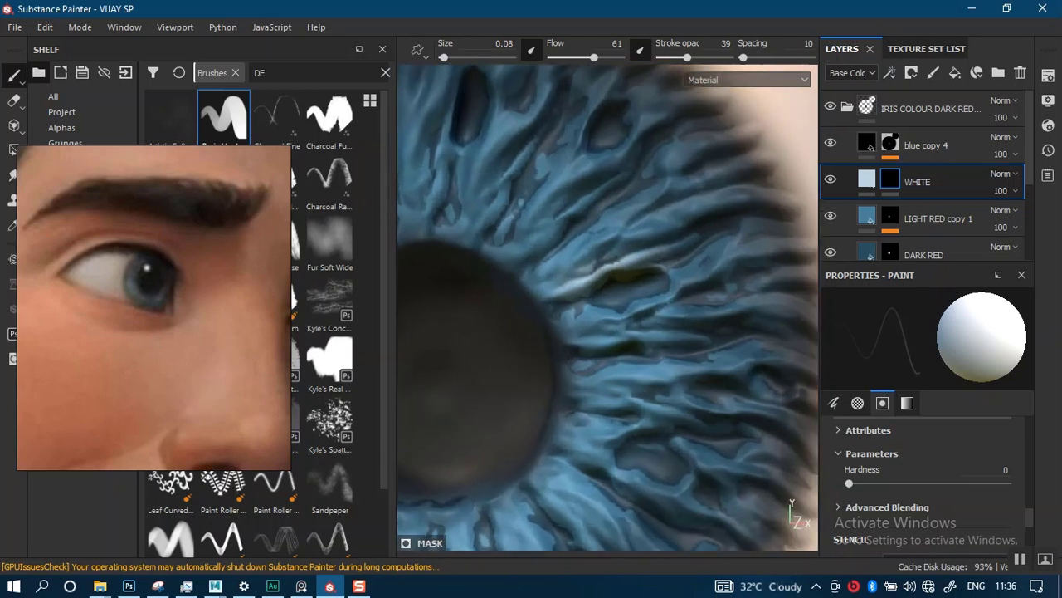
click(882, 181)
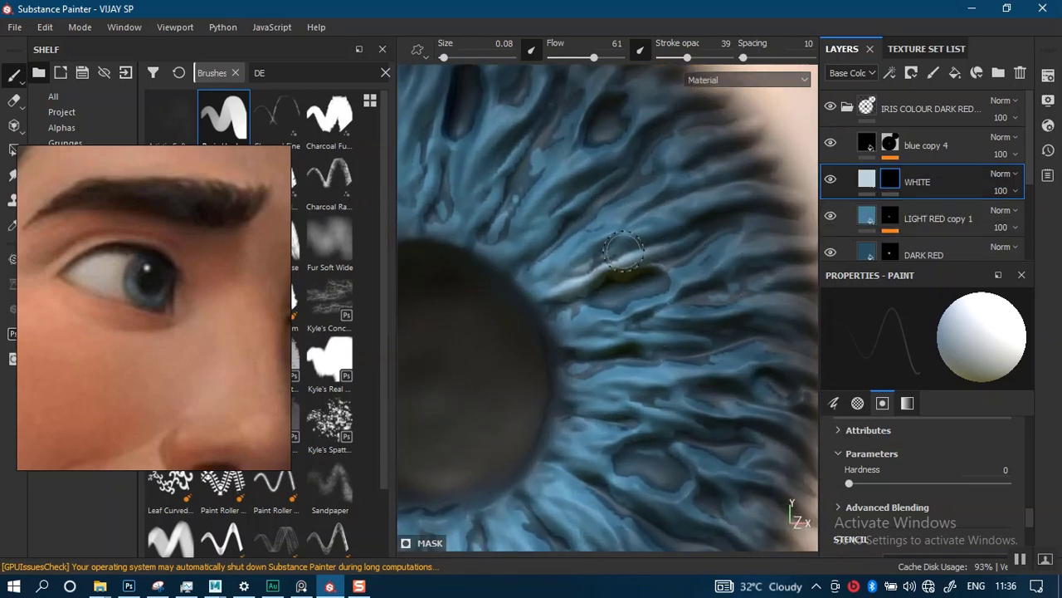
mouse_move(677, 288)
mouse_down()
mouse_move(641, 322)
mouse_move(594, 325)
mouse_move(638, 312)
mouse_up()
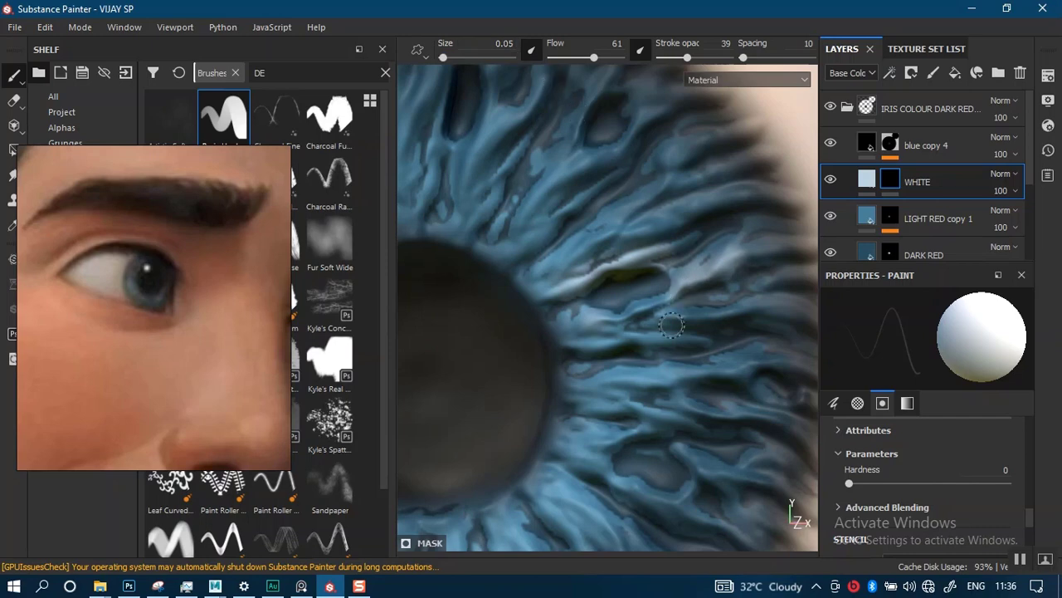
mouse_move(722, 307)
alt+right_down()
mouse_move(670, 257)
mouse_move(659, 308)
mouse_move(664, 270)
mouse_move(631, 274)
alt+right_up()
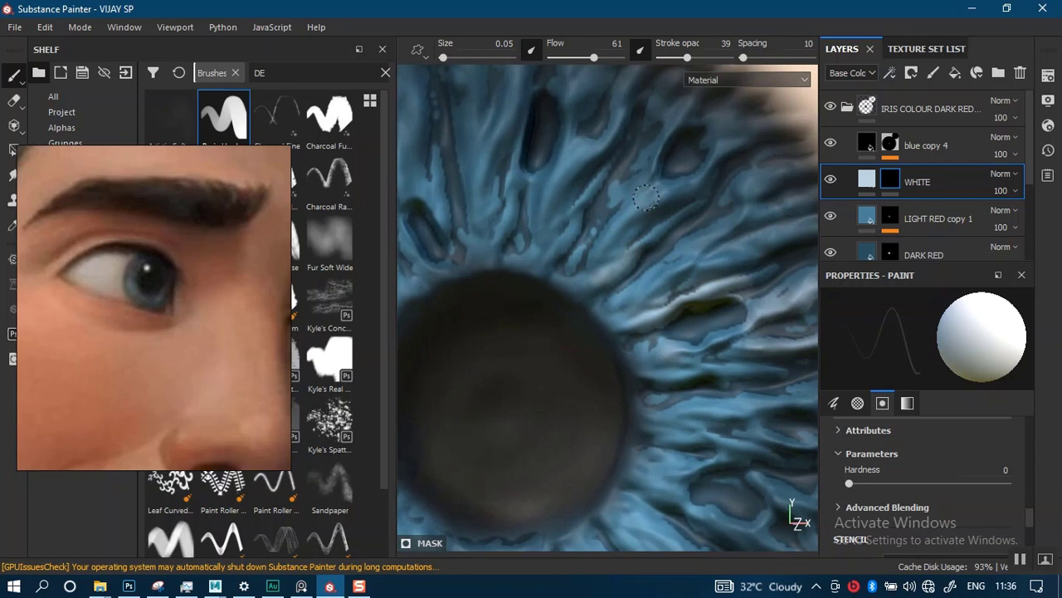
alt+drag(676, 273, 689, 267)
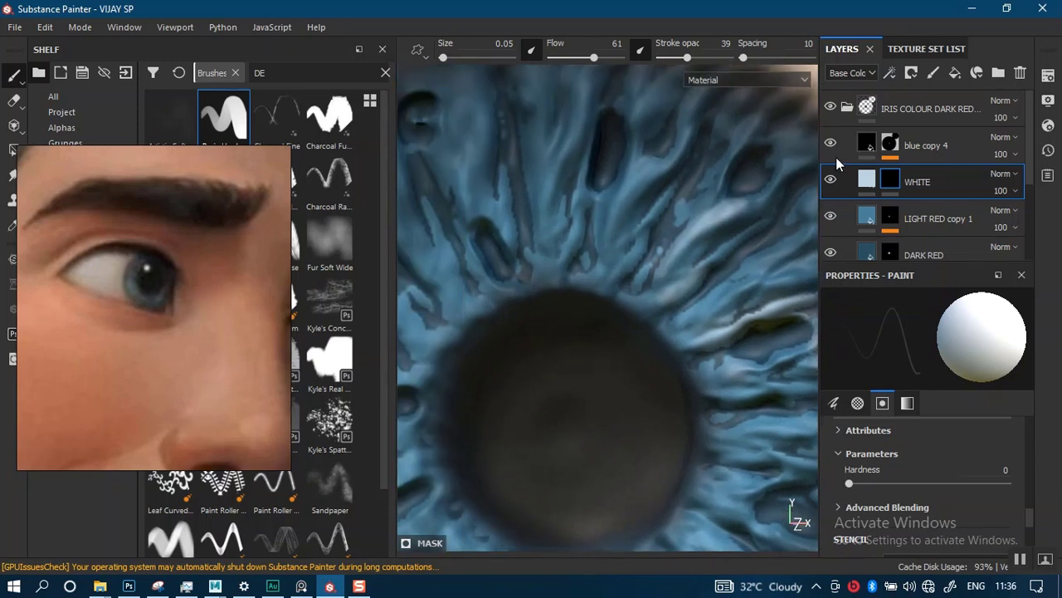
Add a Blur filter with intensity 0.21 to the blue copy 4 layer's mask and compare the iris with that layer hidden and shown
click(893, 148)
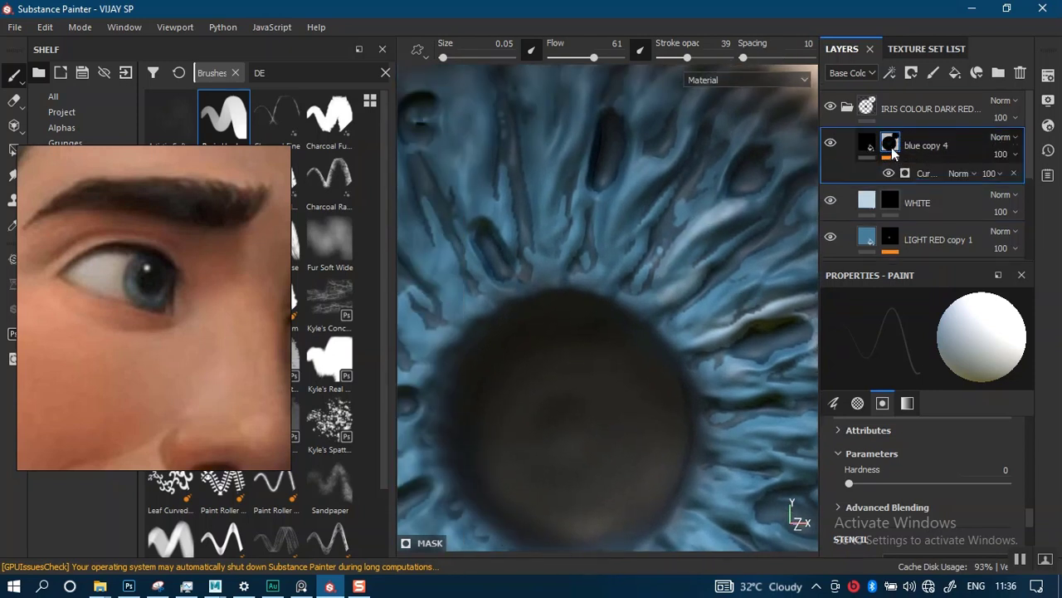
right_click(892, 143)
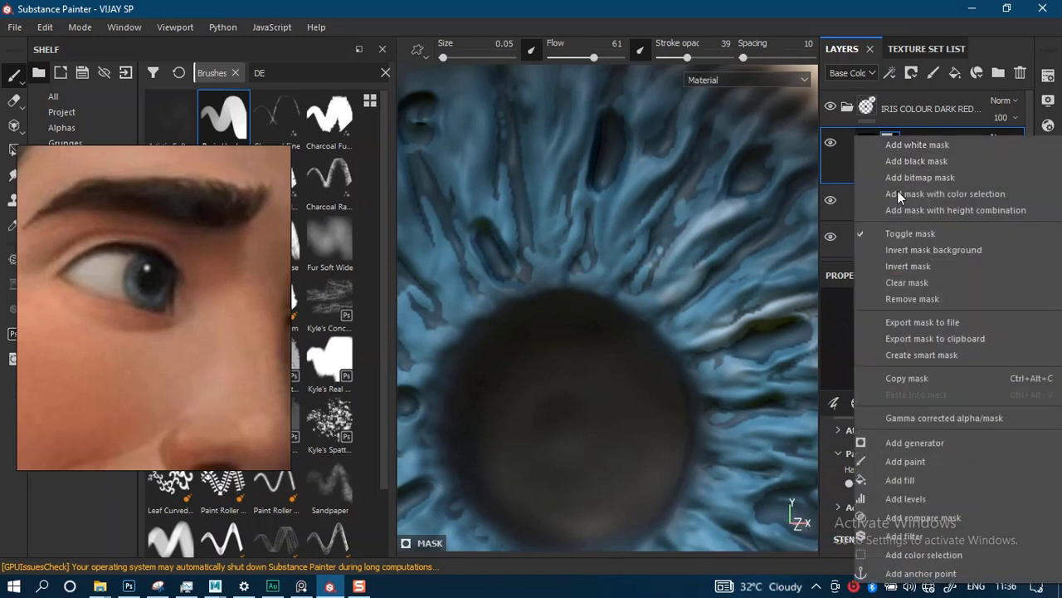
click(901, 534)
click(905, 341)
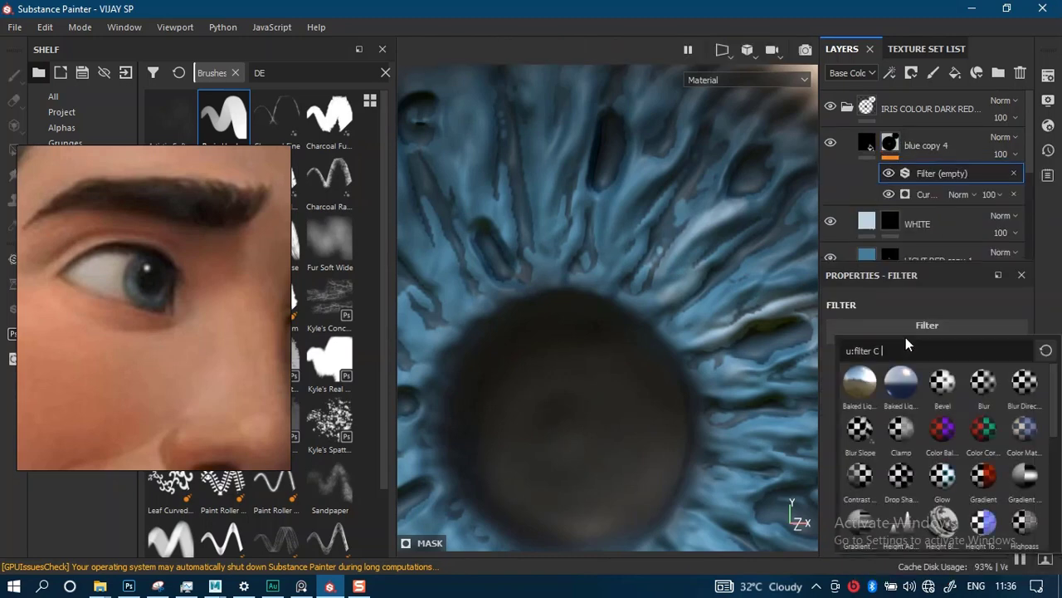
click(982, 386)
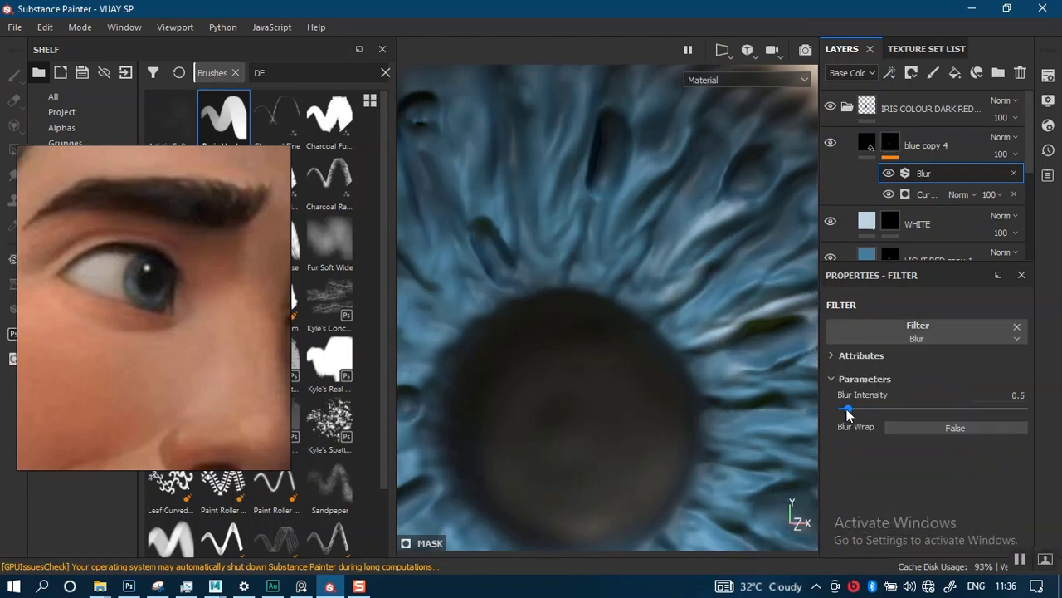
drag(847, 413, 843, 408)
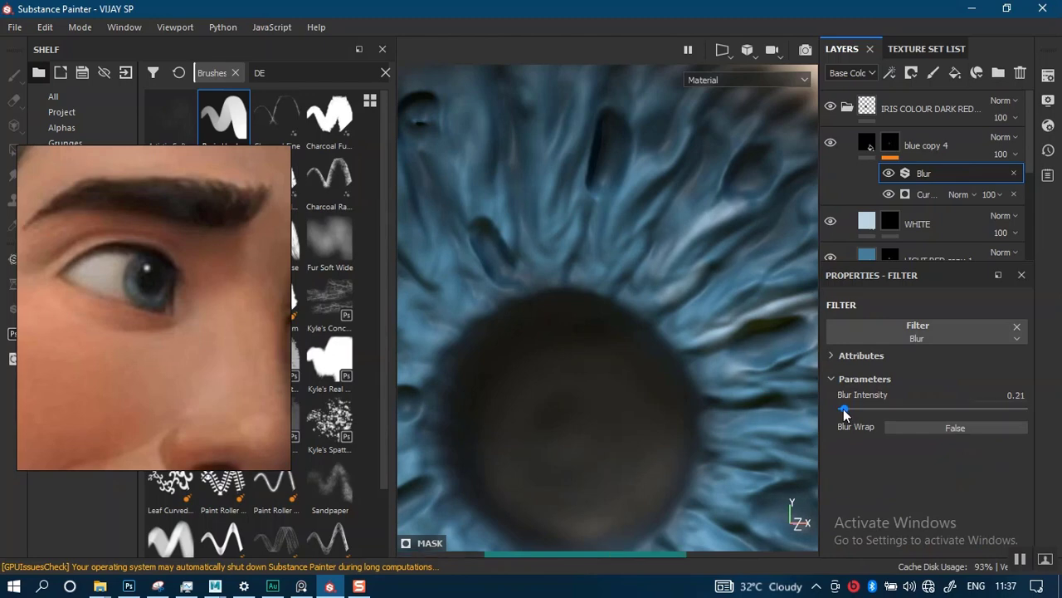
scroll(635, 168, down, 5)
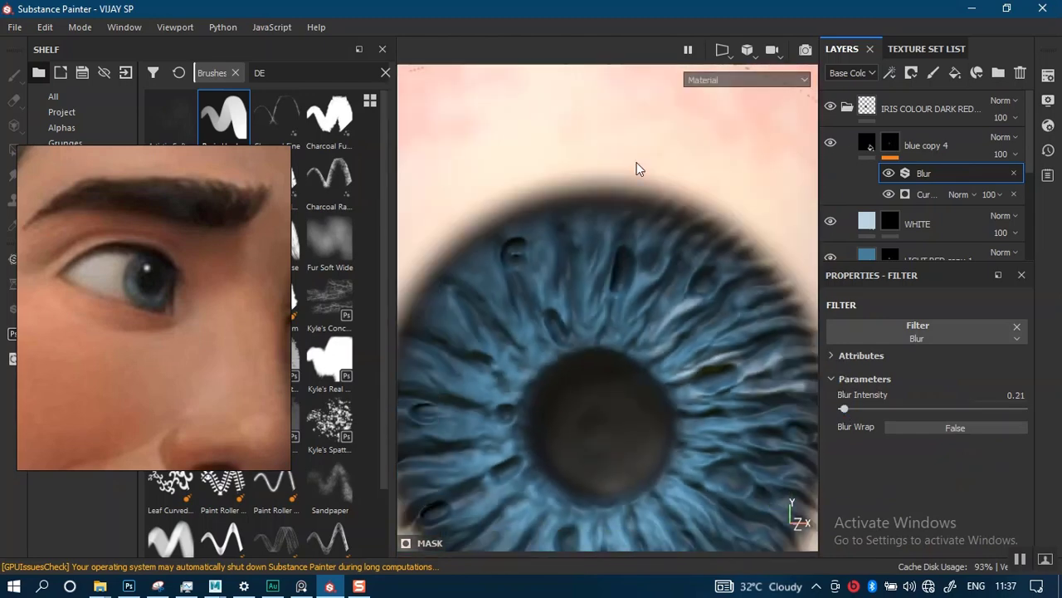
scroll(671, 279, up, 2)
click(831, 145)
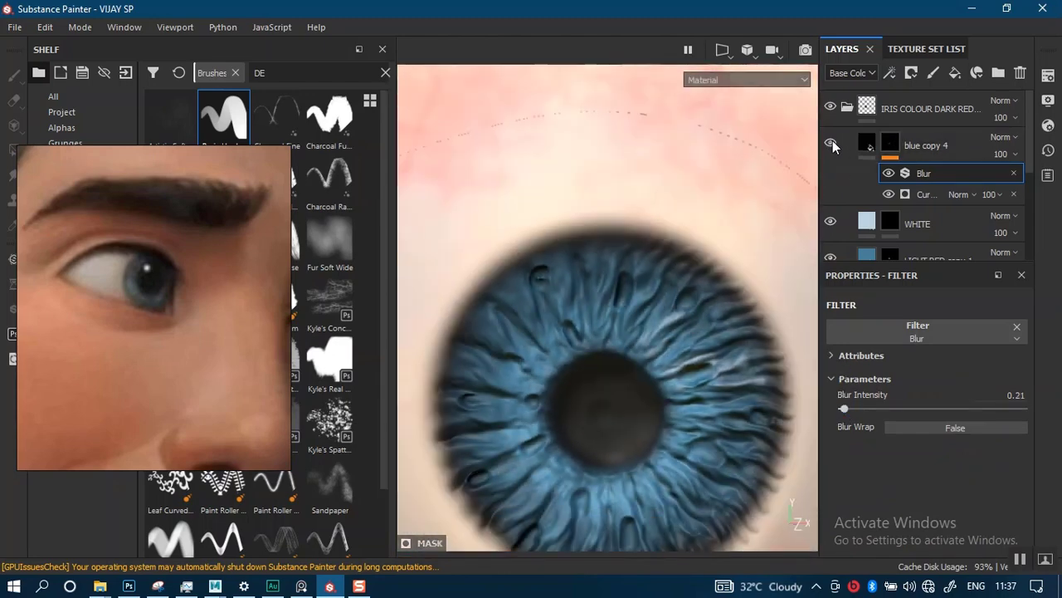
click(831, 145)
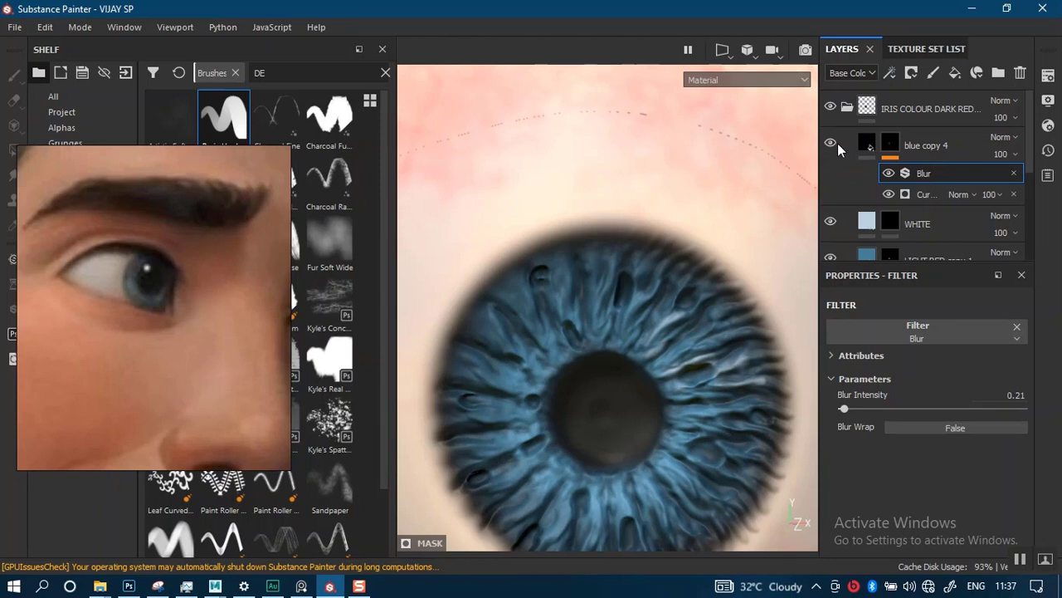
Set the blue copy 4 layer's base colour to pure black and duplicate the layer to deepen the iris's dark lines
click(871, 151)
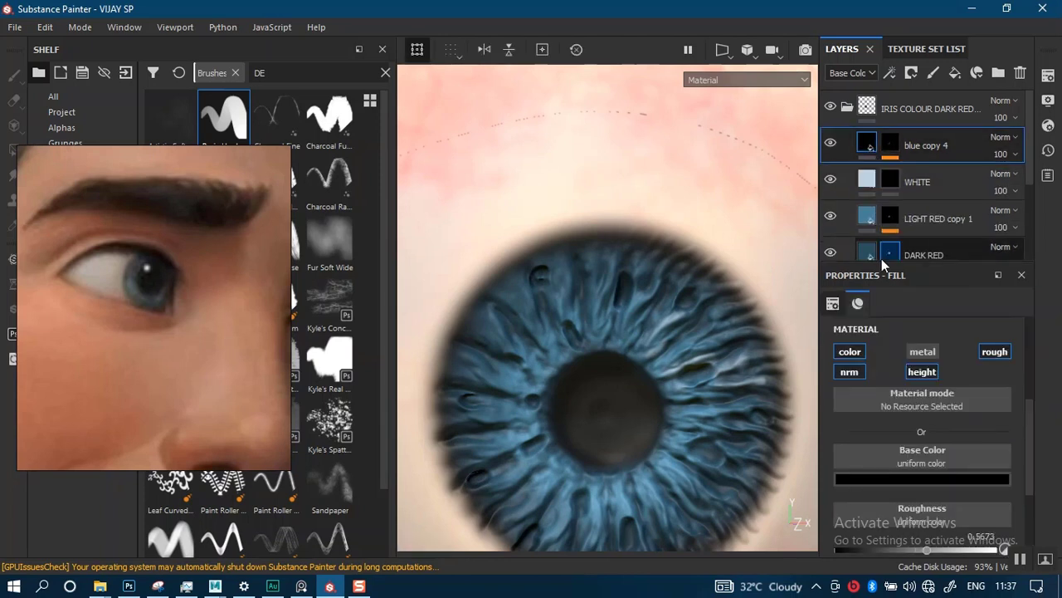
click(883, 479)
drag(859, 428, 823, 470)
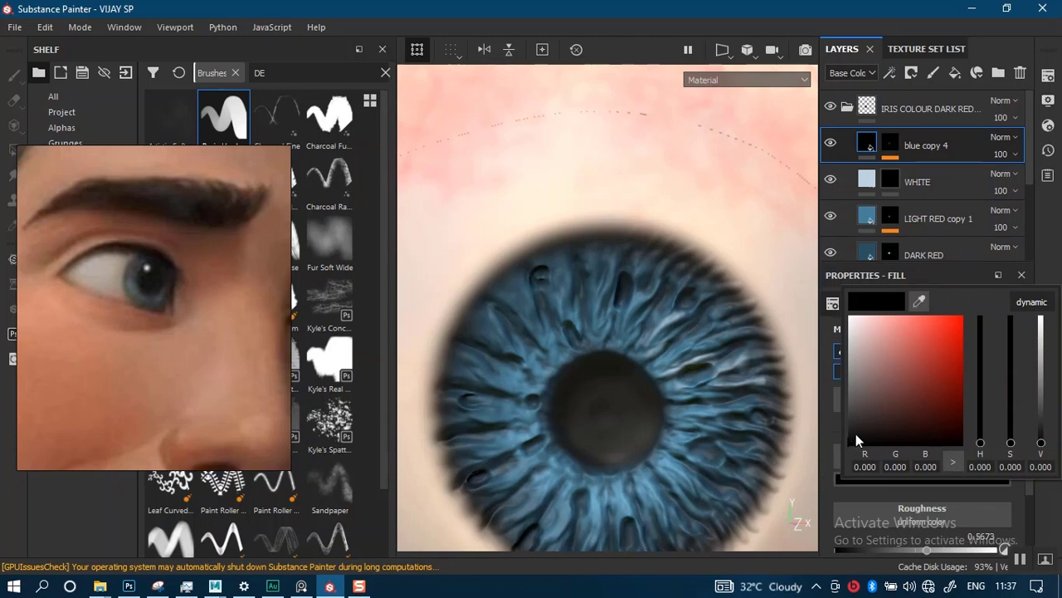
scroll(647, 337, up, 6)
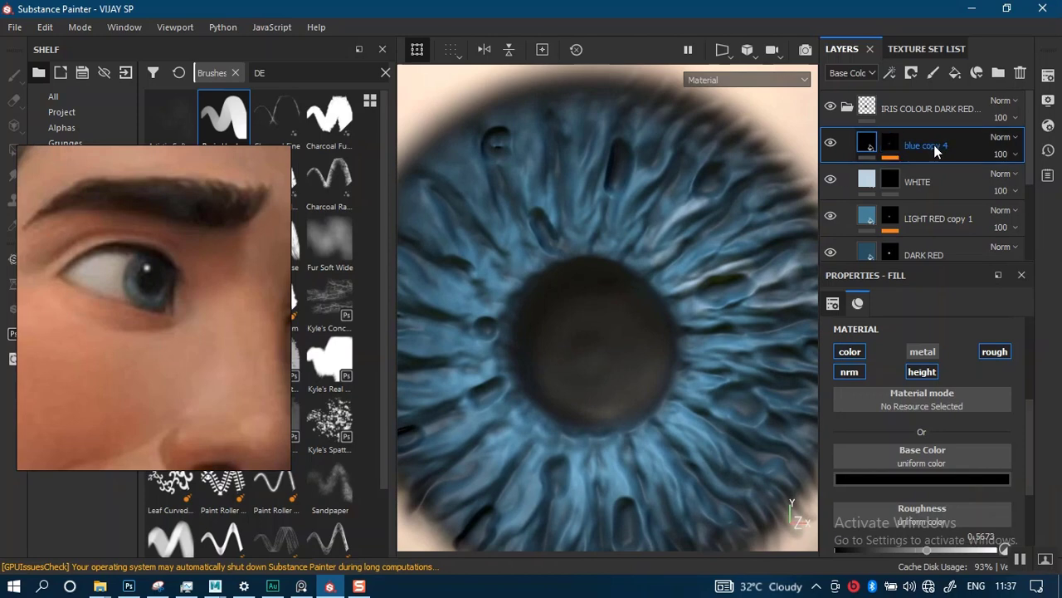
key(ctrl+d)
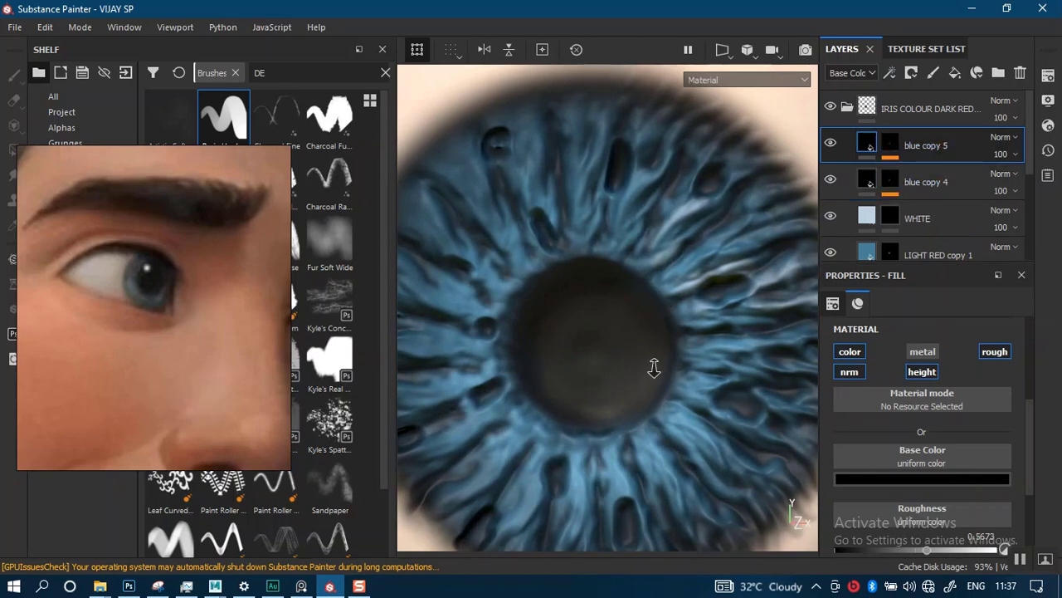
alt+right_drag(654, 368, 661, 503)
alt+right_drag(664, 344, 661, 358)
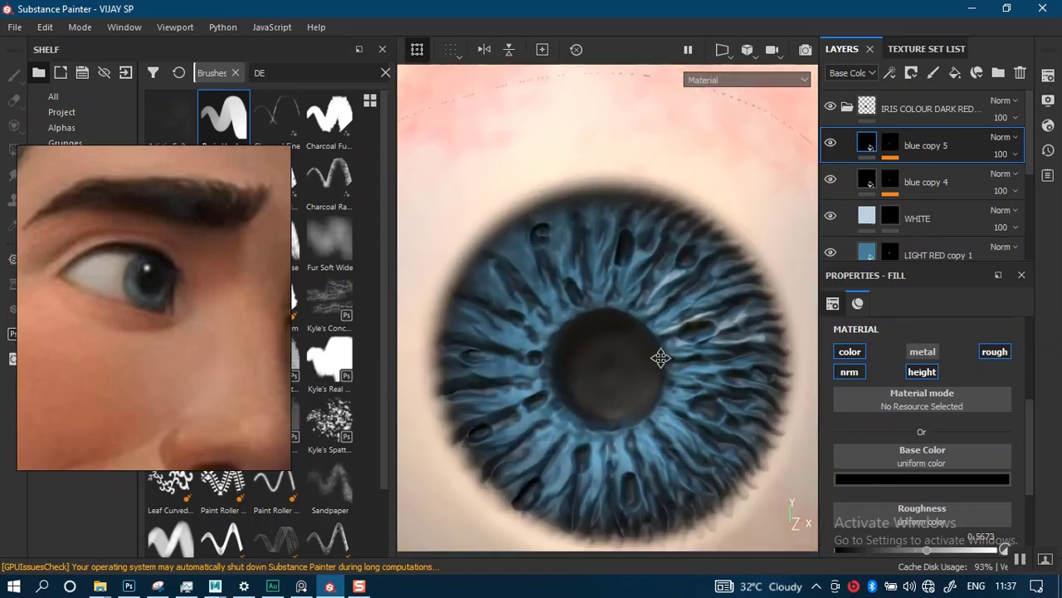
Paint pale highlights on the WHITE layer's mask along the iris fibres above the pupil and around the dark spot at its upper left
alt+middle_drag(661, 358, 662, 338)
alt+right_drag(662, 338, 702, 442)
click(891, 217)
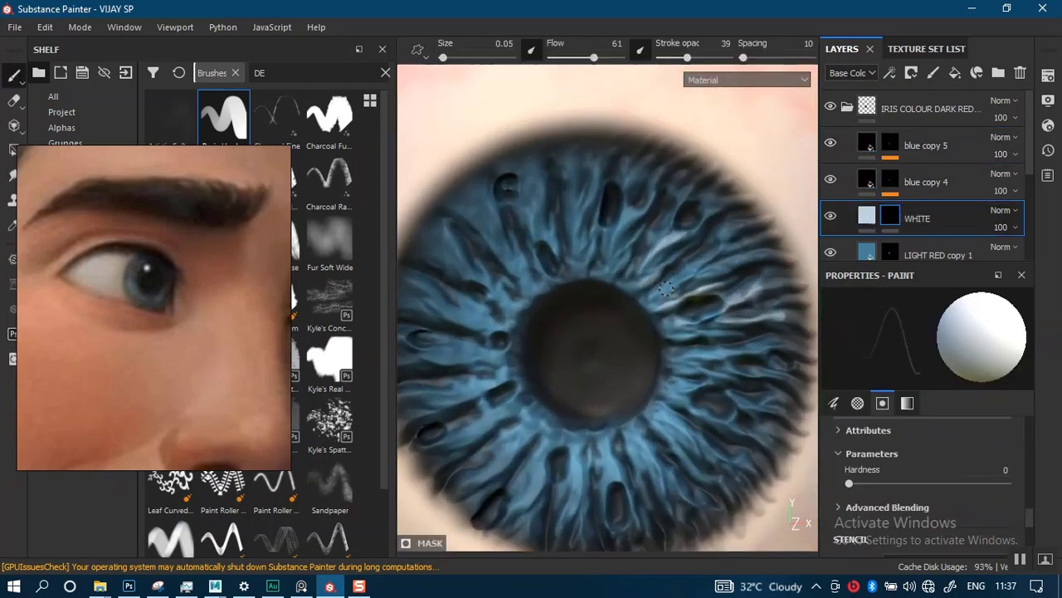
mouse_move(547, 344)
alt+right_down()
mouse_move(574, 372)
mouse_move(592, 315)
mouse_move(606, 374)
mouse_move(622, 324)
alt+right_up()
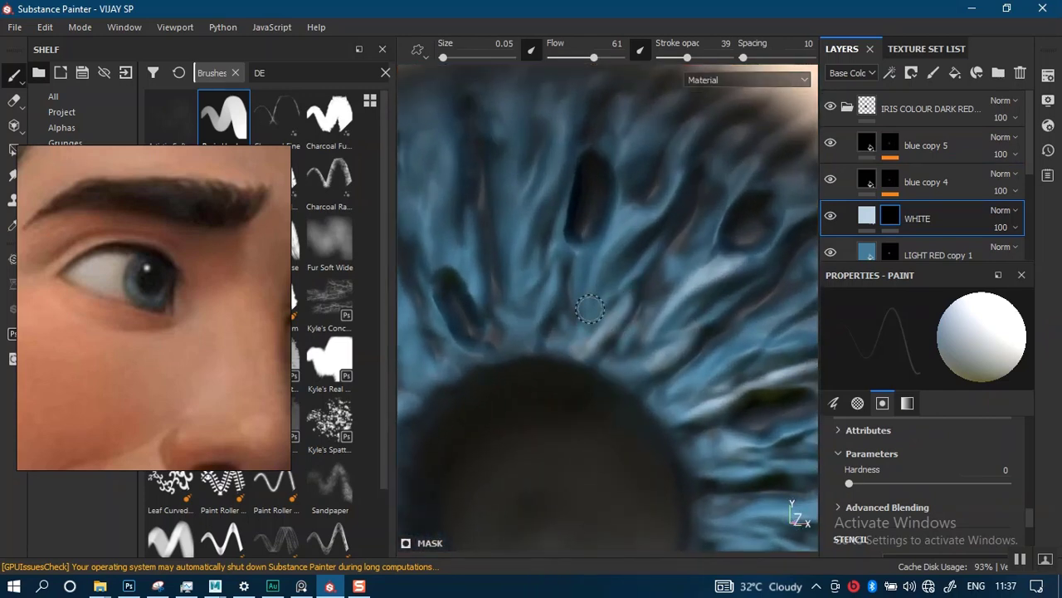
mouse_move(584, 312)
mouse_down()
mouse_move(605, 242)
mouse_move(651, 206)
mouse_up()
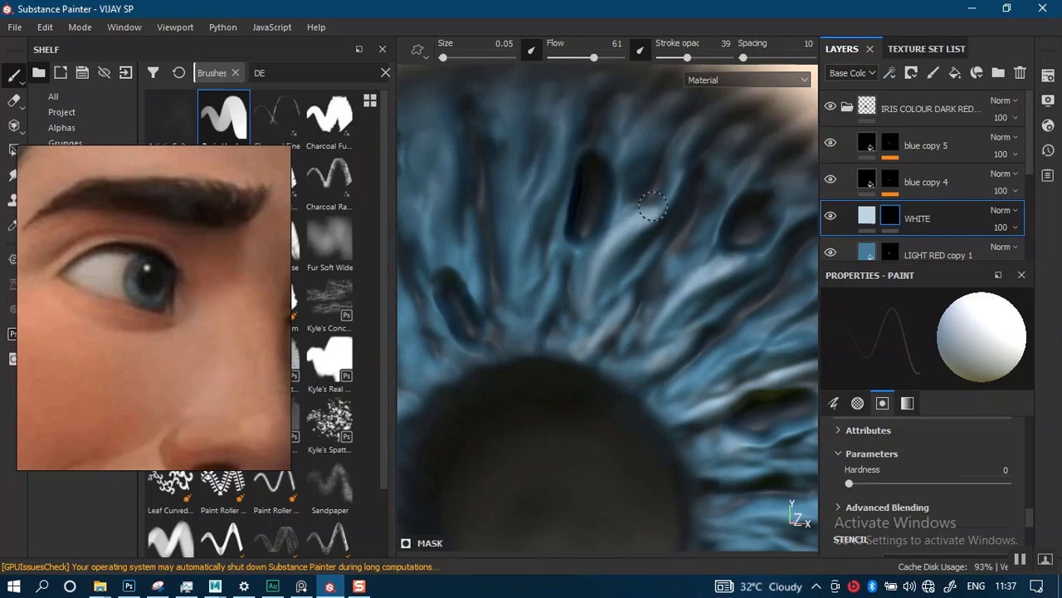
alt+middle_drag(673, 239, 759, 177)
drag(633, 224, 623, 285)
mouse_move(563, 299)
mouse_down()
mouse_move(523, 236)
mouse_move(567, 265)
mouse_up()
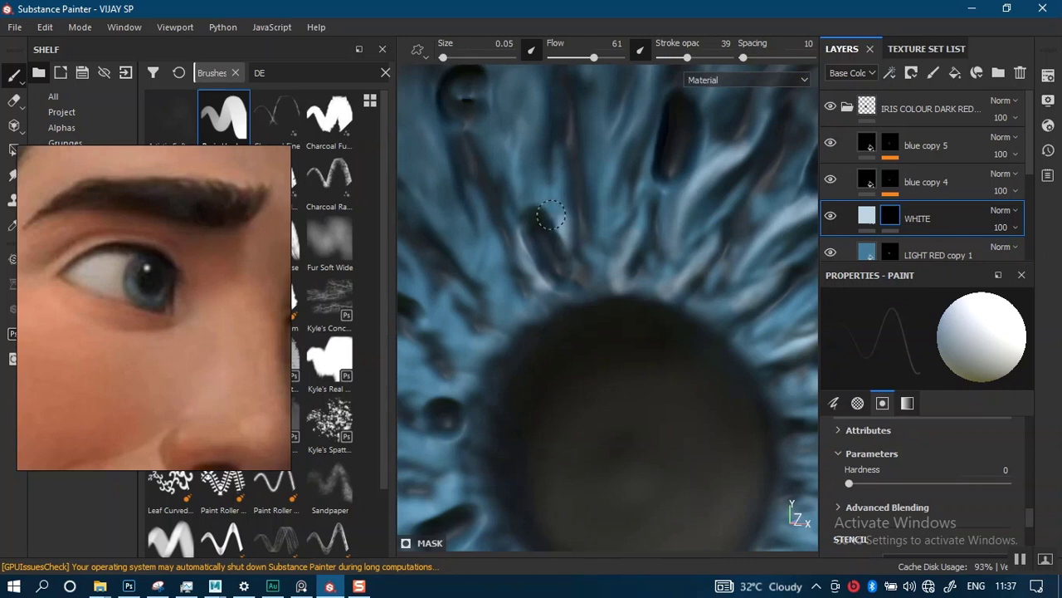
drag(552, 220, 533, 190)
Paint pale highlights on the WHITE layer's mask along the fibres and around the dark spots on the iris's left side
alt+middle_drag(563, 237, 633, 244)
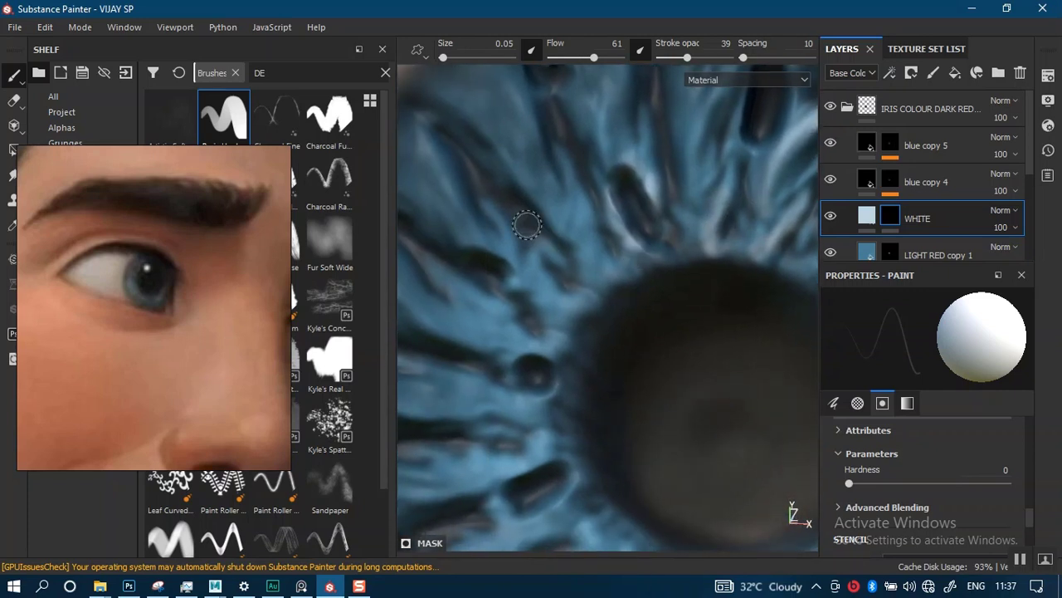
mouse_move(535, 195)
mouse_down()
mouse_move(578, 251)
mouse_move(578, 283)
mouse_move(561, 220)
mouse_move(527, 179)
mouse_up()
alt+middle_drag(597, 250, 642, 170)
mouse_move(587, 254)
mouse_down()
mouse_move(537, 276)
mouse_move(594, 286)
mouse_move(591, 315)
mouse_move(550, 309)
mouse_up()
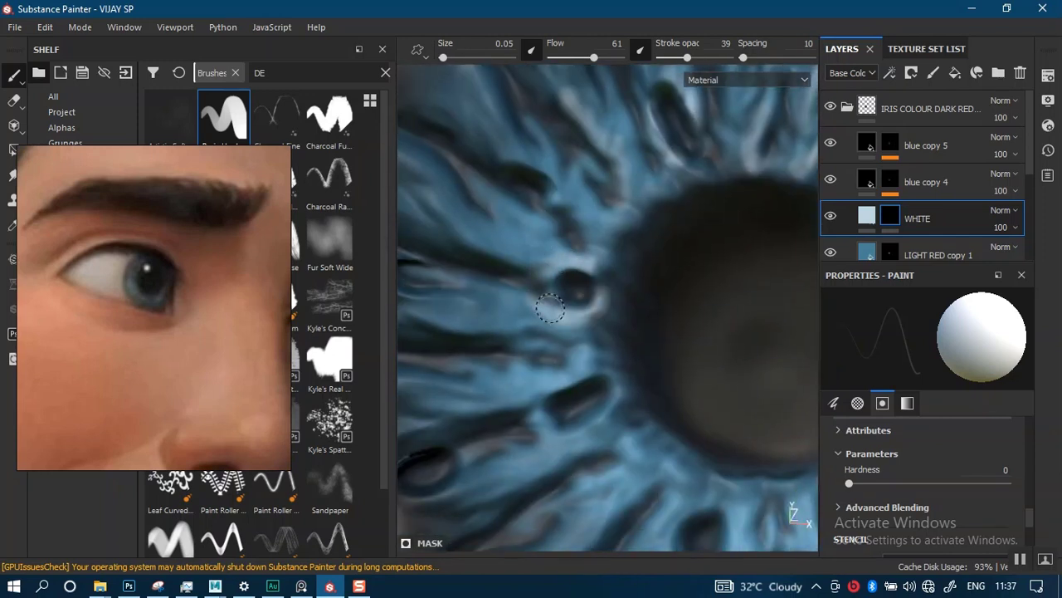
mouse_move(570, 379)
mouse_down()
mouse_move(517, 387)
mouse_move(538, 421)
mouse_move(528, 458)
mouse_move(473, 510)
mouse_up()
scroll(634, 196, down, 5)
scroll(591, 196, up, 2)
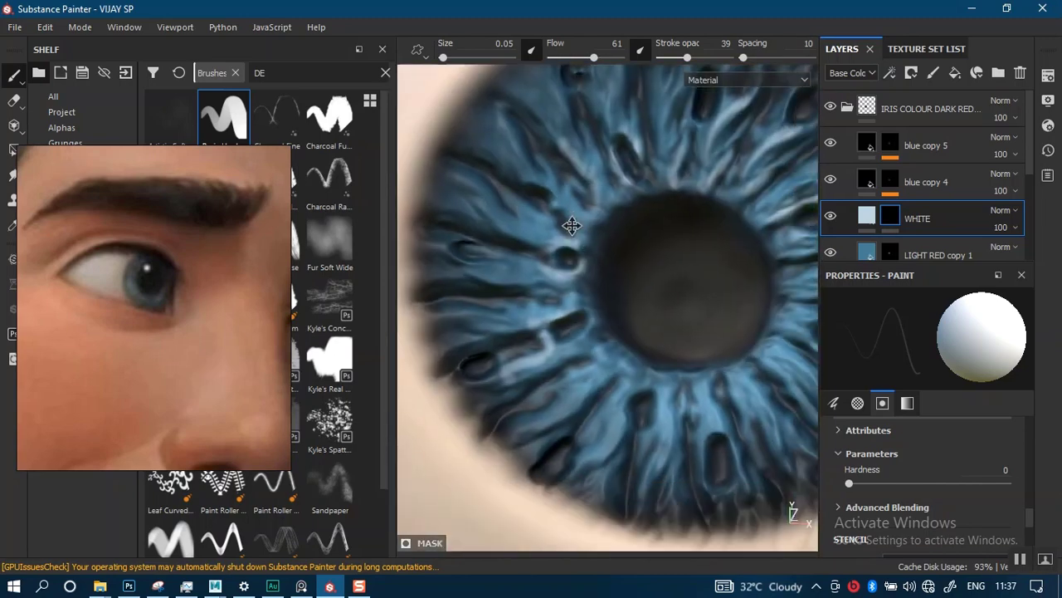
Paint pale highlights along the iris's lower-left fibres and on both sides of the dark spot below the pupil's lower-left edge
scroll(581, 303, up, 3)
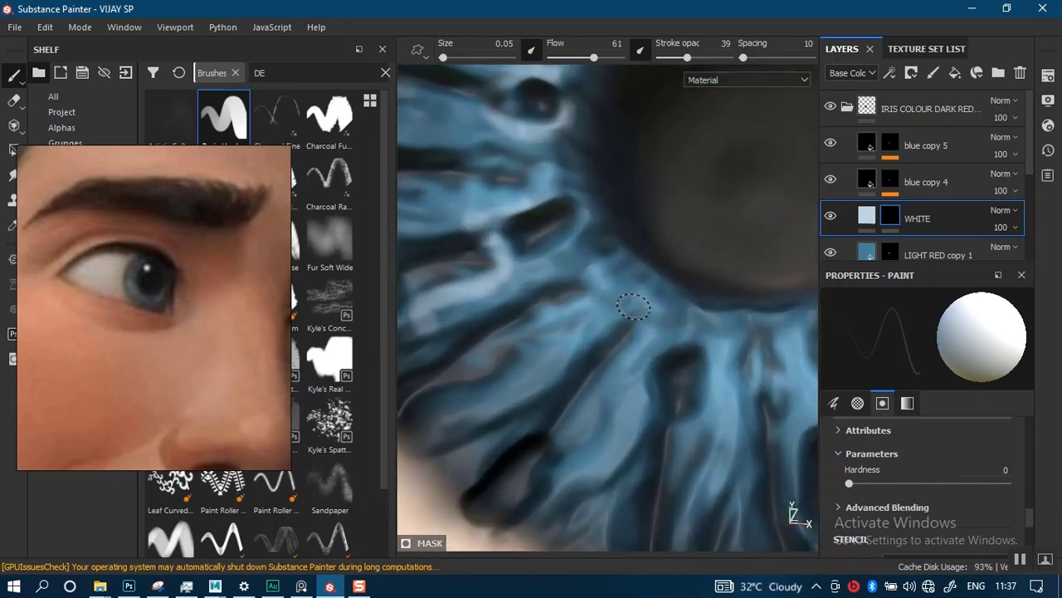
mouse_move(634, 307)
mouse_down()
mouse_move(534, 385)
mouse_move(490, 400)
mouse_up()
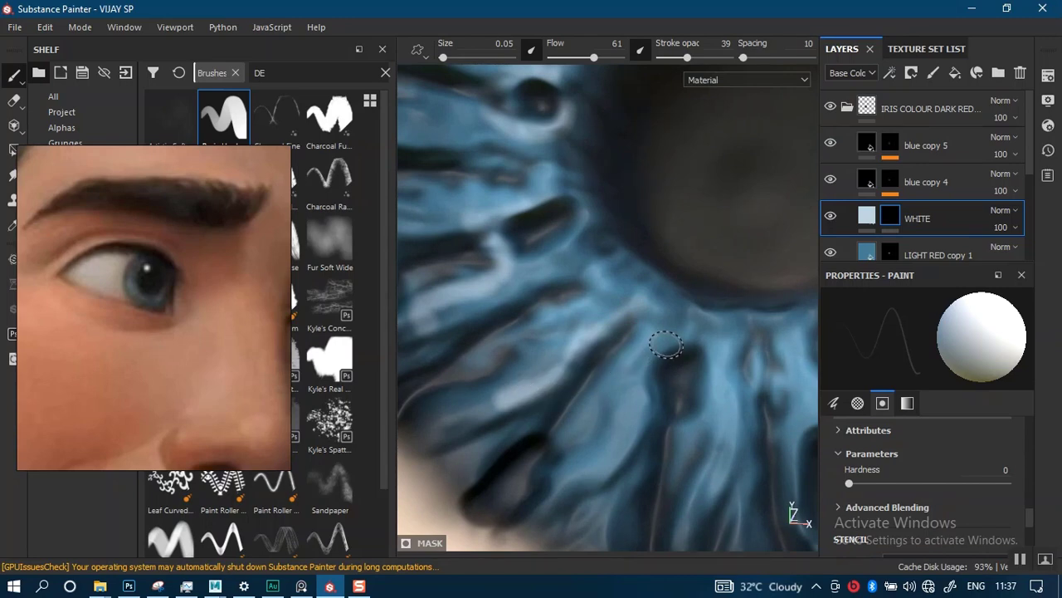
drag(666, 344, 651, 410)
mouse_move(713, 353)
mouse_down()
mouse_move(718, 369)
mouse_move(683, 427)
mouse_up()
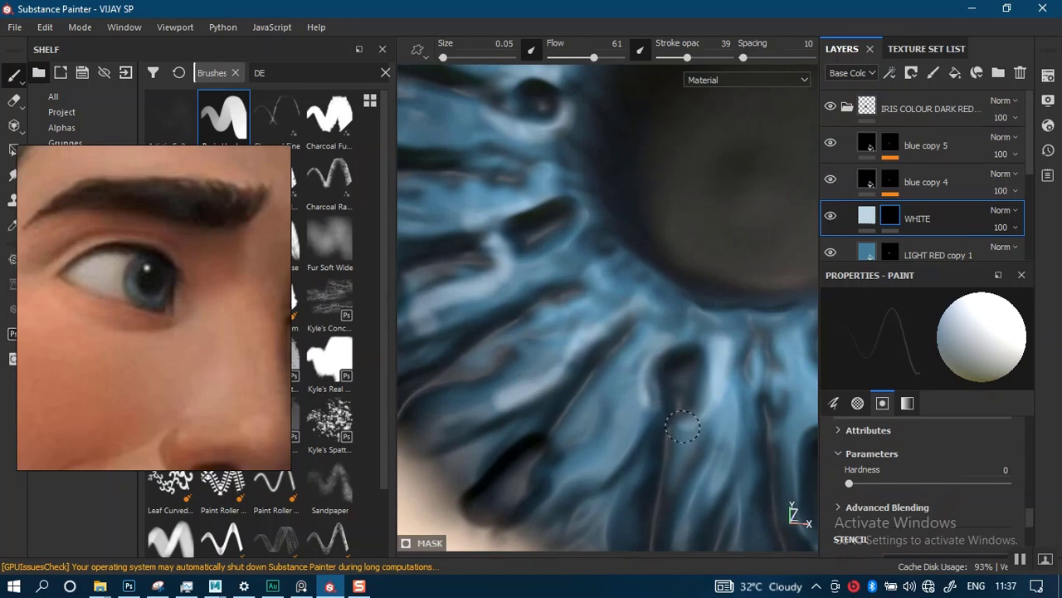
Paint pale highlights on the WHITE layer's mask along the iris fibres below and to the lower right of the pupil
scroll(682, 398, down, 3)
mouse_move(640, 249)
alt+middle_down()
mouse_move(617, 308)
mouse_move(628, 254)
alt+middle_up()
scroll(618, 309, up, 2)
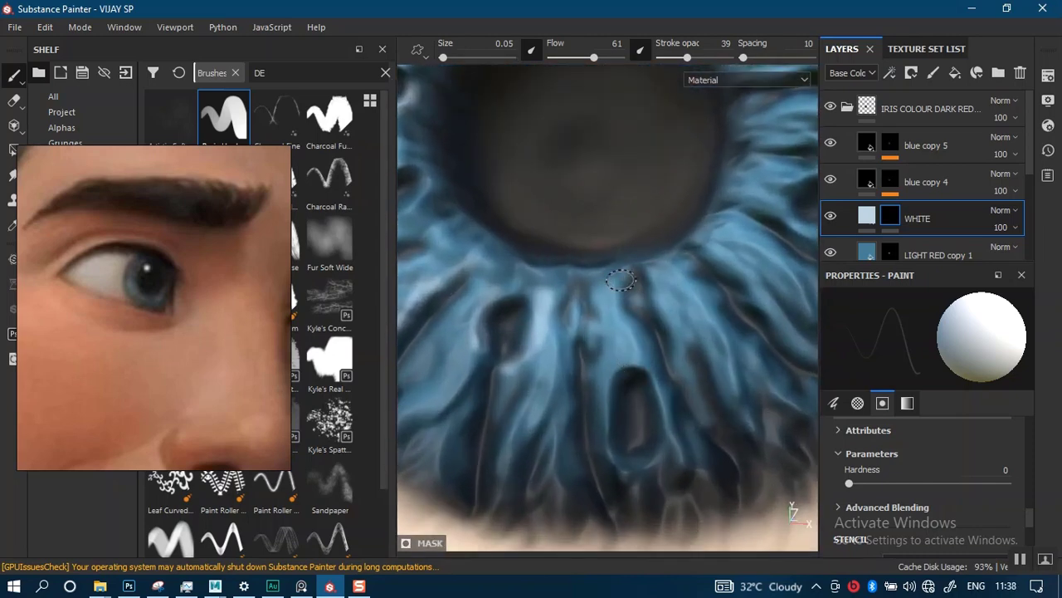
mouse_move(620, 281)
mouse_down()
mouse_move(631, 334)
mouse_move(669, 342)
mouse_move(676, 277)
mouse_move(664, 253)
mouse_up()
mouse_move(664, 253)
alt+middle_down()
mouse_move(612, 308)
mouse_move(638, 334)
alt+middle_up()
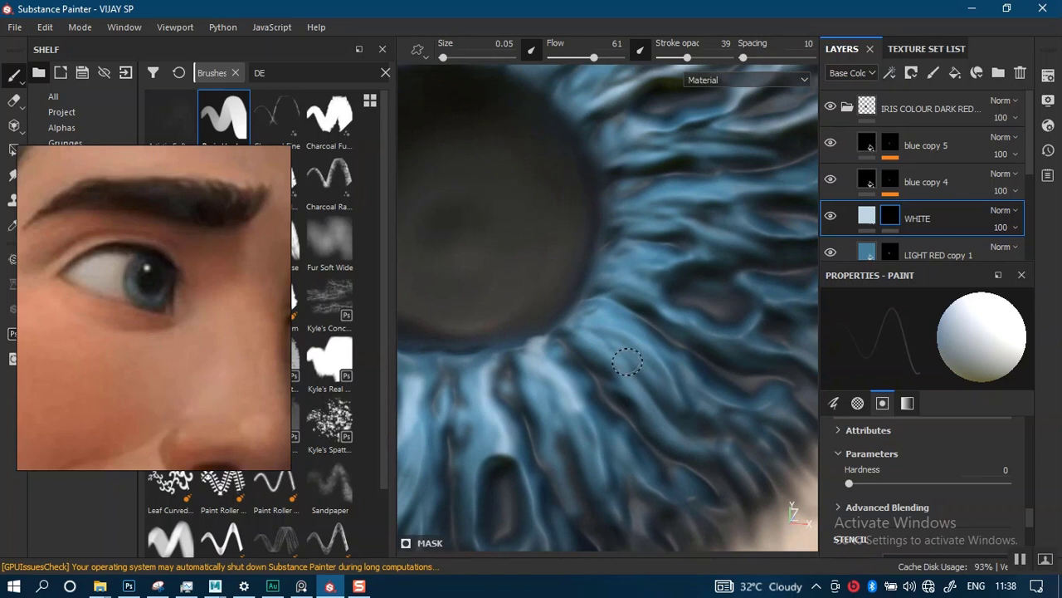
mouse_move(627, 361)
mouse_down()
mouse_move(583, 336)
mouse_move(614, 292)
mouse_move(696, 305)
mouse_move(744, 260)
mouse_move(722, 253)
mouse_move(660, 274)
mouse_move(667, 214)
mouse_move(757, 229)
mouse_move(724, 199)
mouse_move(617, 209)
mouse_move(718, 254)
mouse_up()
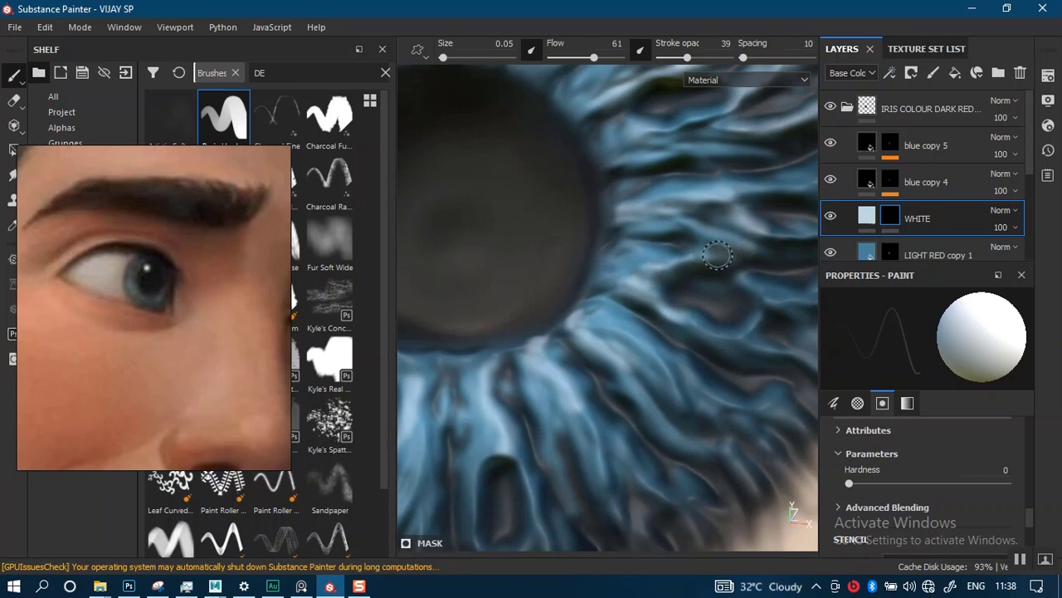
Set the brush's stroke opacity to 64 and flow to 75, and paint stronger highlights along the iris's upper-left and upper fibres
drag(687, 58, 699, 58)
drag(599, 58, 604, 58)
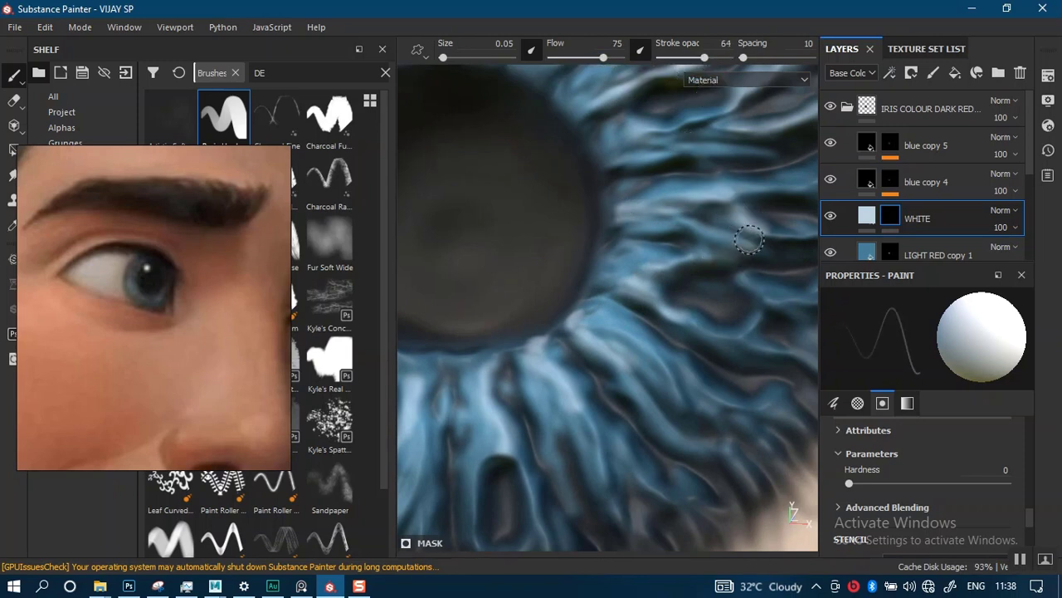
scroll(635, 137, down, 4)
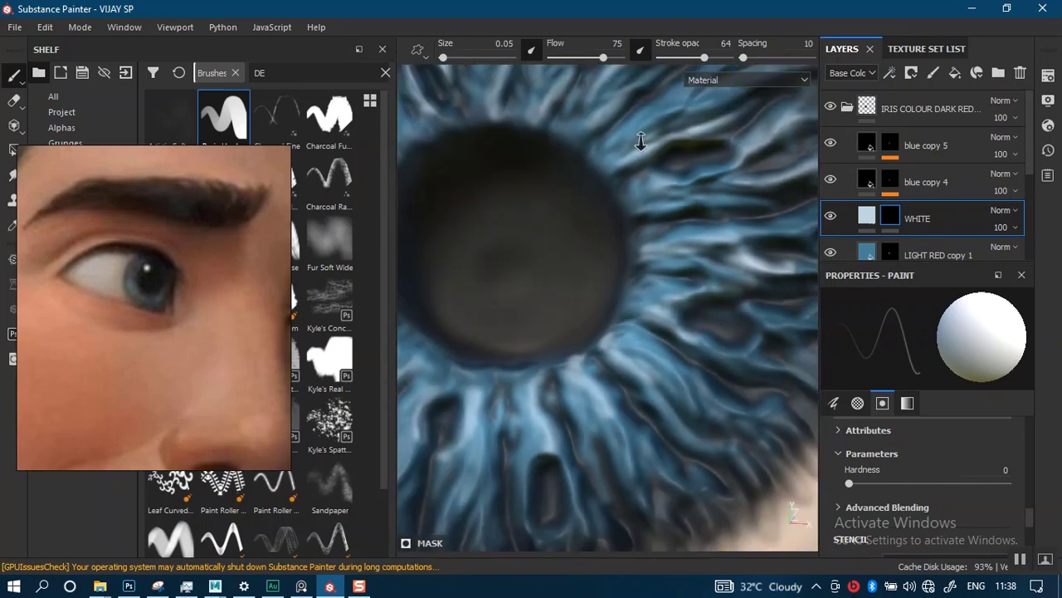
alt+middle_drag(626, 237, 789, 349)
scroll(636, 308, up, 2)
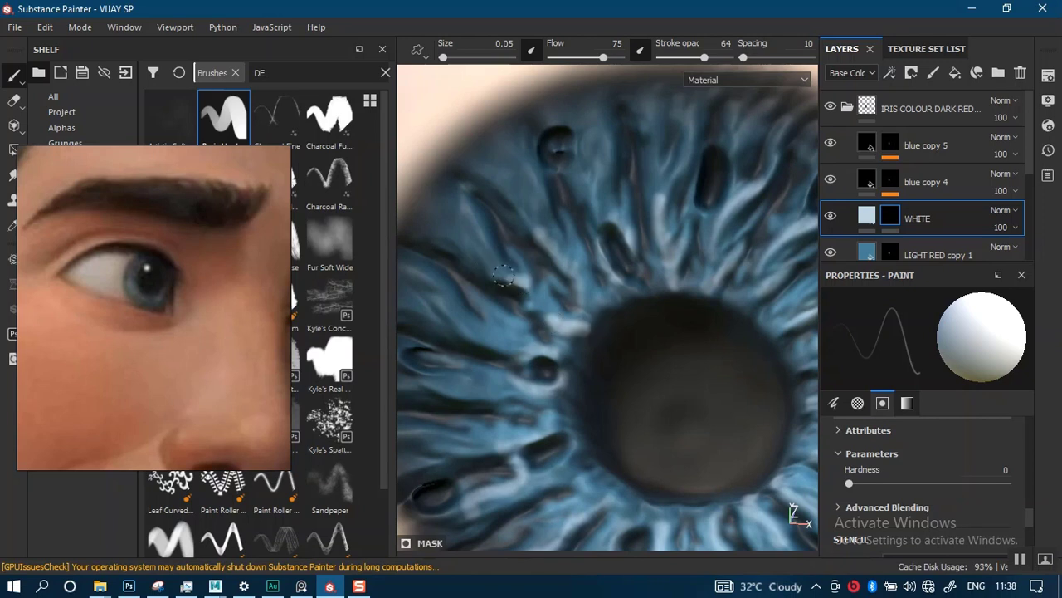
drag(503, 276, 486, 267)
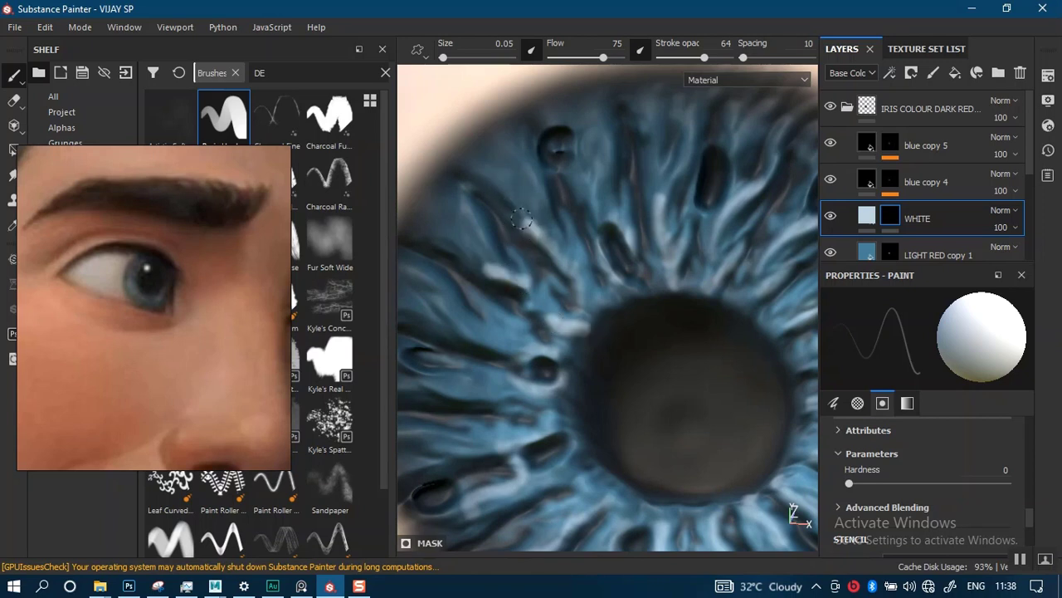
drag(521, 218, 516, 194)
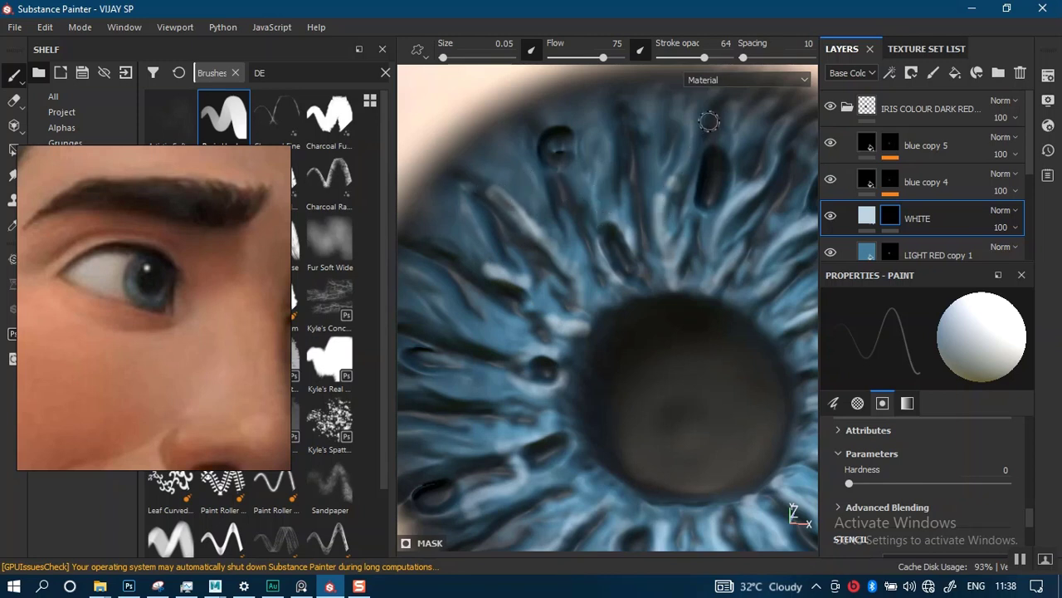
drag(709, 122, 669, 233)
Undo the highlight stroke at the pupil's lower right and paint bright highlights along the pupil's right and upper-right edge
scroll(727, 258, down, 10)
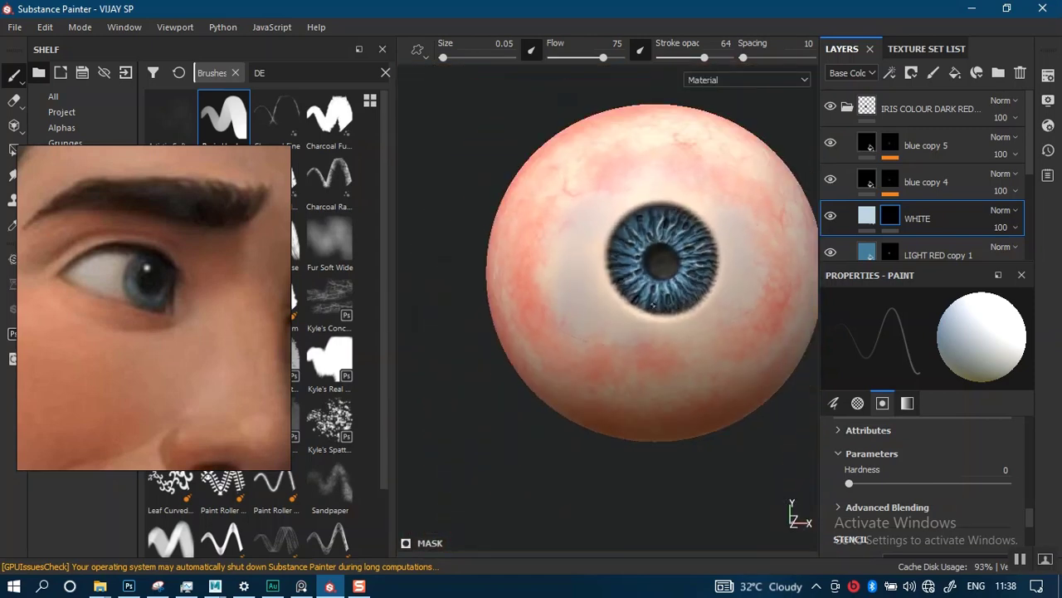
scroll(653, 306, up, 10)
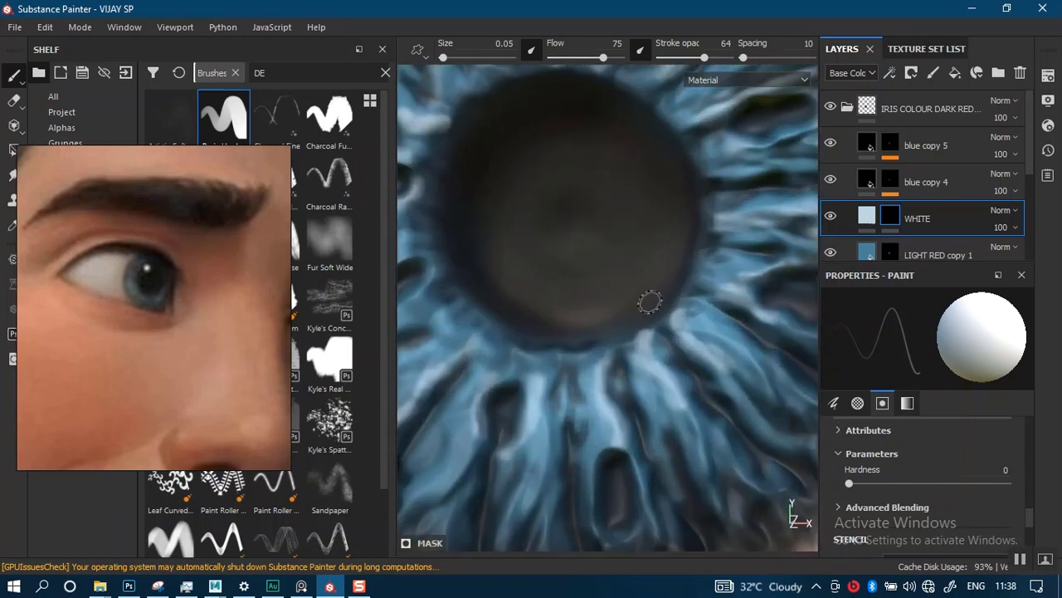
mouse_move(650, 302)
alt+mouse_down()
mouse_move(612, 374)
mouse_move(665, 378)
mouse_move(646, 398)
alt+mouse_up()
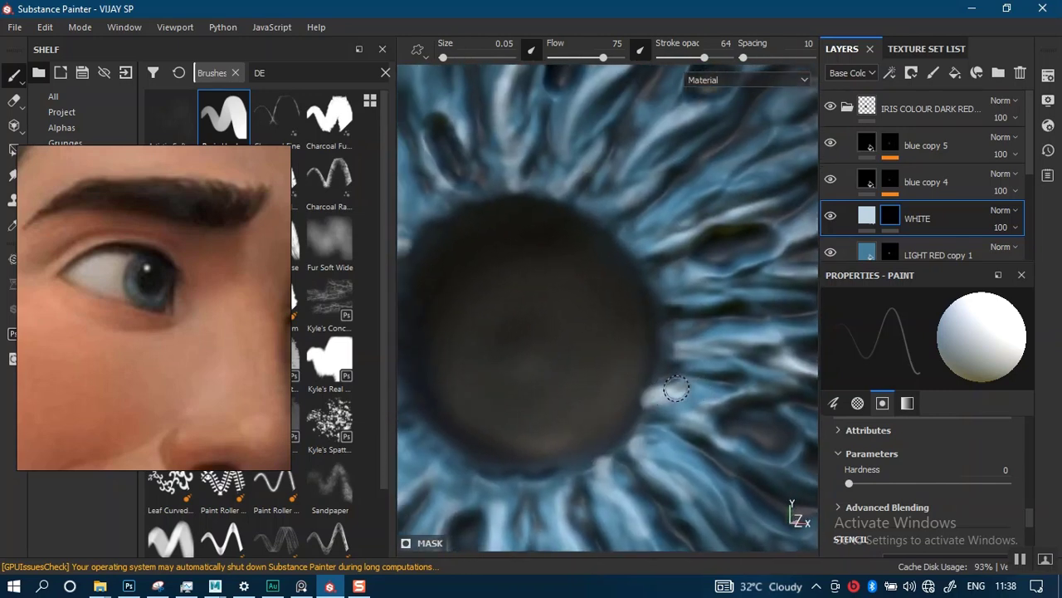
key(ctrl+z)
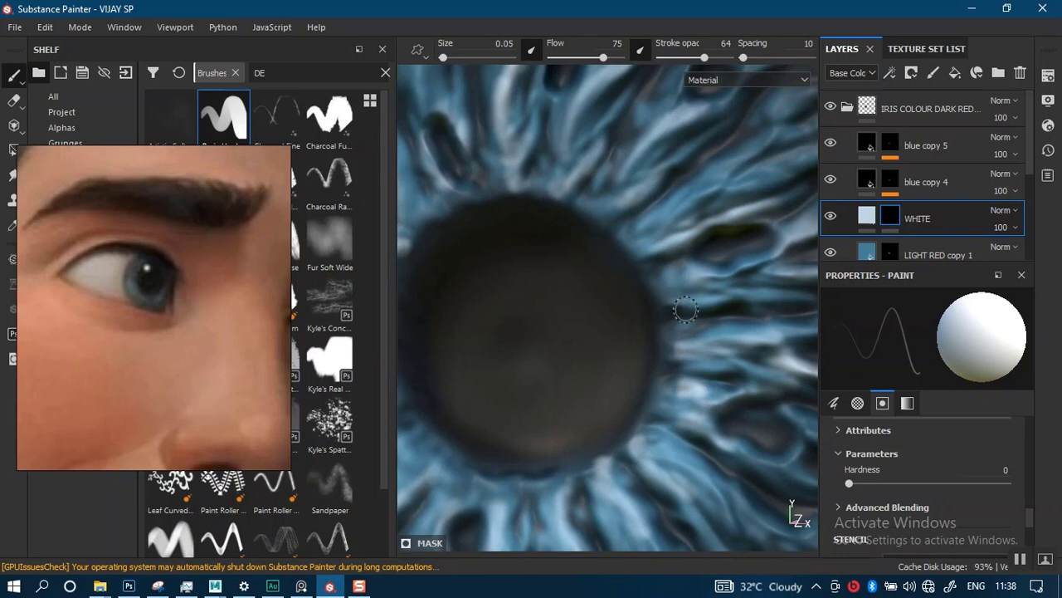
drag(716, 297, 654, 293)
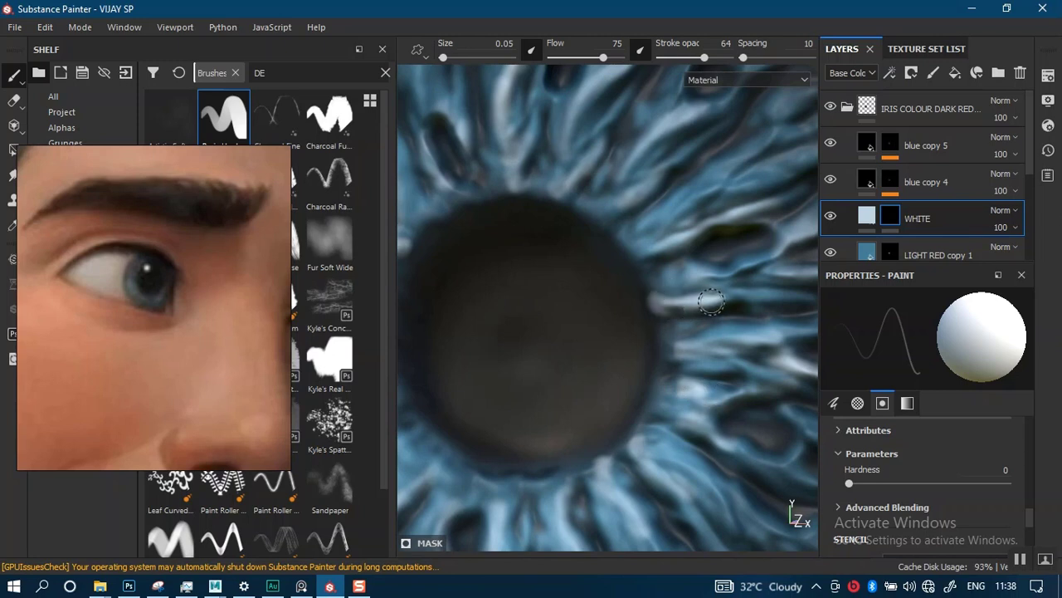
mouse_move(795, 295)
mouse_down()
mouse_move(743, 300)
mouse_move(677, 279)
mouse_up()
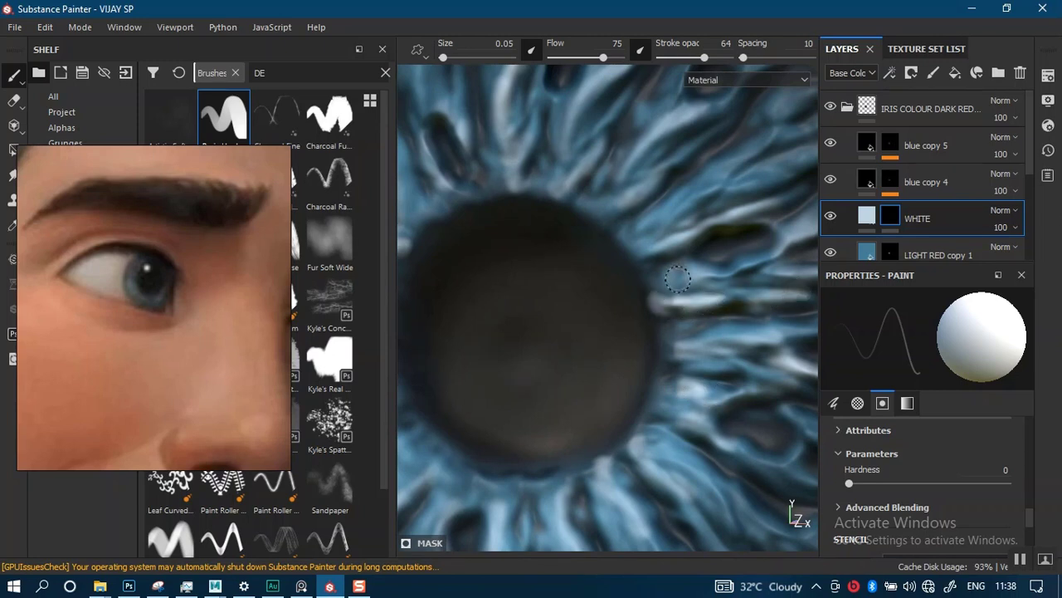
drag(621, 209, 569, 189)
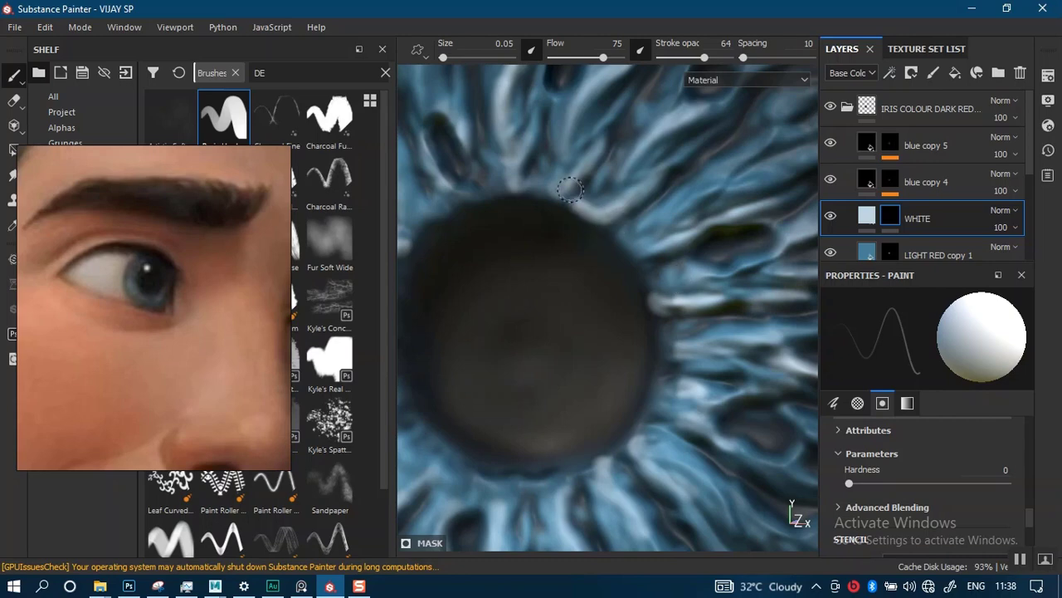
Highlight the rim of the elongated dark spot at the pupil's lower left and undo the extra stroke beside the pupil's lower edge
middle_drag(649, 238, 636, 318)
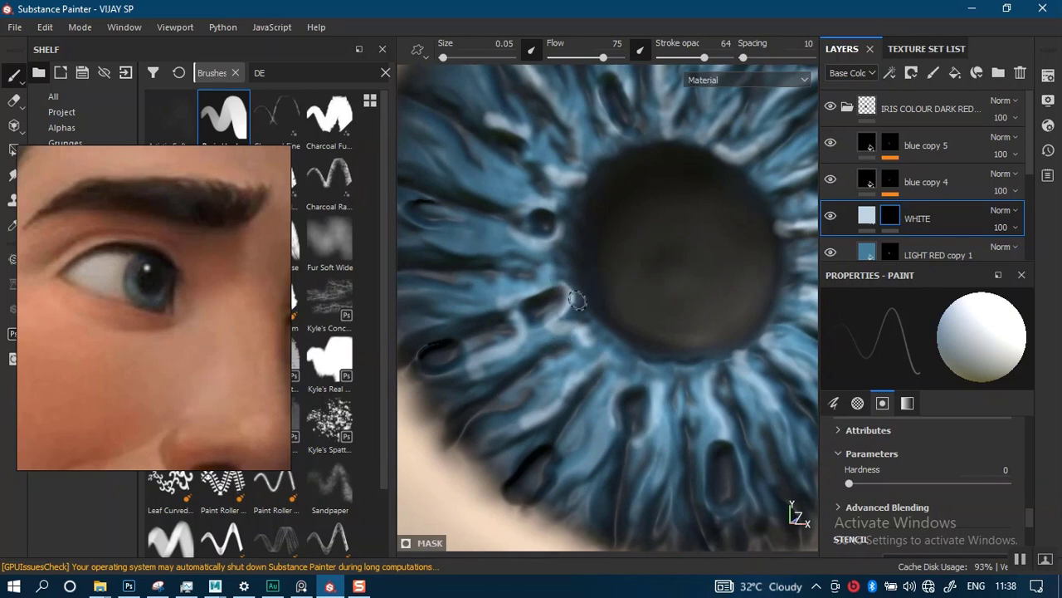
drag(631, 348, 607, 400)
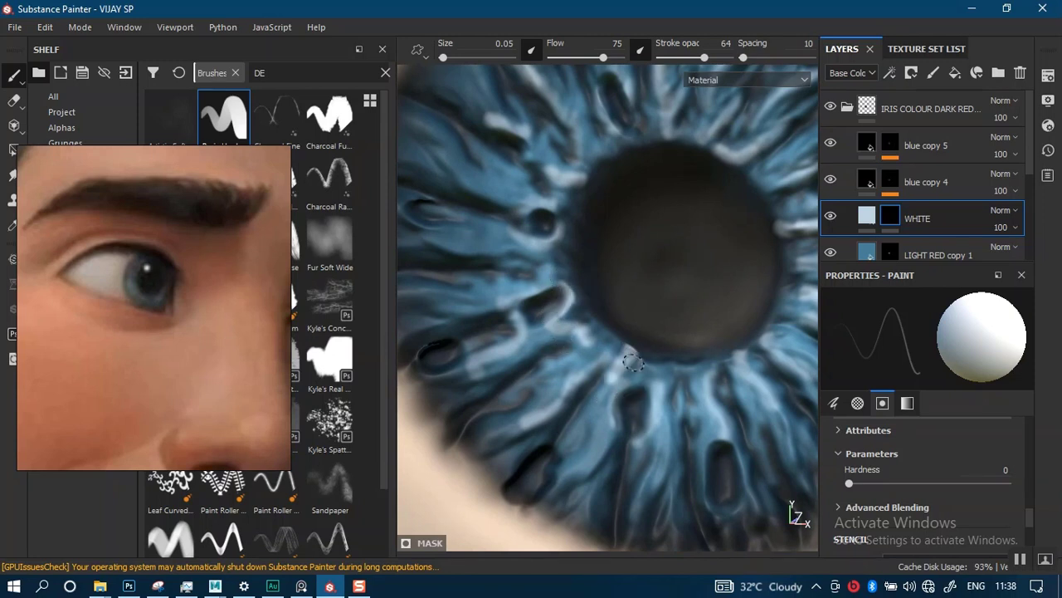
key(ctrl+z)
alt+right_drag(587, 249, 593, 219)
alt+middle_drag(593, 219, 590, 332)
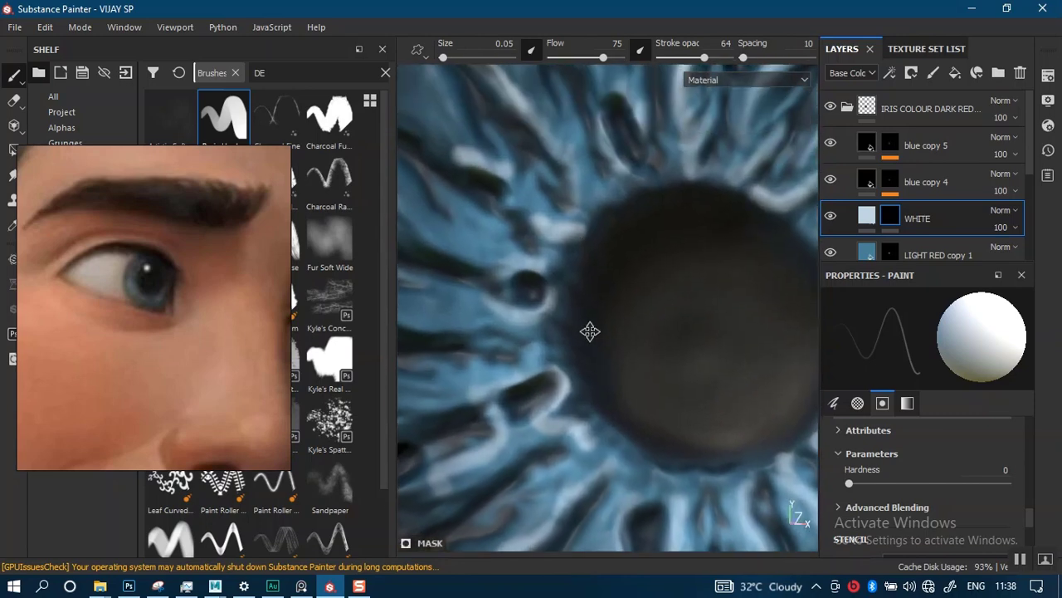
Examine the highlighted blue irises on both eyeballs from a distance and from slightly different angles
alt+right_drag(590, 308, 573, 125)
alt+right_drag(591, 515, 638, 299)
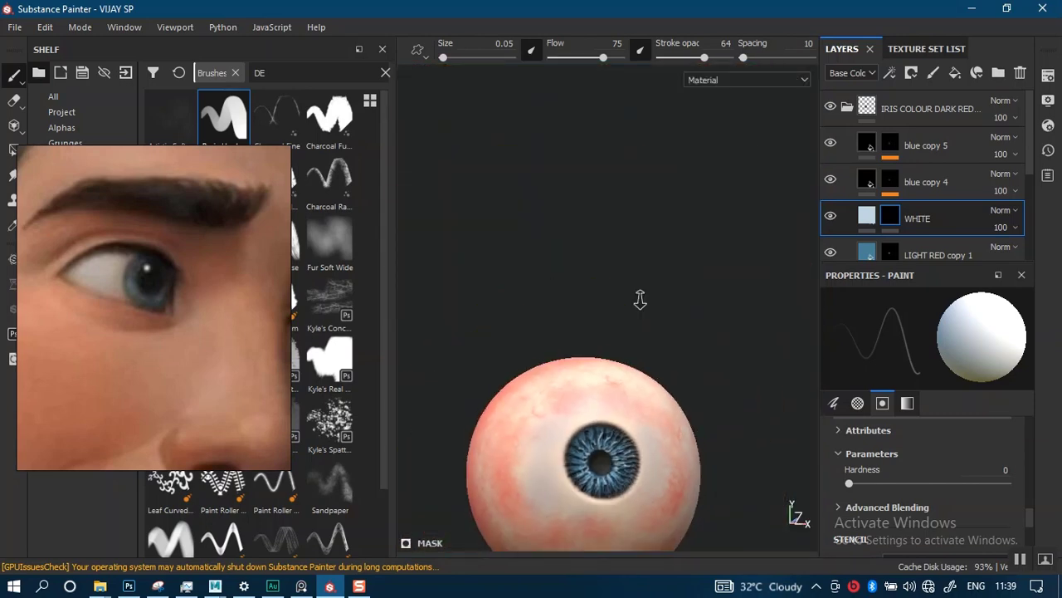
alt+middle_drag(638, 298, 605, 325)
mouse_move(605, 325)
alt+mouse_down()
mouse_move(594, 298)
mouse_move(603, 309)
alt+mouse_up()
alt+middle_drag(579, 279, 595, 299)
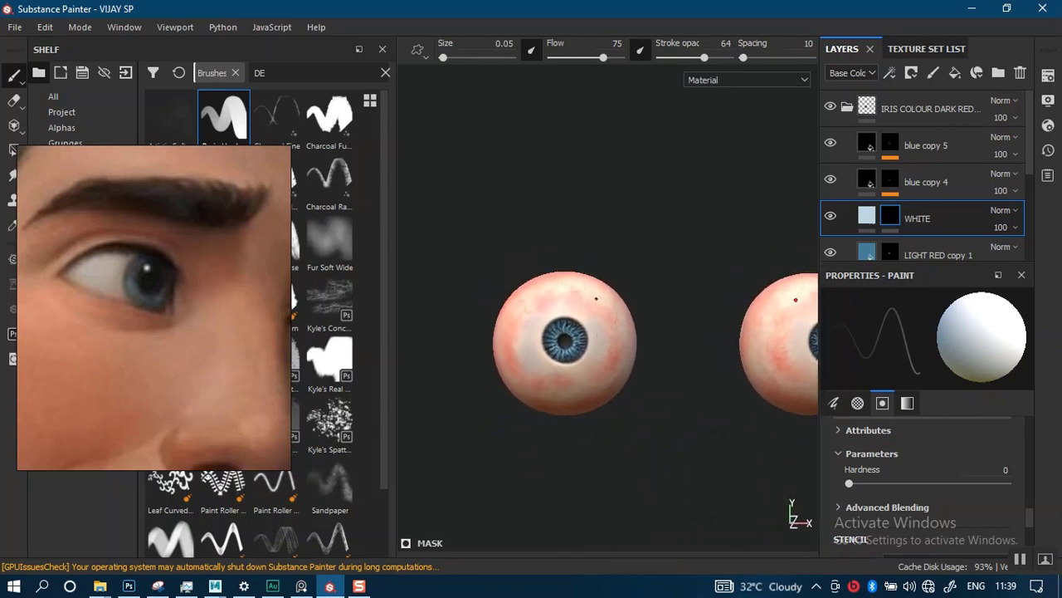
alt+drag(595, 299, 614, 292)
alt+right_drag(594, 348, 595, 384)
alt+middle_drag(594, 383, 613, 360)
alt+right_drag(612, 360, 612, 382)
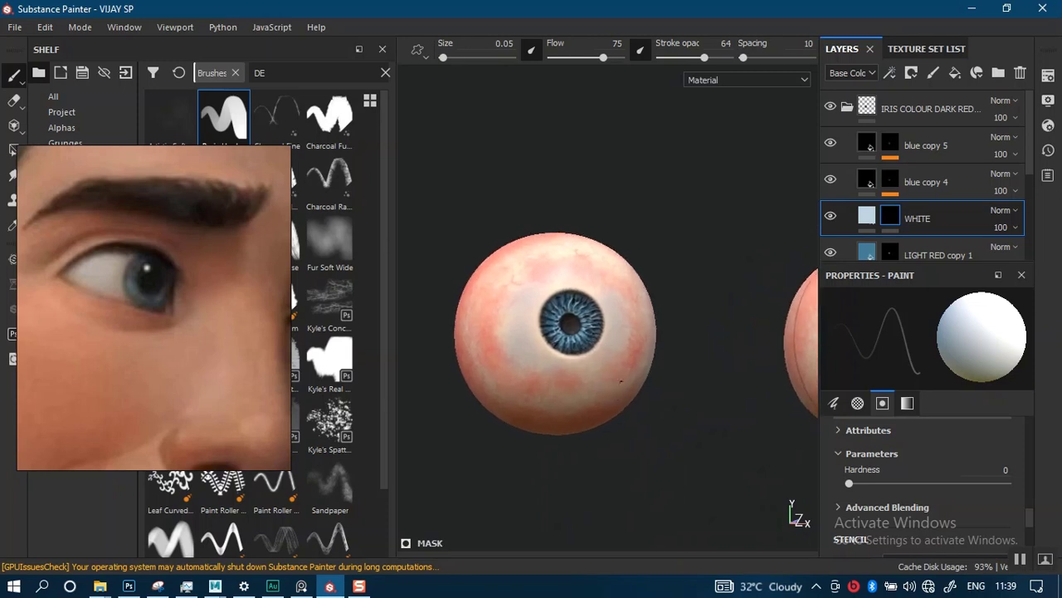
alt+drag(607, 381, 614, 380)
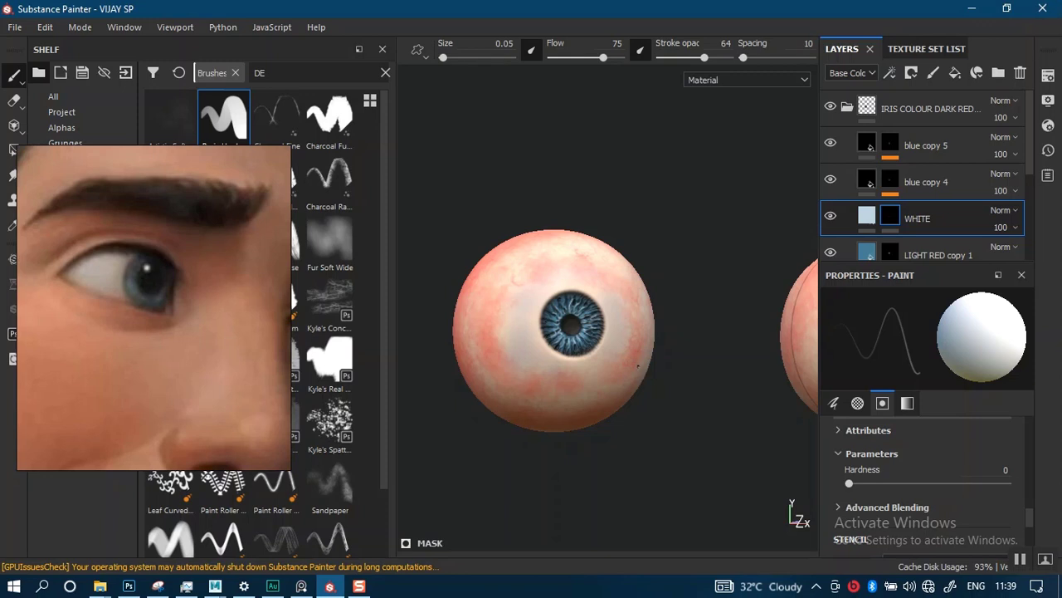
alt+right_drag(598, 400, 580, 332)
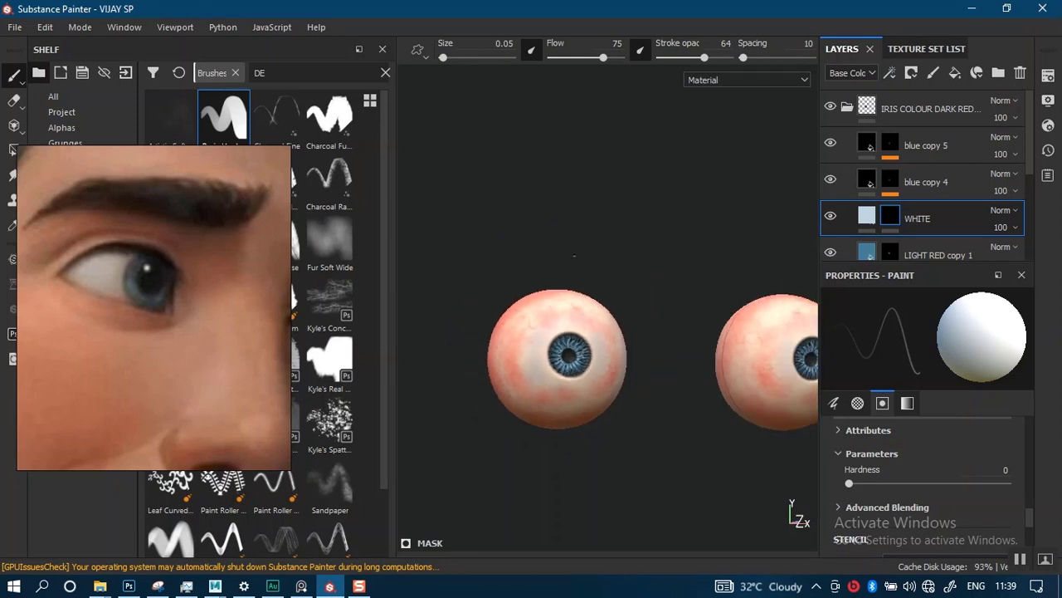
alt+drag(609, 327, 590, 351)
alt+right_drag(590, 351, 541, 314)
alt+middle_drag(541, 314, 495, 298)
scroll(495, 299, down, 1)
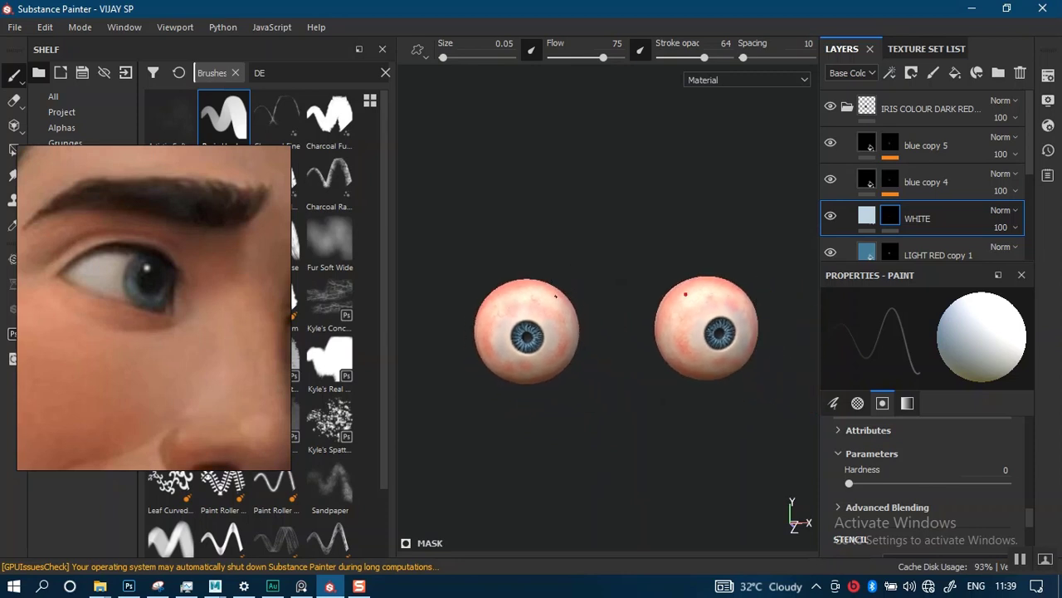
scroll(564, 319, up, 1)
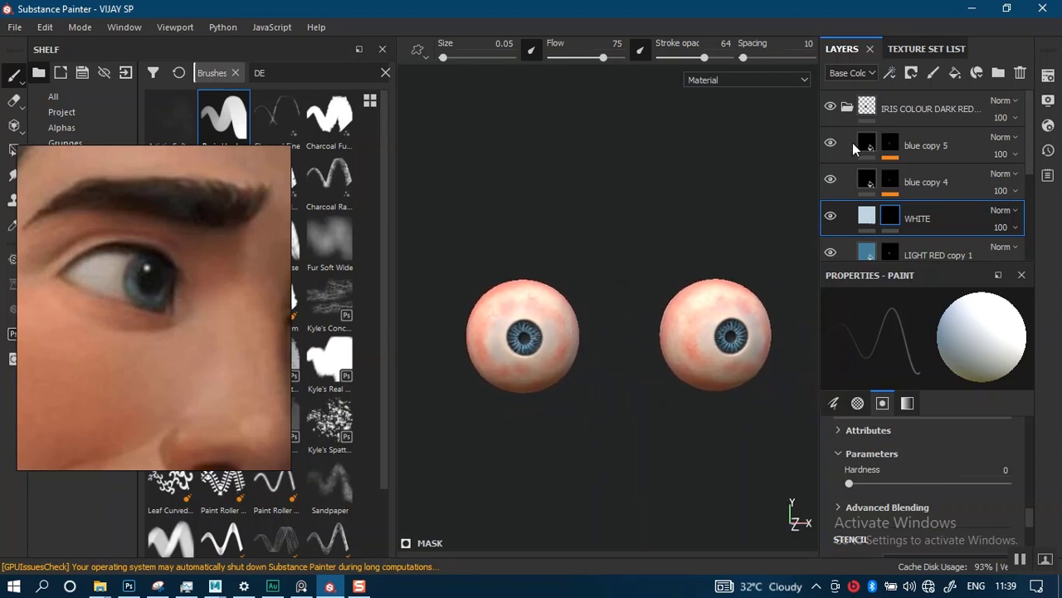
Show the OUTER_EYE_MAT texture set alongside the inner eyes and make it the active set
click(849, 106)
click(905, 49)
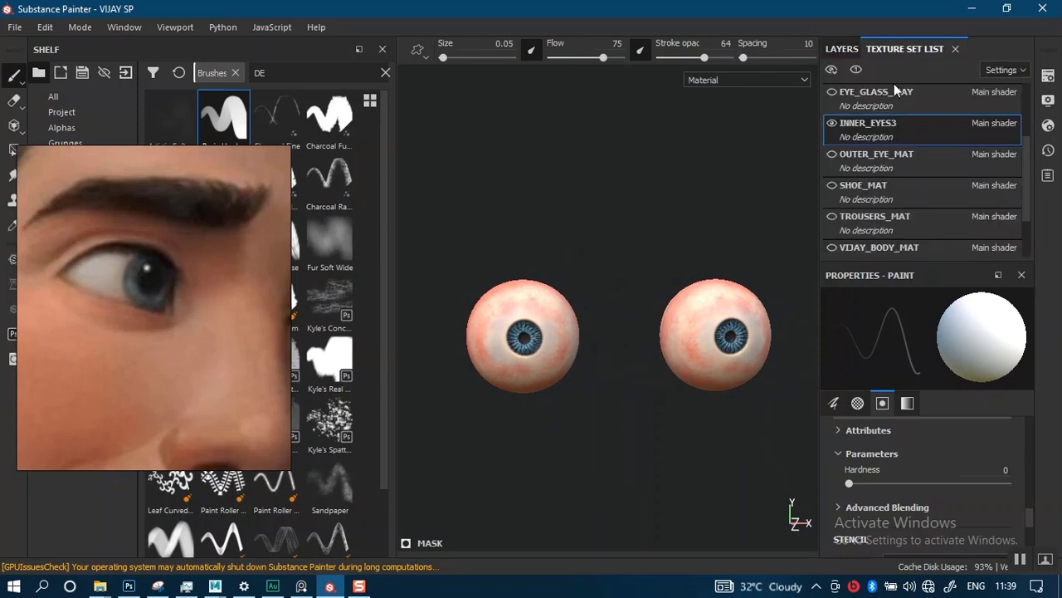
click(832, 153)
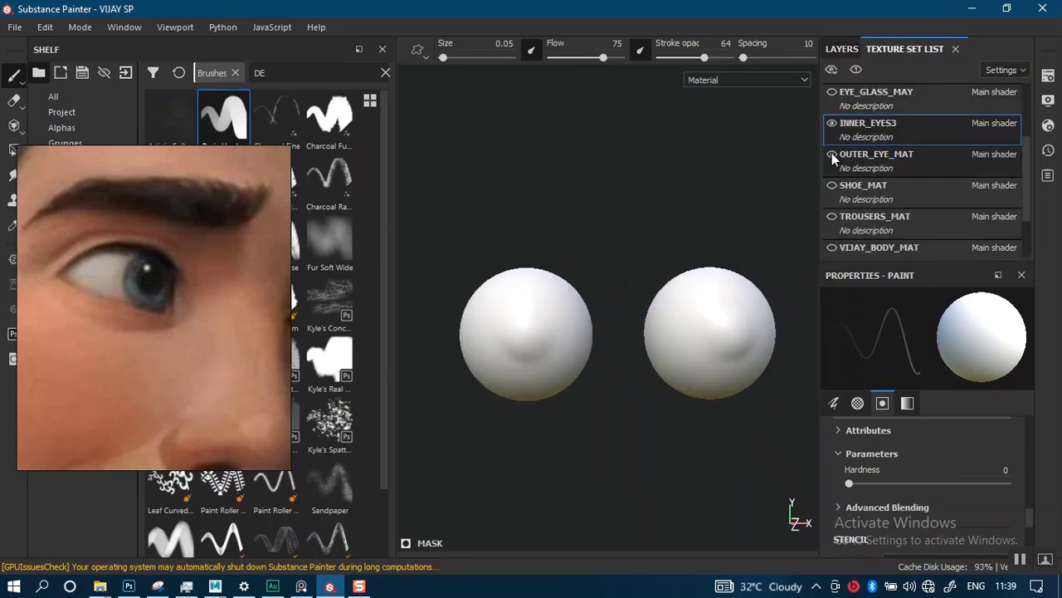
click(966, 156)
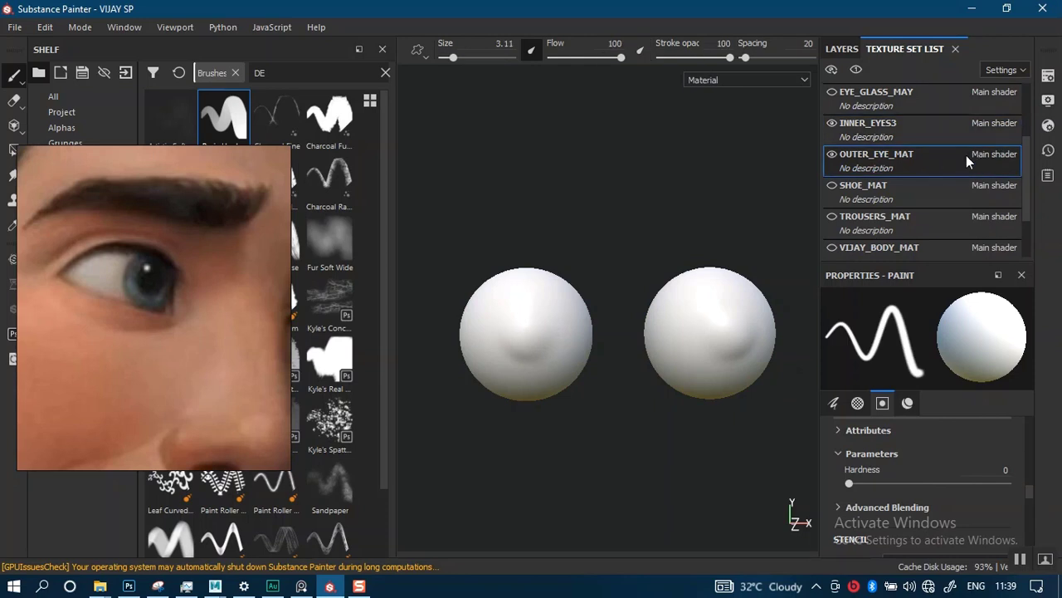
Switch the Main shader to pbr-metal-rough-with-alpha-blending
click(1047, 126)
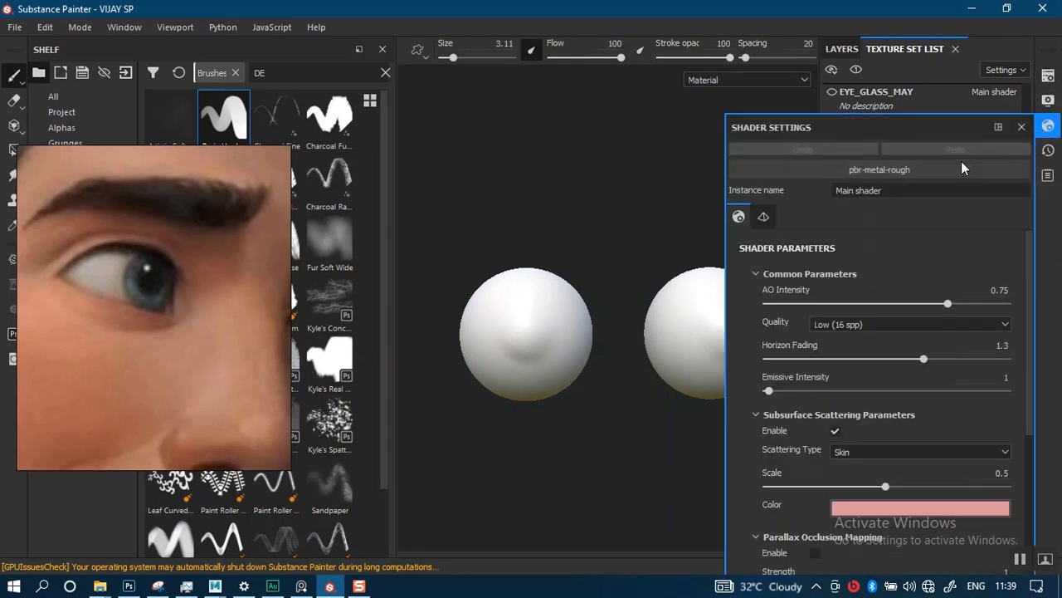
click(918, 168)
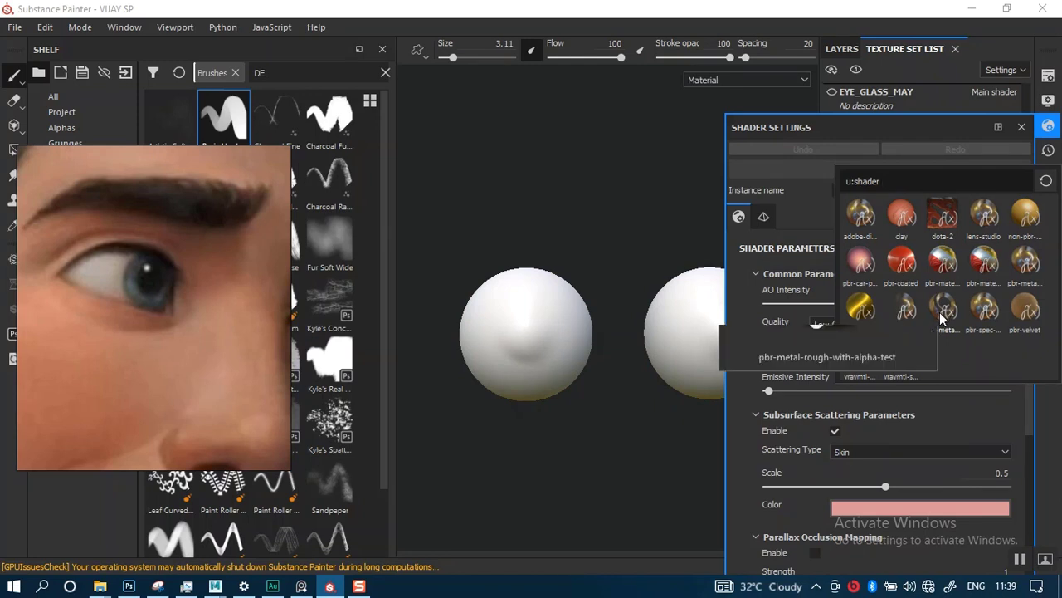
mouse_move(943, 317)
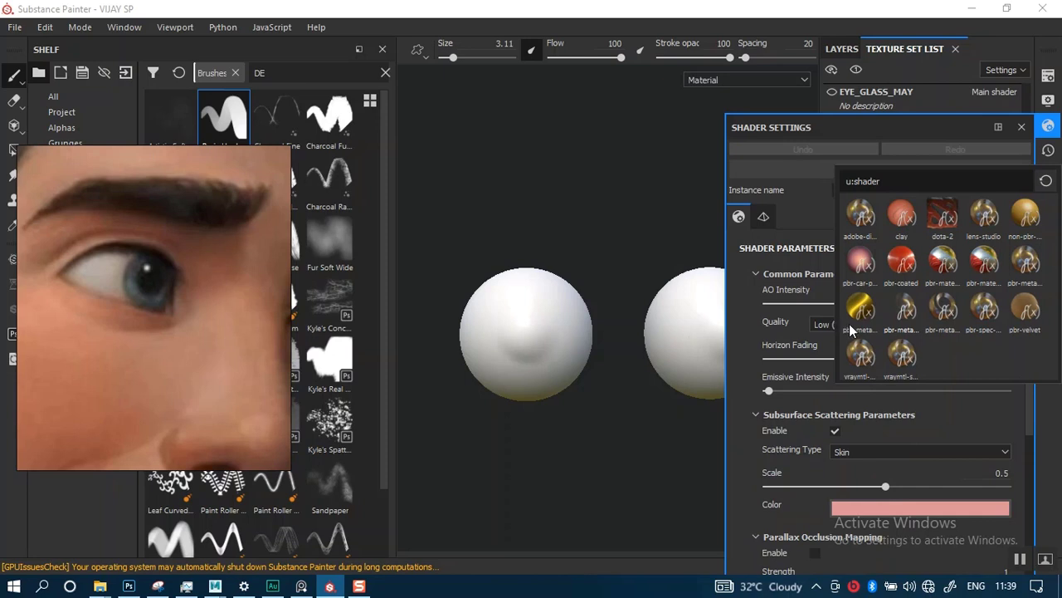
click(851, 322)
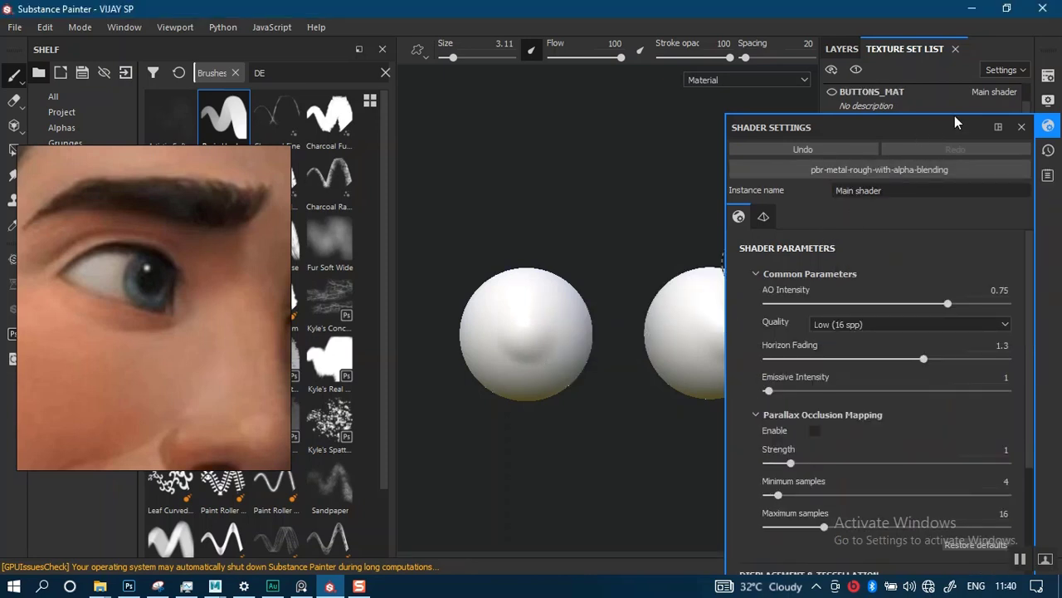
click(1022, 126)
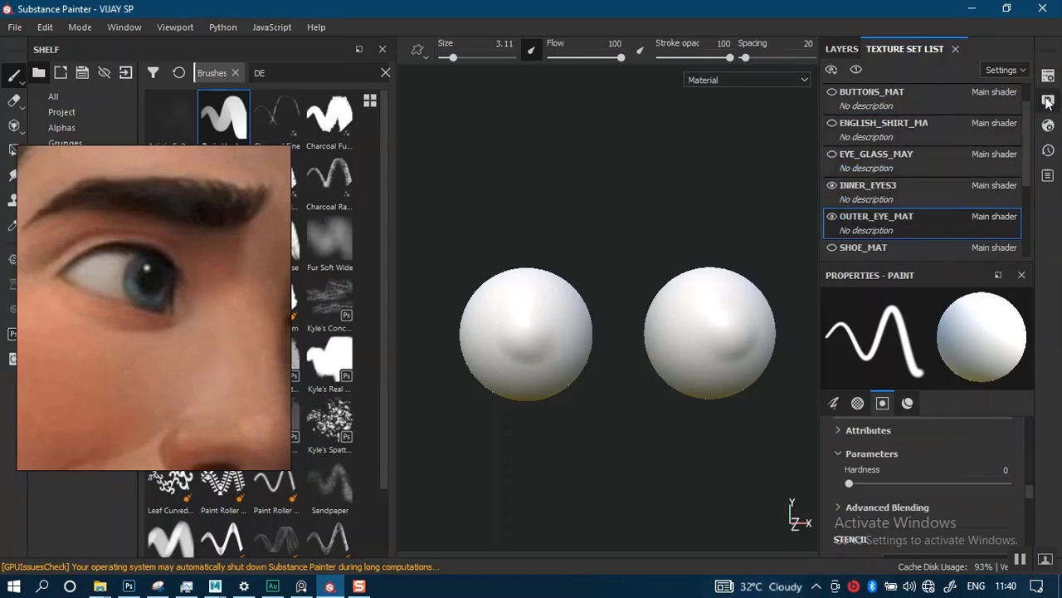
Add an Opacity channel to the OUTER_EYE_MAT texture set
click(1048, 76)
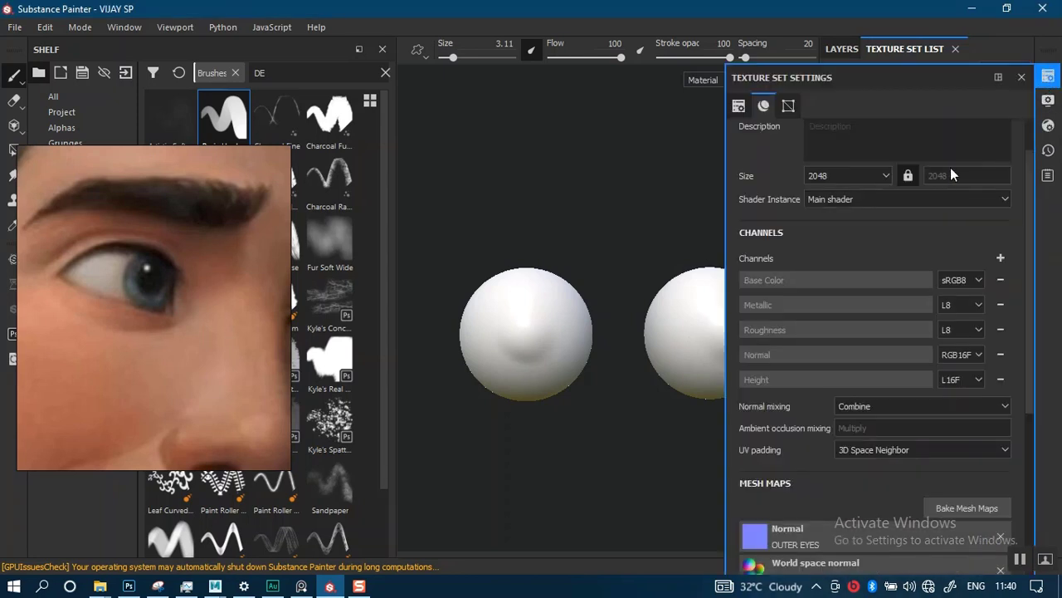
click(1020, 94)
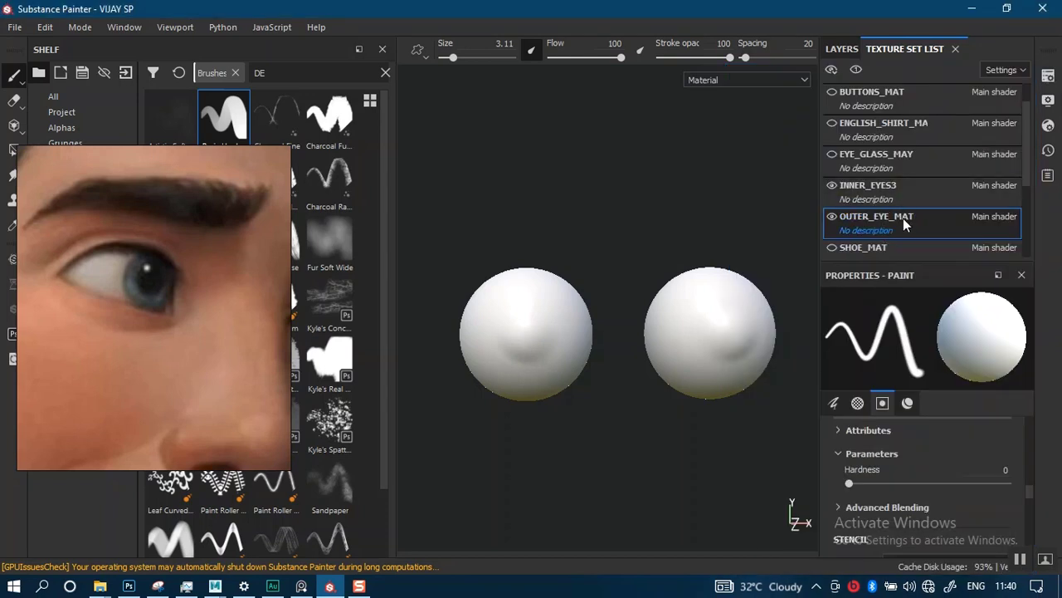
click(1048, 76)
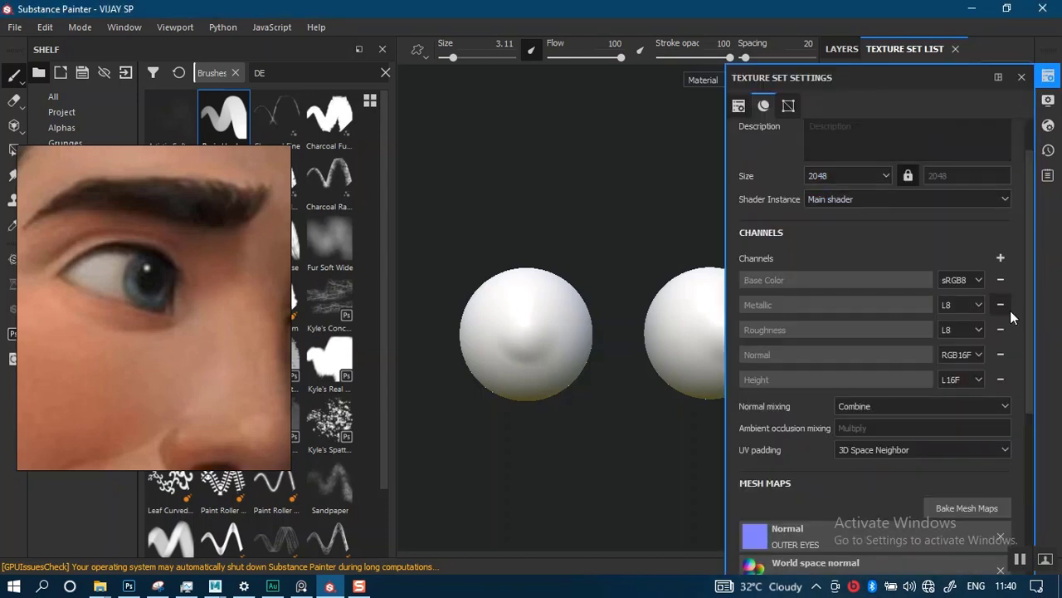
click(1000, 258)
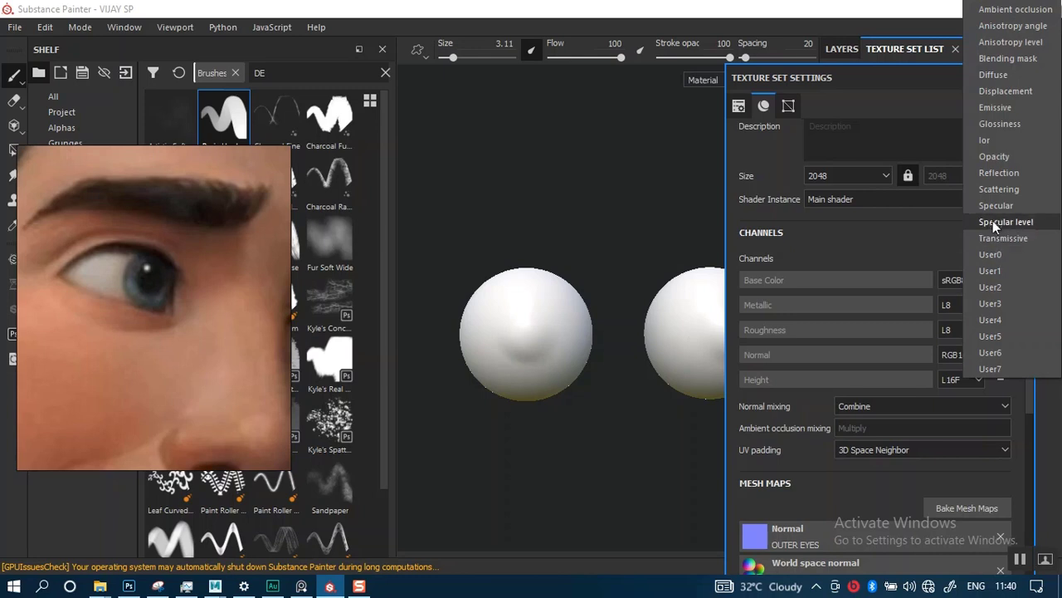
click(1001, 157)
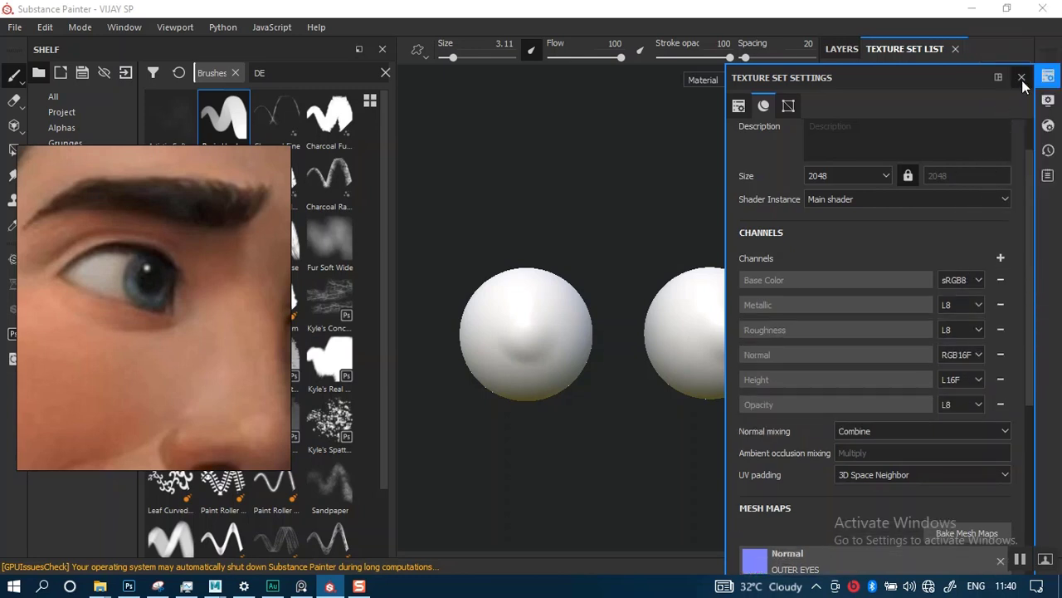
click(1022, 79)
Replace Layer 1 of the outer eye with a fill layer and lower the fill's opacity value to 0.0769
click(840, 52)
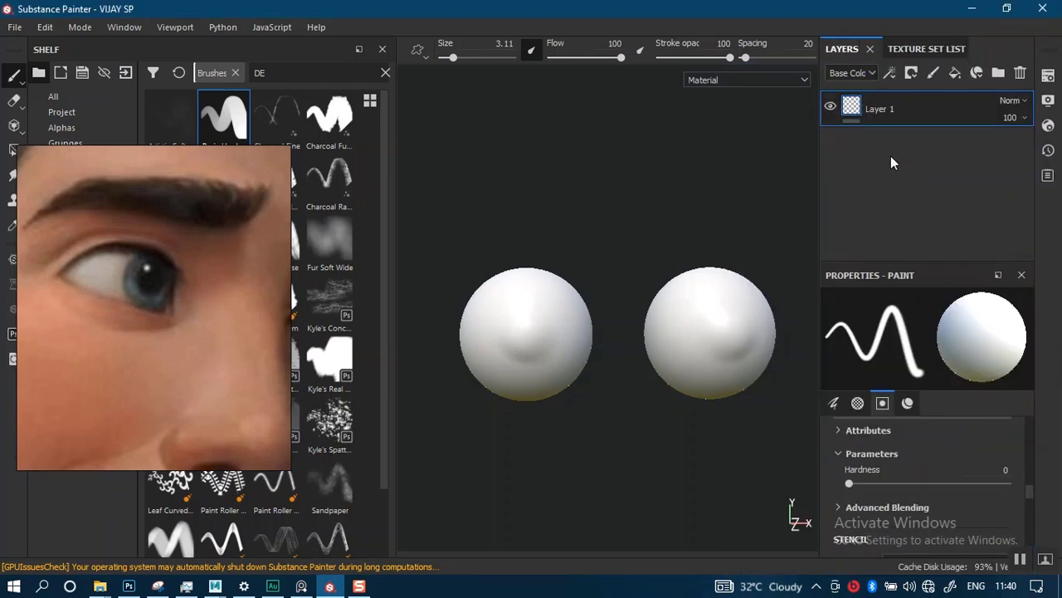
key(Delete)
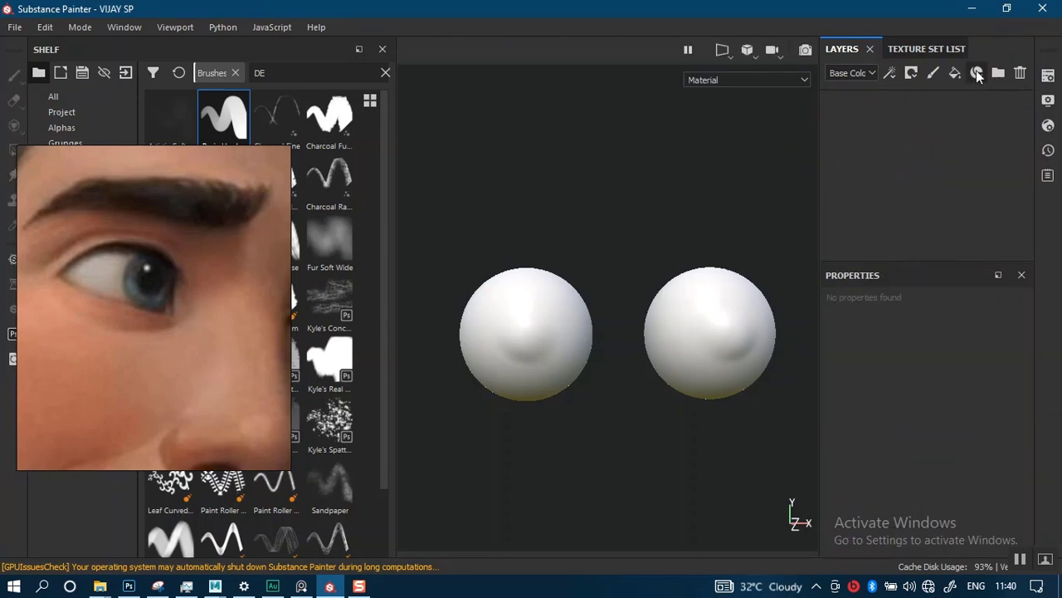
click(814, 190)
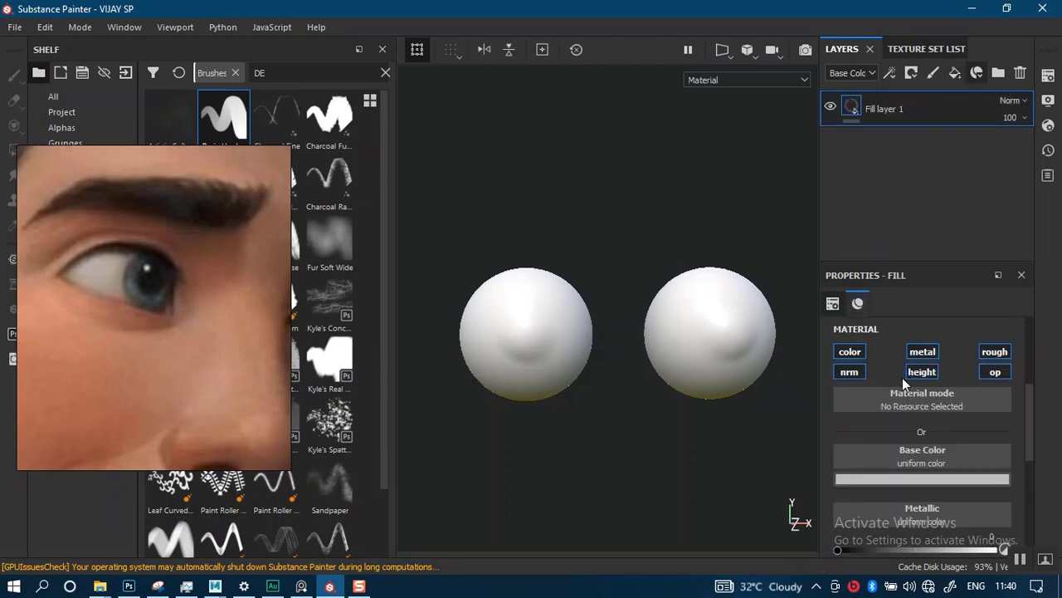
scroll(1025, 484, down, 3)
scroll(1026, 484, down, 3)
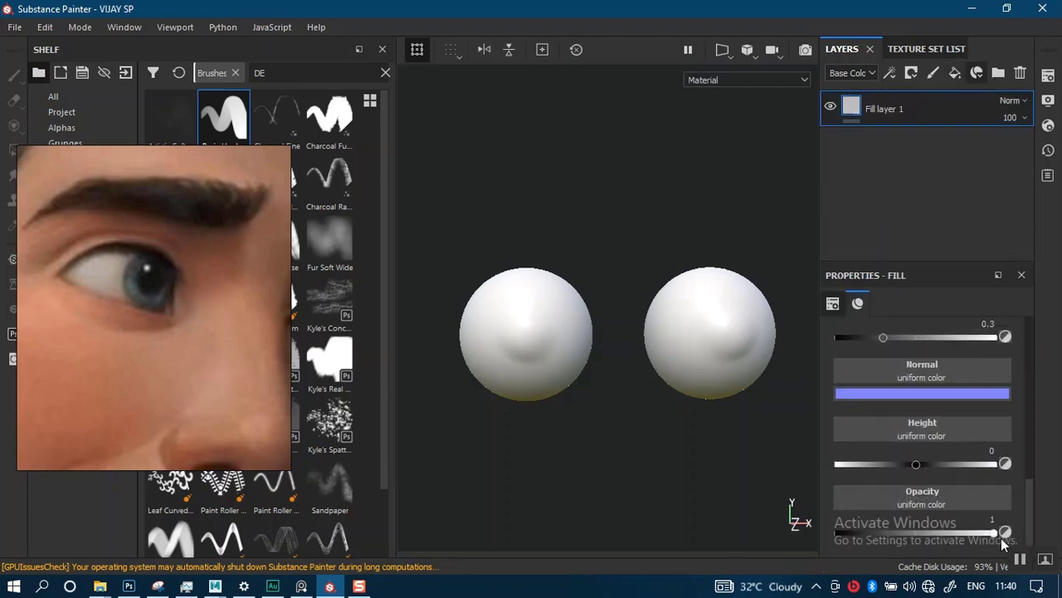
drag(886, 531, 847, 537)
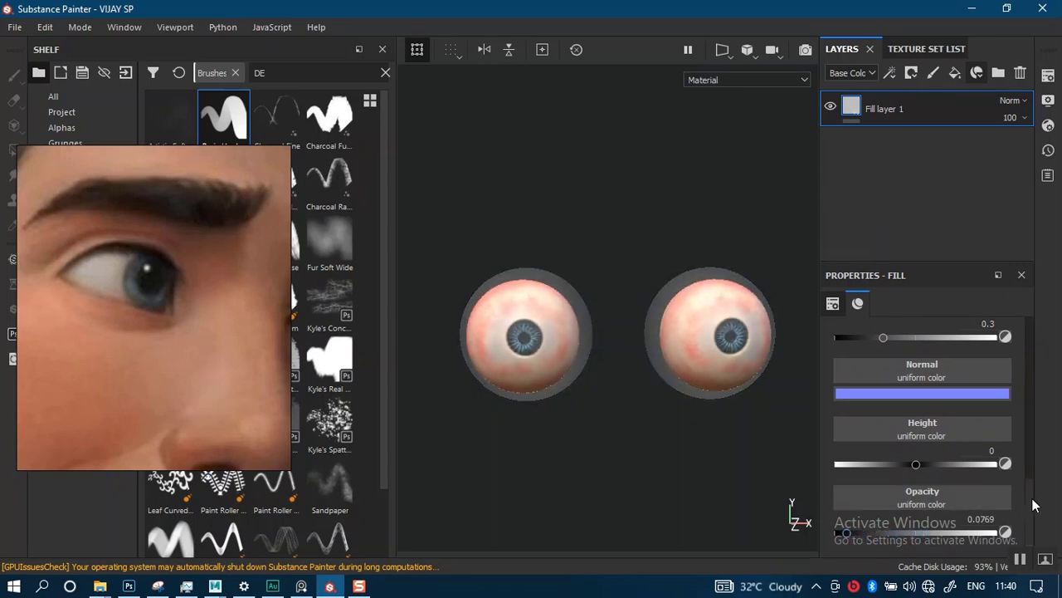
Set the outer eye fill's roughness to 0 and metallic to 1, and check the reflections on the outer shell
scroll(1032, 498, up, 3)
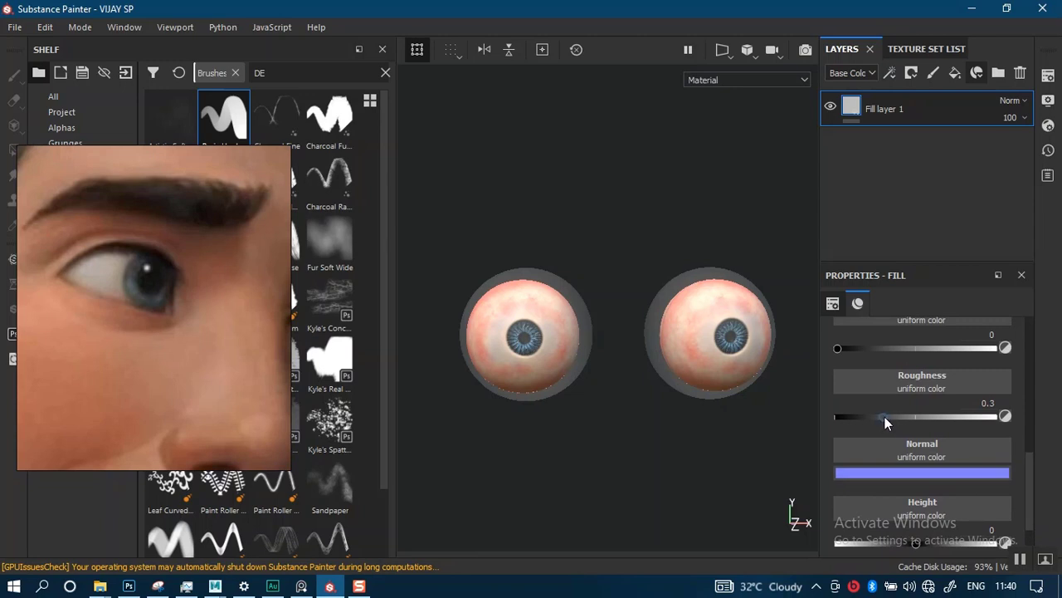
drag(885, 416, 814, 416)
drag(1026, 474, 1026, 447)
drag(856, 433, 1001, 436)
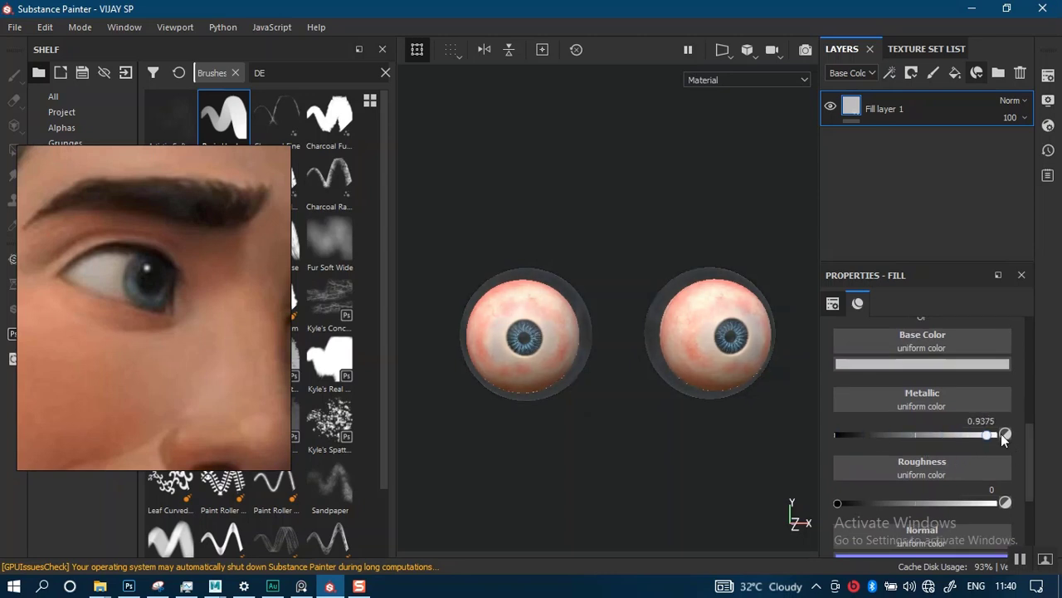
alt+right_drag(649, 336, 645, 403)
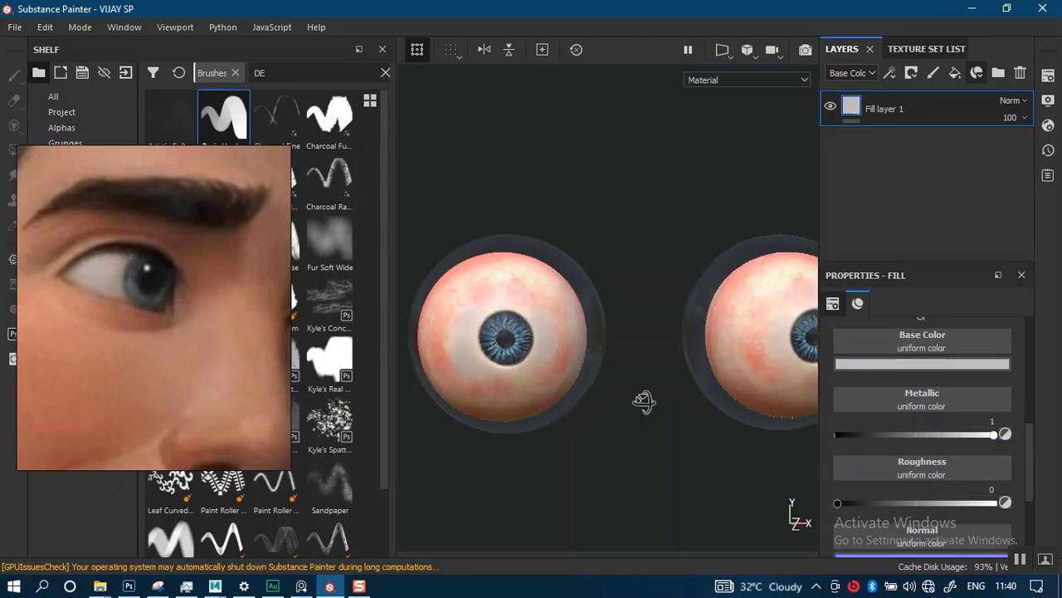
alt+drag(645, 404, 664, 402)
alt+middle_drag(664, 402, 706, 372)
alt+right_drag(706, 372, 600, 338)
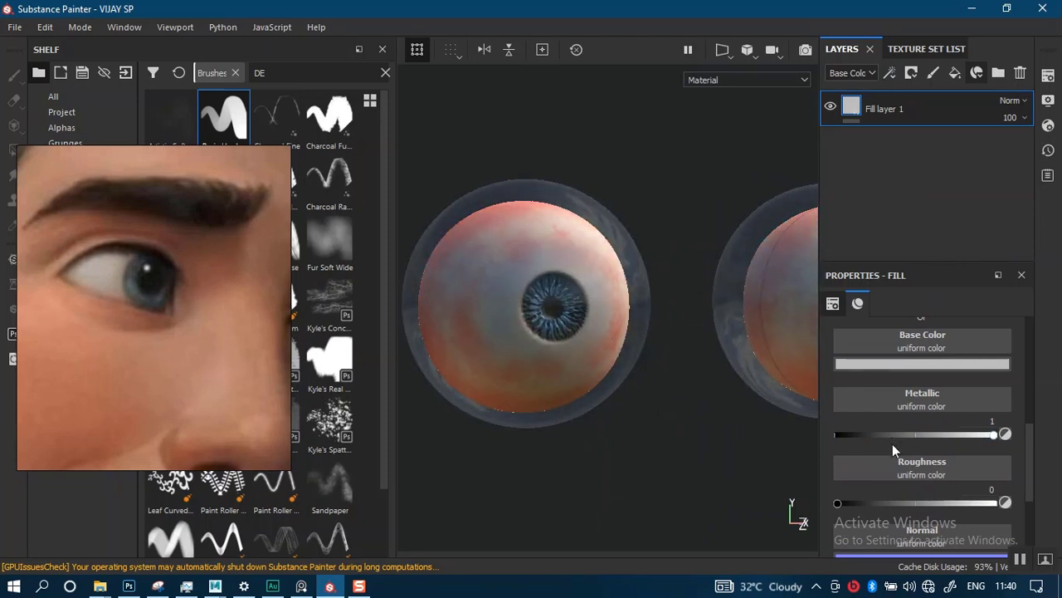
Raise the outer eye fill's opacity value to 0.2212
scroll(1024, 422, up, 3)
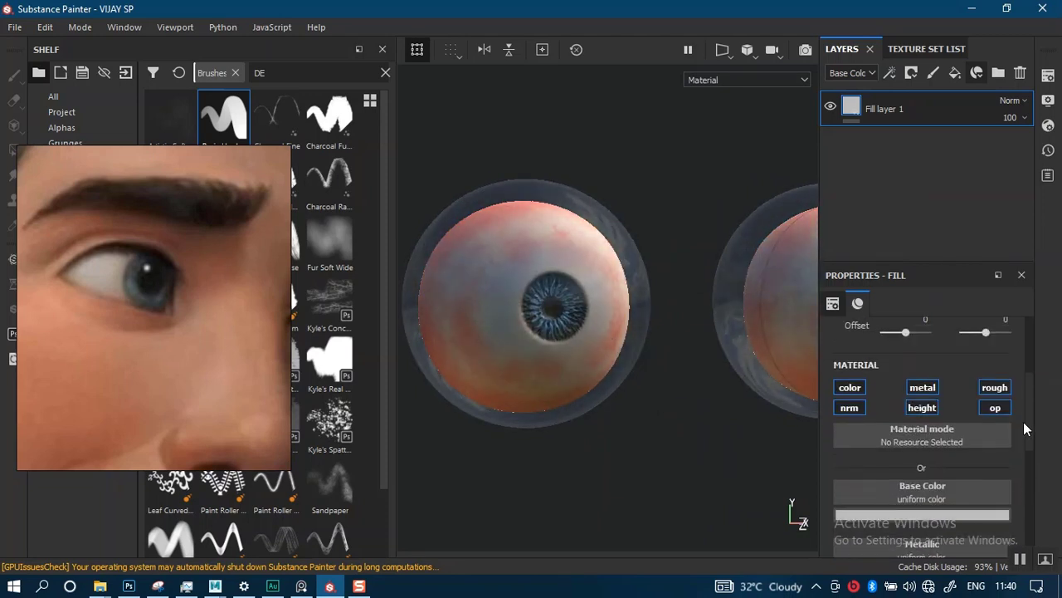
scroll(1023, 448, down, 5)
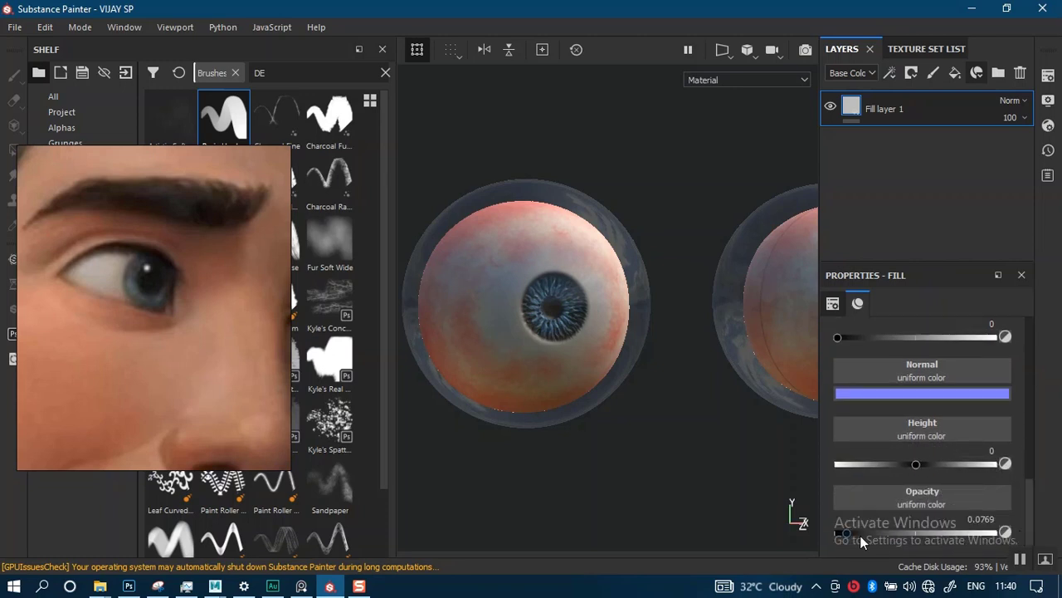
drag(864, 530, 871, 532)
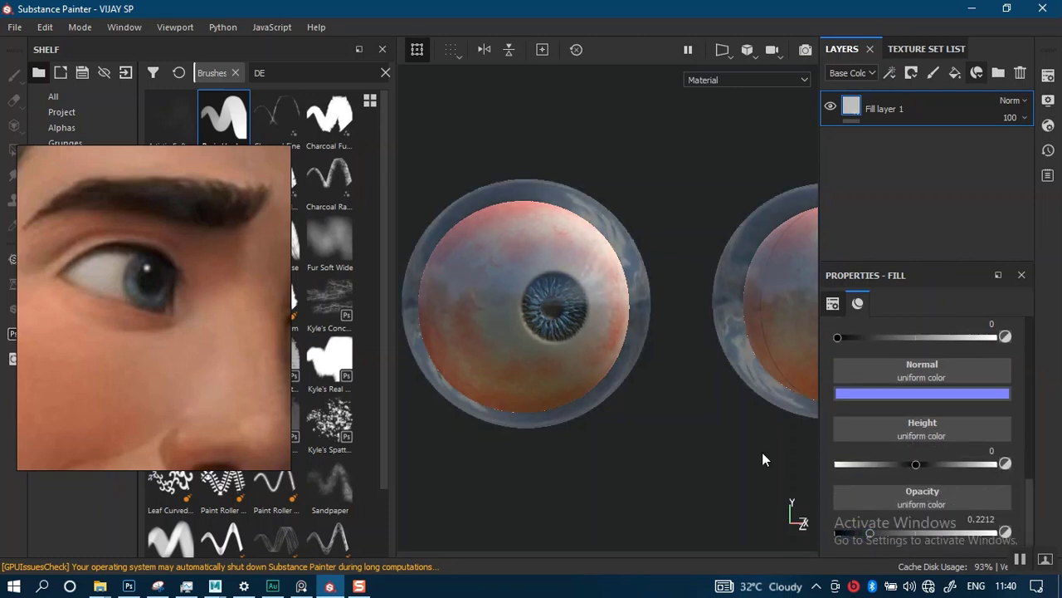
Examine the transparent outer shells over both eyeballs from several angles and distances
alt+right_drag(618, 257, 596, 141)
alt+drag(656, 349, 625, 368)
alt+middle_drag(625, 367, 586, 374)
alt+right_drag(586, 375, 665, 330)
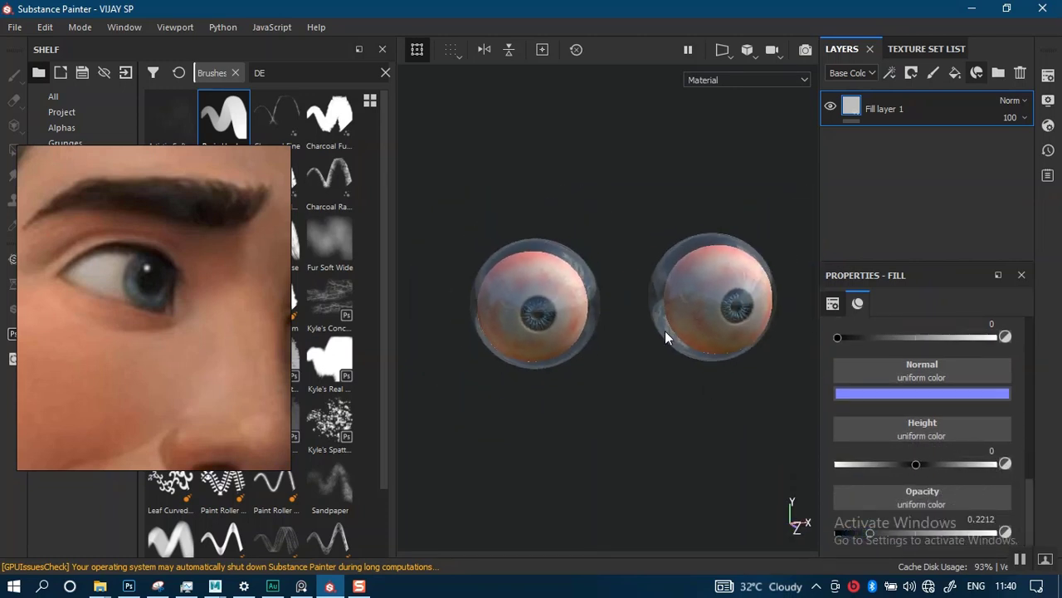
alt+drag(665, 331, 677, 327)
mouse_move(678, 327)
alt+right_down()
mouse_move(677, 375)
mouse_move(668, 358)
mouse_move(645, 363)
mouse_move(728, 365)
mouse_move(562, 367)
mouse_move(663, 375)
alt+right_up()
alt+right_drag(638, 249, 653, 379)
alt+drag(684, 295, 664, 367)
Show the VIJAY_BODY_MAT texture set so the body surrounds the eyes
click(928, 49)
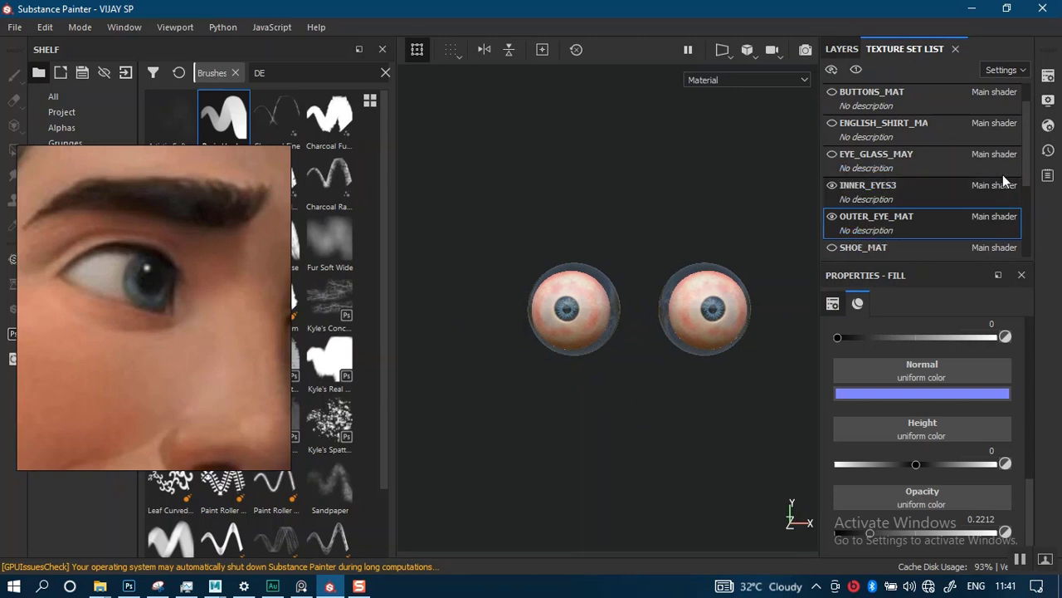
drag(1024, 167, 1017, 218)
click(831, 217)
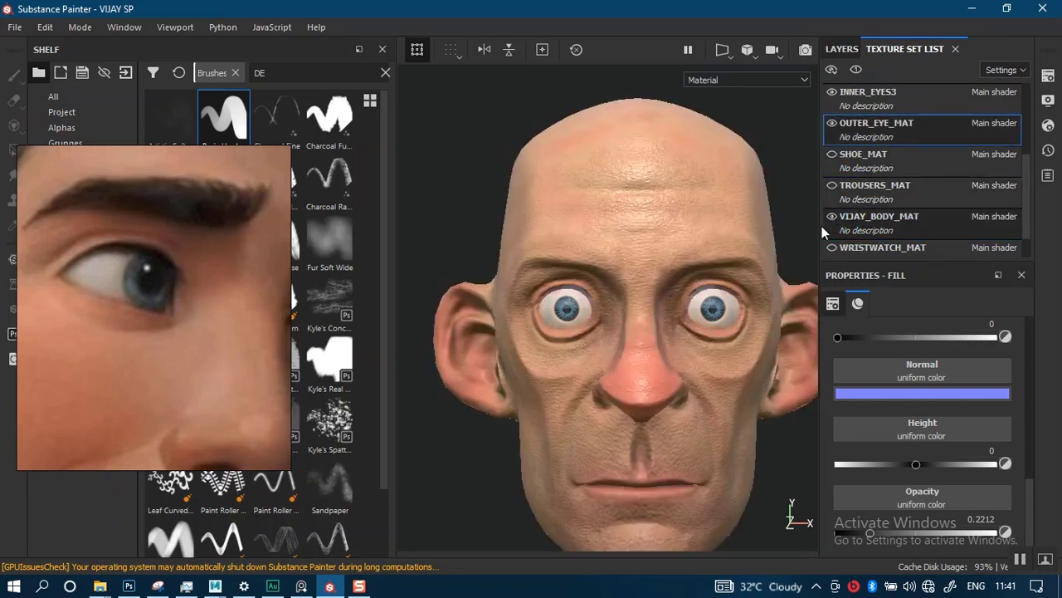
Examine how the textured eyes look in the character's head, from full-body distance to a close-up of the face and from both sides
alt+right_drag(624, 299, 616, 366)
alt+drag(616, 366, 702, 356)
alt+right_drag(702, 356, 672, 279)
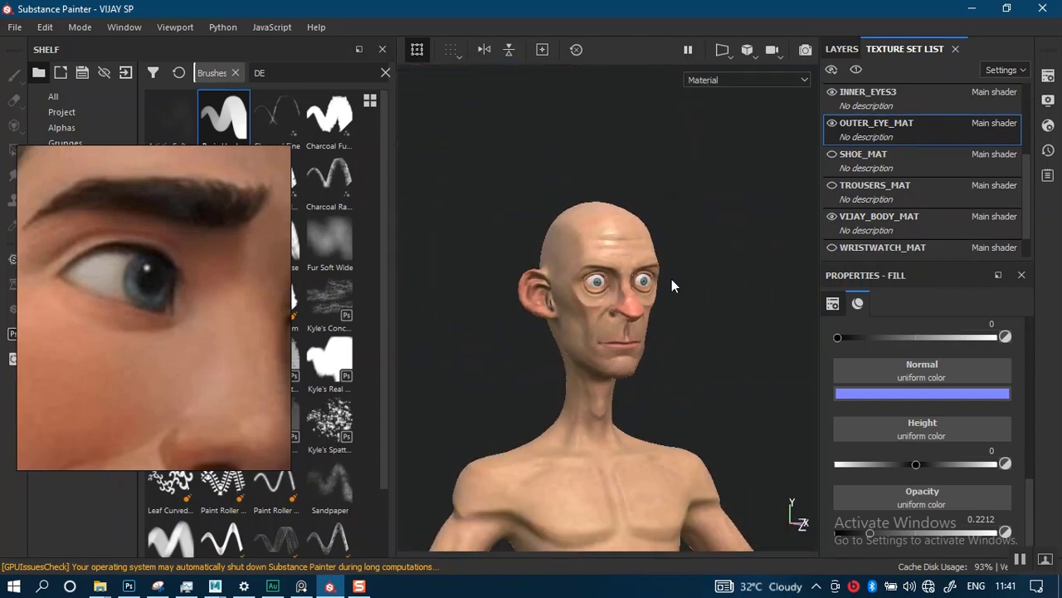
alt+drag(672, 279, 651, 328)
alt+drag(647, 199, 623, 351)
scroll(624, 181, down, 4)
alt+drag(642, 316, 662, 443)
alt+right_drag(662, 443, 734, 346)
scroll(735, 339, down, 5)
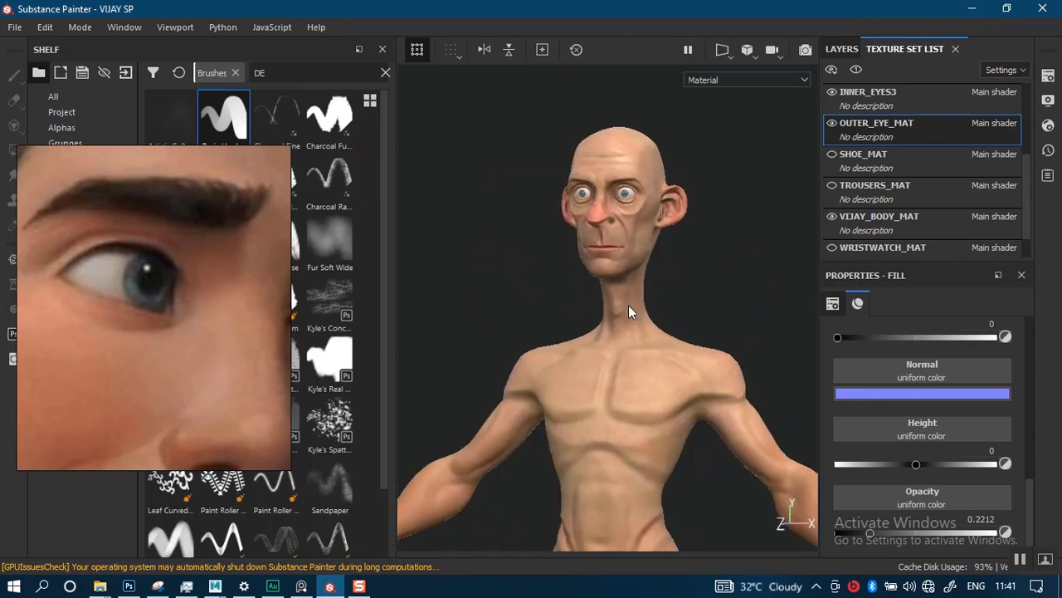
alt+drag(631, 304, 652, 292)
scroll(657, 303, down, 3)
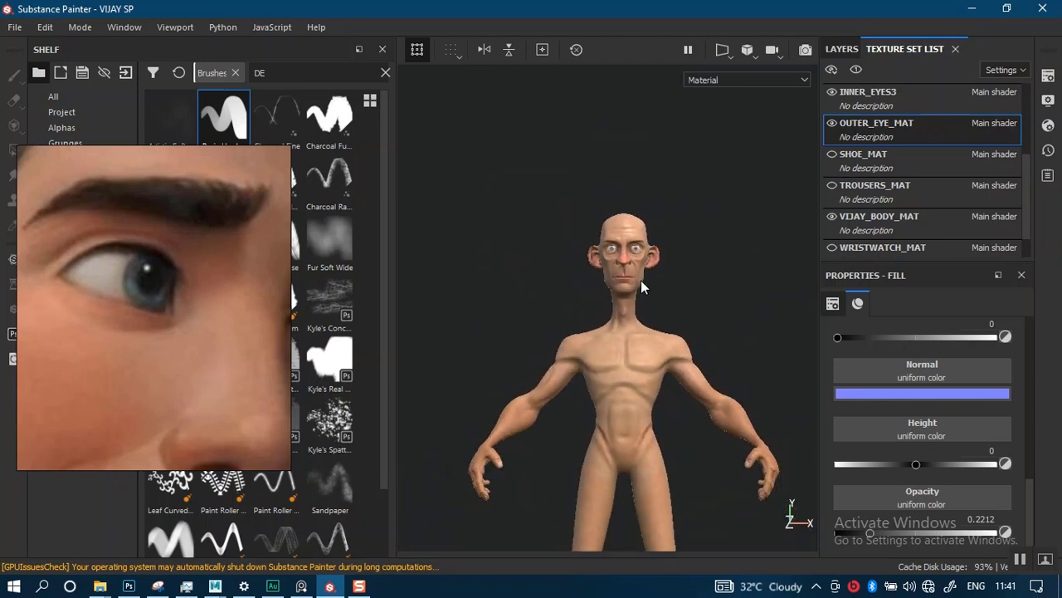
alt+middle_drag(641, 280, 644, 288)
alt+drag(643, 288, 667, 276)
alt+right_drag(667, 275, 666, 339)
alt+drag(665, 338, 686, 322)
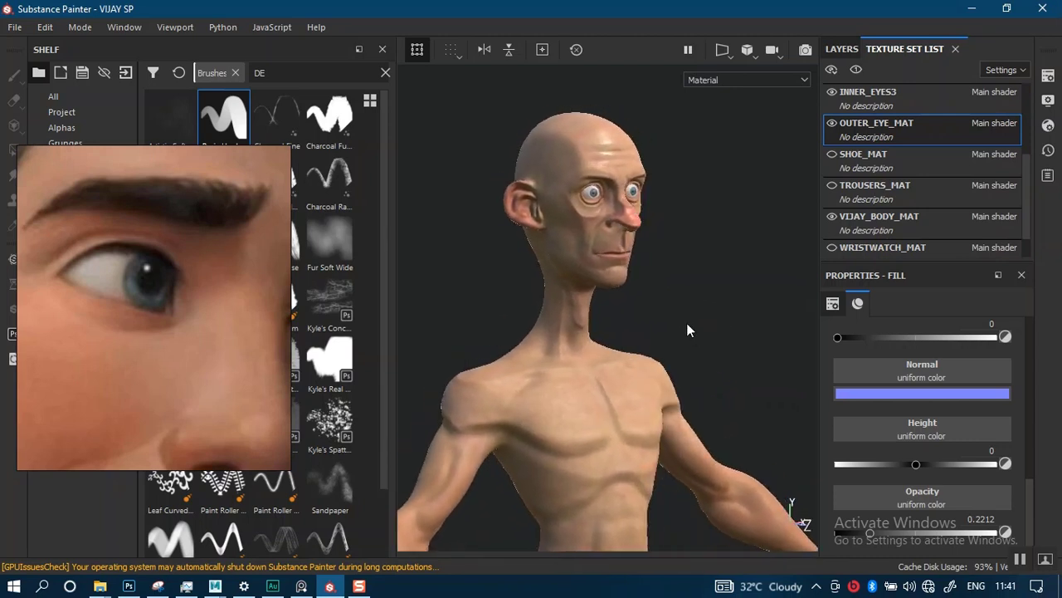
alt+right_drag(687, 323, 647, 404)
alt+drag(646, 404, 652, 374)
alt+right_drag(652, 374, 669, 325)
mouse_move(669, 325)
alt+mouse_down()
mouse_move(692, 327)
mouse_move(655, 327)
alt+mouse_up()
alt+right_drag(655, 327, 672, 161)
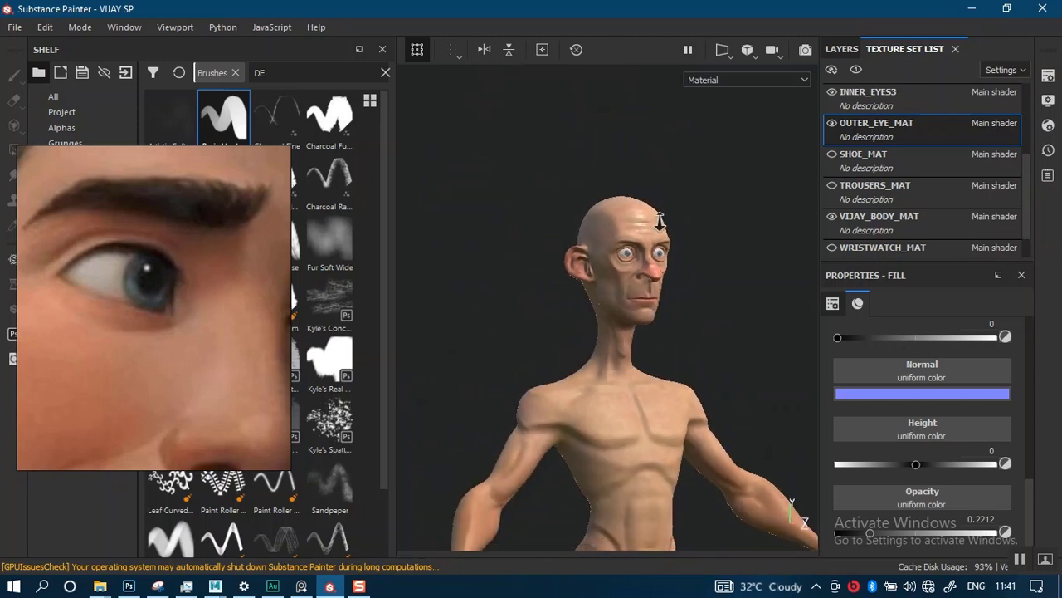
alt+drag(671, 161, 679, 221)
alt+drag(700, 268, 656, 268)
alt+right_drag(656, 269, 698, 351)
alt+drag(697, 351, 675, 368)
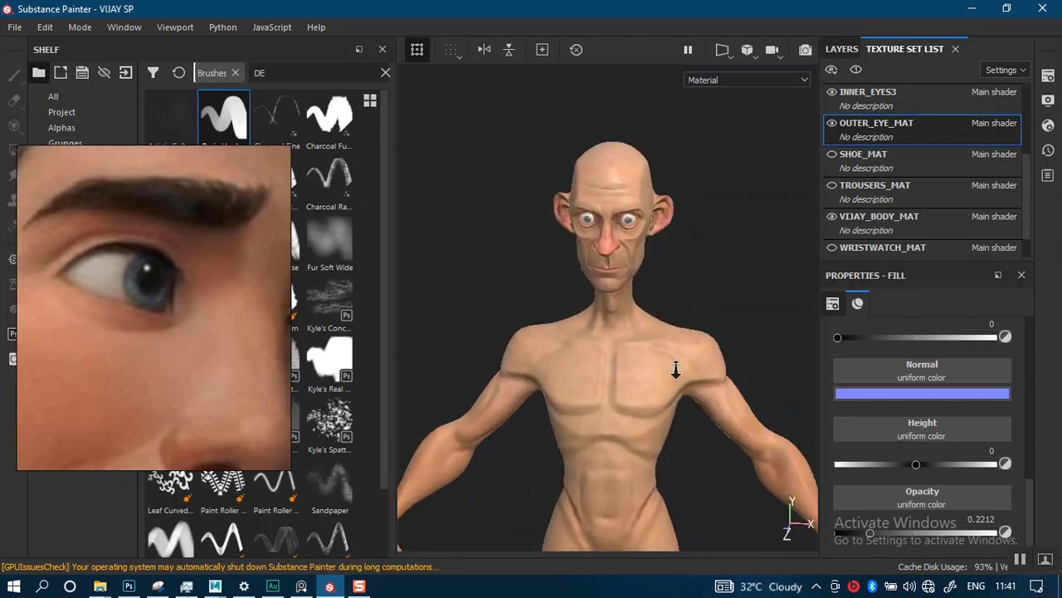
alt+right_drag(676, 368, 672, 301)
alt+drag(671, 302, 639, 294)
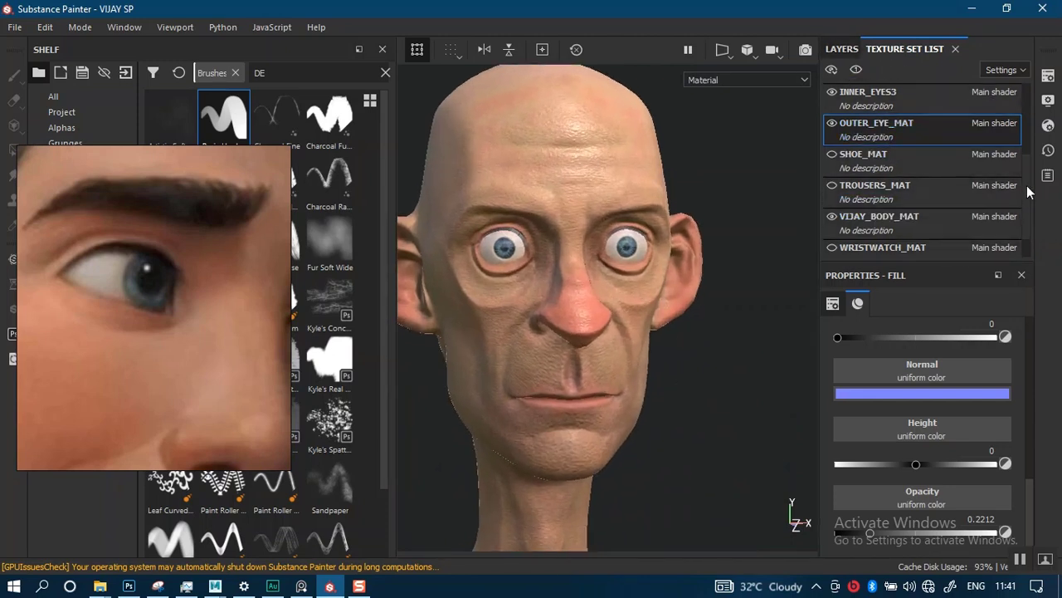
Show the EYE_GLASS_MAY texture set and delete its default paint layer, Layer 1
drag(1027, 185, 1024, 135)
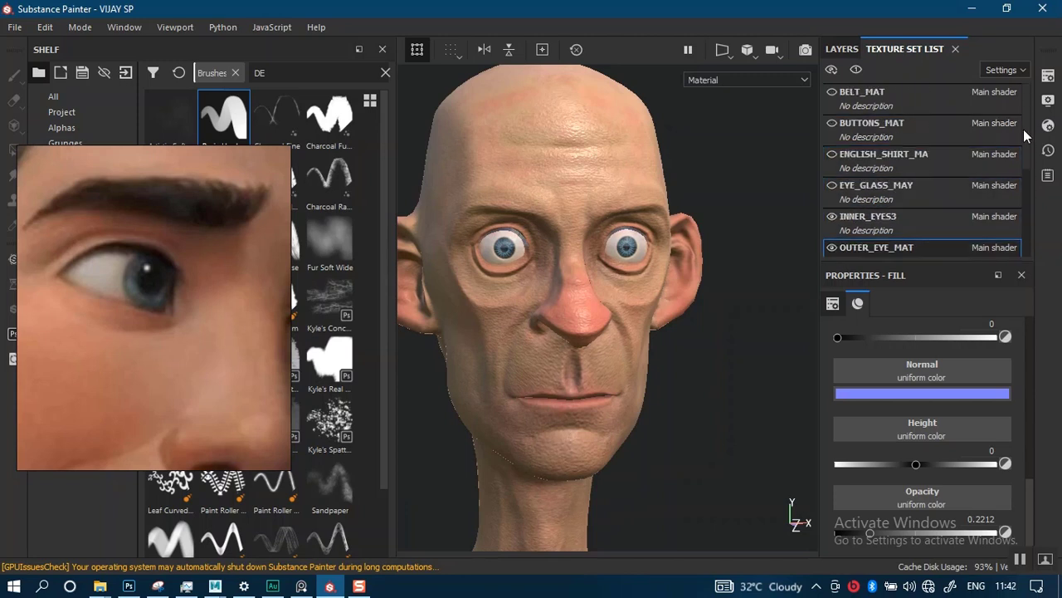
click(832, 185)
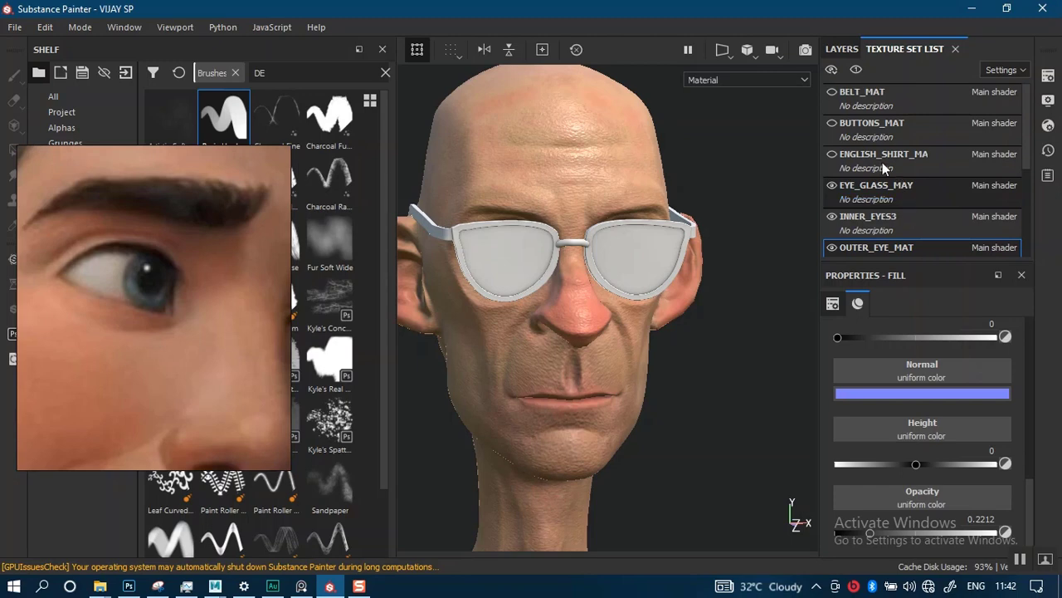
key(1)
click(842, 48)
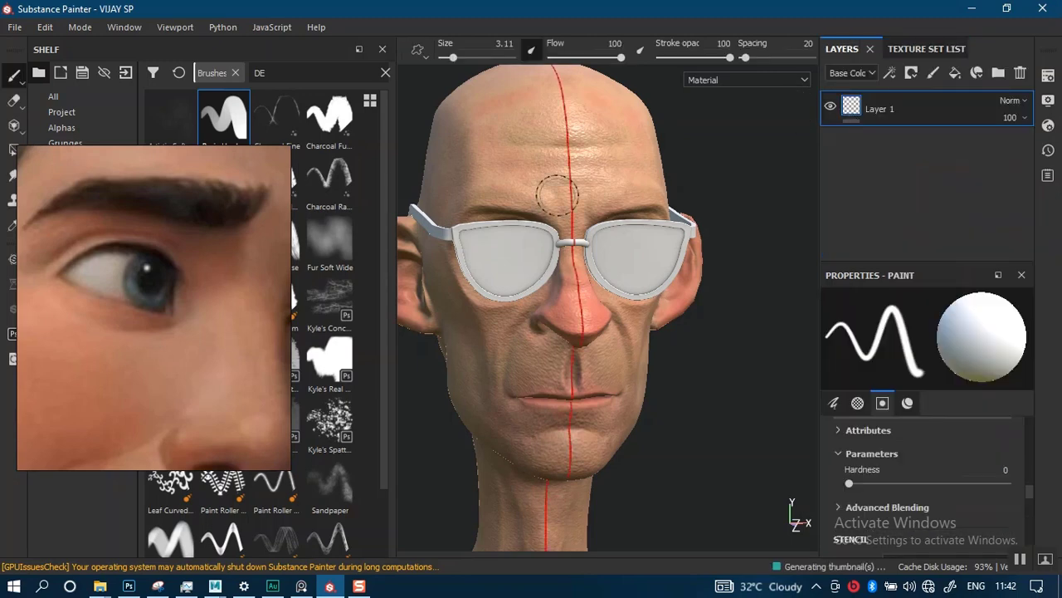
scroll(584, 366, up, 1)
mouse_move(585, 367)
alt+mouse_down()
mouse_move(623, 174)
mouse_move(636, 285)
alt+mouse_up()
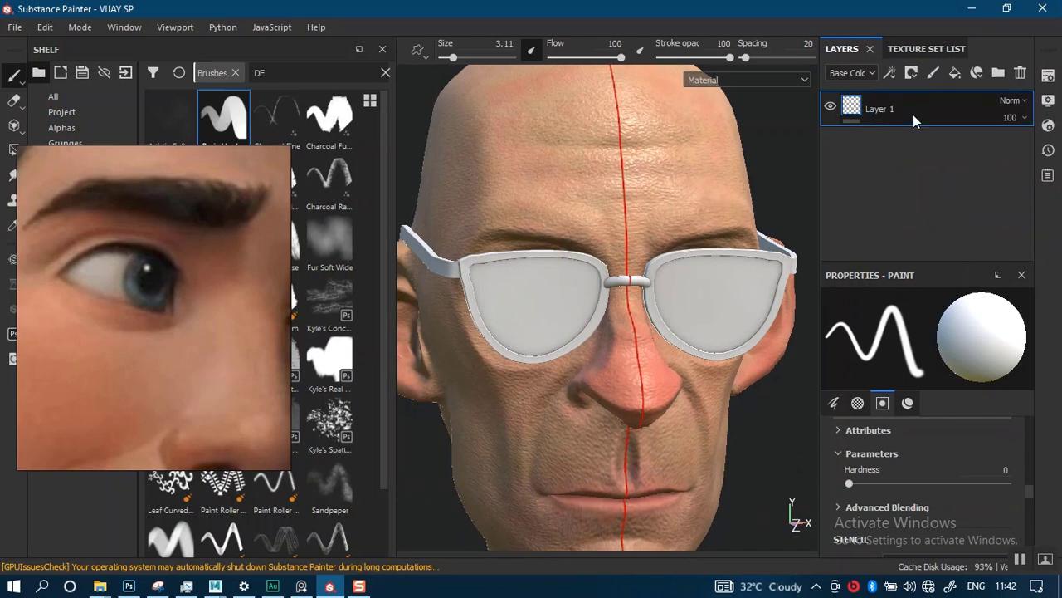
key(Delete)
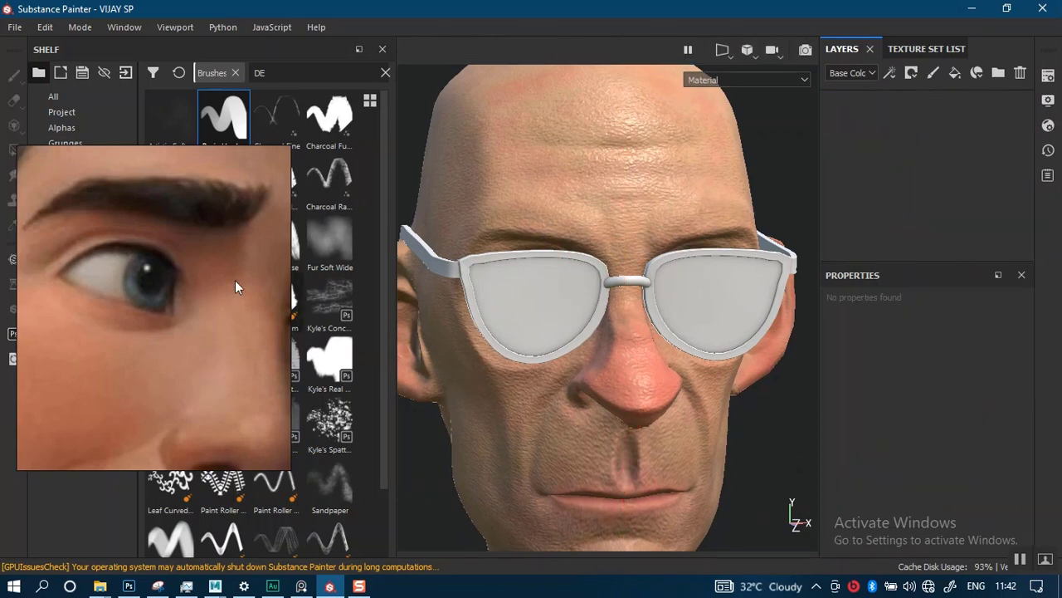
Move the reference image aside, search the materials for "PLAC" and apply Plastic Diamond to the glasses
drag(193, 323, 854, 33)
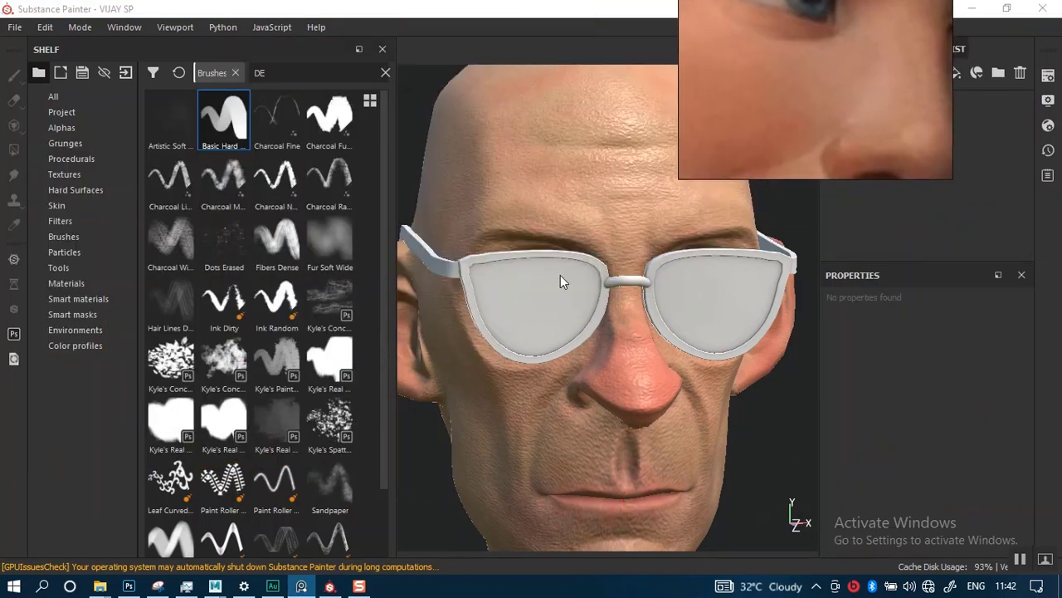
alt+right_drag(504, 271, 507, 258)
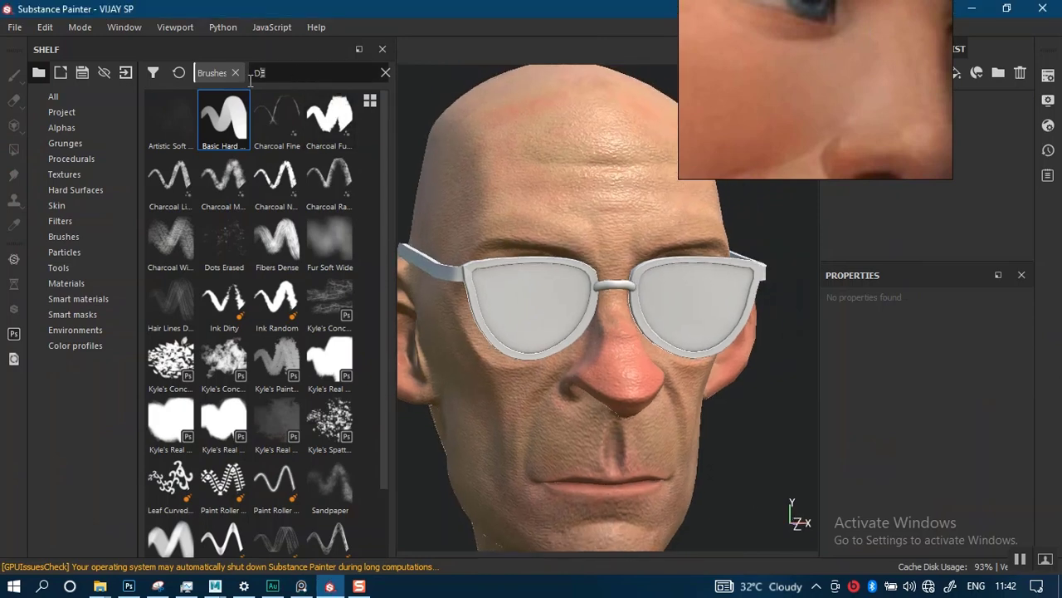
click(68, 286)
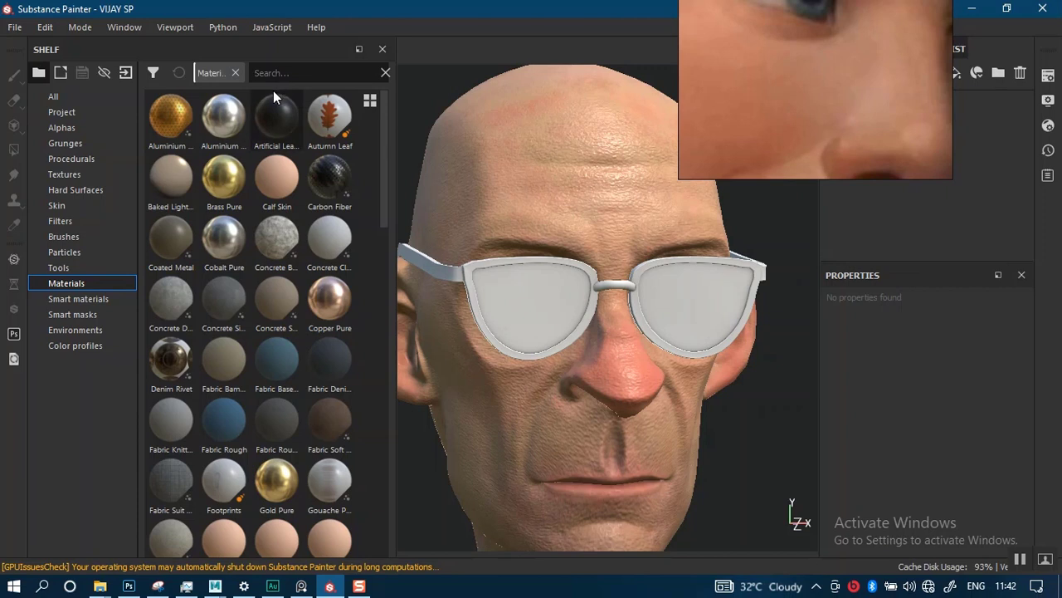
text(PLAC)
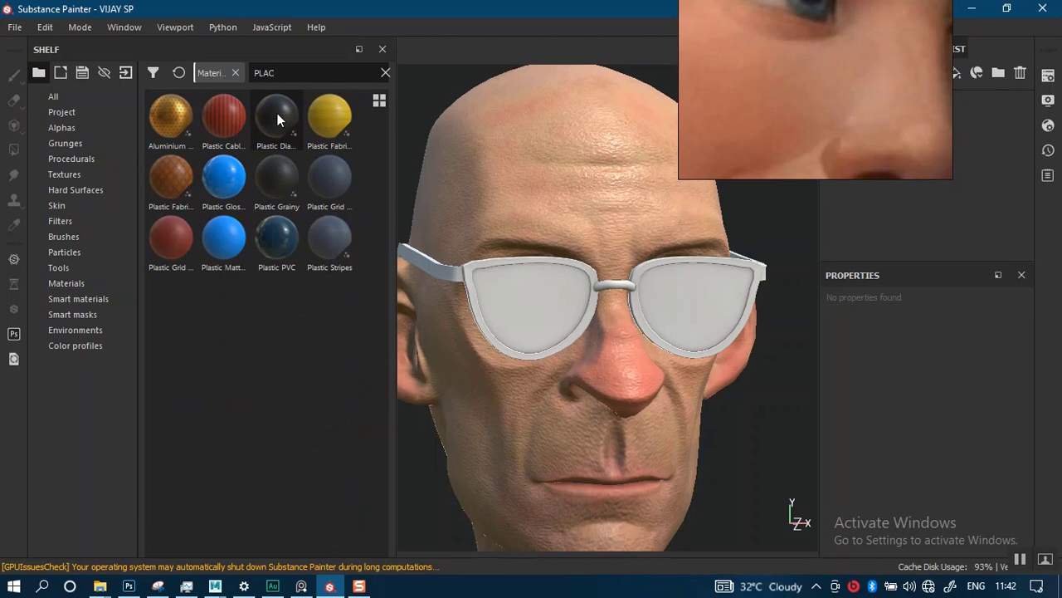
mouse_move(276, 114)
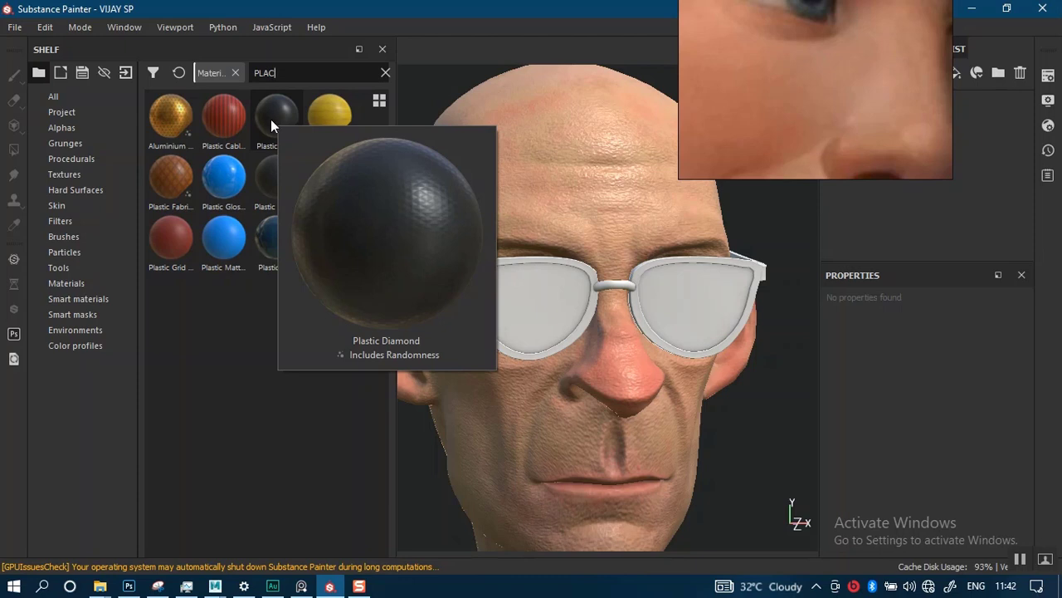
drag(274, 117, 534, 295)
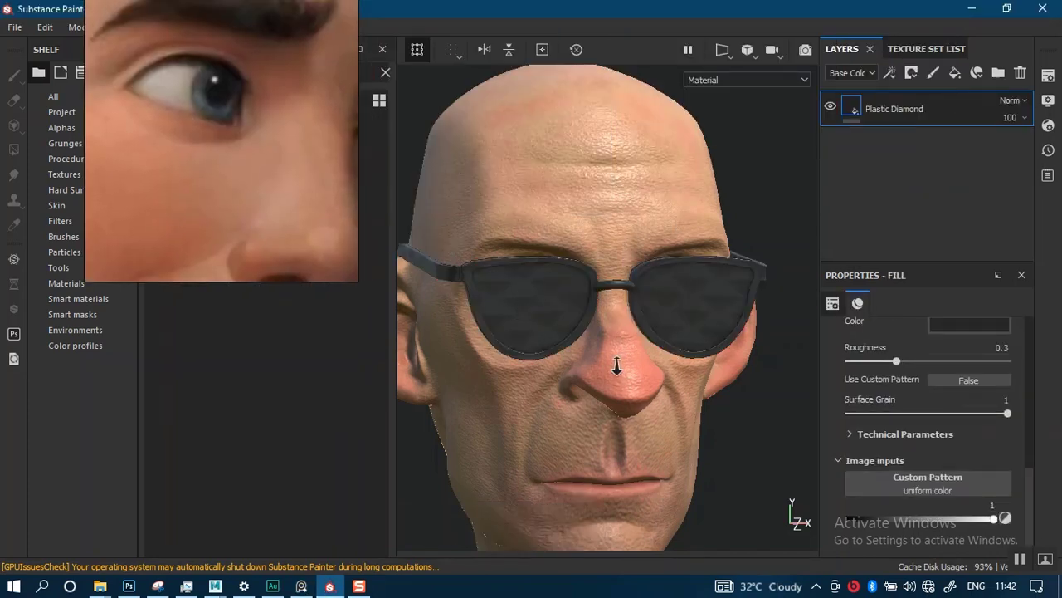
alt+drag(622, 363, 574, 228)
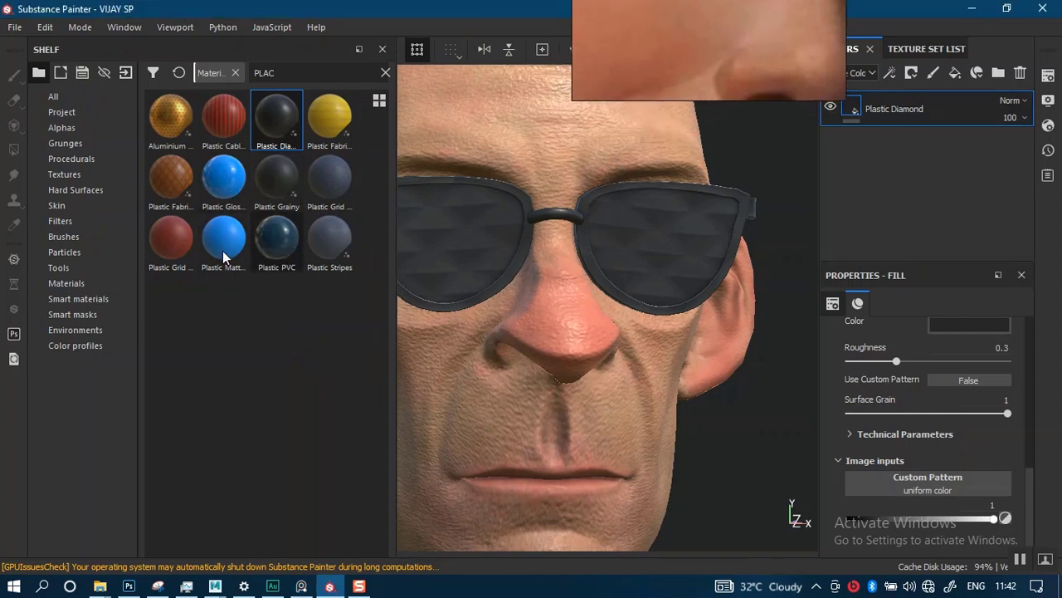
Swap the glasses fill's material for the glossy blue plastic and change its base color to near-black
click(224, 250)
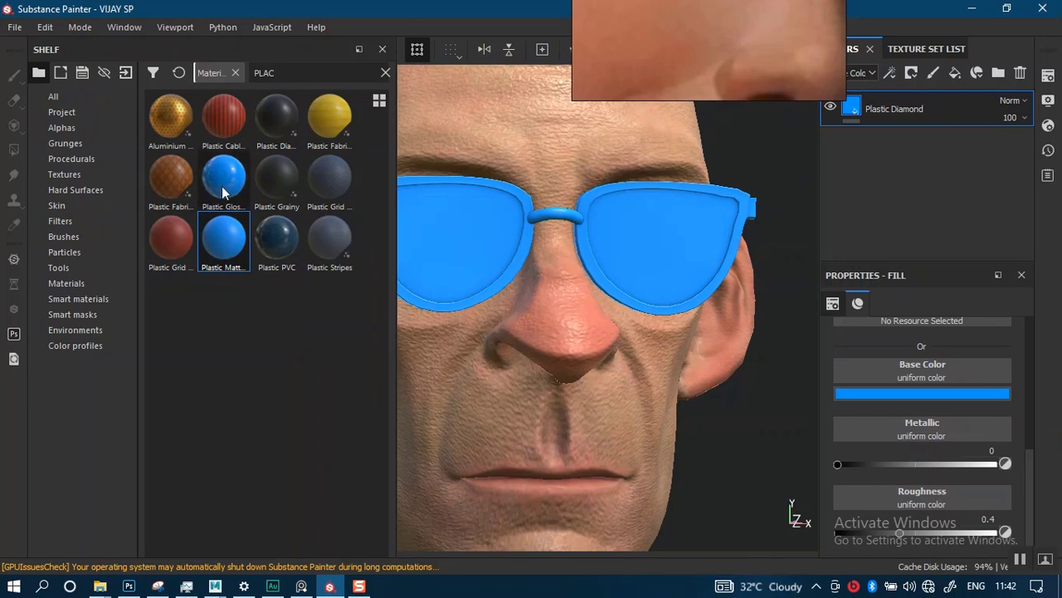
click(224, 187)
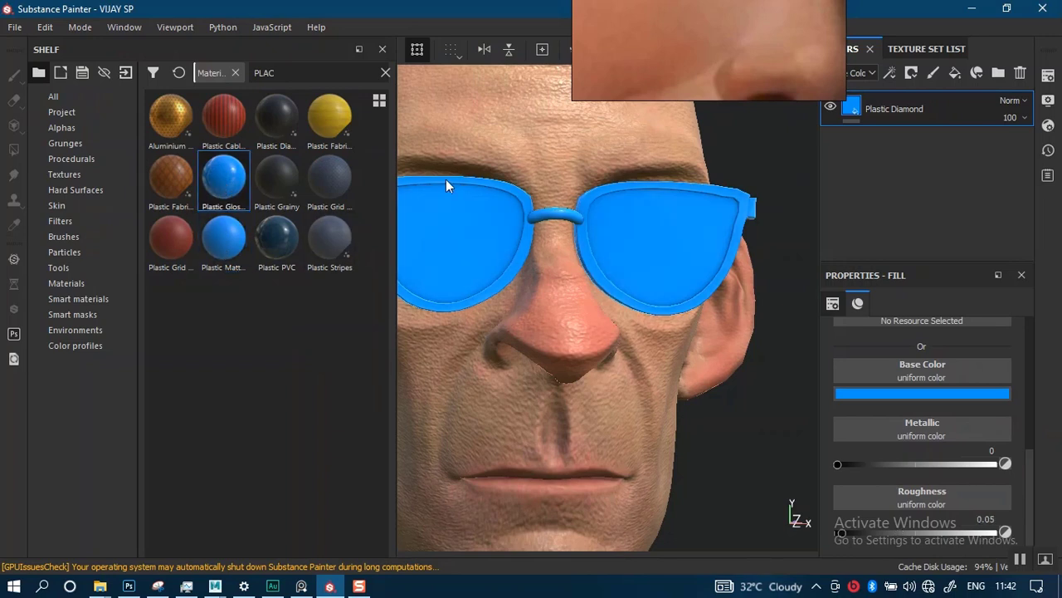
click(875, 394)
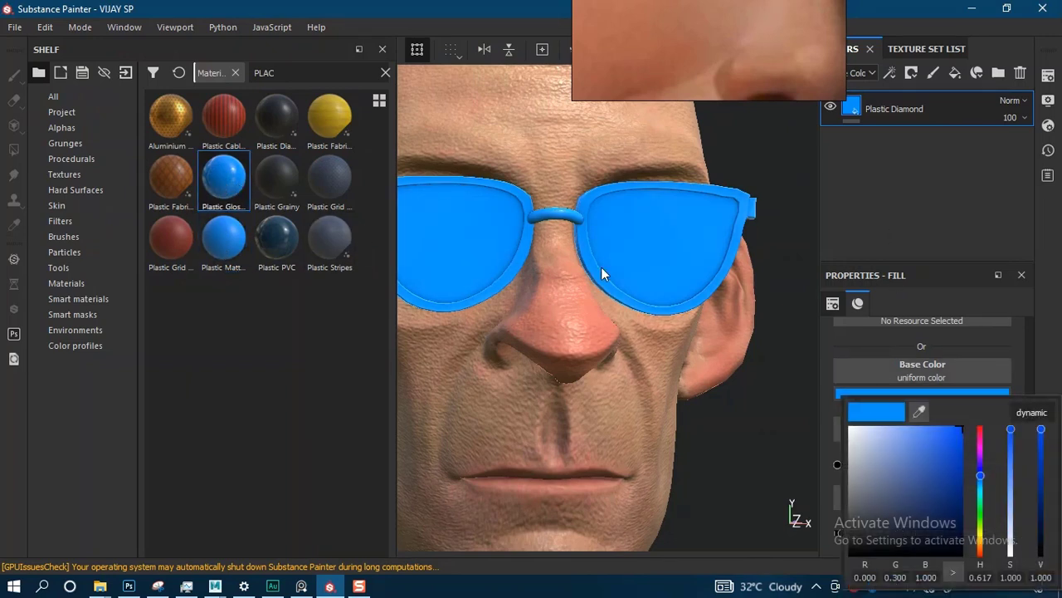
drag(863, 531, 845, 537)
Set the glasses fill's roughness to 0.3221 and check the reflections from several angles
alt+right_drag(685, 207, 622, 290)
alt+drag(623, 291, 698, 337)
alt+middle_drag(699, 336, 731, 388)
alt+drag(730, 388, 652, 308)
drag(878, 527, 885, 530)
alt+middle_drag(611, 241, 616, 287)
scroll(608, 324, up, 2)
alt+drag(607, 325, 652, 320)
alt+middle_drag(652, 319, 626, 294)
alt+right_drag(626, 408, 612, 335)
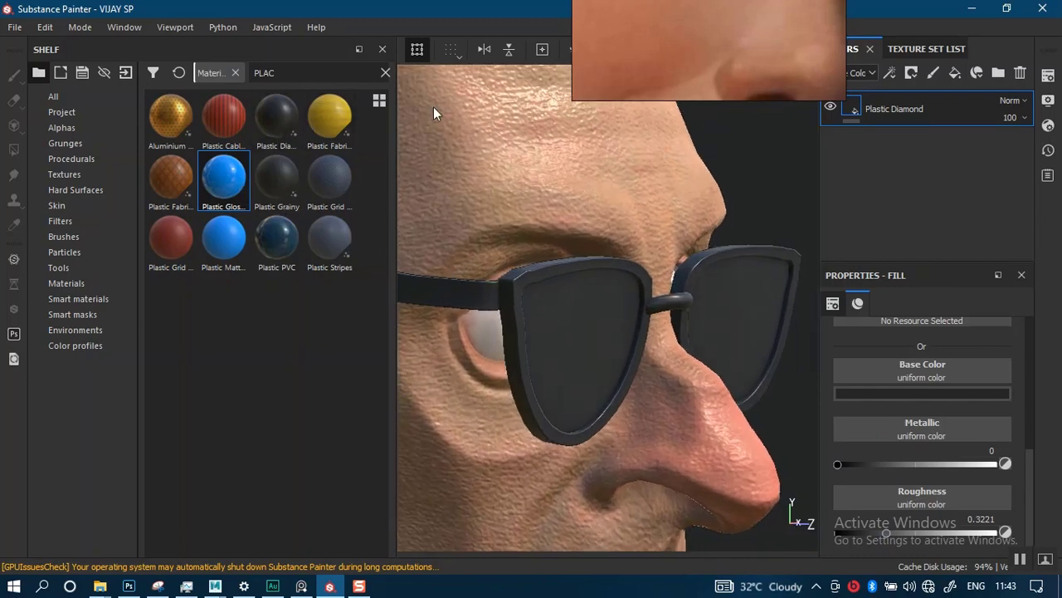
Search the smart materials for "PLAC", compare the plastic previews and apply Plastic Glossy Stained to the glasses
click(70, 300)
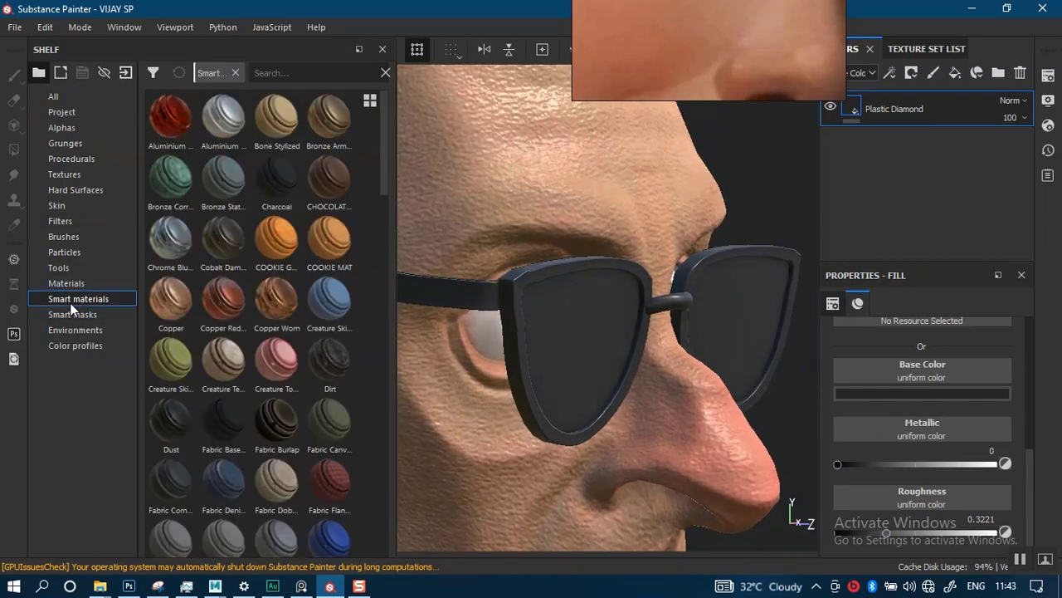
click(301, 73)
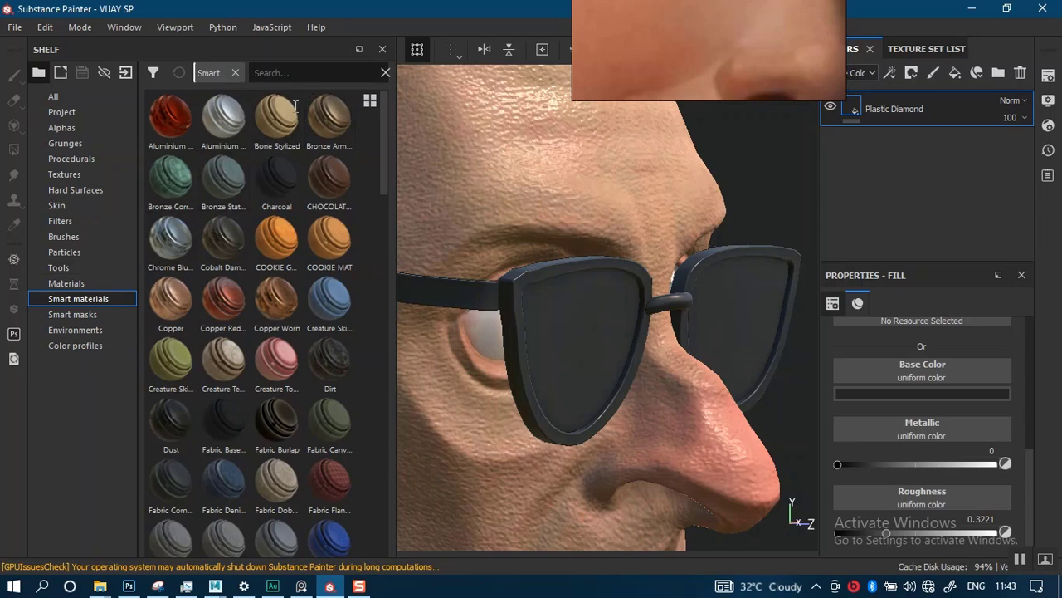
text(PLAC)
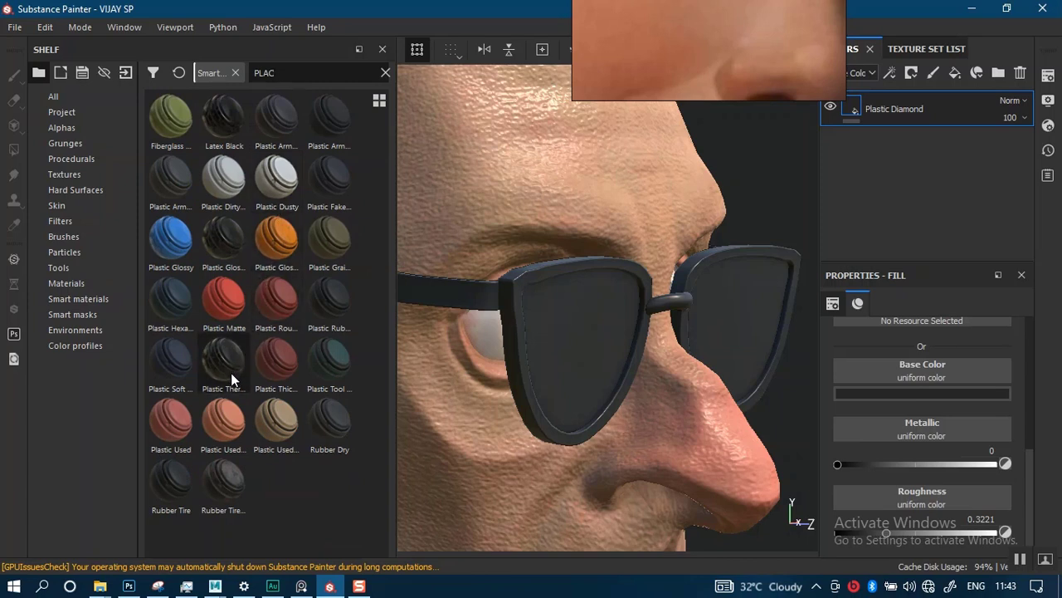
mouse_move(230, 374)
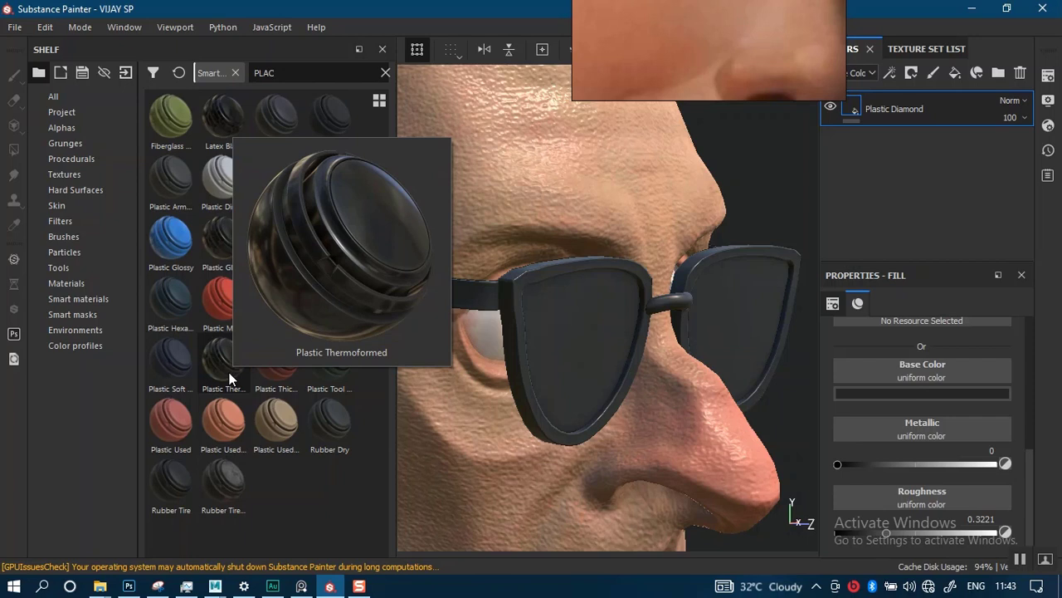
mouse_move(218, 259)
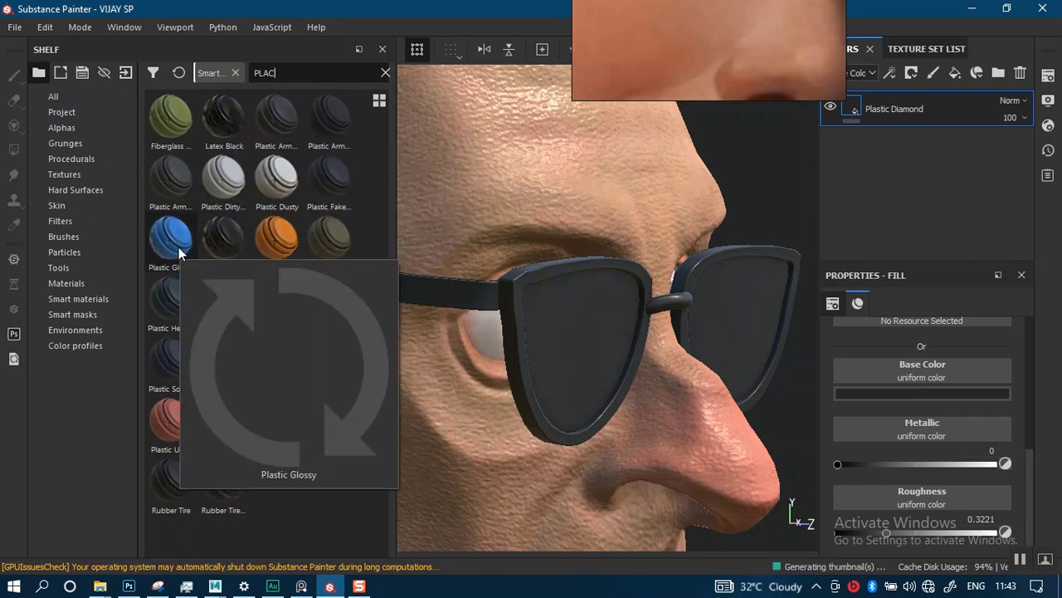
mouse_move(174, 289)
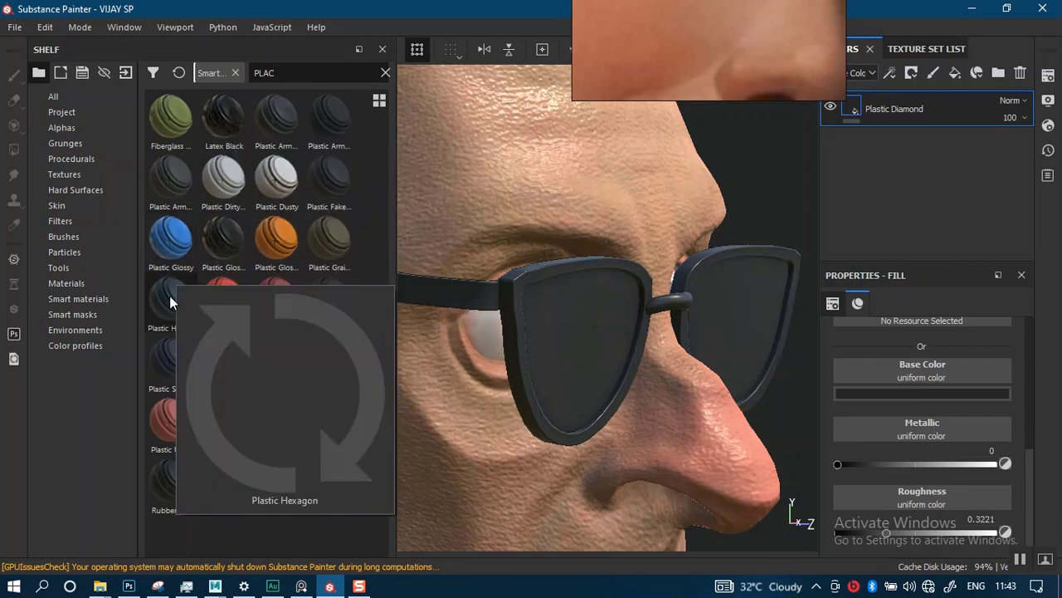
mouse_move(227, 132)
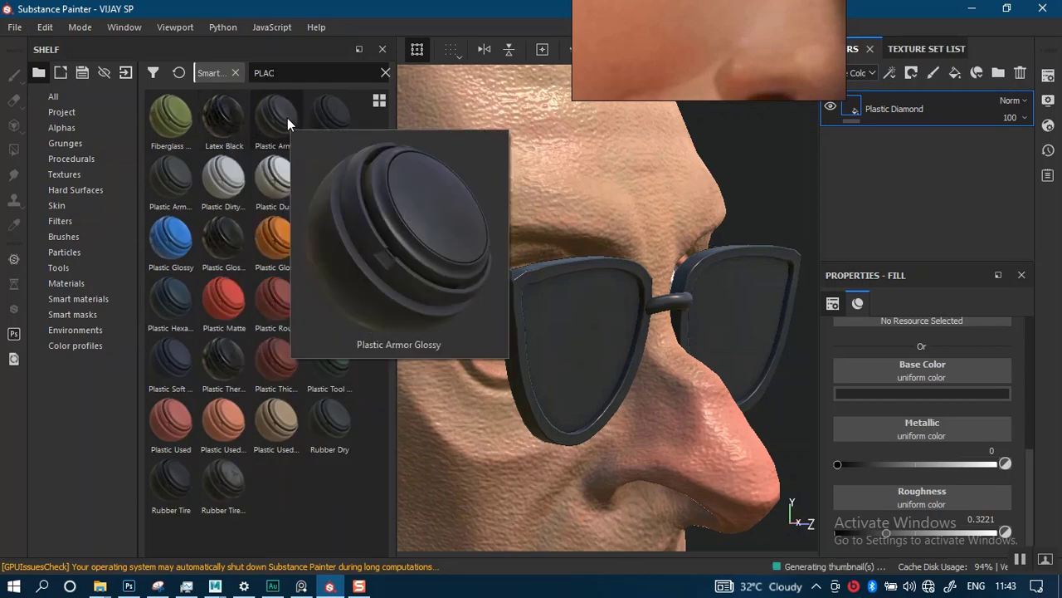
mouse_move(270, 249)
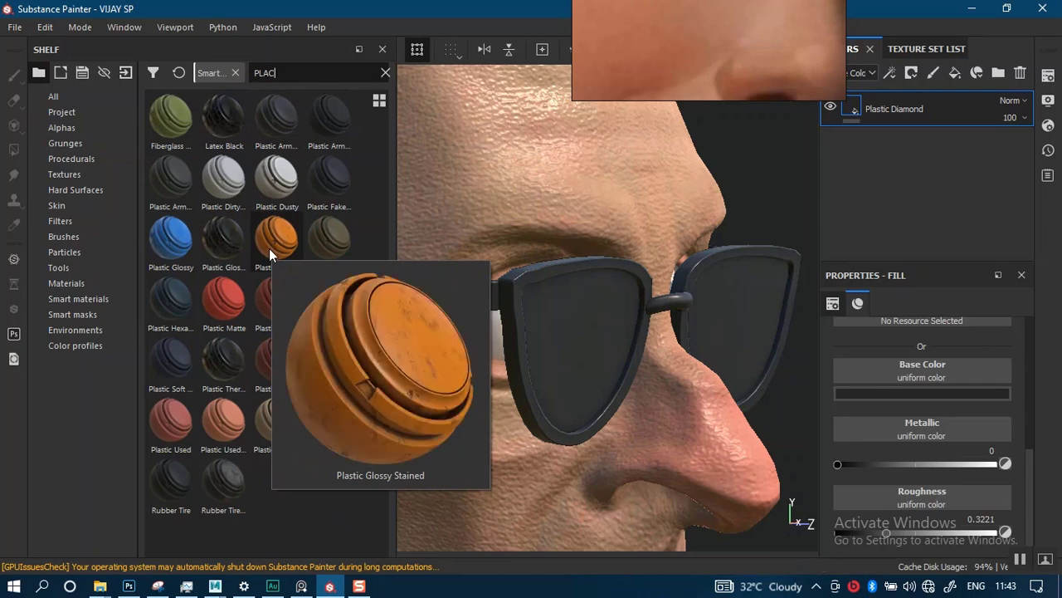
drag(270, 238, 764, 295)
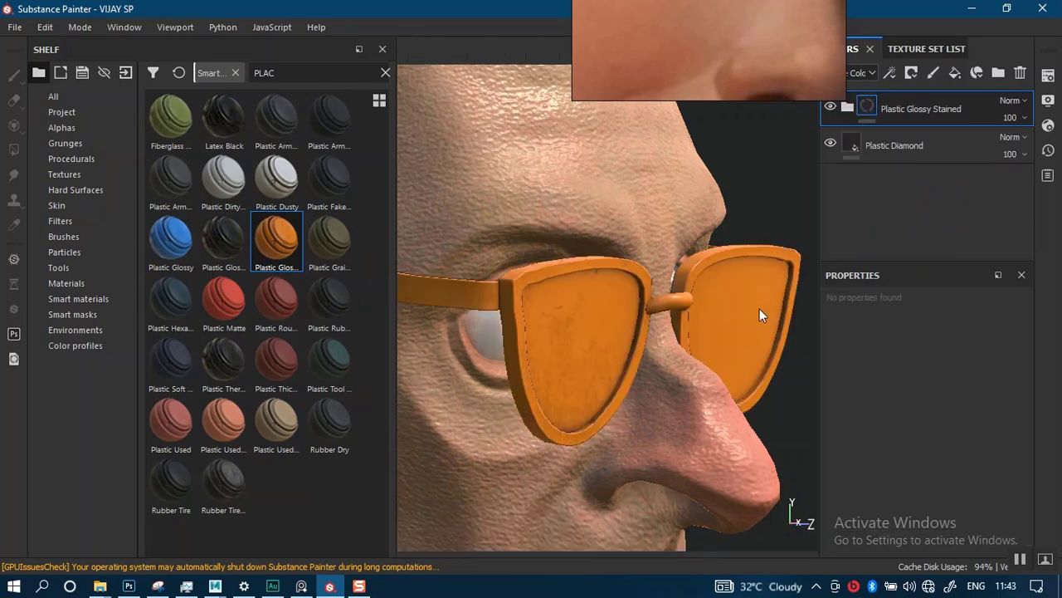
Hide the Plastic Diamond layer and set the smart material's Base layer color to near-black, RGB 0.006
click(885, 146)
click(830, 143)
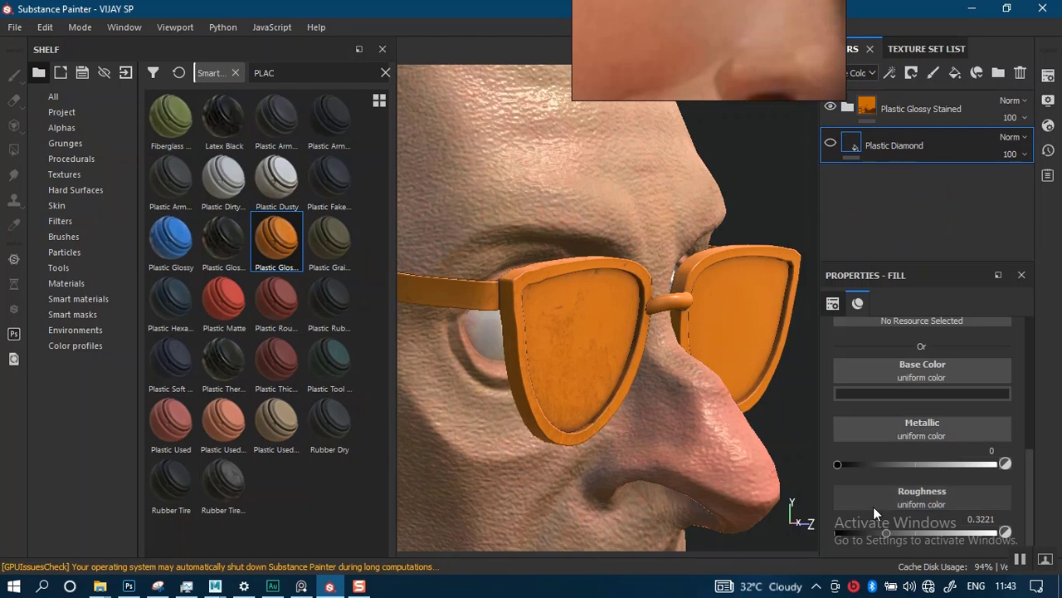
click(843, 106)
drag(1030, 187, 1028, 234)
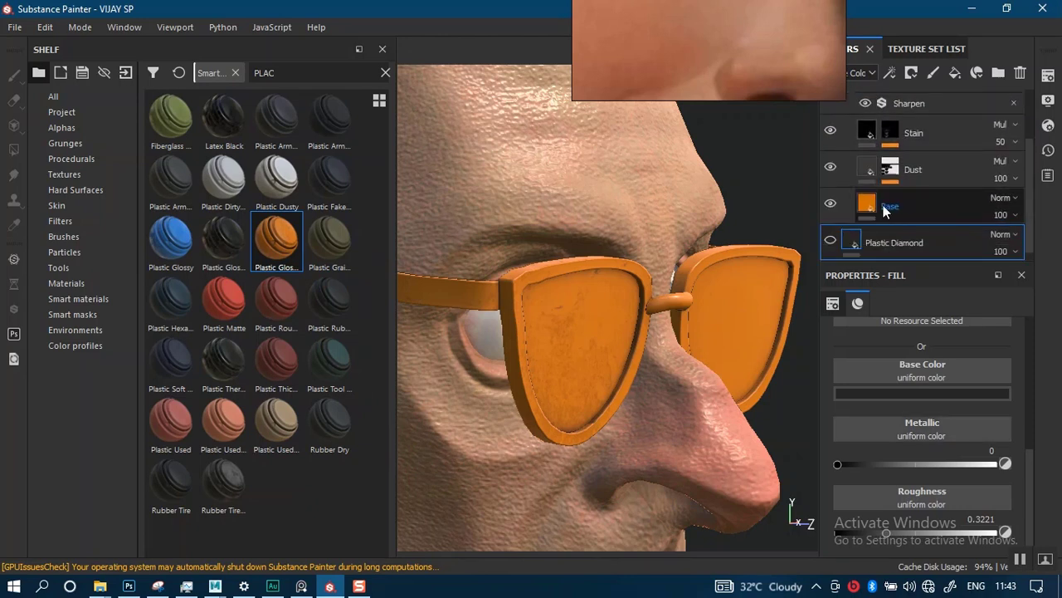
click(933, 394)
drag(857, 496, 853, 542)
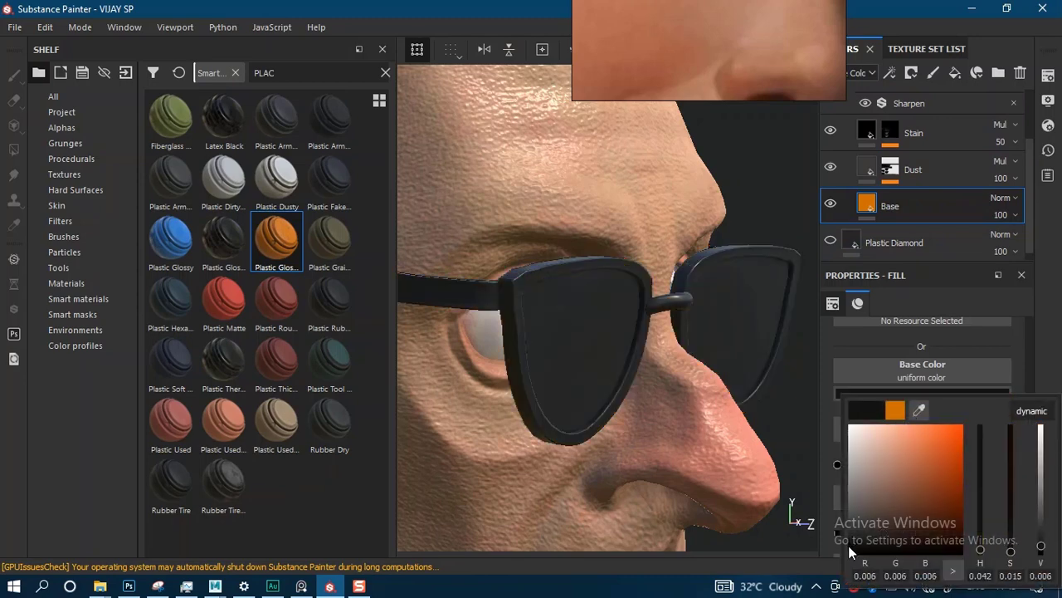
click(560, 382)
alt+drag(559, 382, 539, 341)
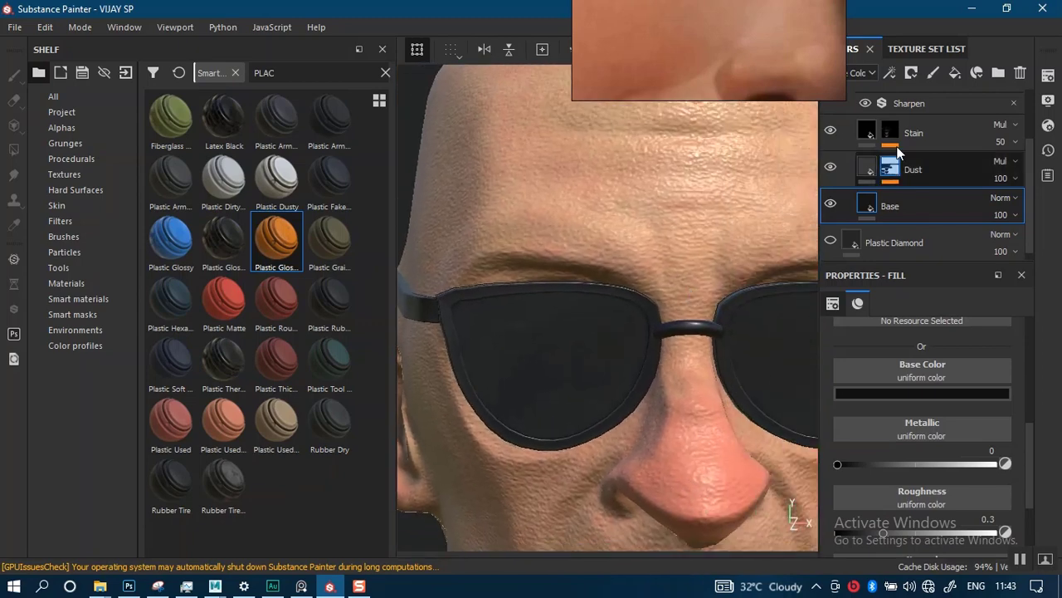
Check the main shader's settings and examine the dark glasses and lower face up close
click(1048, 125)
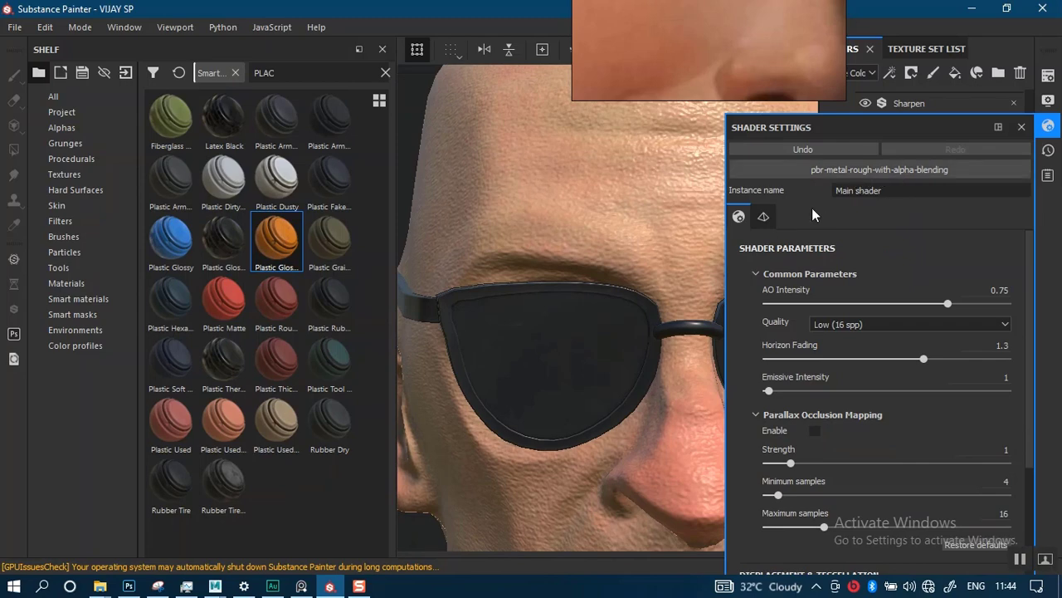
click(1021, 127)
alt+drag(655, 406, 649, 267)
alt+middle_drag(649, 268, 643, 199)
alt+right_drag(640, 249, 635, 183)
alt+middle_drag(650, 323, 605, 199)
alt+right_drag(643, 357, 673, 460)
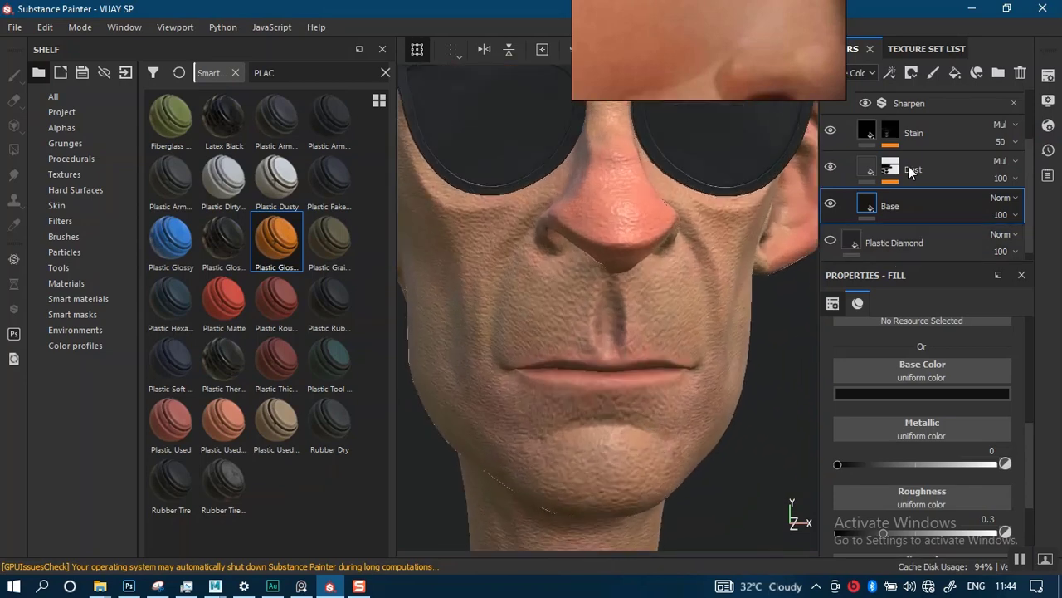
Look through the texture set list and check the main shader's settings
click(919, 52)
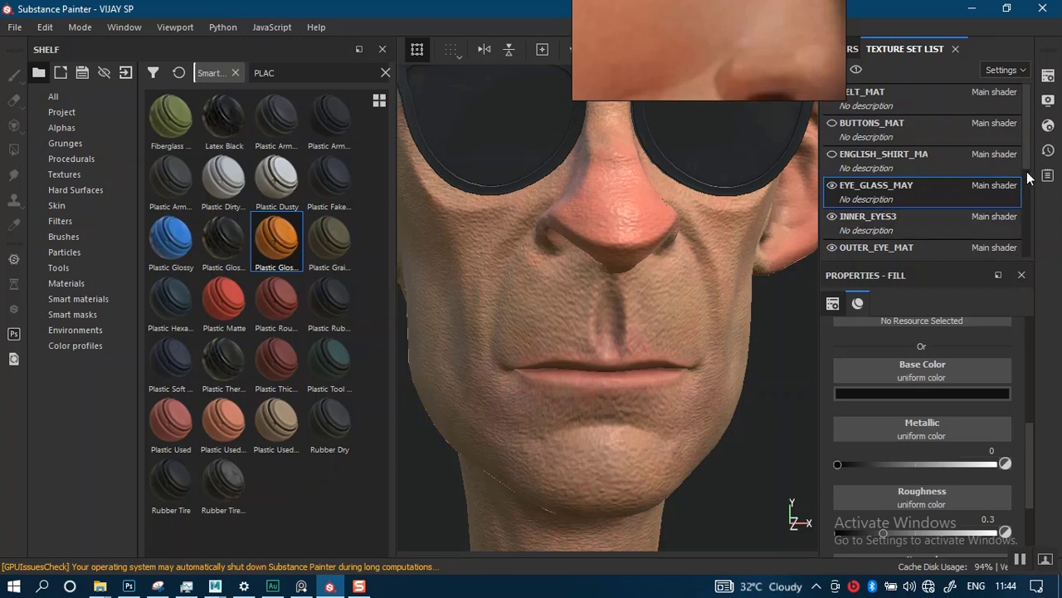
drag(1026, 171, 1027, 208)
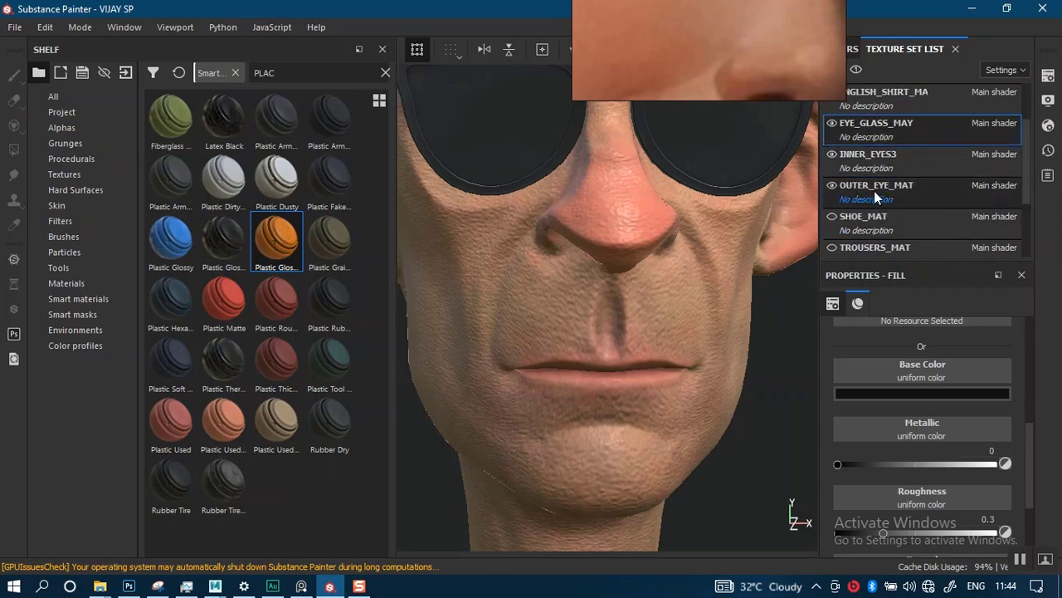
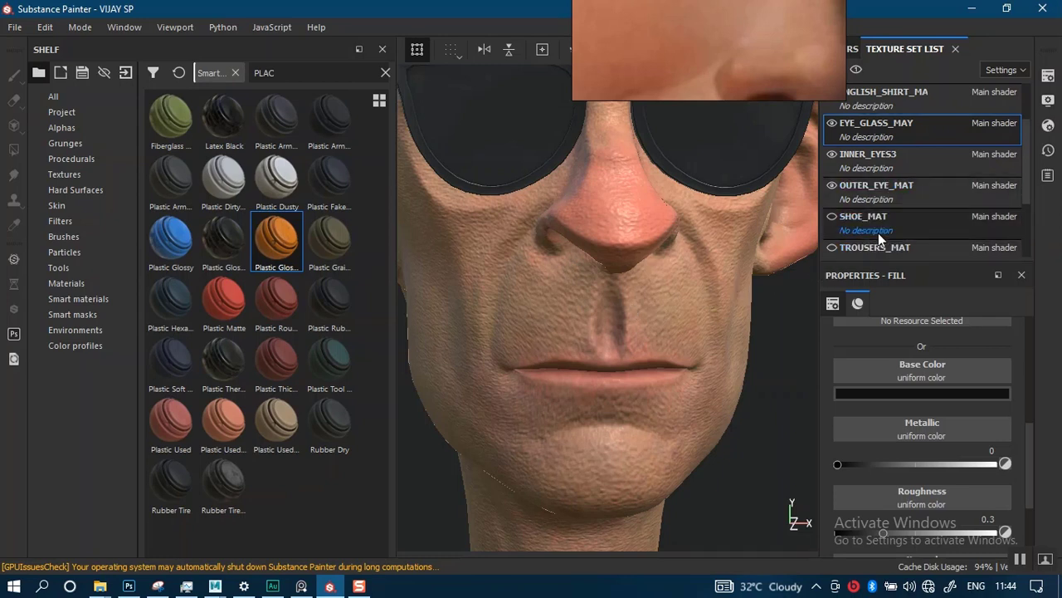
scroll(1026, 166, down, 2)
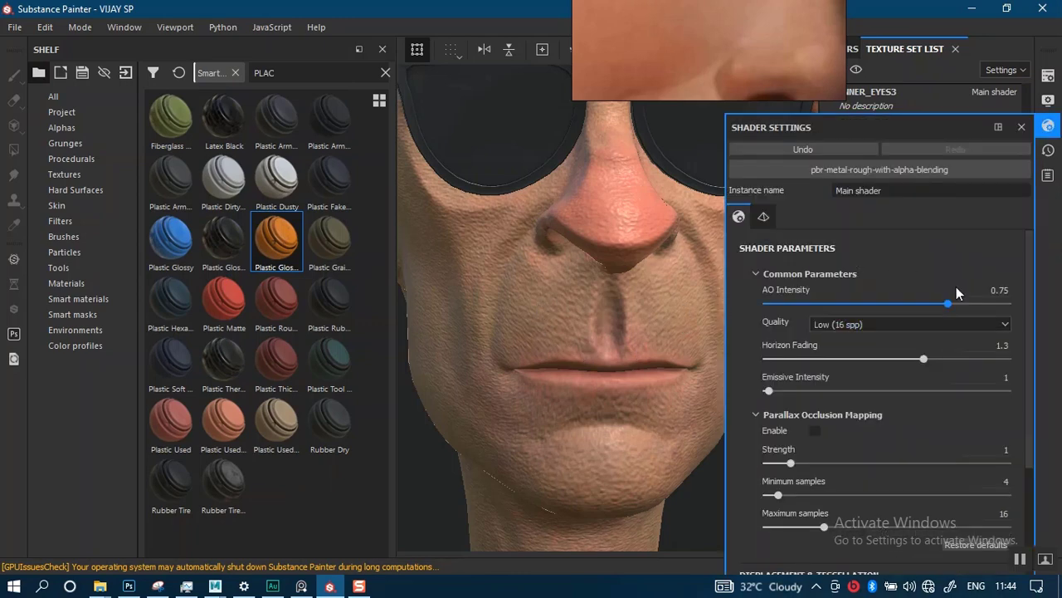
click(1022, 127)
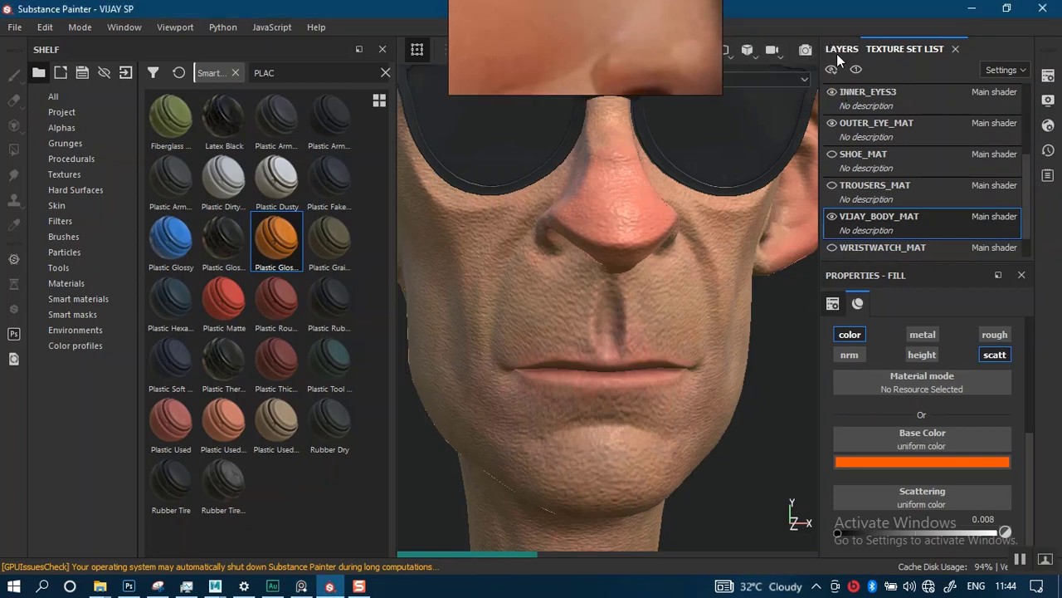
Inspect the skin layers of the VIJAY_BODY_MAT texture set and examine the face with its glasses
click(838, 50)
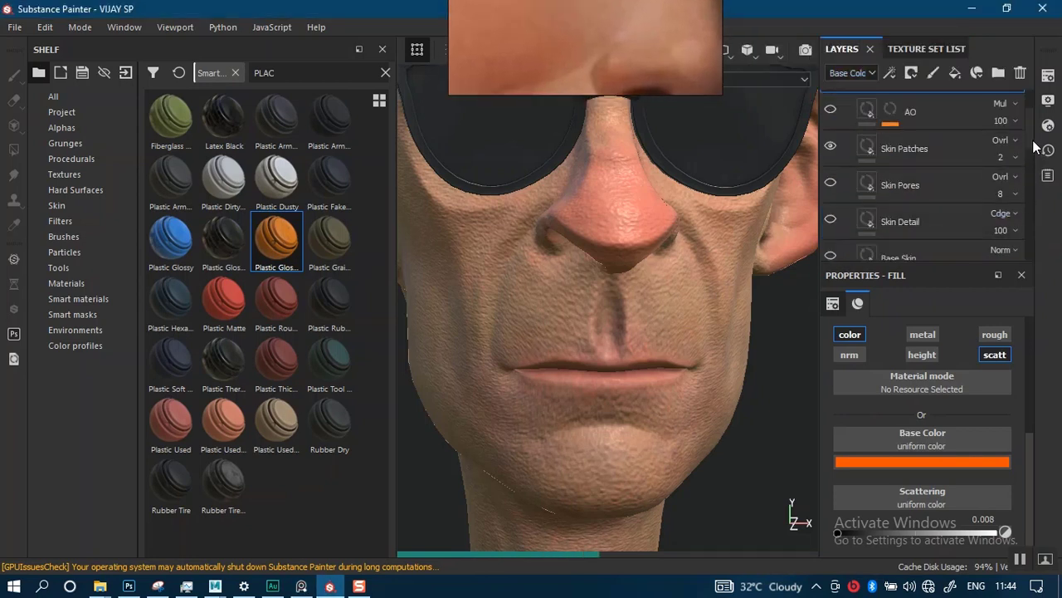
scroll(872, 145, up, 2)
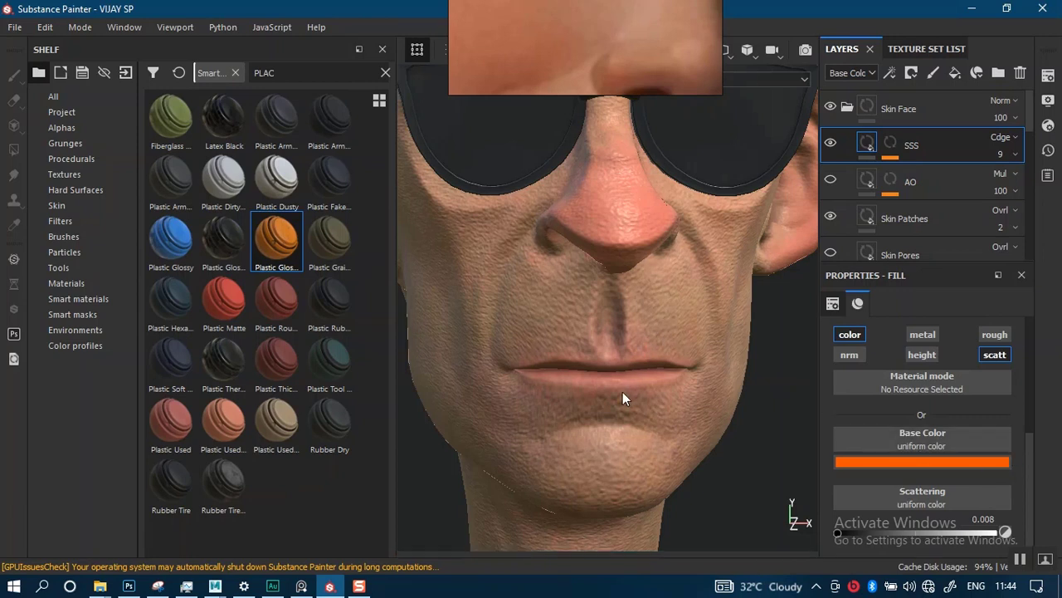
scroll(632, 341, down, 2)
alt+middle_drag(632, 342, 631, 365)
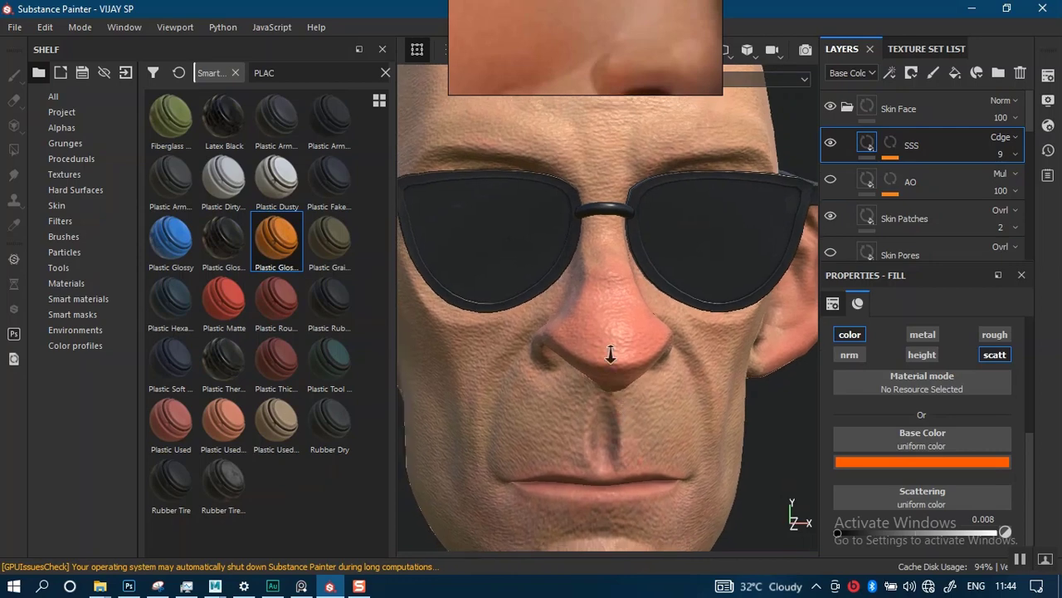
alt+drag(522, 378, 496, 379)
Select the OUTER_EYE_MAT texture set and rename its Fill layer 1 to GLASS
click(906, 50)
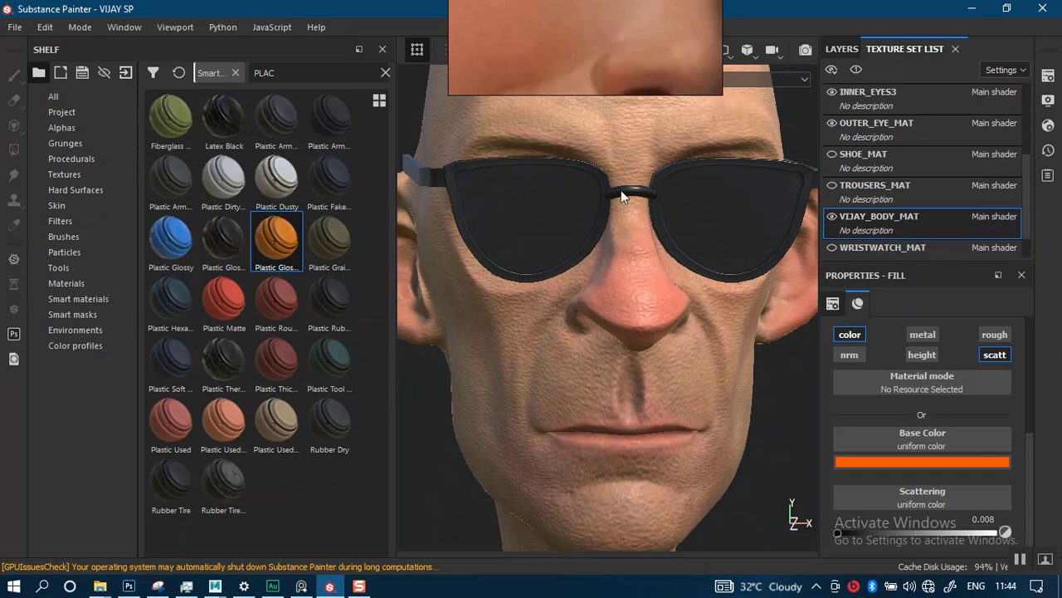
drag(625, 35, 336, 129)
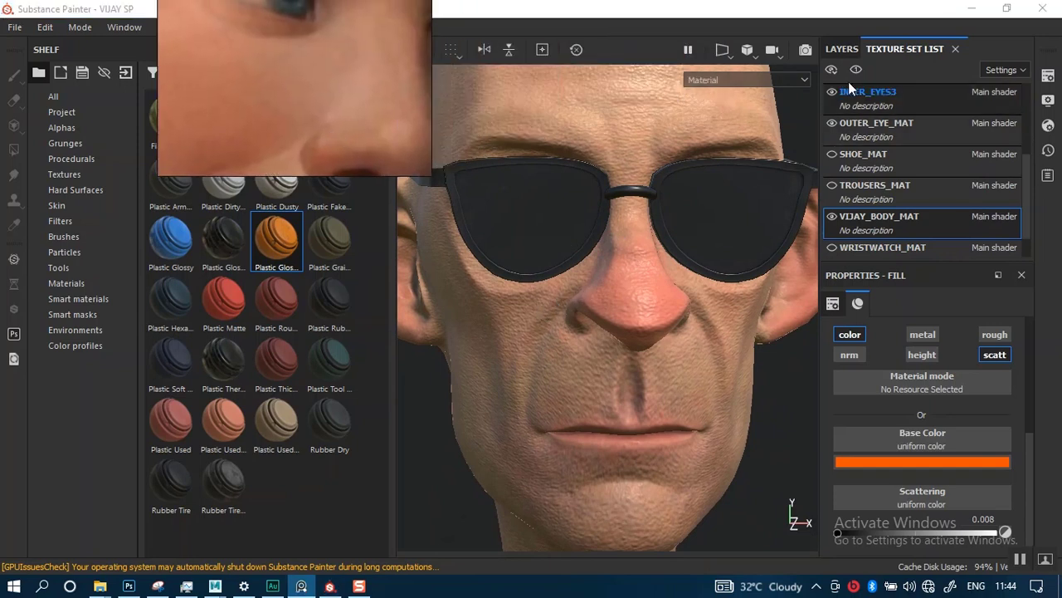
drag(1022, 182, 1017, 147)
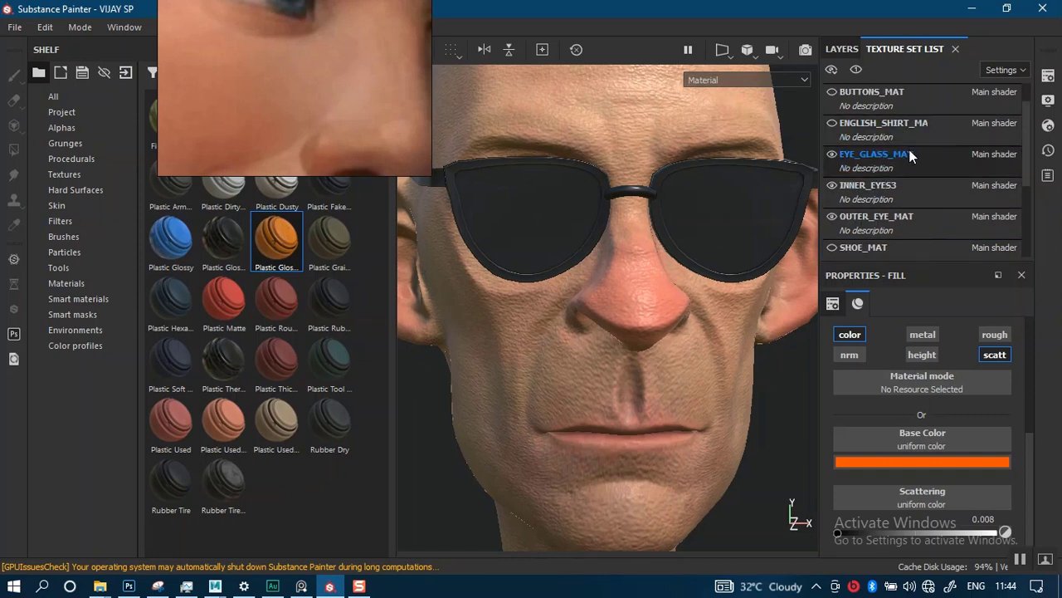
key(1)
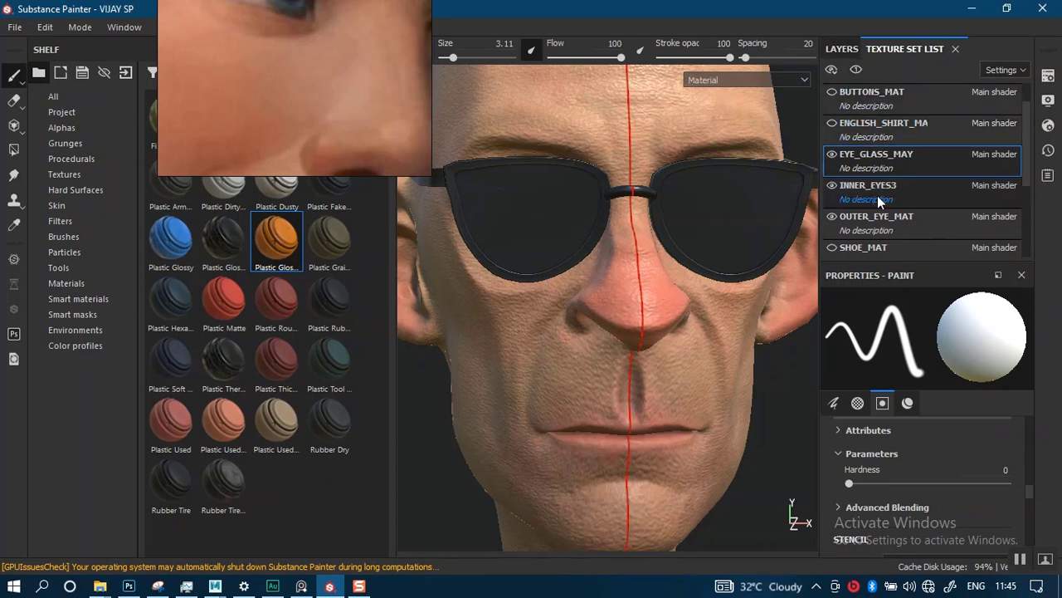
click(903, 217)
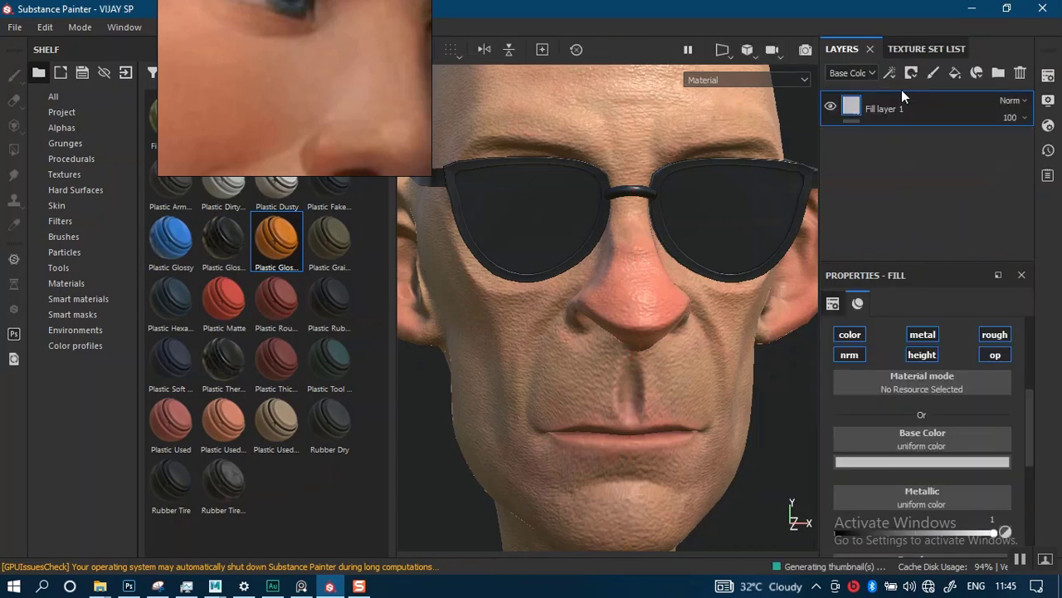
double_click(880, 109)
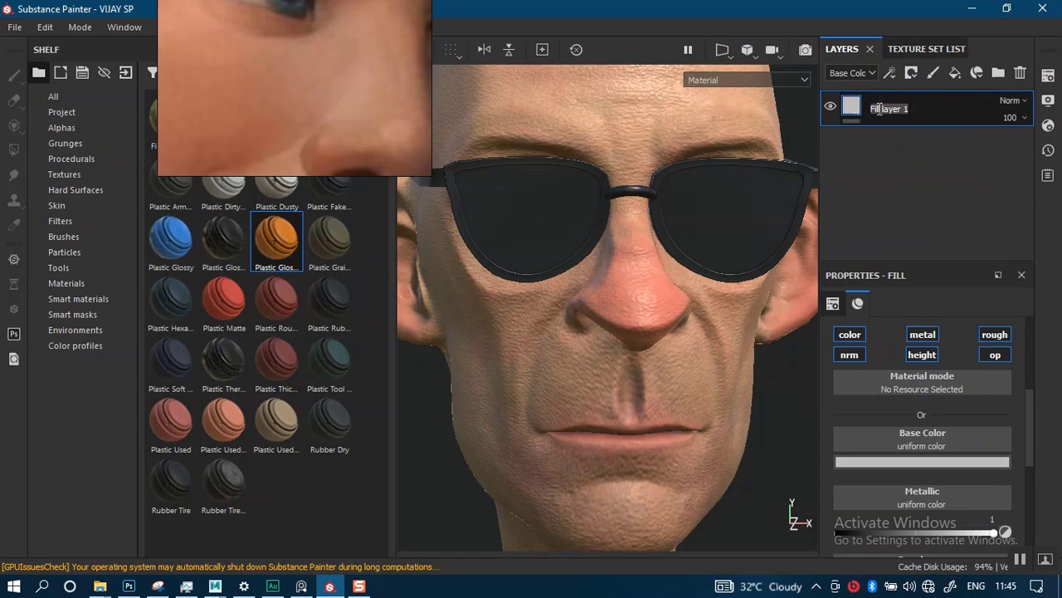
text(GLASS)
key(Return)
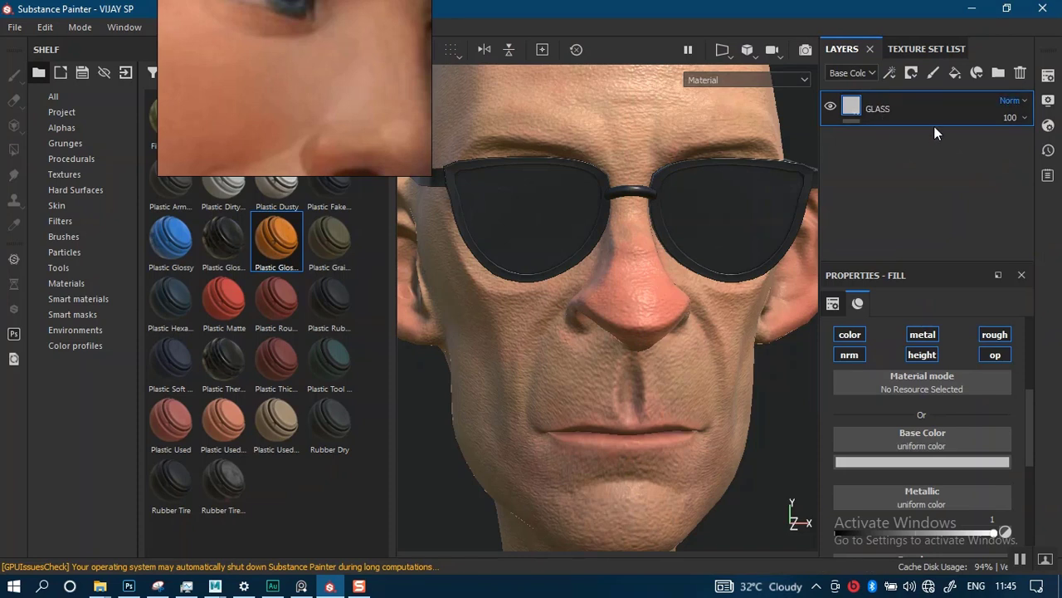
Copy the GLASS layer into the EYE_GLASS_MAY texture set and place it above the Plastic Glossy Stained folder
click(916, 49)
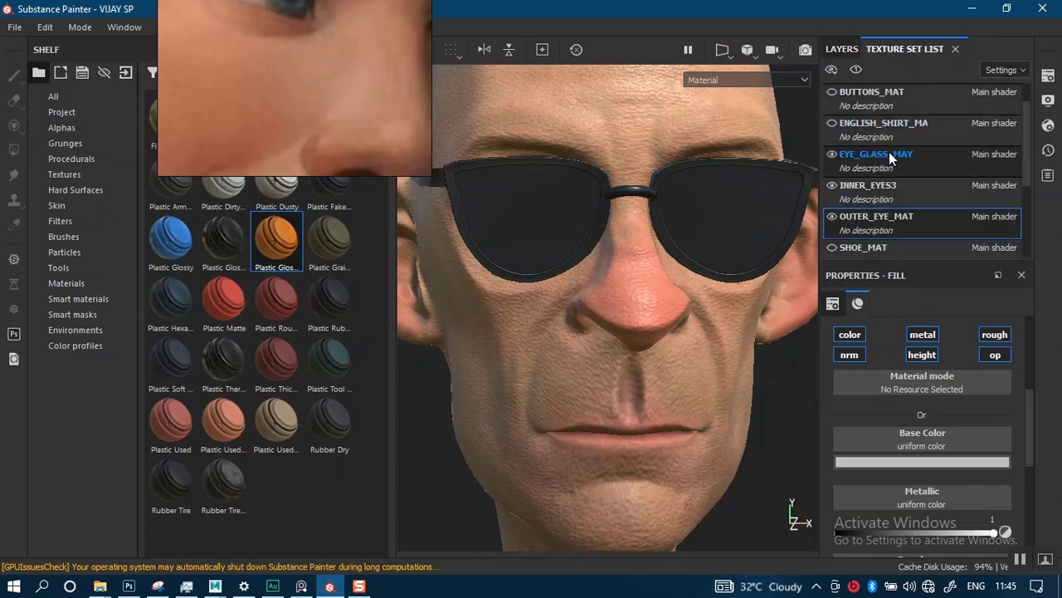
click(840, 49)
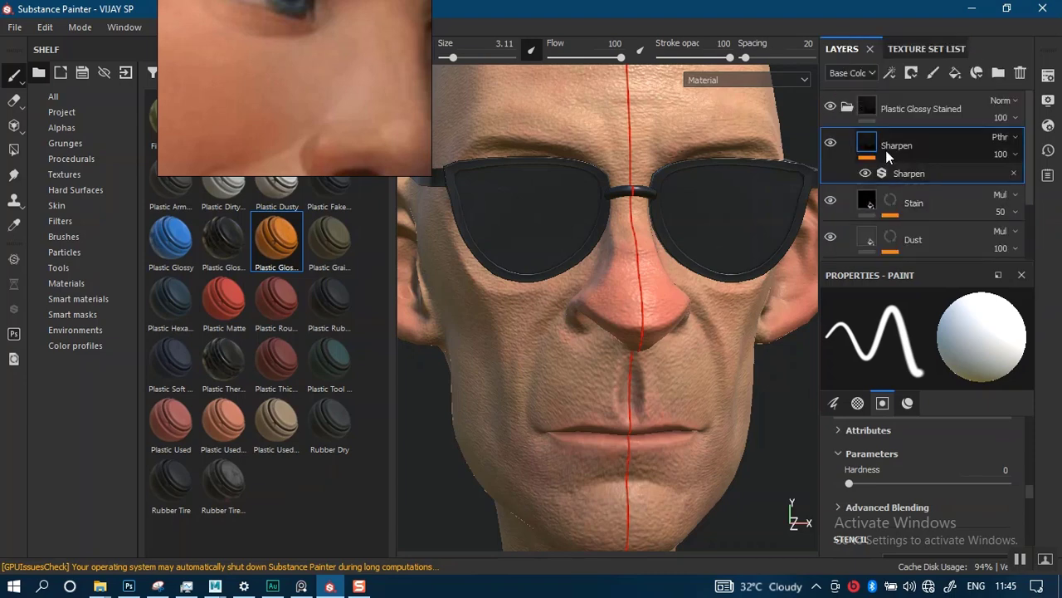
click(868, 112)
click(847, 107)
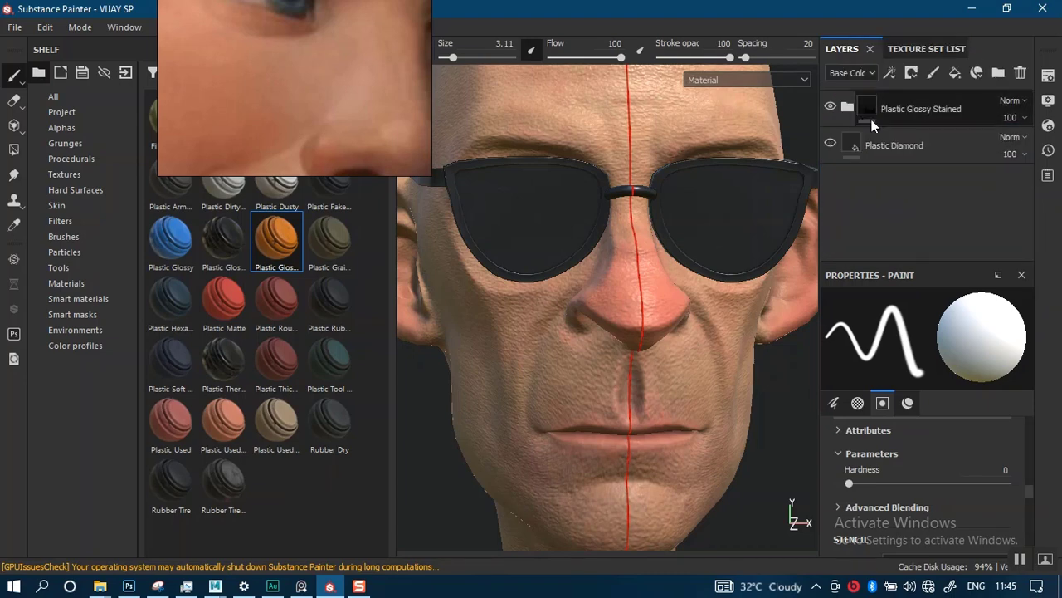
click(916, 152)
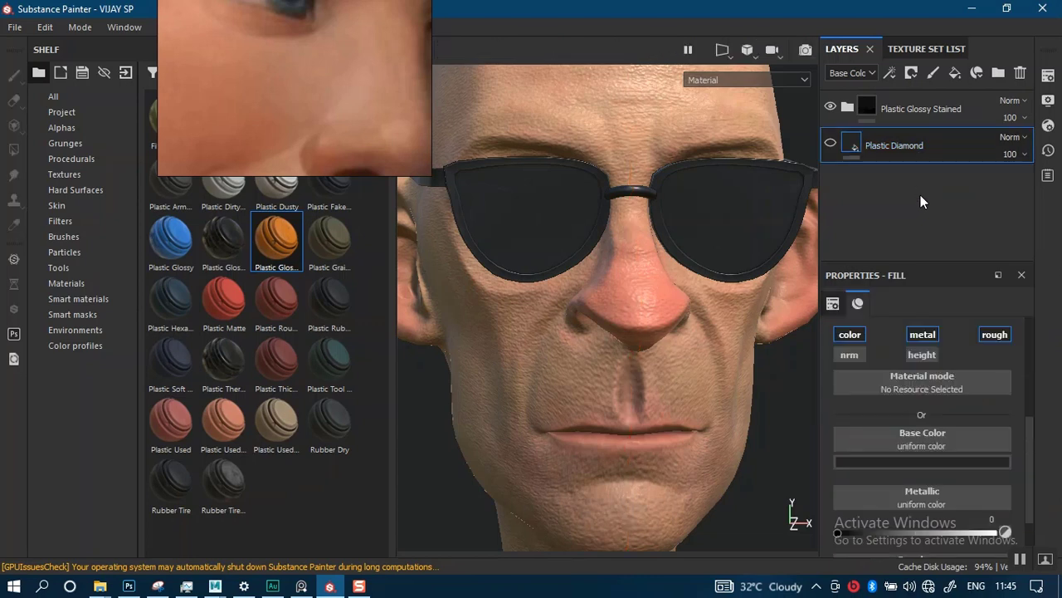
key(ctrl+v)
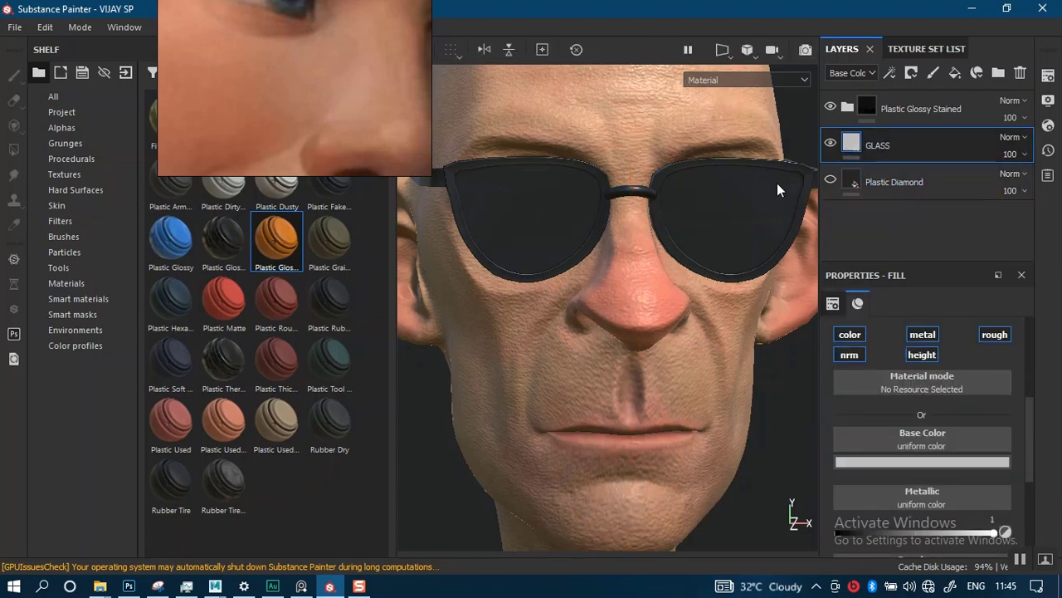
drag(864, 146, 885, 96)
Add an Opacity channel to the glasses' texture set
scroll(664, 249, up, 2)
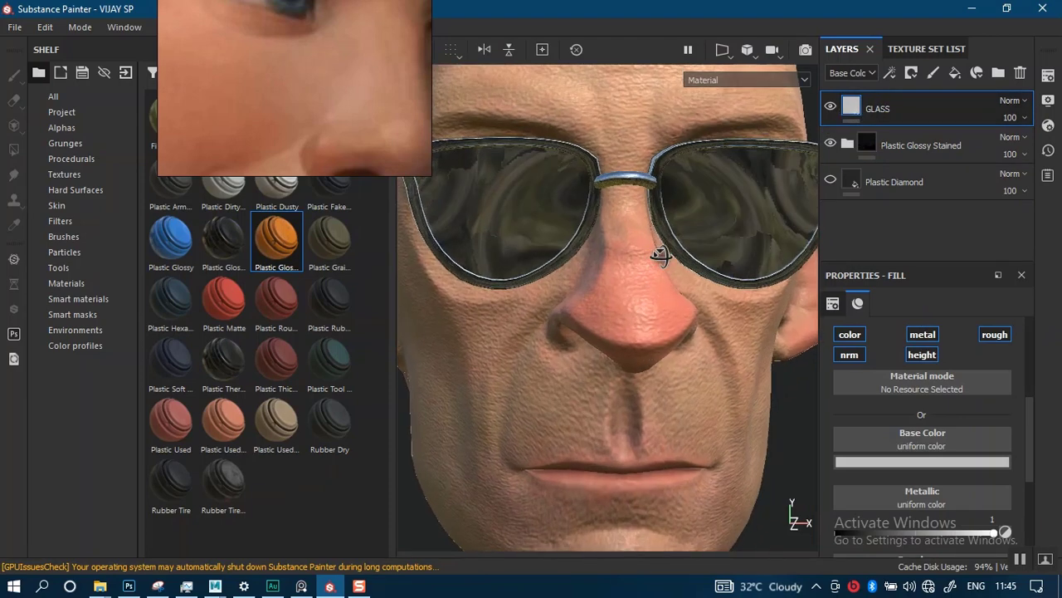
alt+drag(659, 255, 675, 254)
click(1048, 77)
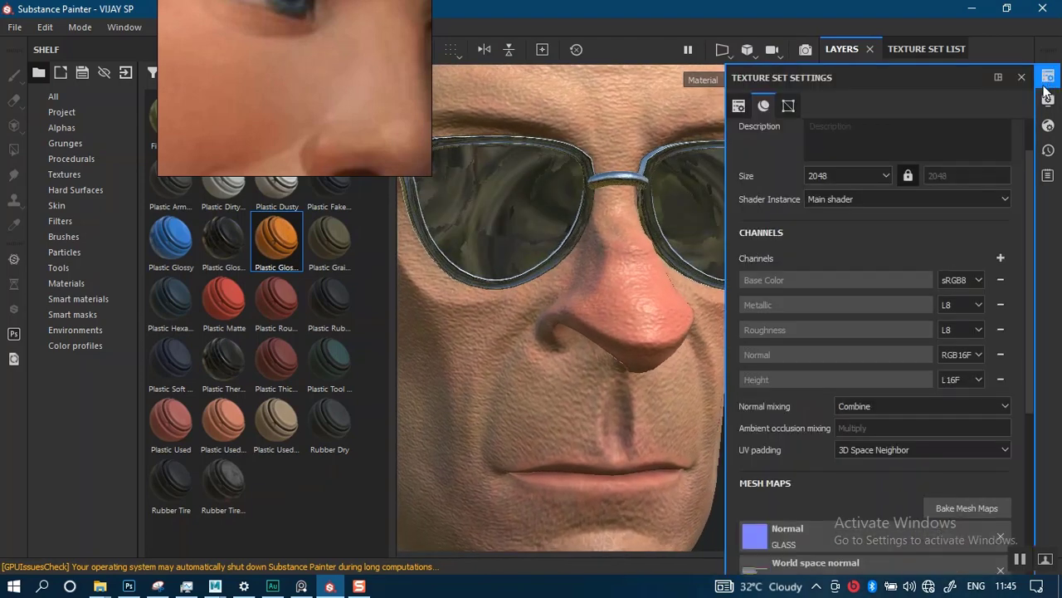
click(1001, 258)
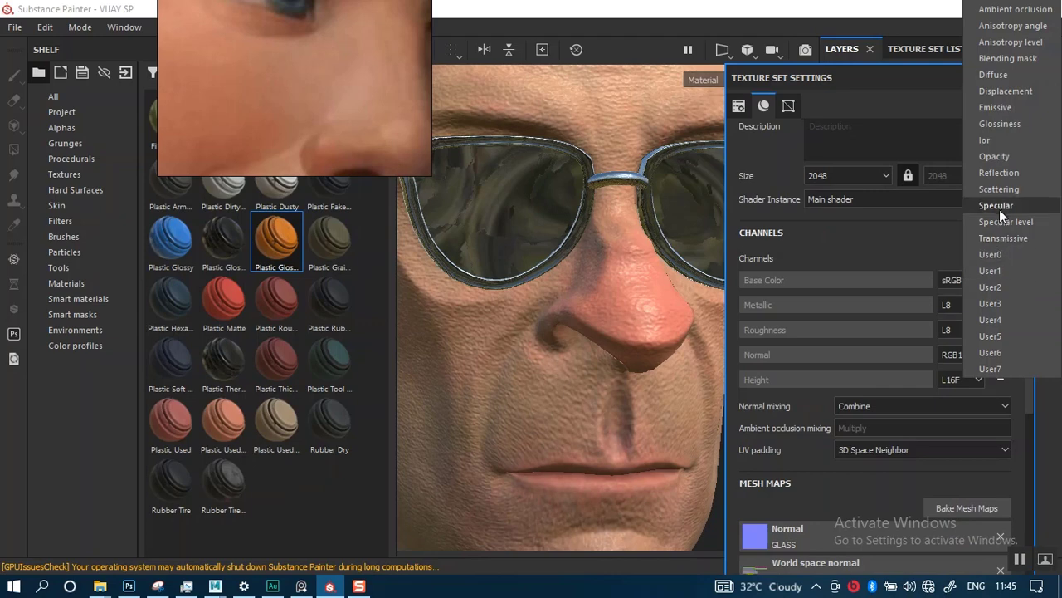
click(996, 158)
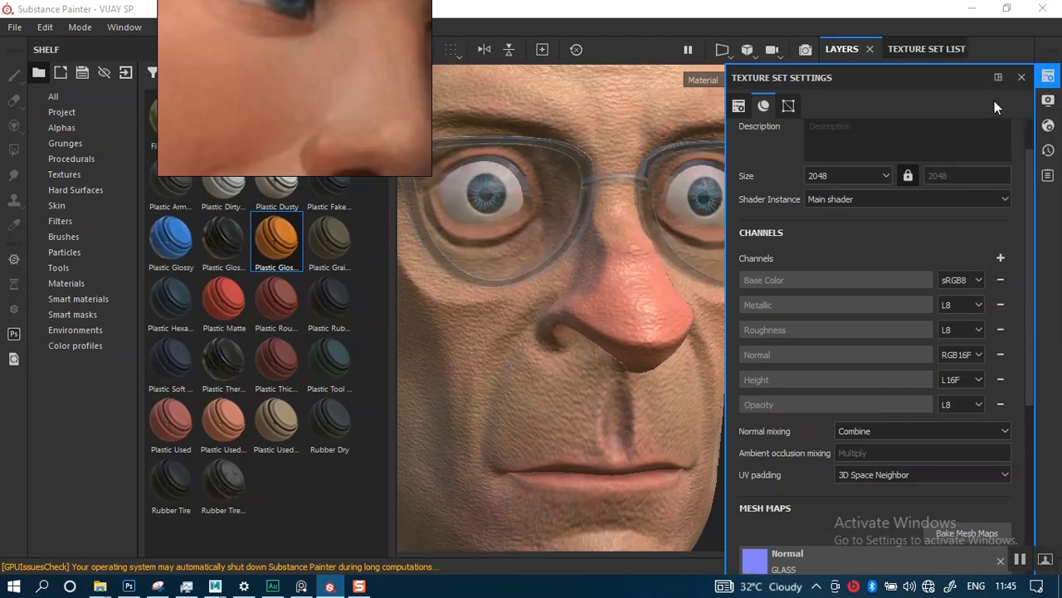
click(1022, 77)
Add a black mask to the GLASS layer and fill the lenses white in it using Polygon Fill's mesh mode
right_click(851, 113)
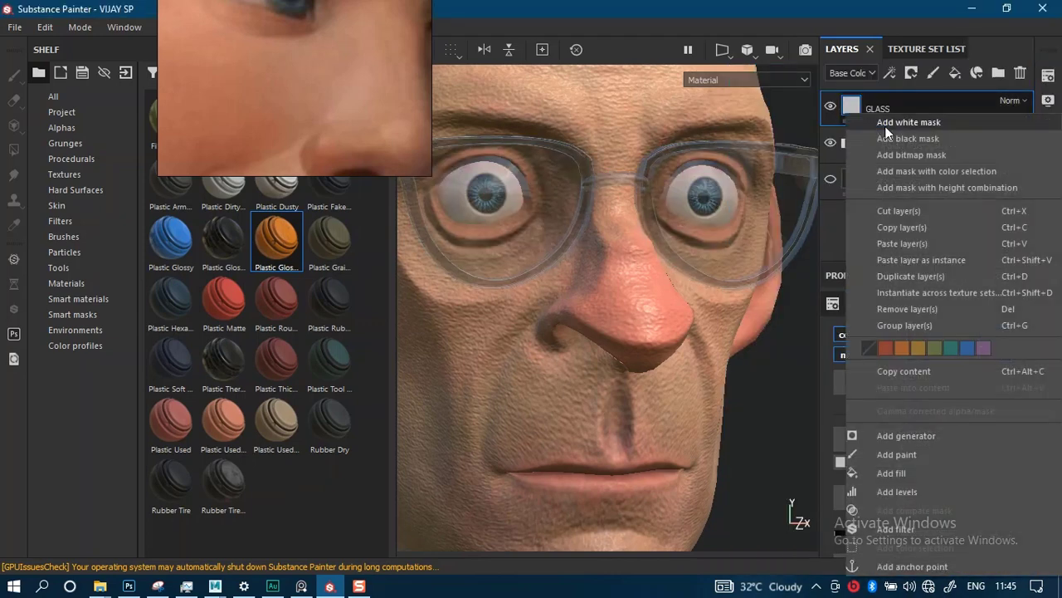
click(836, 170)
click(13, 150)
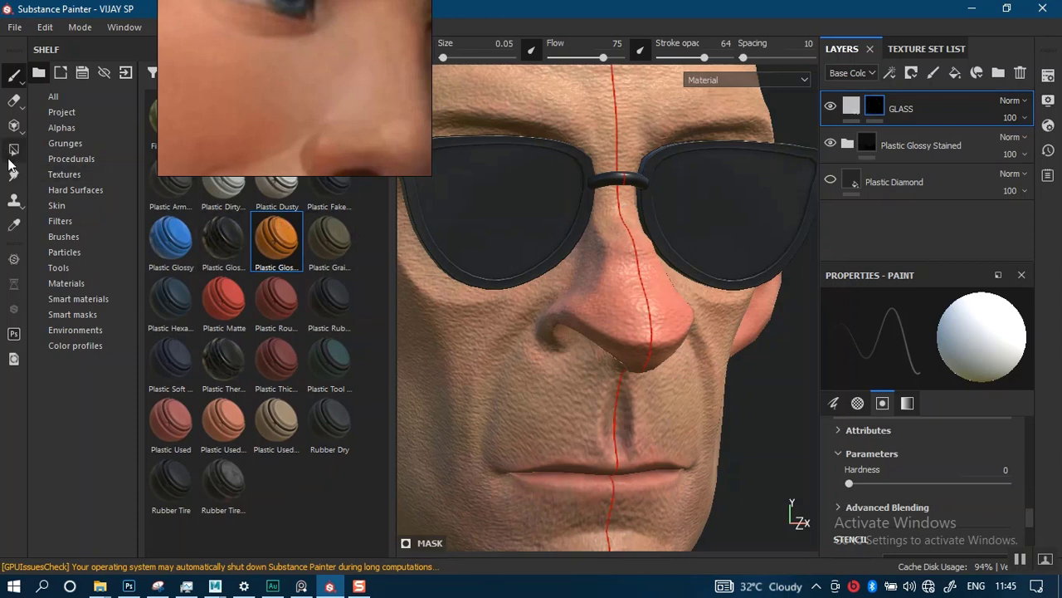
alt+right_drag(493, 244, 749, 498)
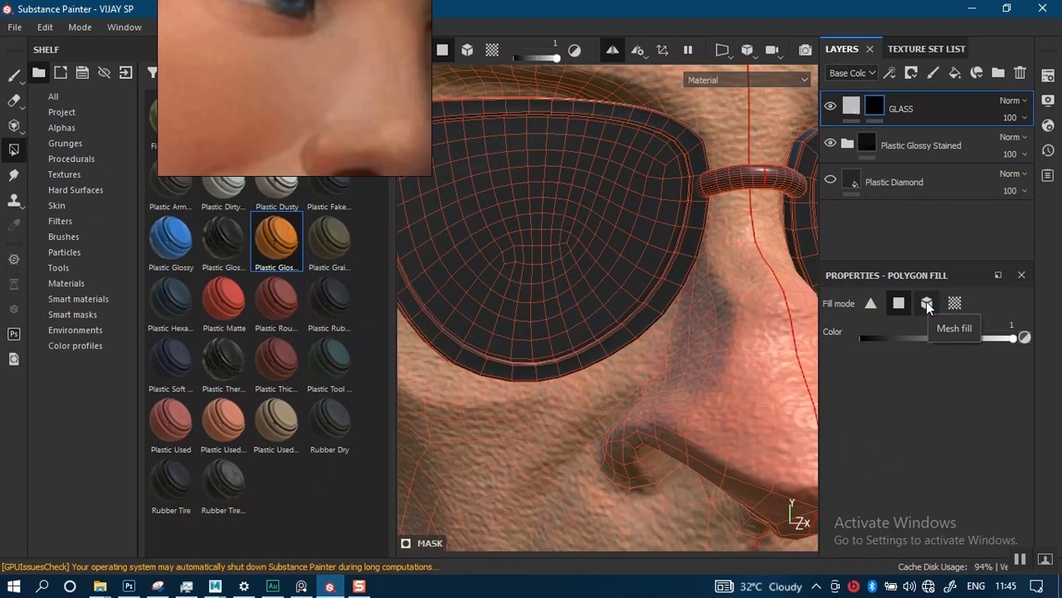
click(927, 303)
alt+middle_drag(616, 289, 635, 373)
scroll(636, 373, up, 5)
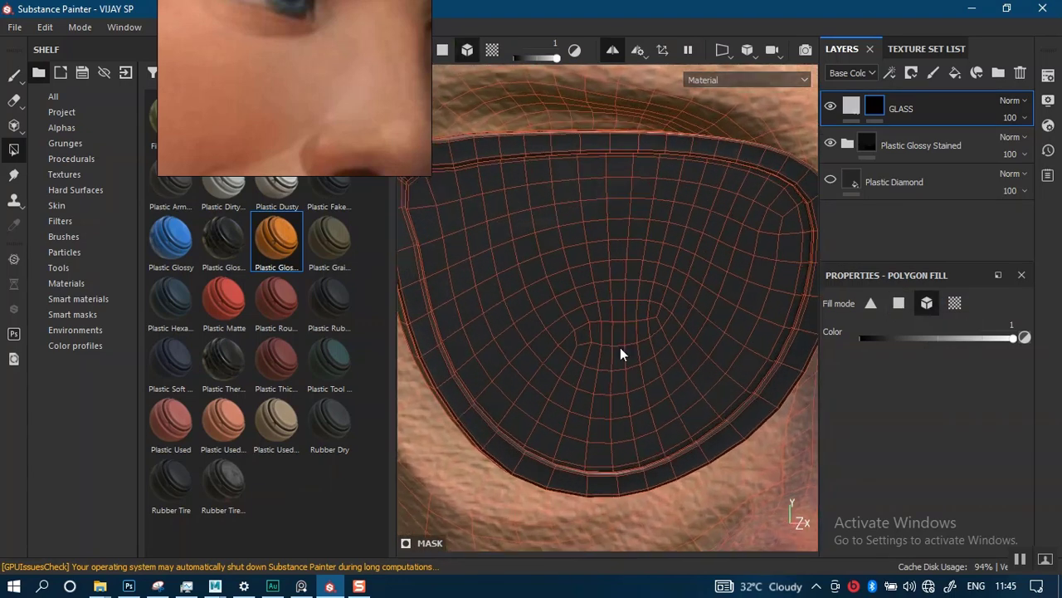
alt+drag(622, 351, 591, 297)
click(585, 278)
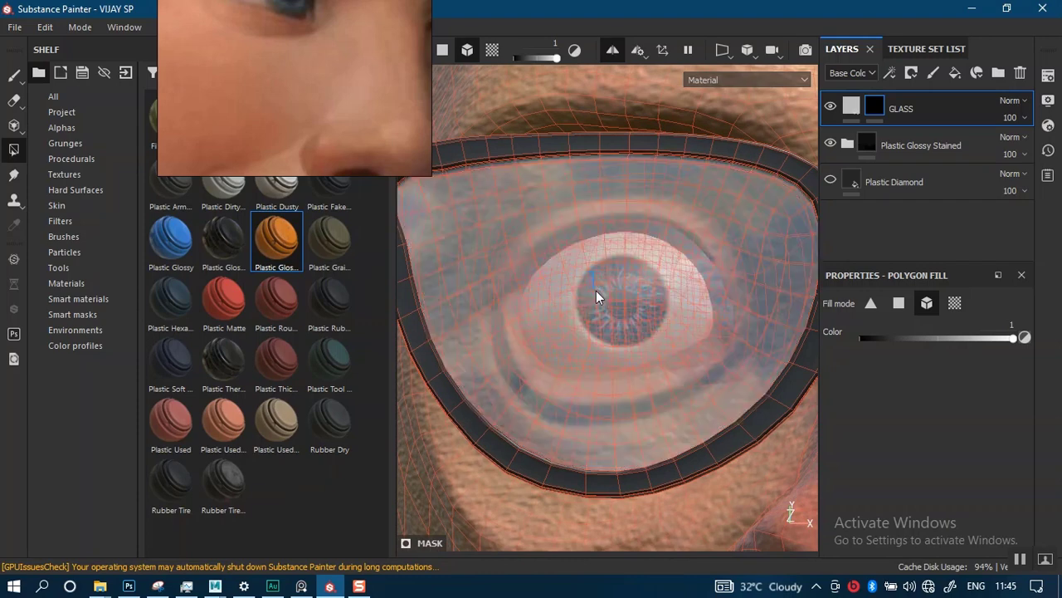
scroll(653, 340, down, 5)
key(f)
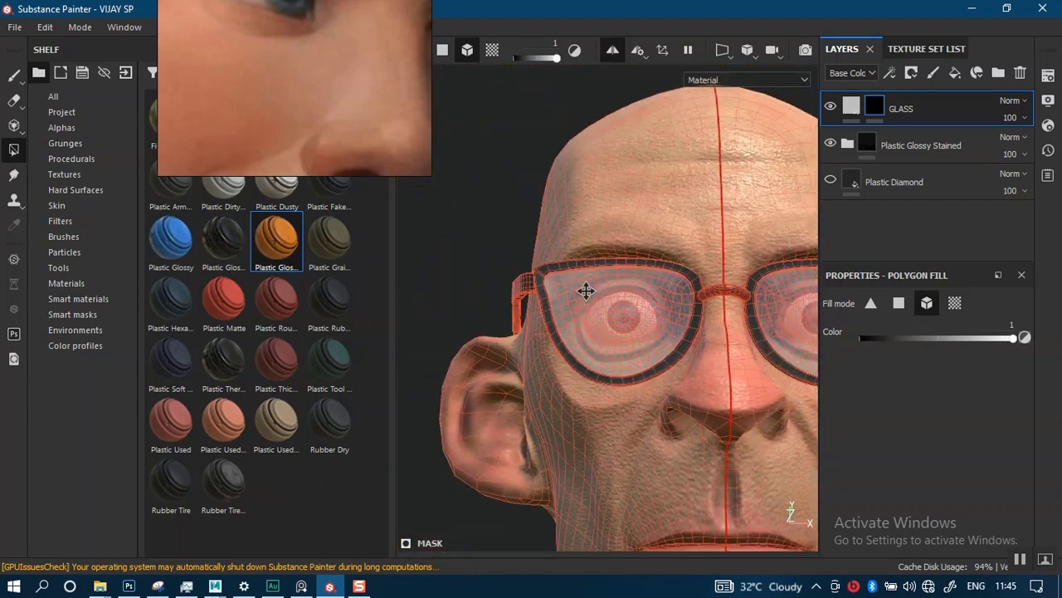
click(14, 74)
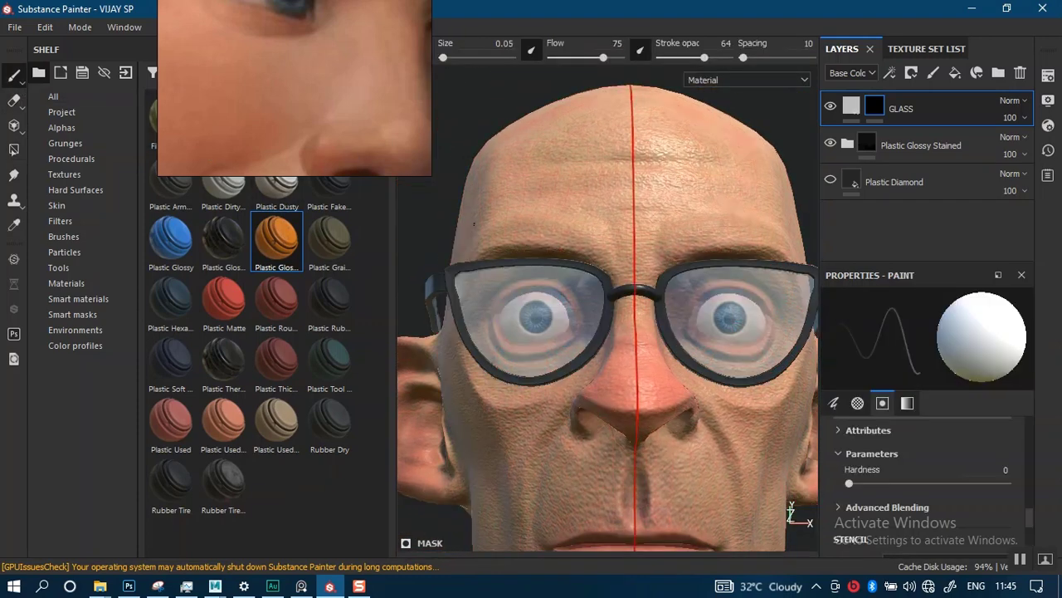
Set the Opacity of the GLASS layer's fill to about 0.28
scroll(646, 340, down, 5)
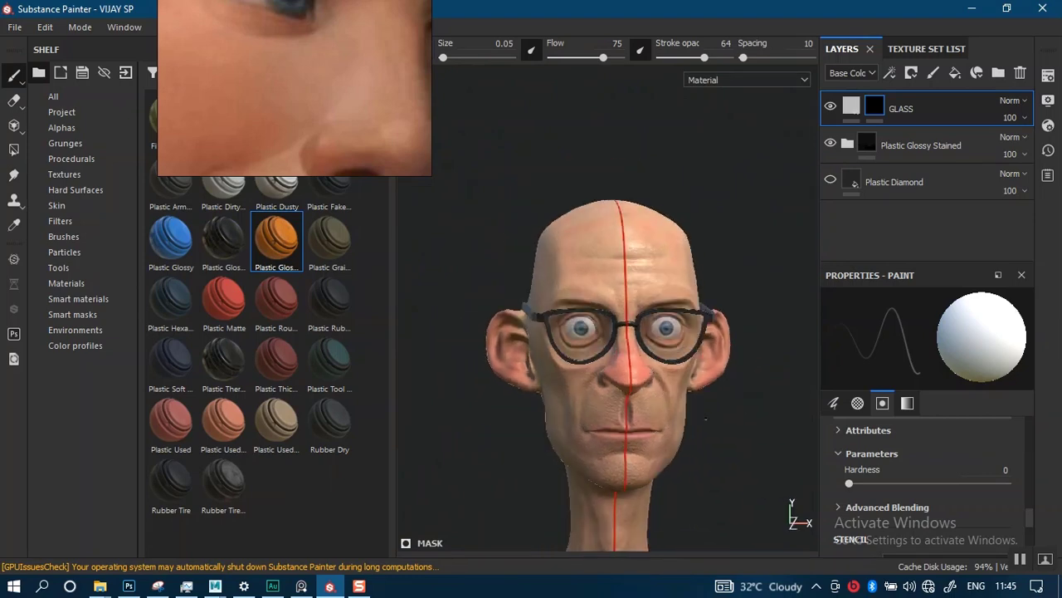
alt+drag(664, 301, 635, 357)
scroll(635, 357, up, 2)
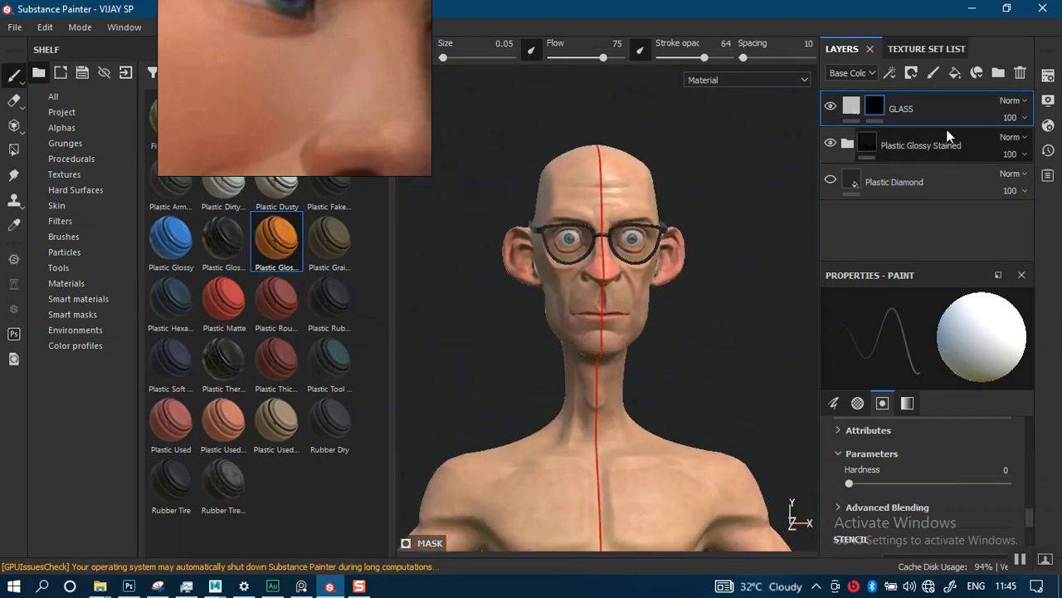
click(850, 105)
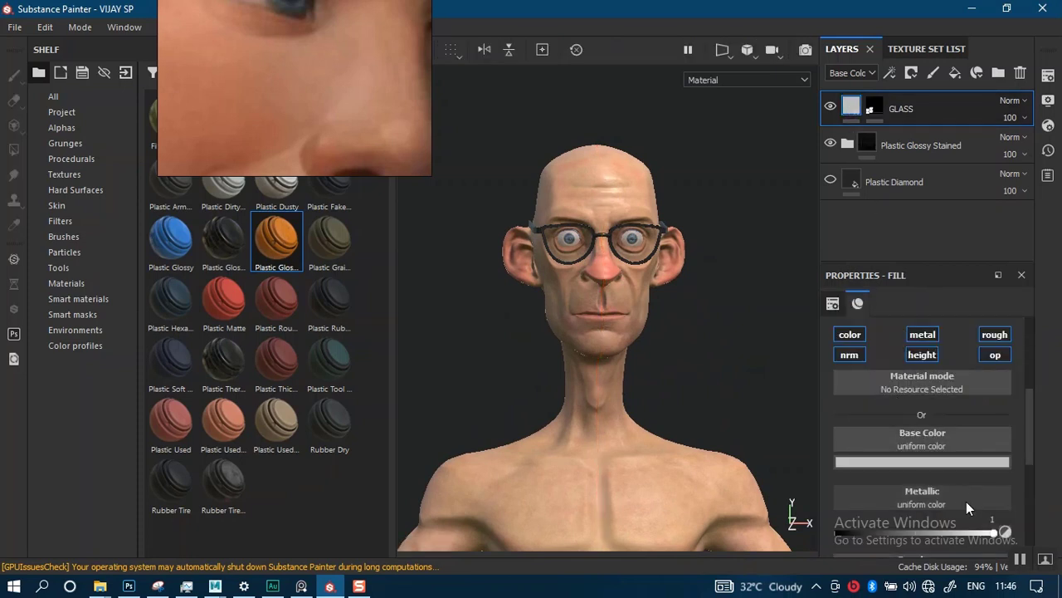
scroll(1020, 531, down, 5)
scroll(1025, 537, down, 1)
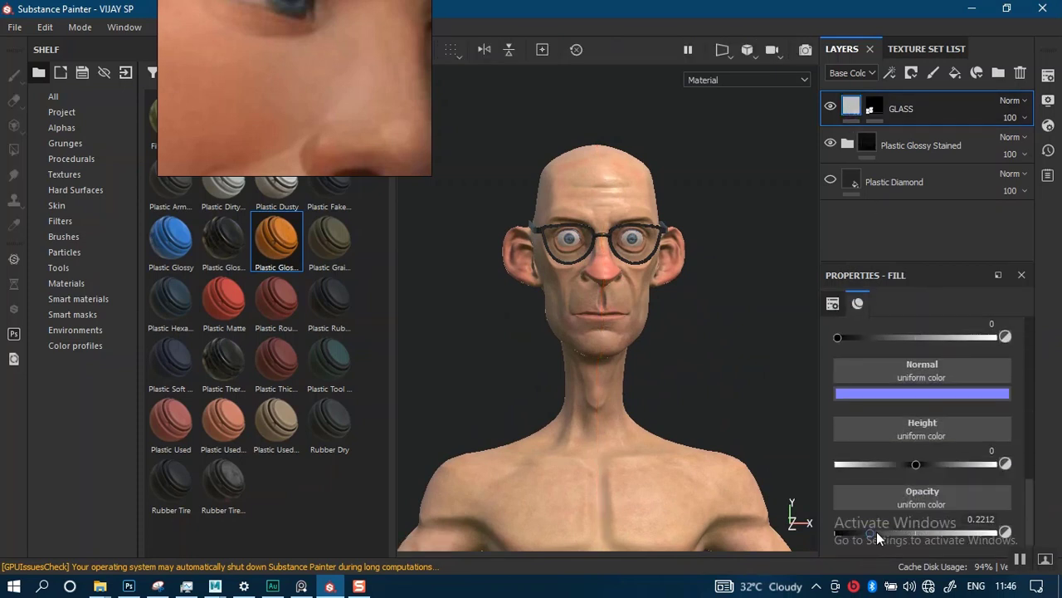
mouse_move(877, 531)
mouse_down()
mouse_move(908, 534)
mouse_move(833, 535)
mouse_move(881, 539)
mouse_up()
Examine the textured head, glasses and upper body from the front and the side, both close up and from a distance
scroll(696, 412, down, 5)
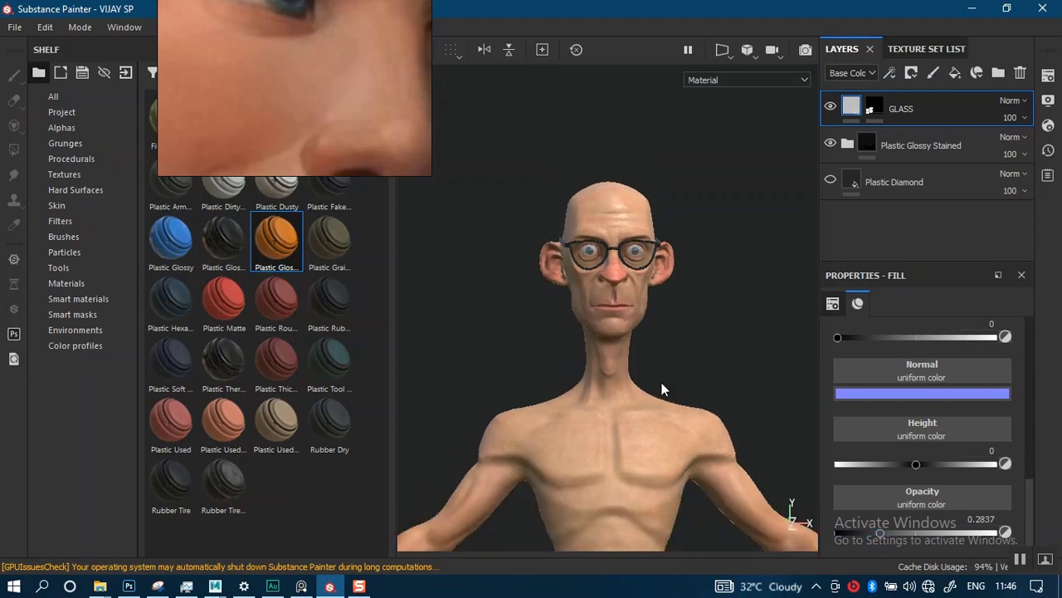
scroll(657, 214, up, 3)
alt+drag(581, 296, 593, 342)
scroll(593, 342, up, 4)
alt+middle_drag(593, 342, 632, 220)
scroll(633, 221, up, 3)
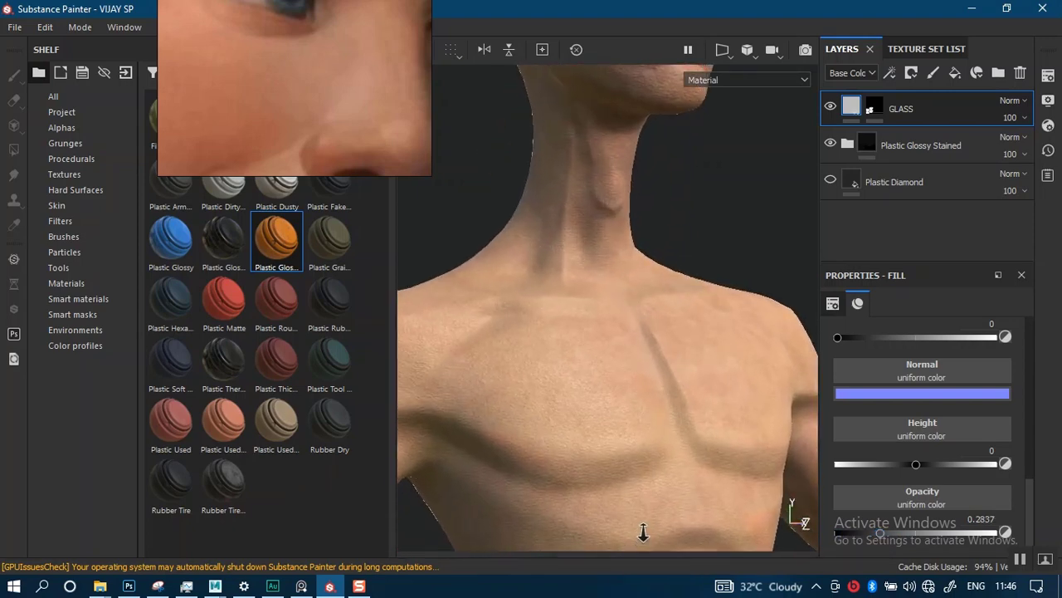
scroll(618, 274, down, 4)
alt+drag(614, 291, 629, 384)
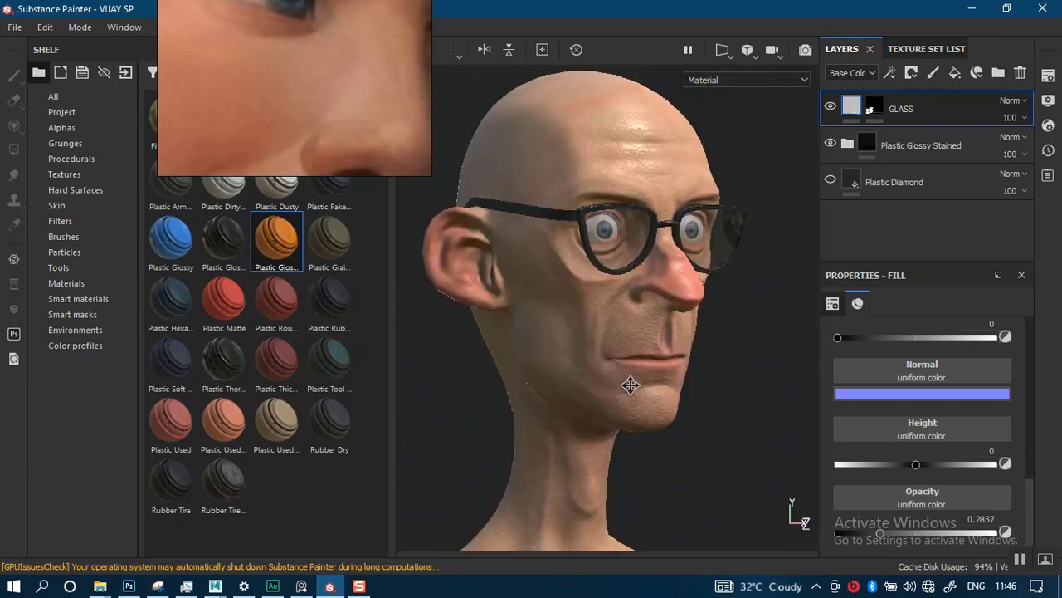
scroll(612, 337, up, 2)
alt+drag(628, 343, 657, 294)
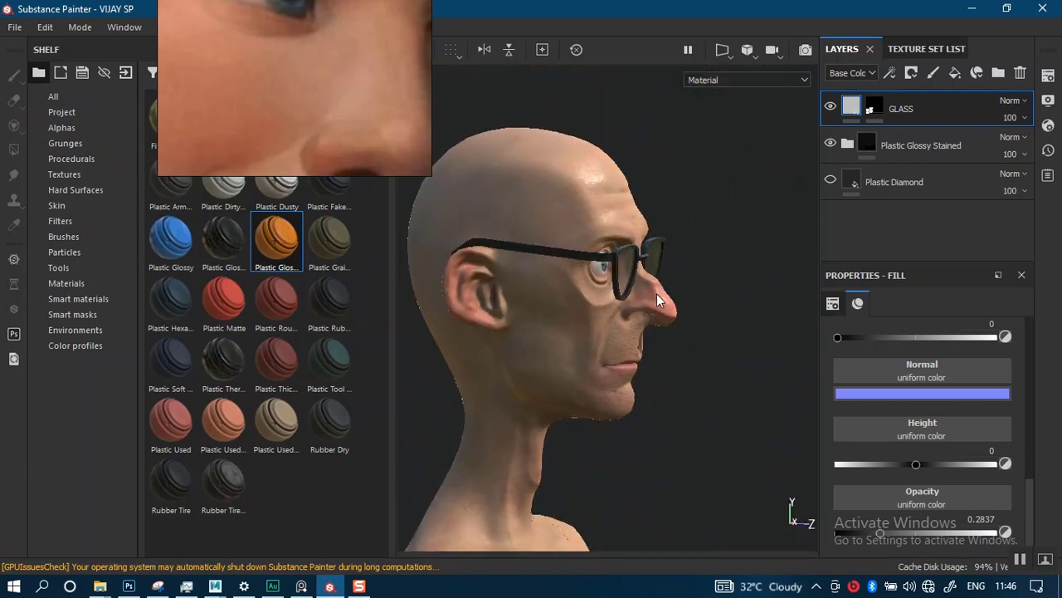
alt+right_drag(656, 294, 624, 422)
alt+drag(623, 422, 608, 348)
alt+right_drag(609, 348, 650, 95)
alt+middle_drag(650, 94, 645, 324)
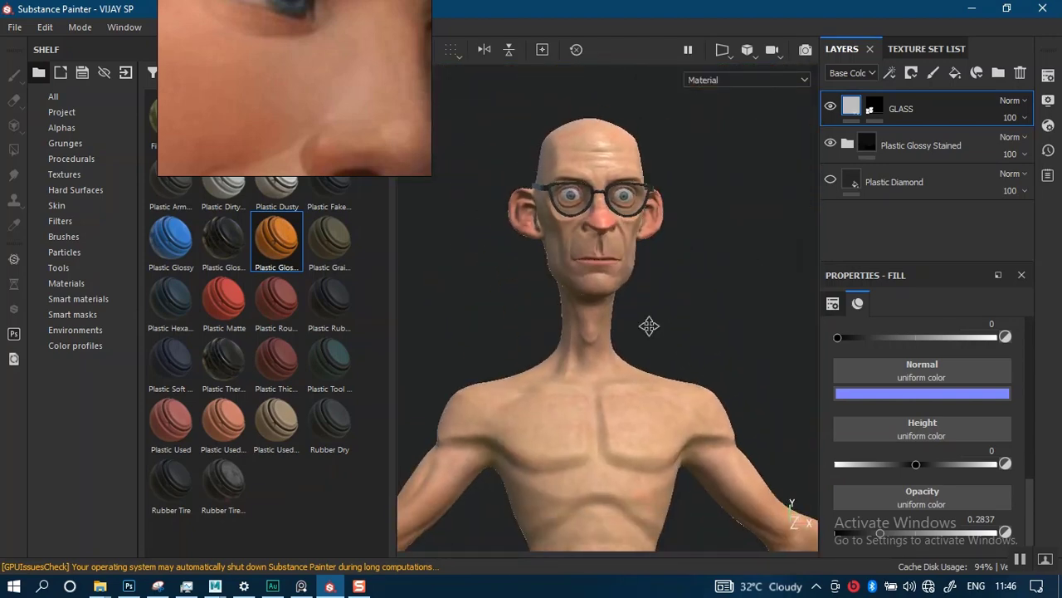
alt+right_drag(645, 324, 666, 316)
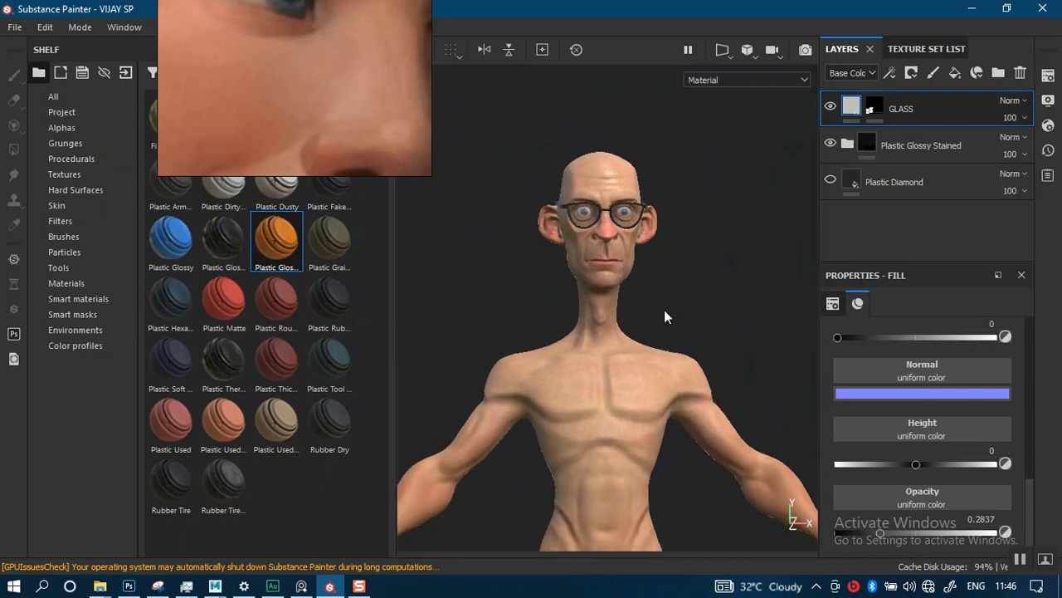
Save the project
key(ctrl+s)
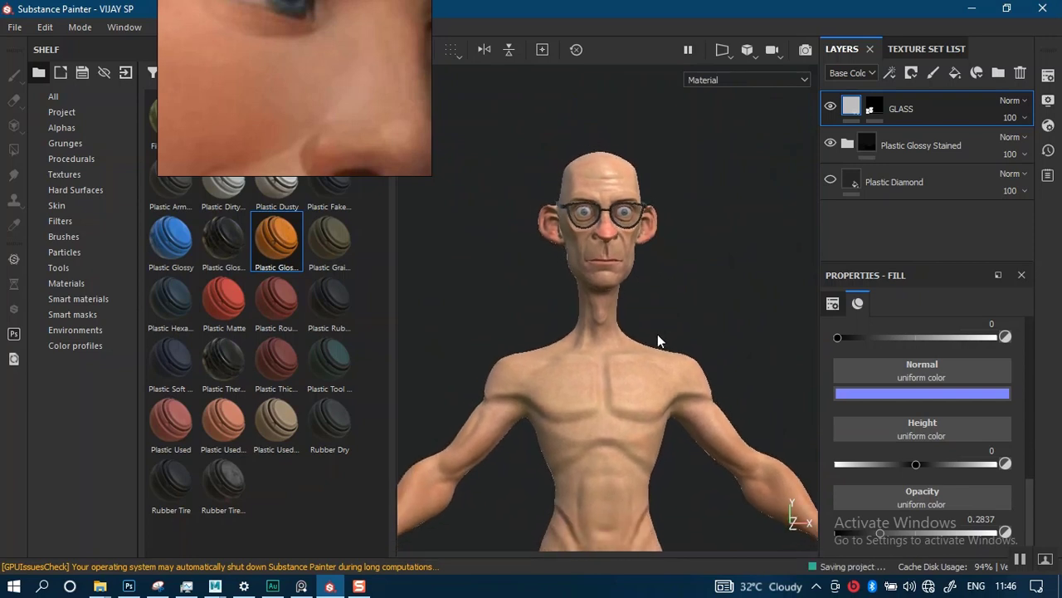